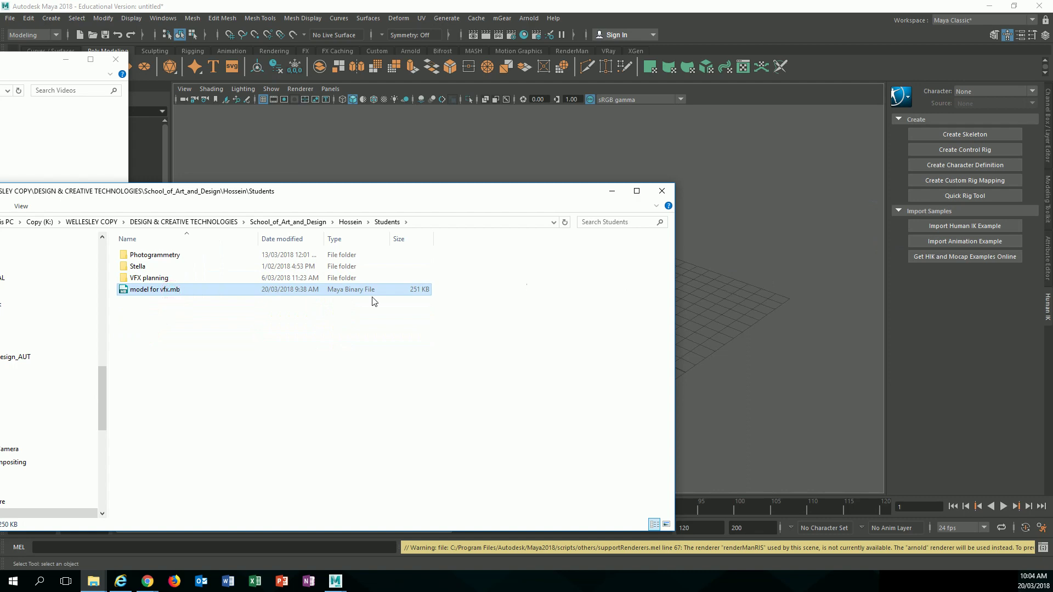
Import model for vfx.mb from the Students folder into the empty Maya scene and minimize the file browser
{"action": "left_click_drag", "start_coordinate": [158, 290], "coordinate": [707, 285]}
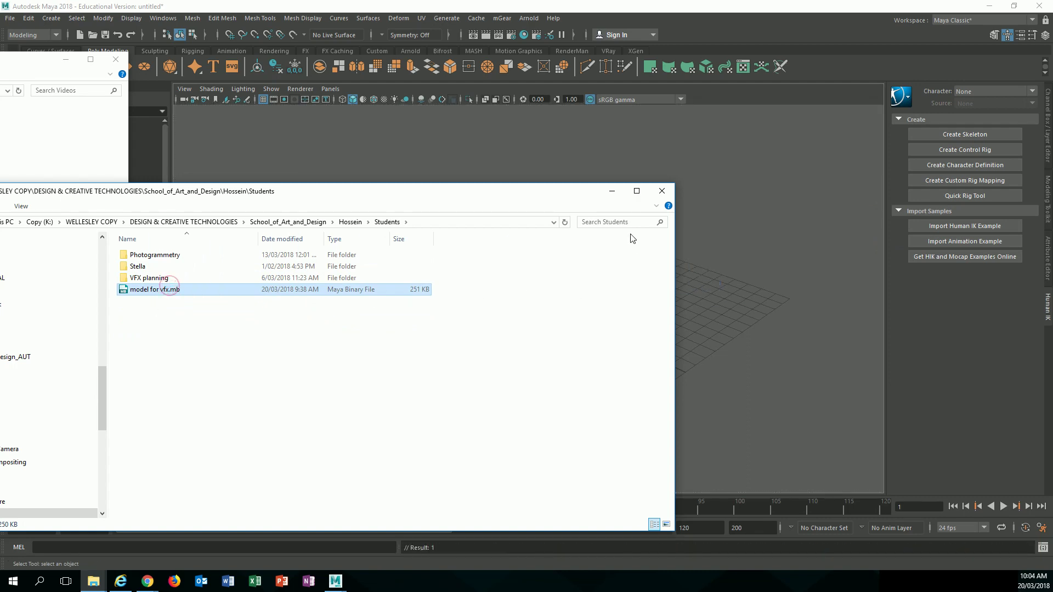
{"action": "left_click", "coordinate": [613, 192]}
{"action": "left_click_drag", "start_coordinate": [564, 275], "coordinate": [559, 306], "text": "alt"}
{"action": "left_click", "coordinate": [530, 289]}
{"action": "middle_click_drag", "start_coordinate": [559, 306], "coordinate": [554, 299], "text": "alt"}
{"action": "scroll", "coordinate": [523, 302], "scroll_direction": "up", "scroll_amount": 3}
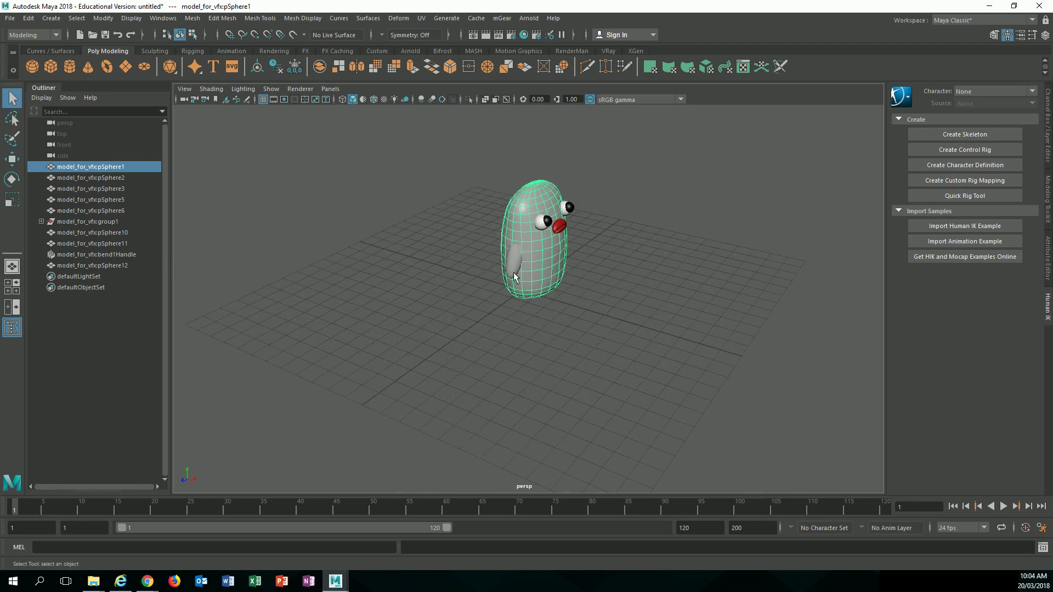
{"action": "left_click_drag", "start_coordinate": [565, 284], "coordinate": [482, 299], "text": "alt"}
{"action": "scroll", "coordinate": [531, 305], "scroll_direction": "up", "scroll_amount": 3}
{"action": "middle_click_drag", "start_coordinate": [532, 306], "coordinate": [517, 356], "text": "alt"}
{"action": "left_click_drag", "start_coordinate": [502, 350], "coordinate": [527, 353], "text": "alt"}
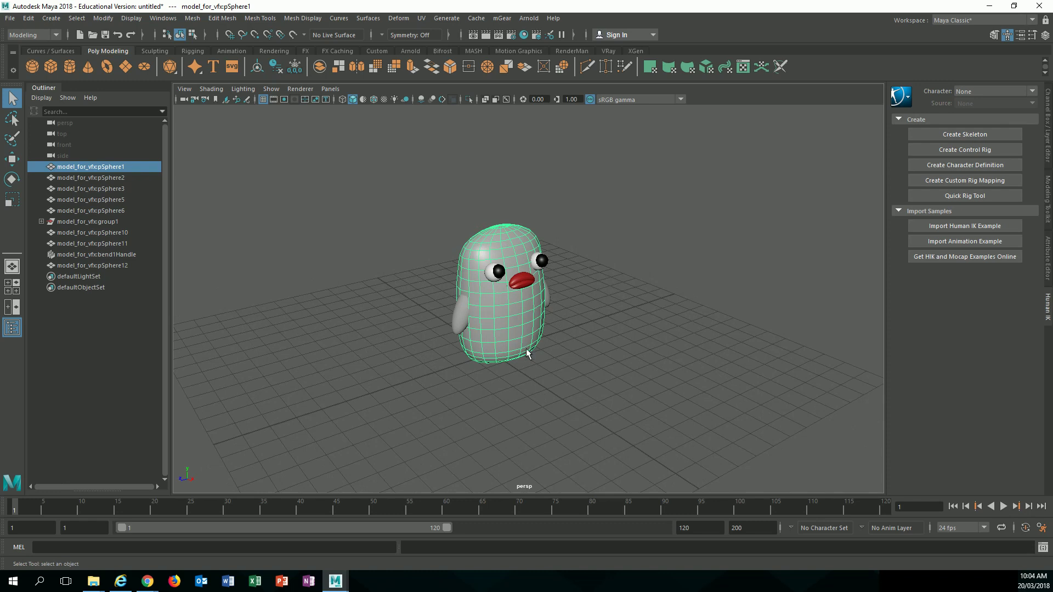
Examine the child nodes inside model_for_vfx:group1, including those under pSphere8
{"action": "left_click", "coordinate": [107, 223]}
{"action": "left_click", "coordinate": [41, 222]}
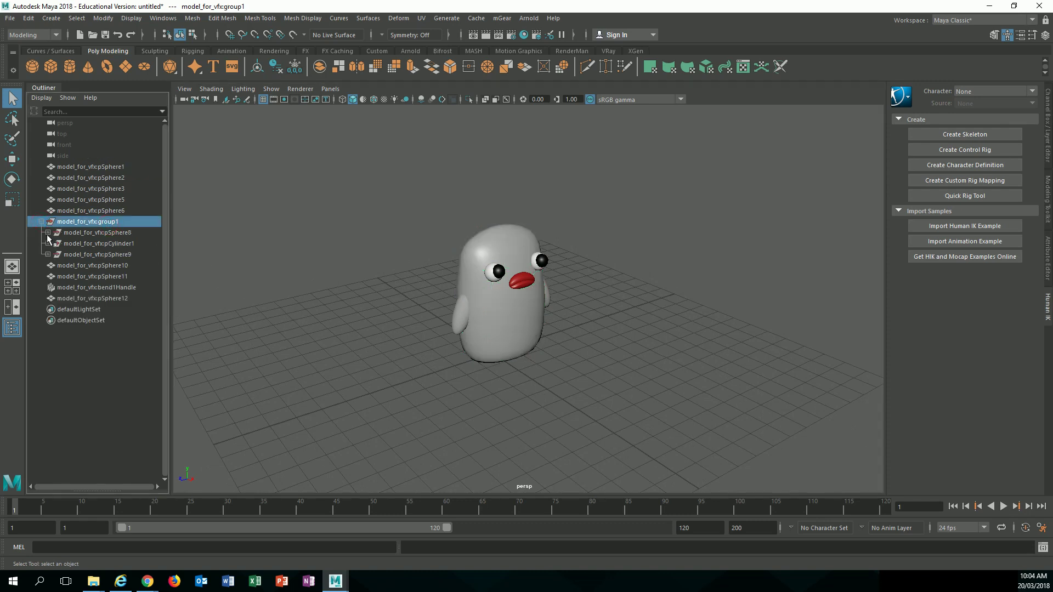
{"action": "left_click", "coordinate": [49, 233]}
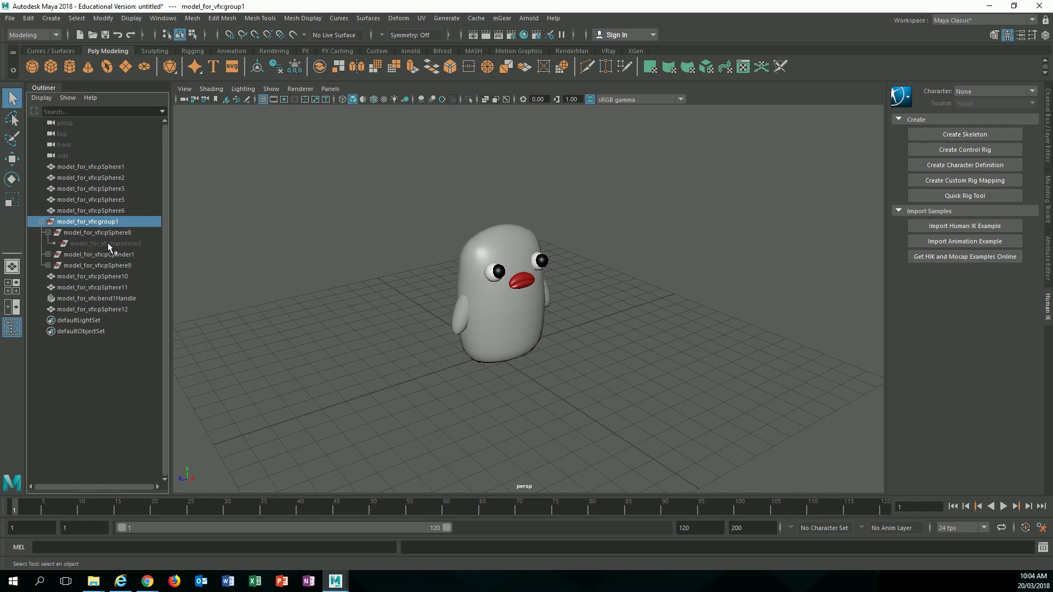
{"action": "left_click", "coordinate": [43, 221]}
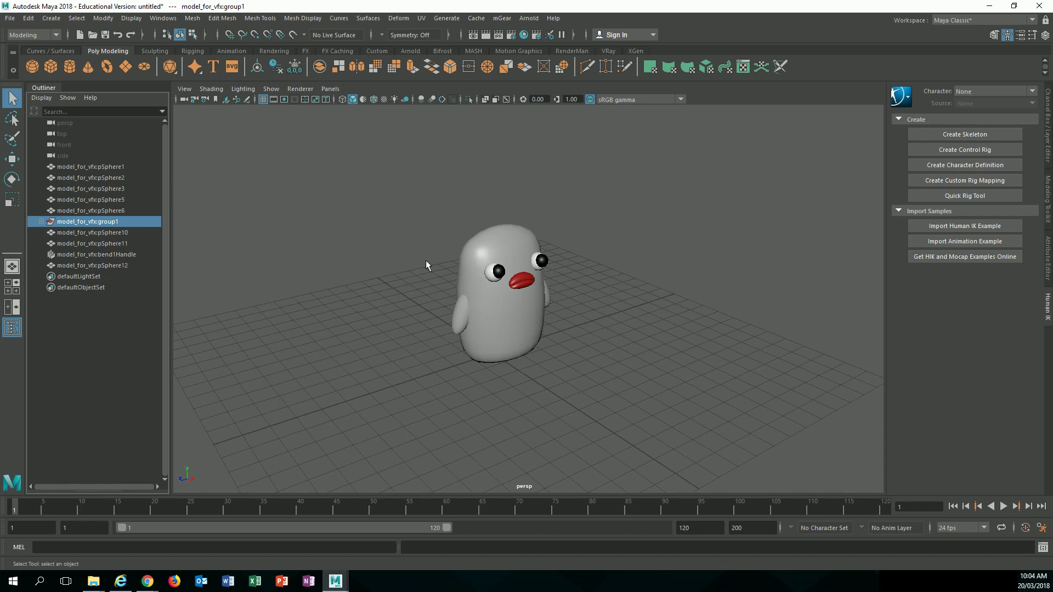
Delete the construction history of all the penguin's parts
{"action": "left_click_drag", "start_coordinate": [405, 219], "coordinate": [666, 401]}
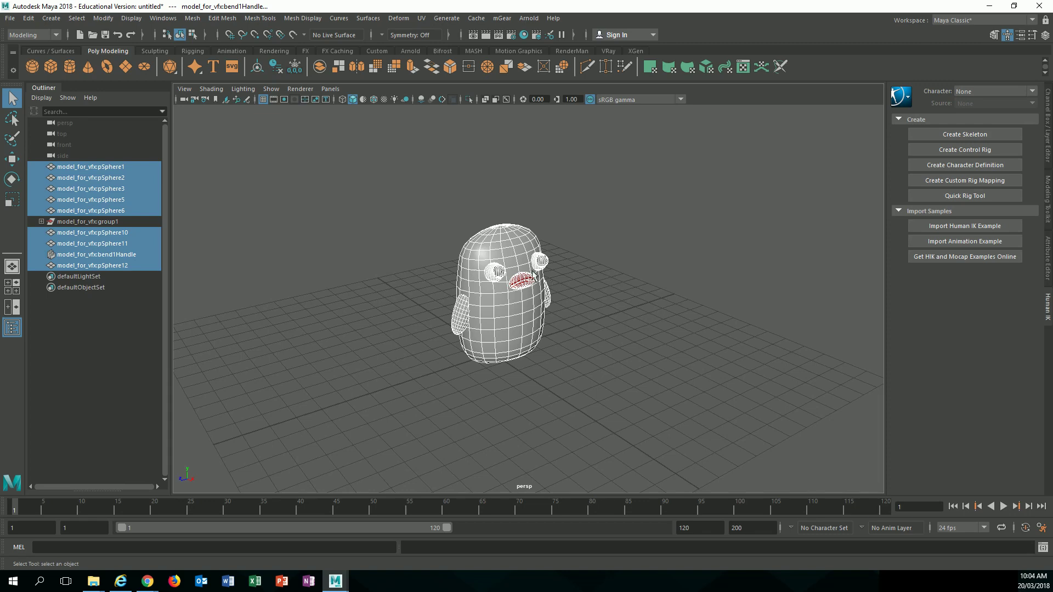
{"action": "left_click", "coordinate": [51, 18]}
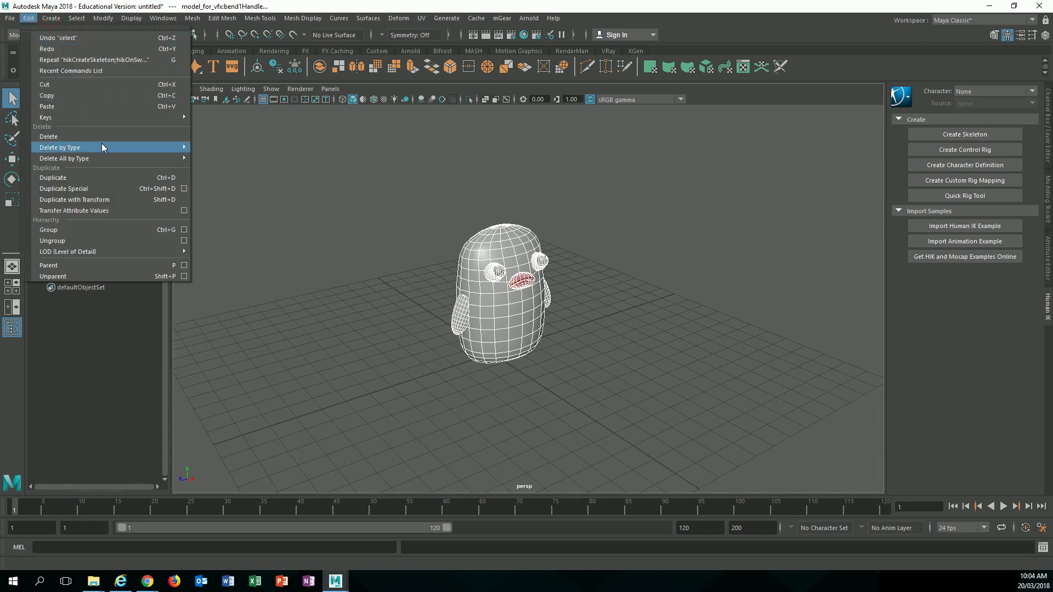
{"action": "mouse_move", "coordinate": [102, 145]}
{"action": "left_click", "coordinate": [223, 155]}
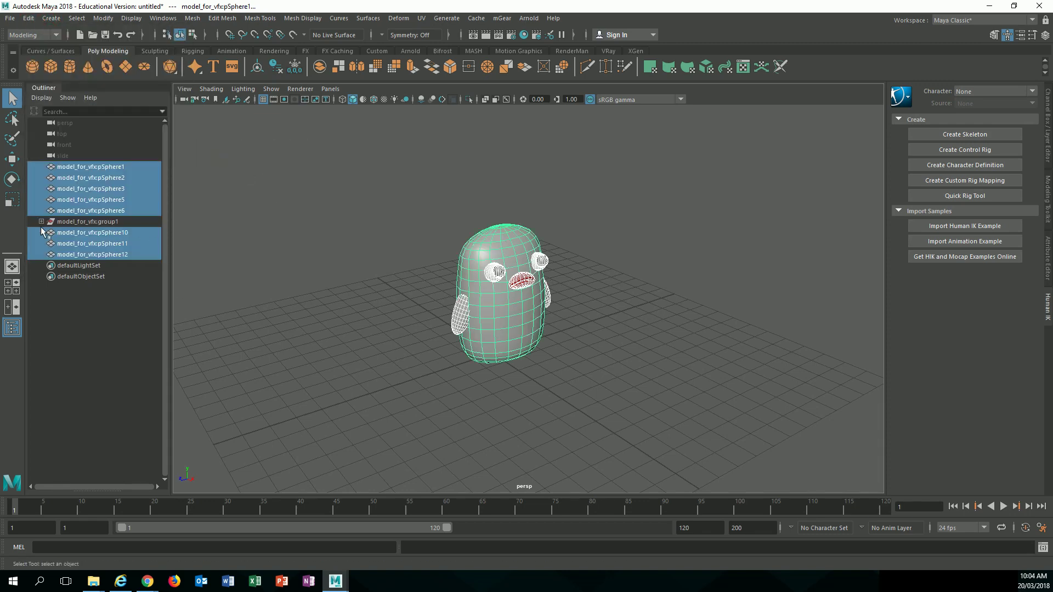
Check the nodes inside the leftover model_for_vfx:group1 and delete the group
{"action": "left_click", "coordinate": [81, 222]}
{"action": "left_click", "coordinate": [41, 222]}
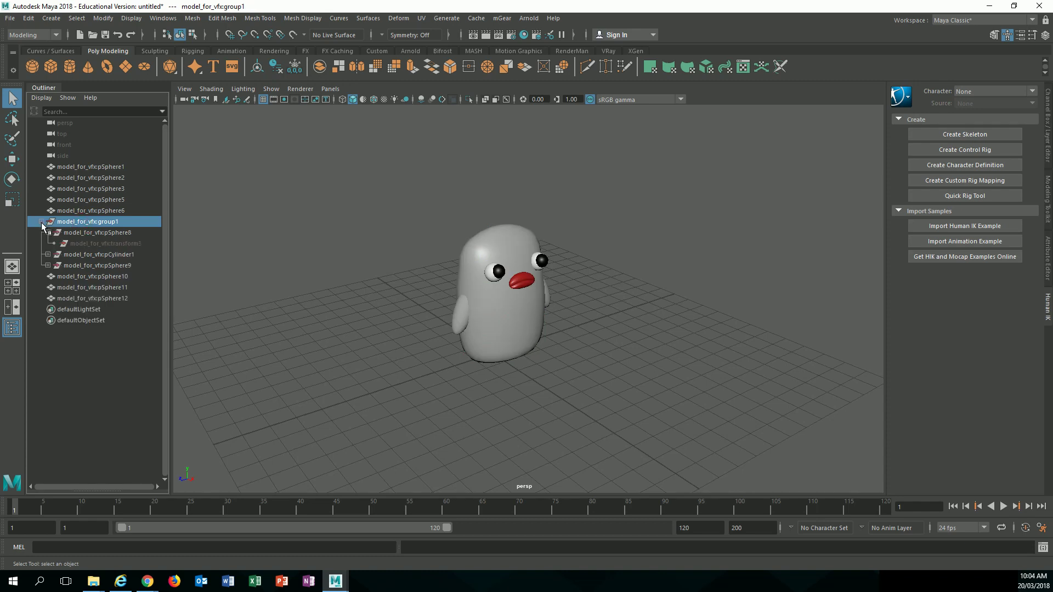
{"action": "left_click", "coordinate": [48, 255]}
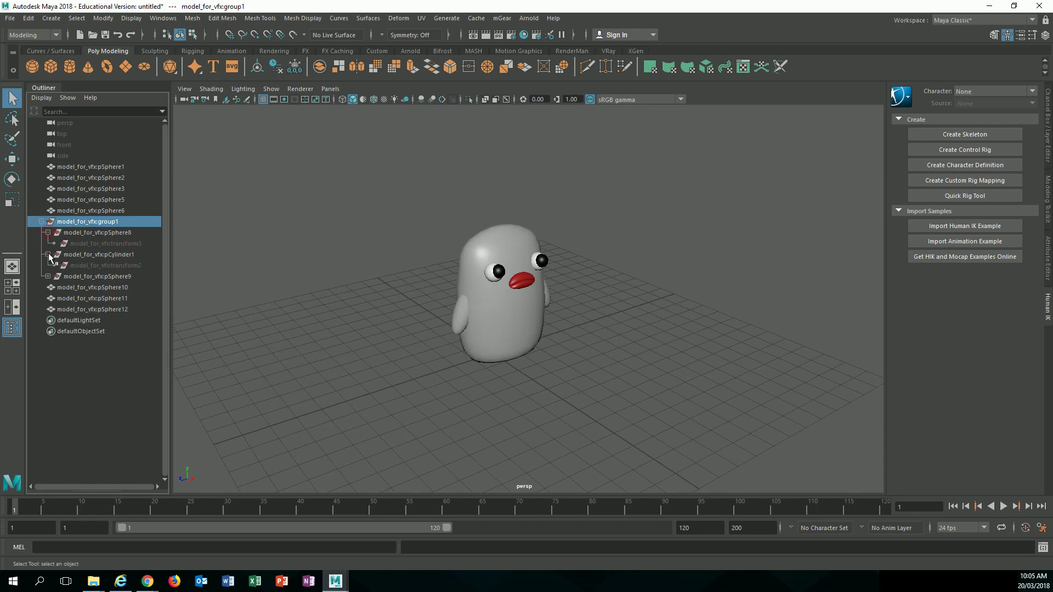
{"action": "left_click", "coordinate": [48, 277]}
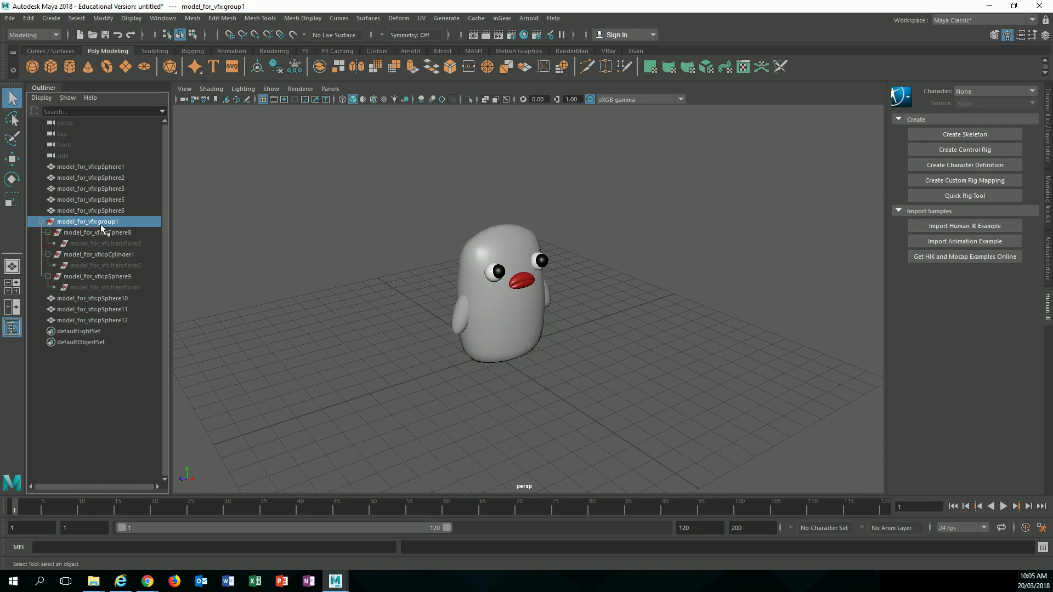
{"action": "key", "text": "Delete"}
Group all of the remaining penguin parts and name the group penguin
{"action": "left_click_drag", "start_coordinate": [110, 167], "coordinate": [110, 245]}
{"action": "key", "text": "ctrl+g"}
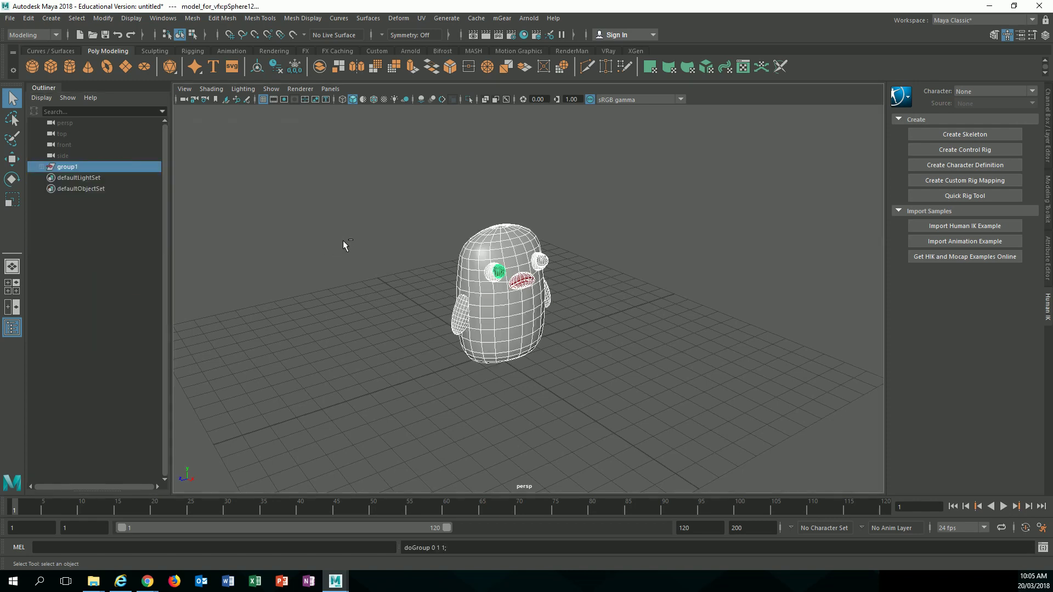
{"action": "double_click", "coordinate": [74, 168]}
{"action": "type", "text": "pinguin"}
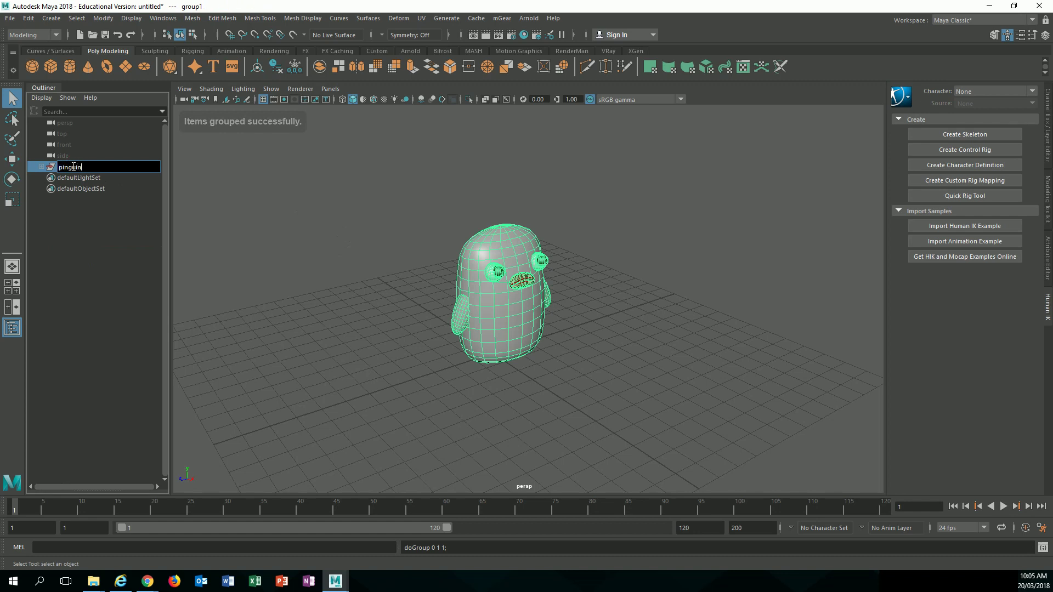
{"action": "key", "text": "Return"}
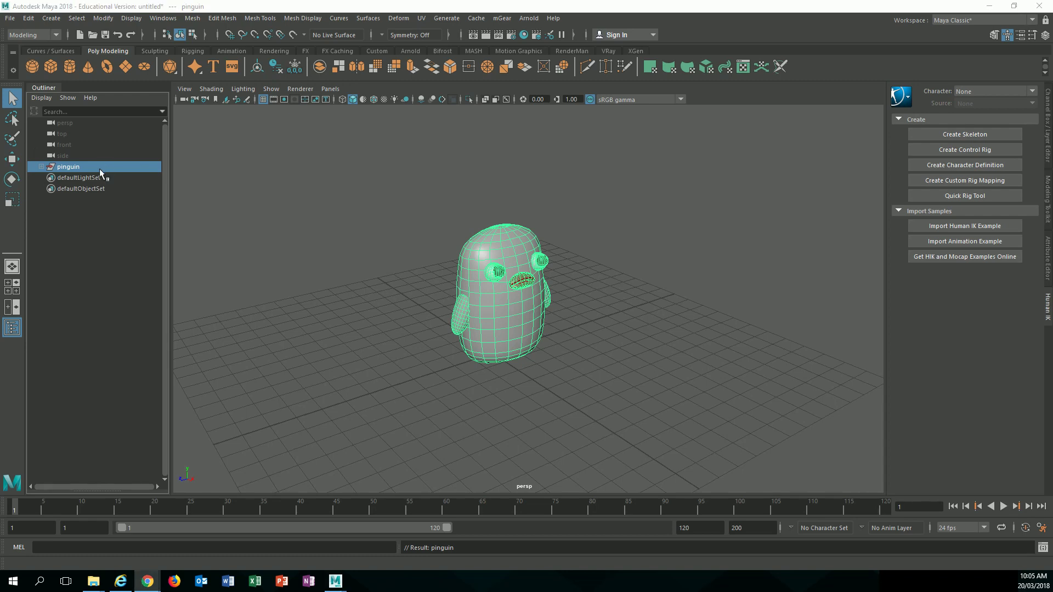
{"action": "double_click", "coordinate": [67, 168]}
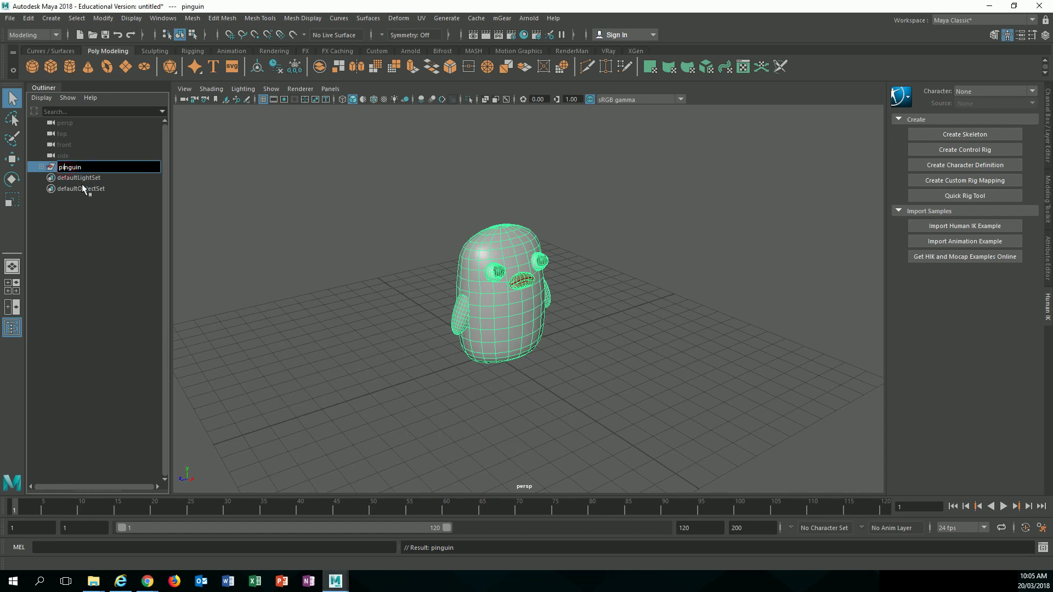
{"action": "type", "text": "e"}
{"action": "key", "text": "Return"}
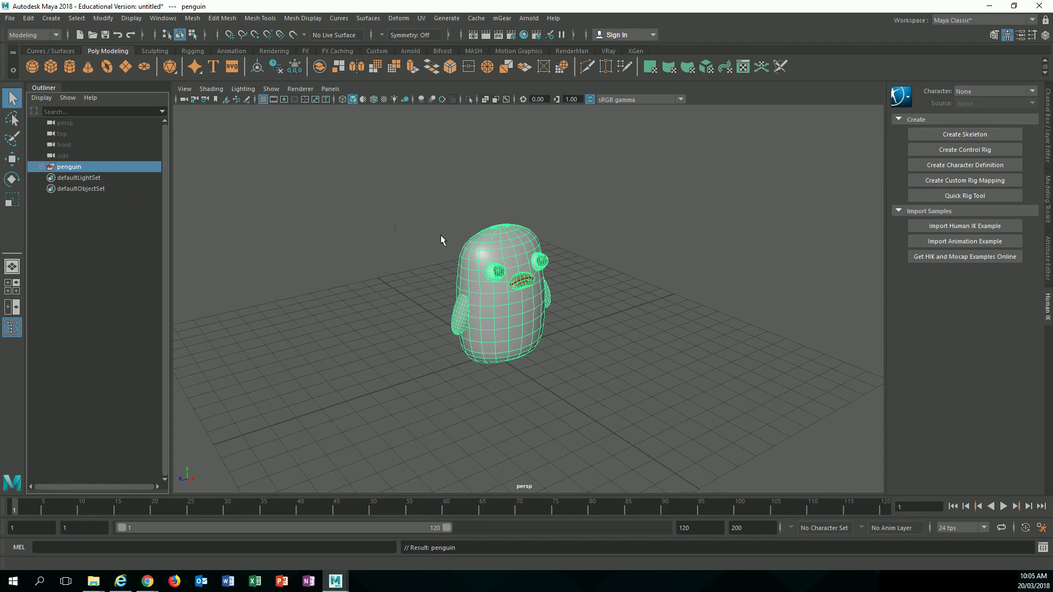
Rotate the penguin group -90 degrees about the Y axis
{"action": "key", "text": "e"}
{"action": "middle_click_drag", "start_coordinate": [452, 324], "coordinate": [464, 302], "text": "alt"}
{"action": "left_click_drag", "start_coordinate": [463, 302], "coordinate": [533, 337], "text": "alt"}
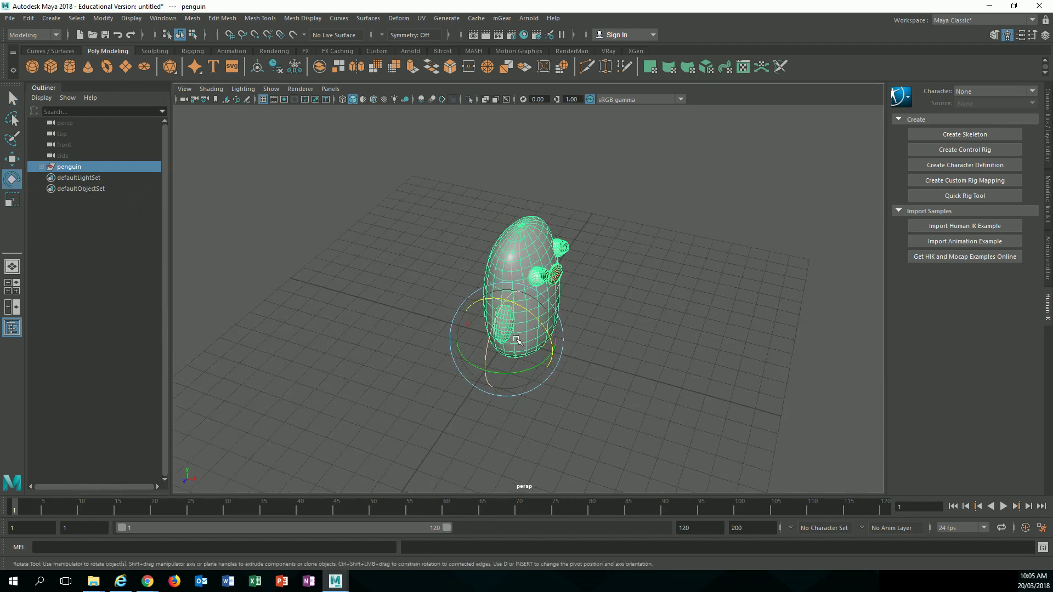
{"action": "middle_click_drag", "start_coordinate": [515, 344], "coordinate": [501, 315], "text": "alt"}
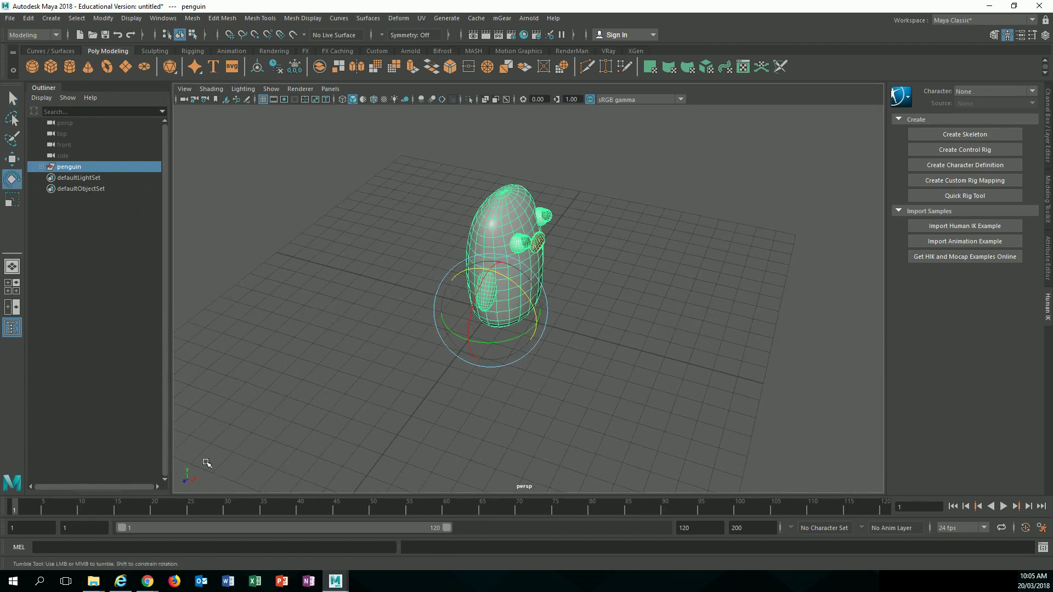
{"action": "left_click_drag", "start_coordinate": [204, 463], "coordinate": [195, 479], "text": "alt"}
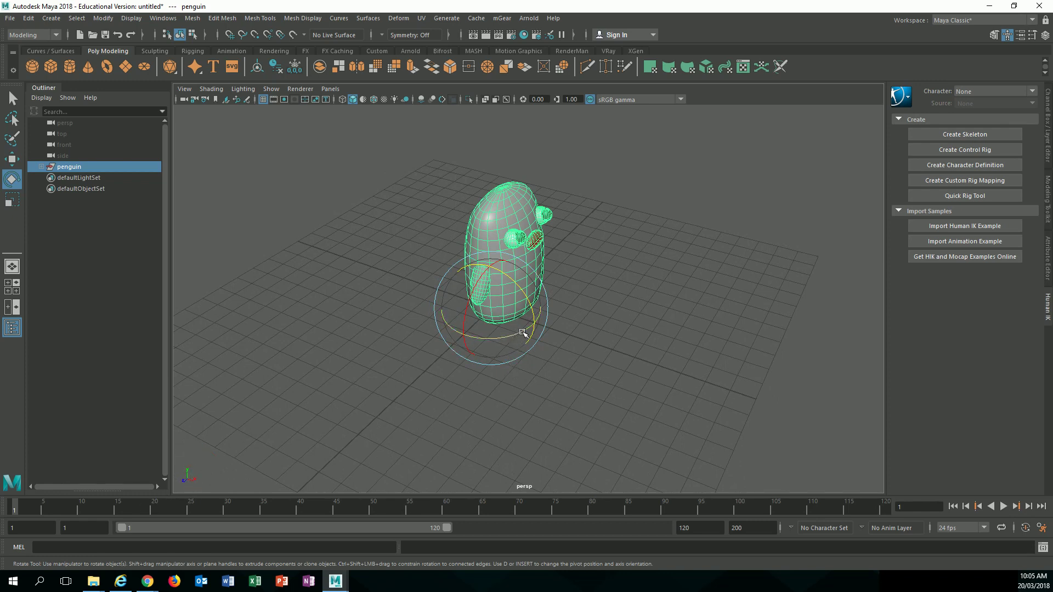
{"action": "mouse_move", "coordinate": [518, 335]}
{"action": "left_mouse_down"}
{"action": "mouse_move", "coordinate": [460, 339]}
{"action": "mouse_move", "coordinate": [509, 343]}
{"action": "mouse_move", "coordinate": [494, 348]}
{"action": "mouse_move", "coordinate": [505, 345]}
{"action": "mouse_move", "coordinate": [509, 331]}
{"action": "mouse_move", "coordinate": [499, 330]}
{"action": "left_mouse_up"}
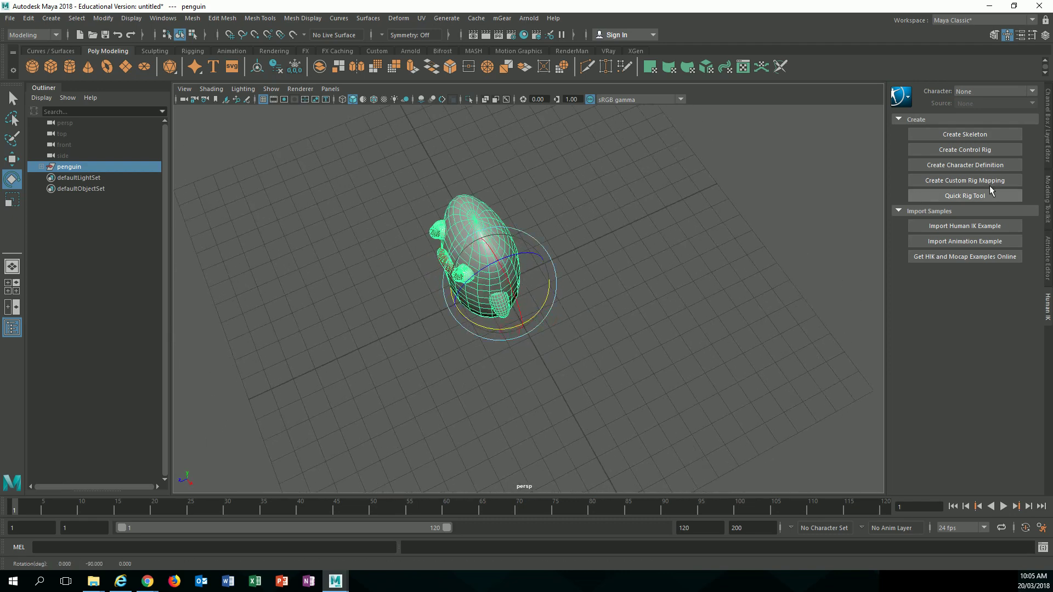
Show the penguin group's transform channels and expand the group to list its parts
{"action": "left_click", "coordinate": [1047, 156]}
{"action": "scroll", "coordinate": [676, 250], "scroll_direction": "up", "scroll_amount": 4}
{"action": "left_click_drag", "start_coordinate": [598, 255], "coordinate": [606, 242], "text": "alt"}
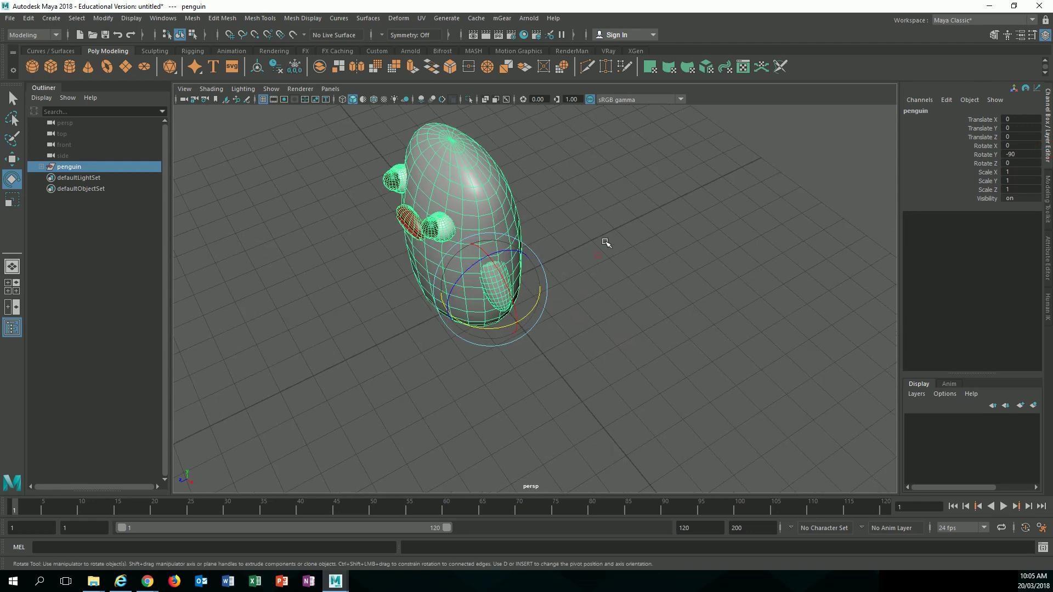
{"action": "middle_click_drag", "start_coordinate": [605, 243], "coordinate": [628, 332], "text": "alt"}
{"action": "left_click_drag", "start_coordinate": [333, 228], "coordinate": [341, 215], "text": "alt"}
{"action": "left_click", "coordinate": [39, 165]}
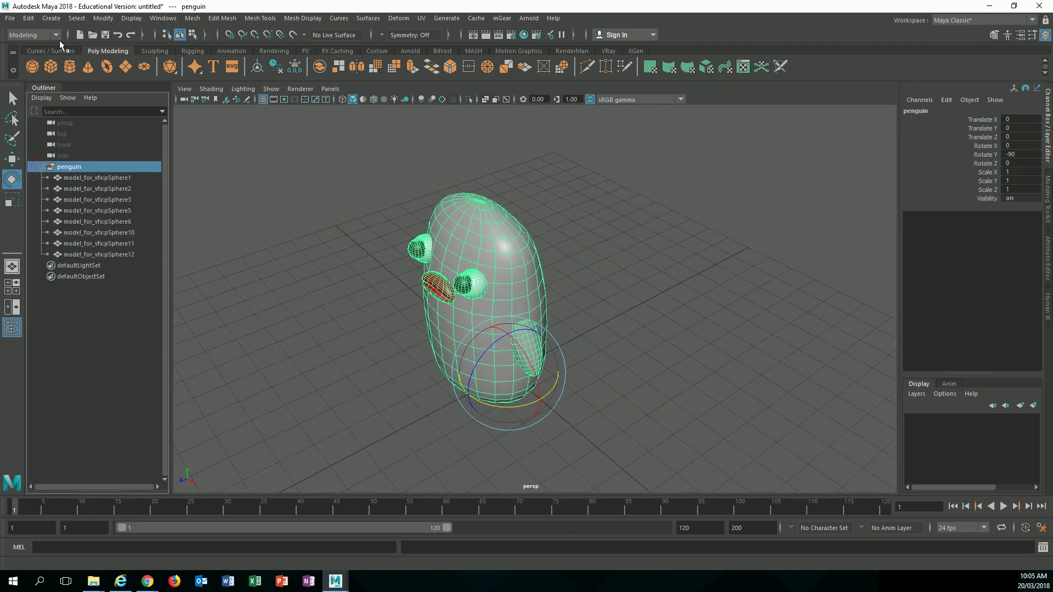
{"action": "scroll", "coordinate": [390, 269], "scroll_direction": "down", "scroll_amount": 8}
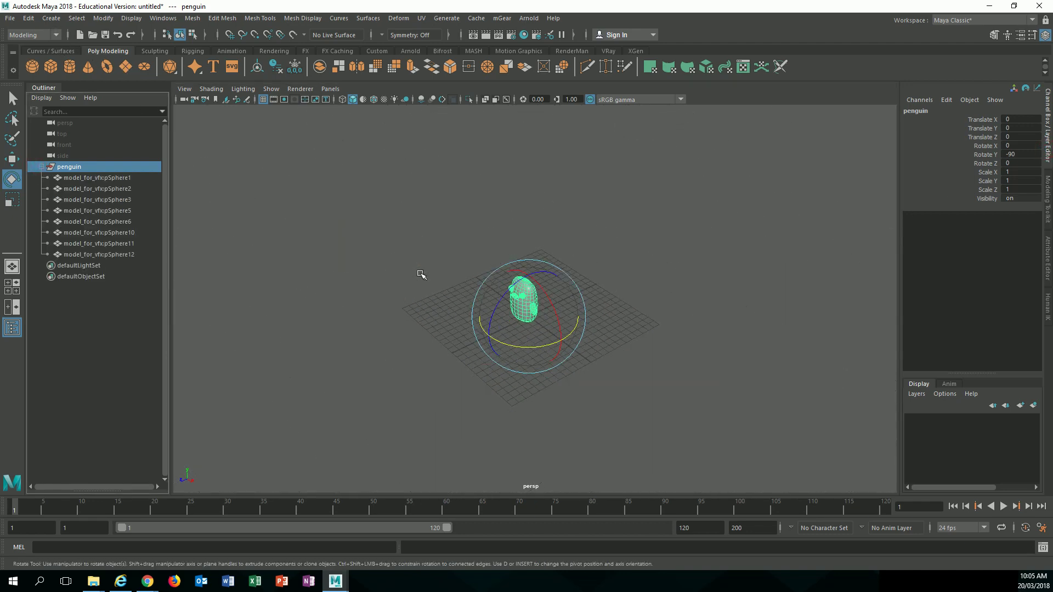
{"action": "scroll", "coordinate": [406, 273], "scroll_direction": "up", "scroll_amount": 4}
{"action": "left_click_drag", "start_coordinate": [392, 271], "coordinate": [495, 245], "text": "alt"}
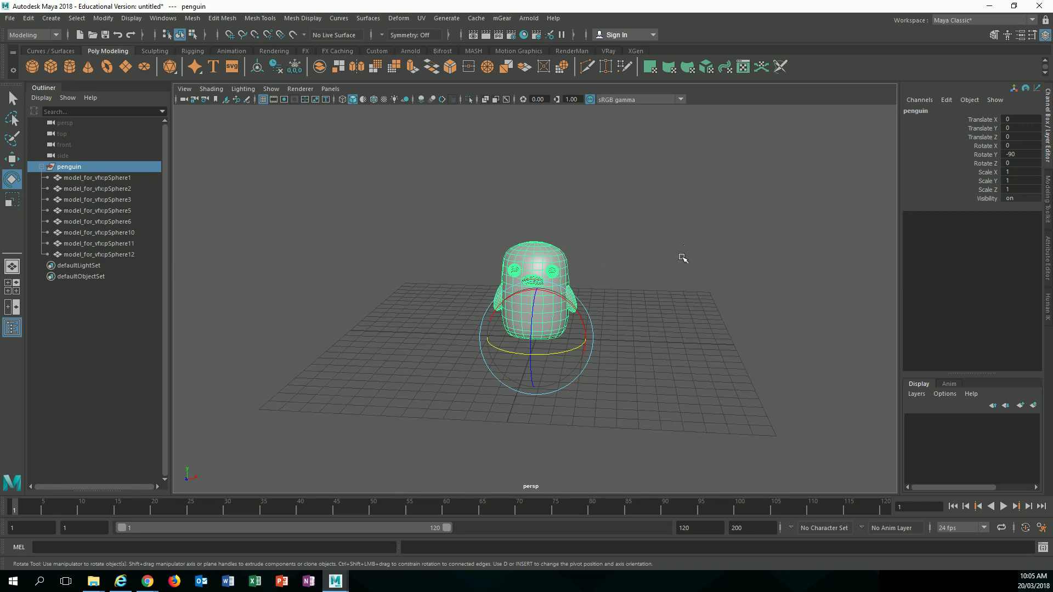
{"action": "key", "text": "f"}
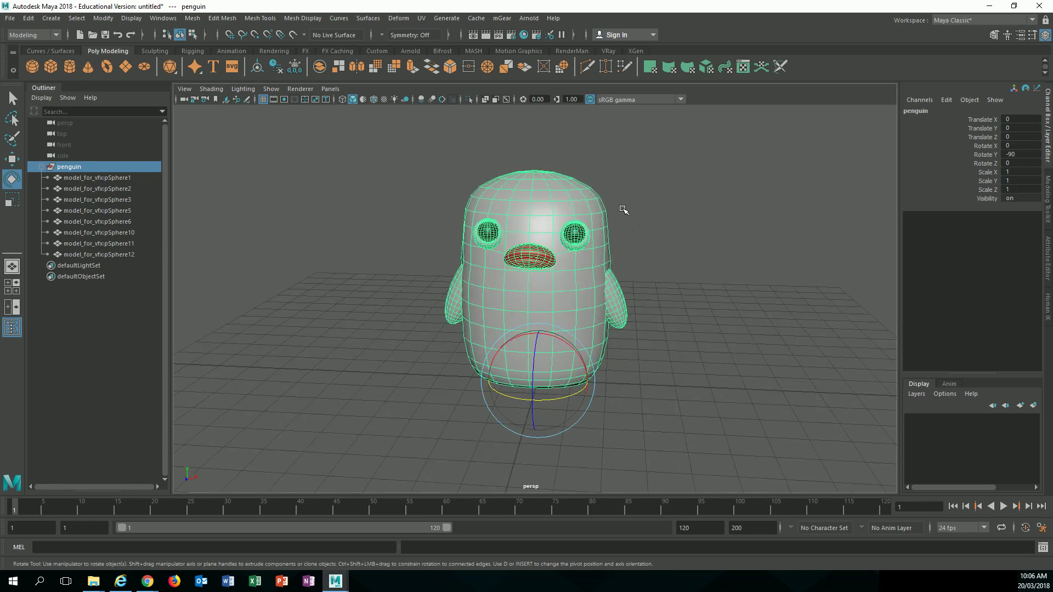
{"action": "left_click", "coordinate": [646, 181]}
{"action": "left_click", "coordinate": [502, 18]}
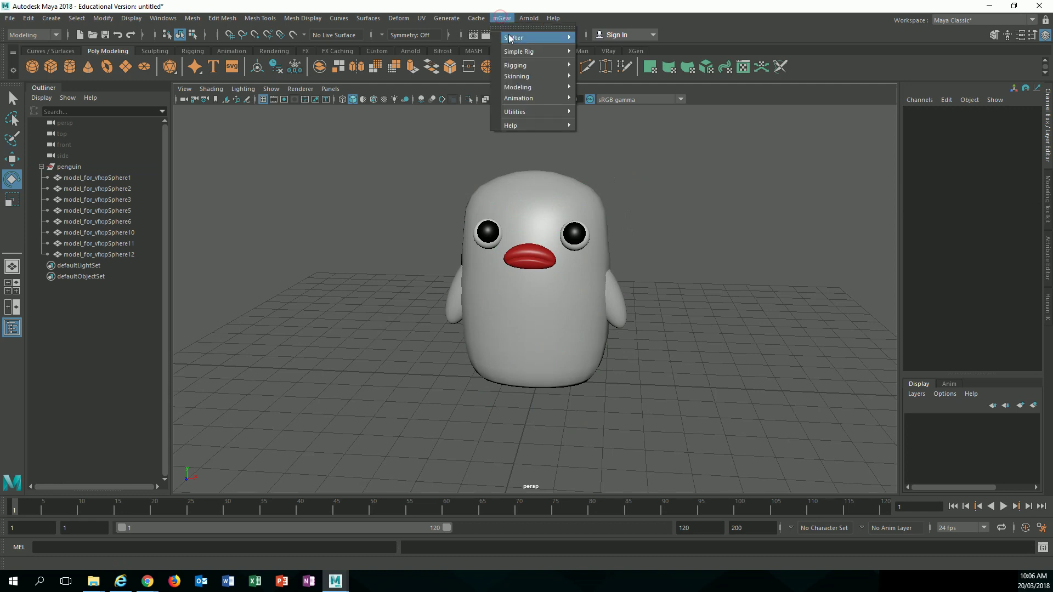
{"action": "mouse_move", "coordinate": [522, 38]}
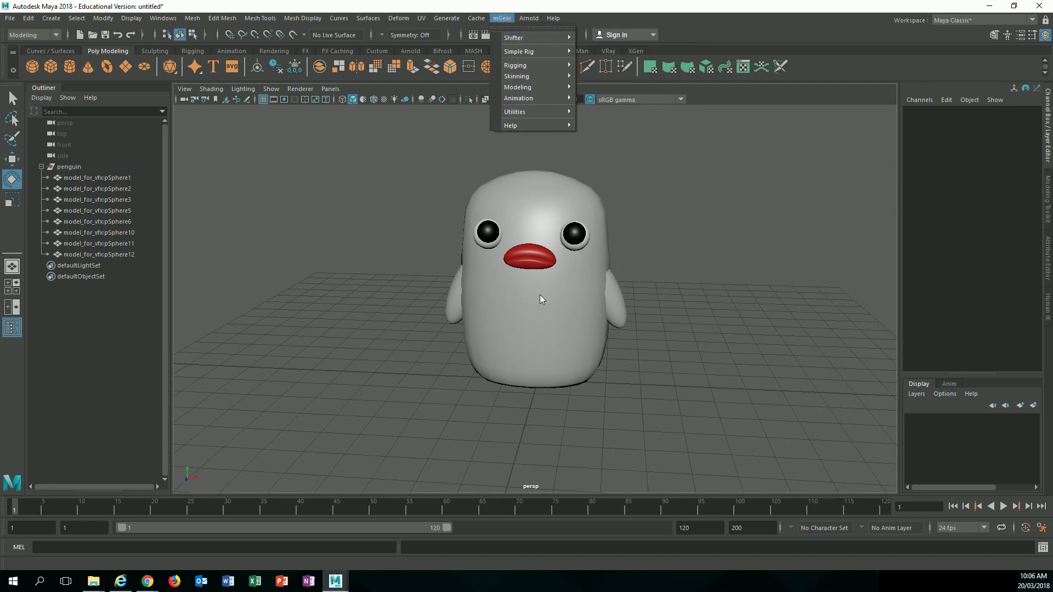
{"action": "left_click", "coordinate": [559, 291]}
Move the whole penguin group onto the grid centre in the side view, to about -0.433 in Y and -0.64 in Z
{"action": "left_click_drag", "start_coordinate": [560, 290], "coordinate": [527, 278], "text": "alt"}
{"action": "left_click", "coordinate": [525, 294]}
{"action": "key", "text": "Up"}
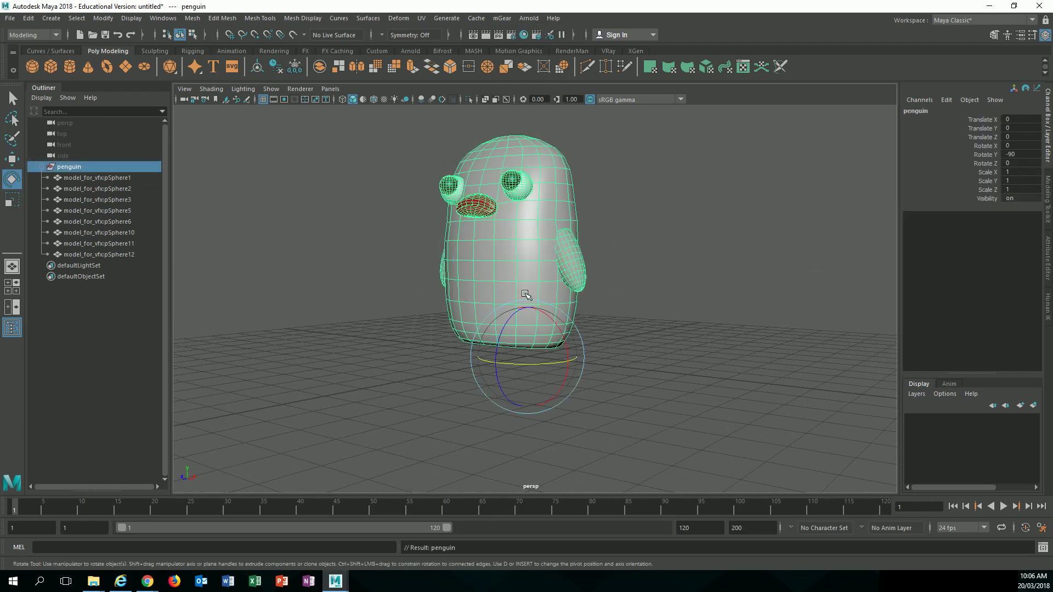
{"action": "key", "text": "w"}
{"action": "left_click_drag", "start_coordinate": [525, 317], "coordinate": [595, 320], "text": "alt"}
{"action": "key", "text": "space"}
{"action": "scroll", "coordinate": [538, 296], "scroll_direction": "up", "scroll_amount": 7}
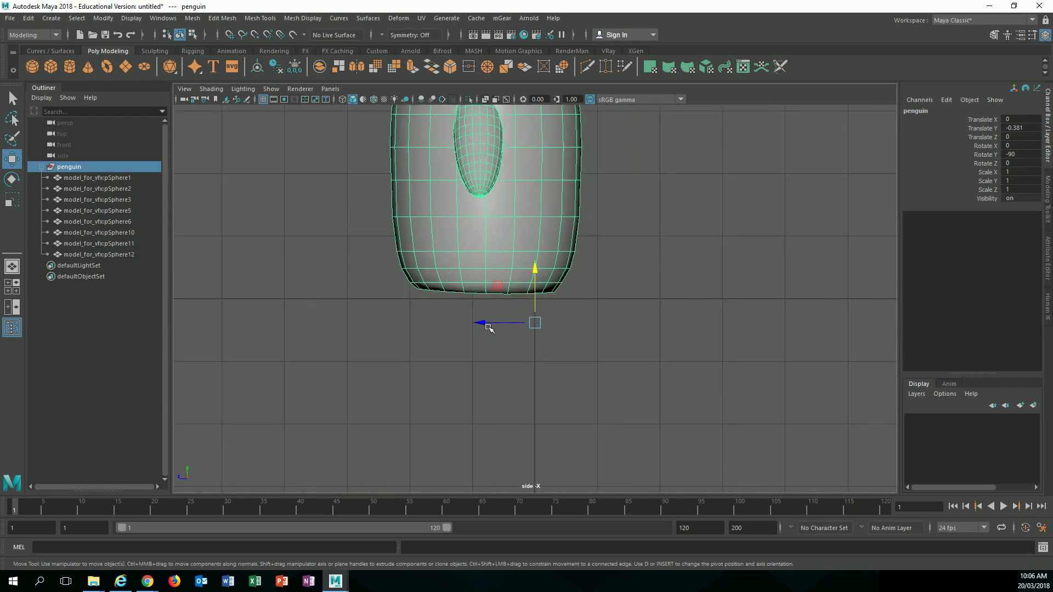
{"action": "left_click_drag", "start_coordinate": [486, 322], "coordinate": [525, 322]}
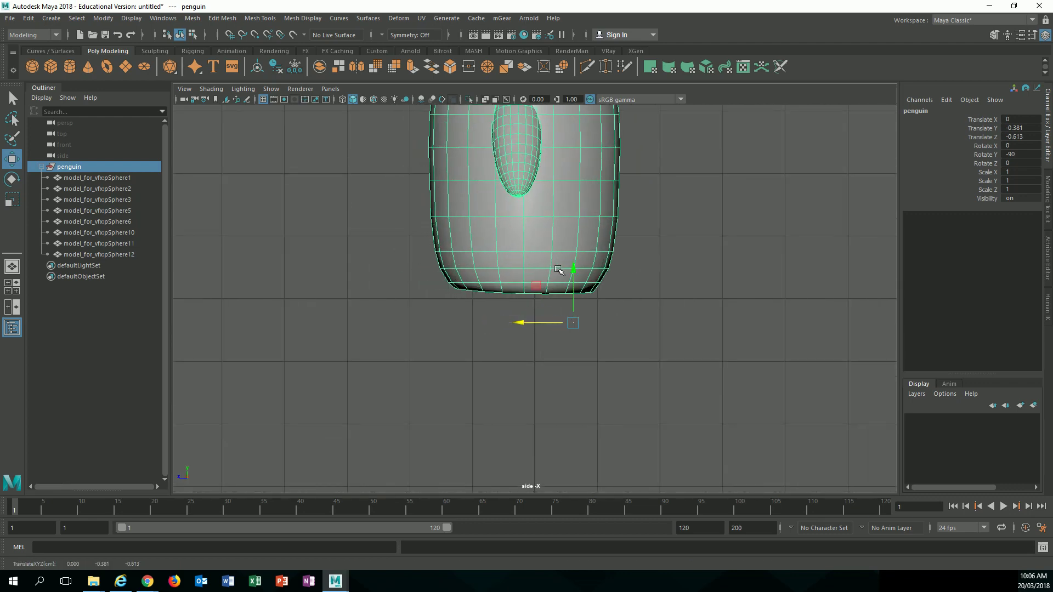
{"action": "left_click_drag", "start_coordinate": [573, 268], "coordinate": [531, 248]}
{"action": "key", "text": "space"}
{"action": "left_click_drag", "start_coordinate": [492, 299], "coordinate": [491, 305], "text": "alt"}
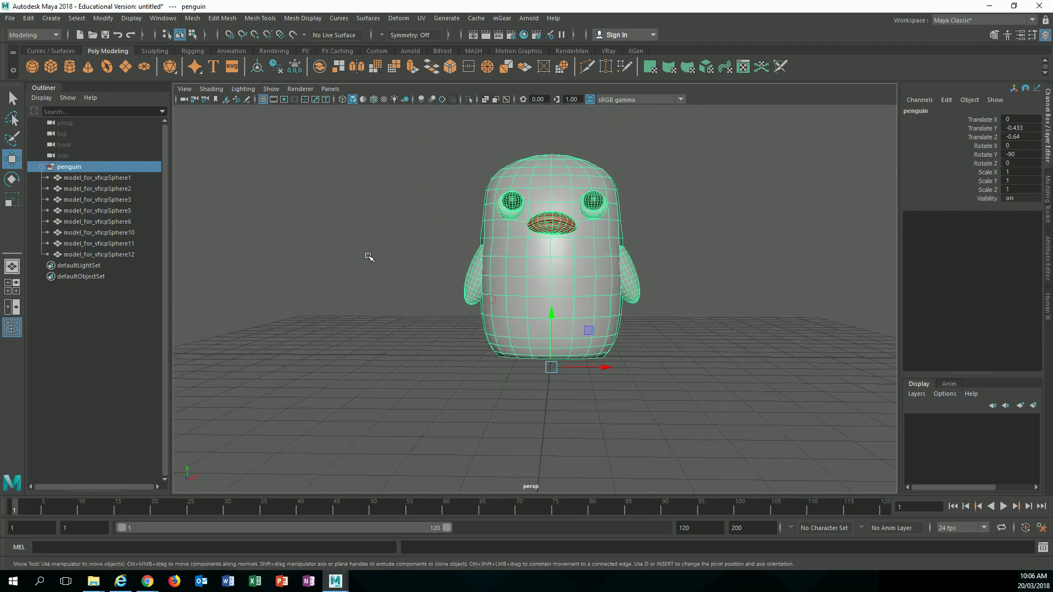
Rename the penguin's main body mesh, model_for_vfx:pSphere1, as body
{"action": "left_click", "coordinate": [368, 255]}
{"action": "left_click_drag", "start_coordinate": [415, 300], "coordinate": [415, 311], "text": "alt"}
{"action": "left_click", "coordinate": [103, 179]}
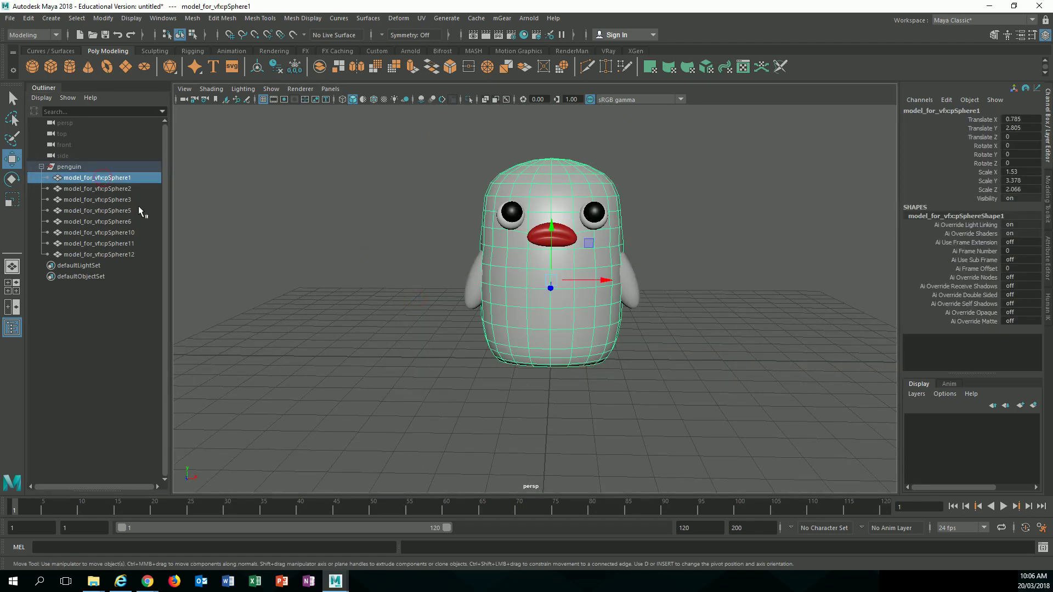
{"action": "double_click", "coordinate": [116, 178]}
{"action": "type", "text": "bod"}
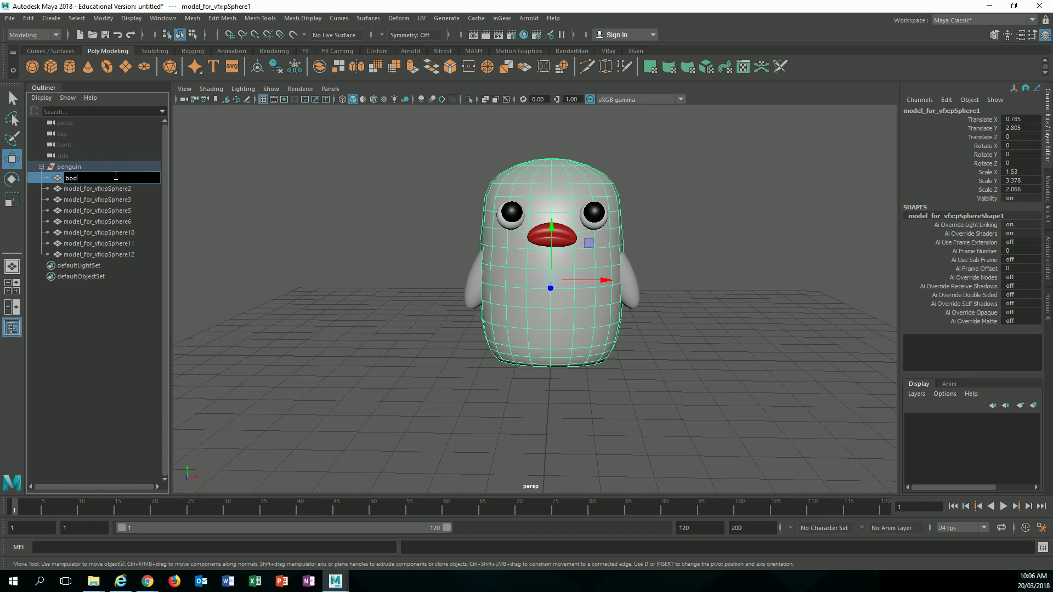
{"action": "type", "text": "y"}
{"action": "key", "text": "Return"}
Rename the black pupil sphere beside the right-hand flipper's eye, model_for_vfx:pSphere5, as eye_pupil
{"action": "left_click", "coordinate": [115, 190]}
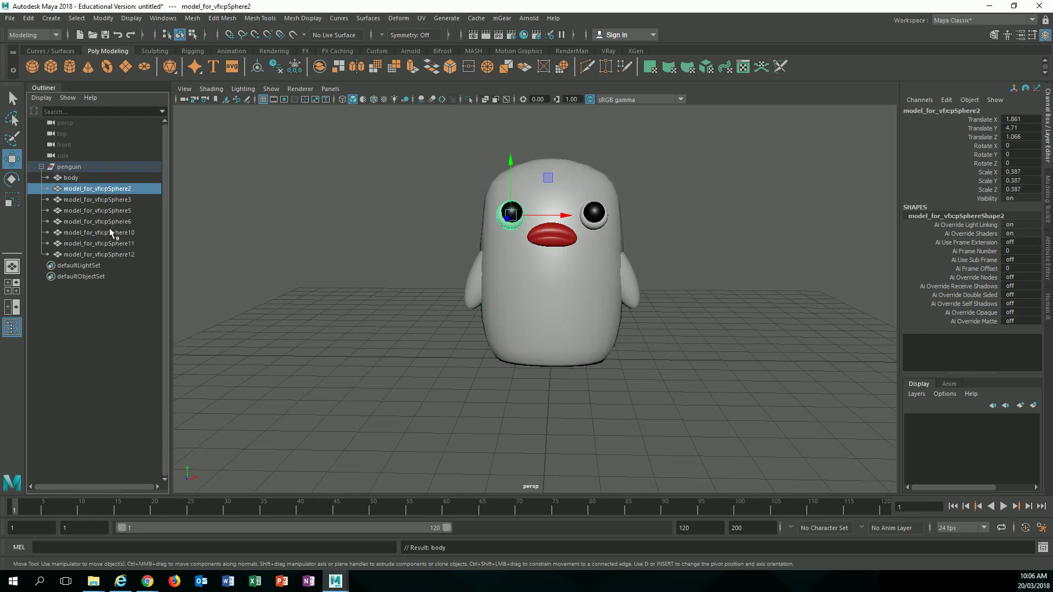
{"action": "left_click", "coordinate": [119, 201]}
{"action": "left_click", "coordinate": [107, 190]}
{"action": "left_click", "coordinate": [111, 212]}
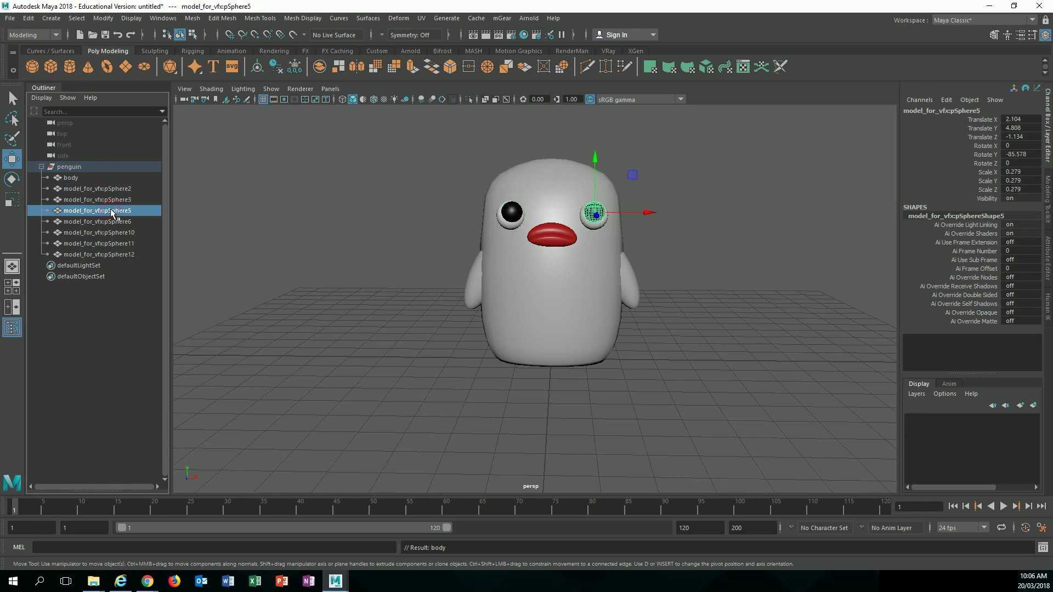
{"action": "scroll", "coordinate": [637, 240], "scroll_direction": "up", "scroll_amount": 6}
{"action": "middle_click_drag", "start_coordinate": [646, 239], "coordinate": [588, 318], "text": "alt"}
{"action": "left_click_drag", "start_coordinate": [588, 318], "coordinate": [585, 311], "text": "alt"}
{"action": "double_click", "coordinate": [93, 212]}
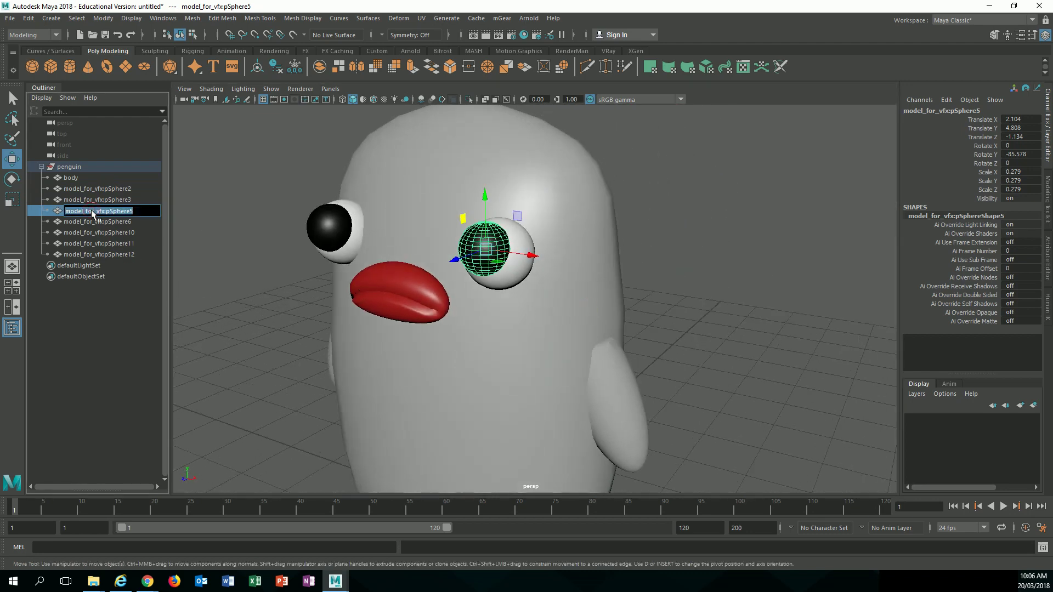
{"action": "type", "text": "eye_"}
{"action": "type", "text": " pupil"}
{"action": "key", "text": "Return"}
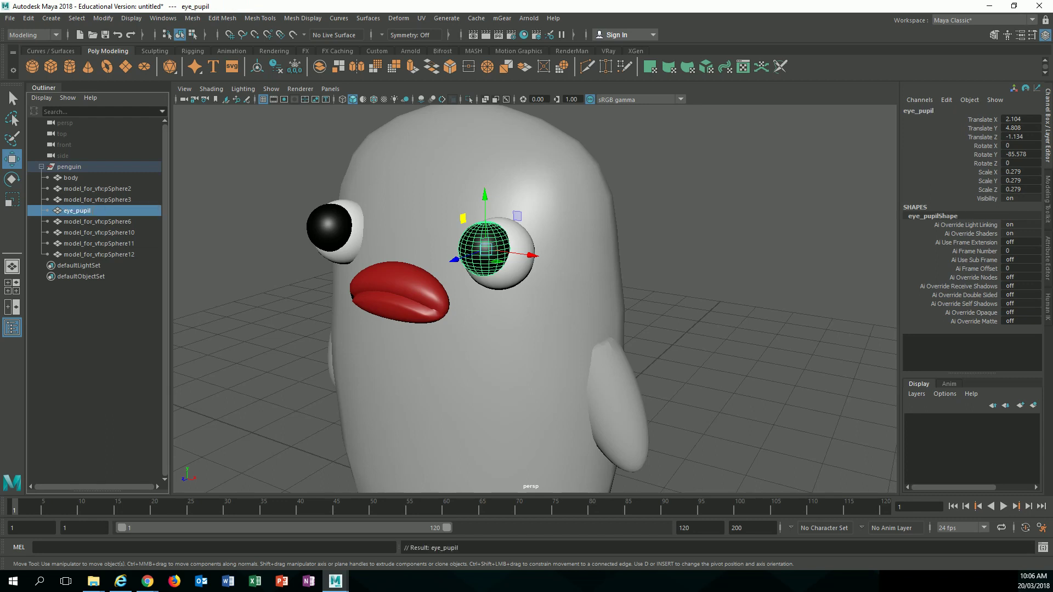
Rename the white eyeball around that pupil, model_for_vfx:pSphere3, as eye_r
{"action": "left_click", "coordinate": [524, 271]}
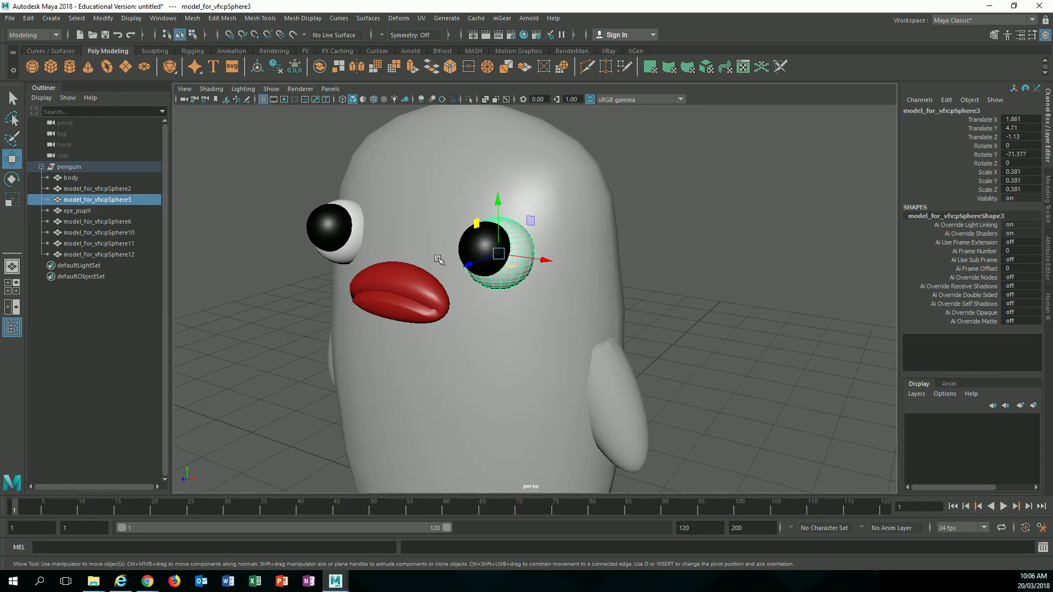
{"action": "double_click", "coordinate": [112, 197]}
{"action": "type", "text": "eye r"}
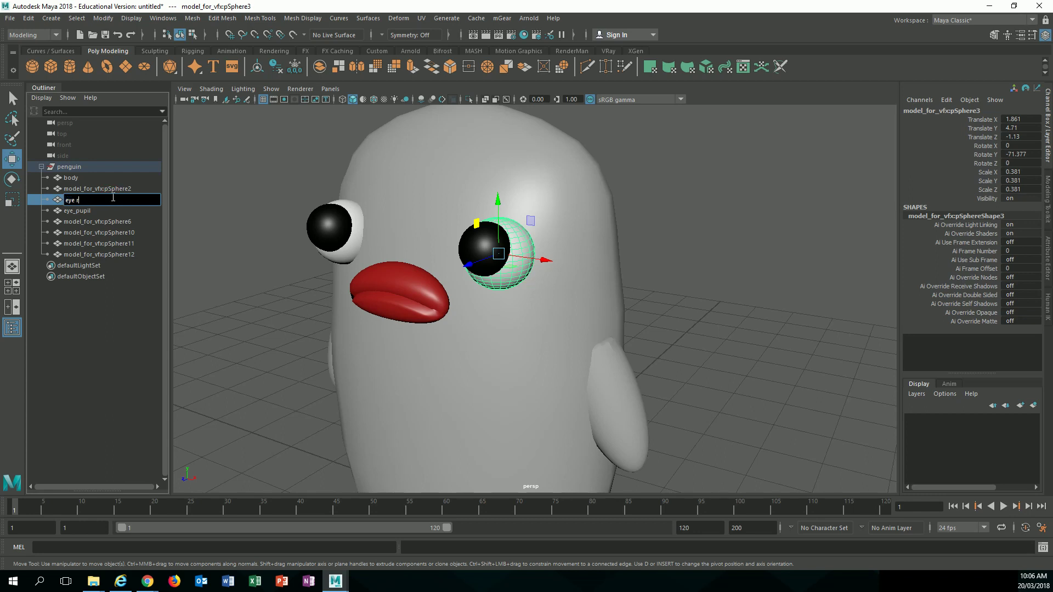
{"action": "key", "text": "Return"}
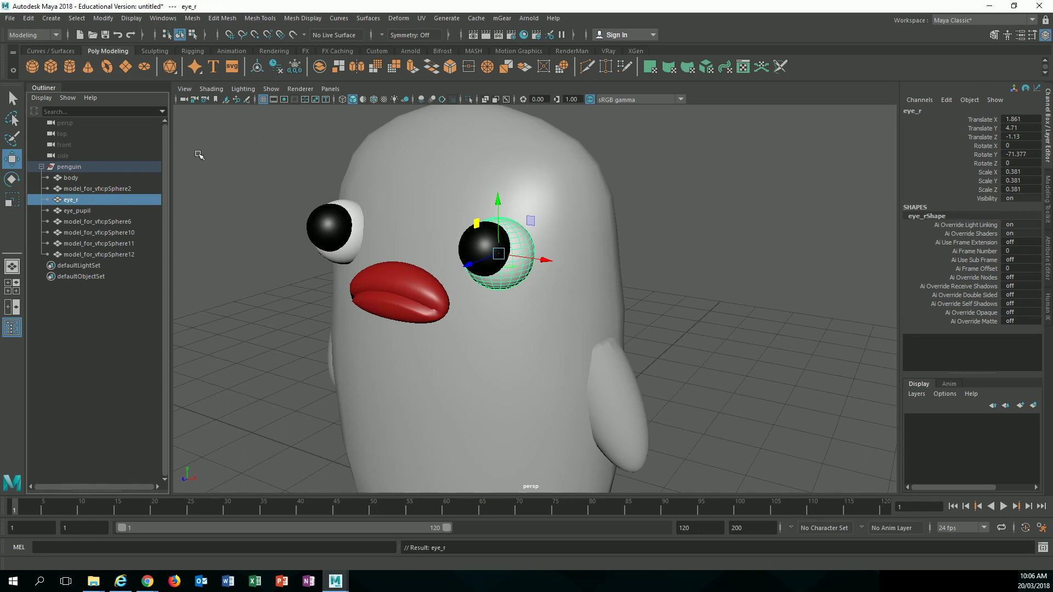
Rename eye_pupil as eye_pupil_r and parent it under eye_r
{"action": "left_click", "coordinate": [85, 213]}
{"action": "double_click", "coordinate": [85, 213]}
{"action": "left_click", "coordinate": [97, 212]}
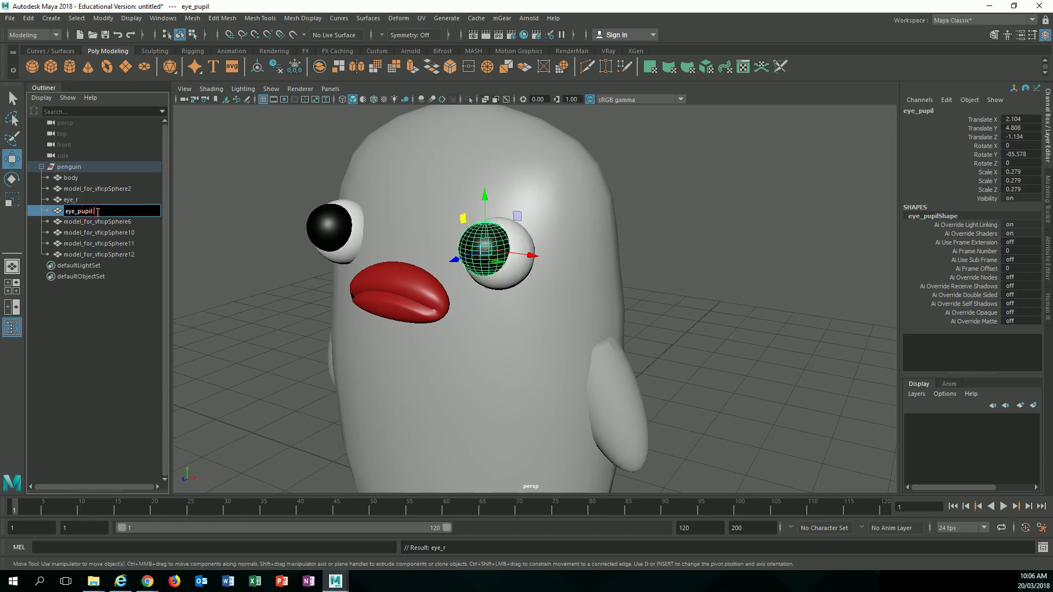
{"action": "type", "text": "_r"}
{"action": "key", "text": "Return"}
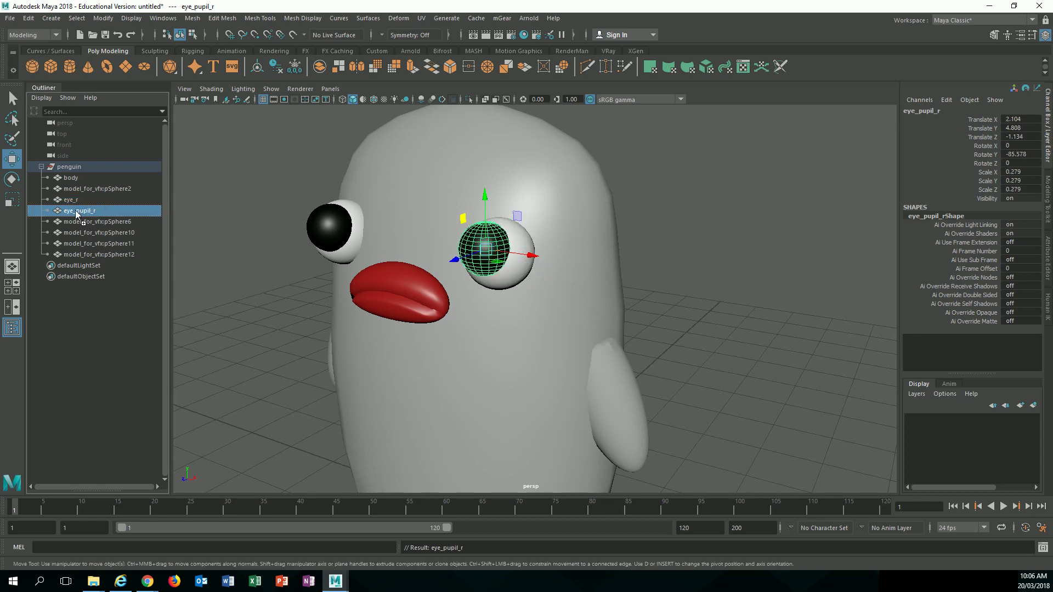
{"action": "middle_click_drag", "start_coordinate": [76, 205], "coordinate": [76, 204]}
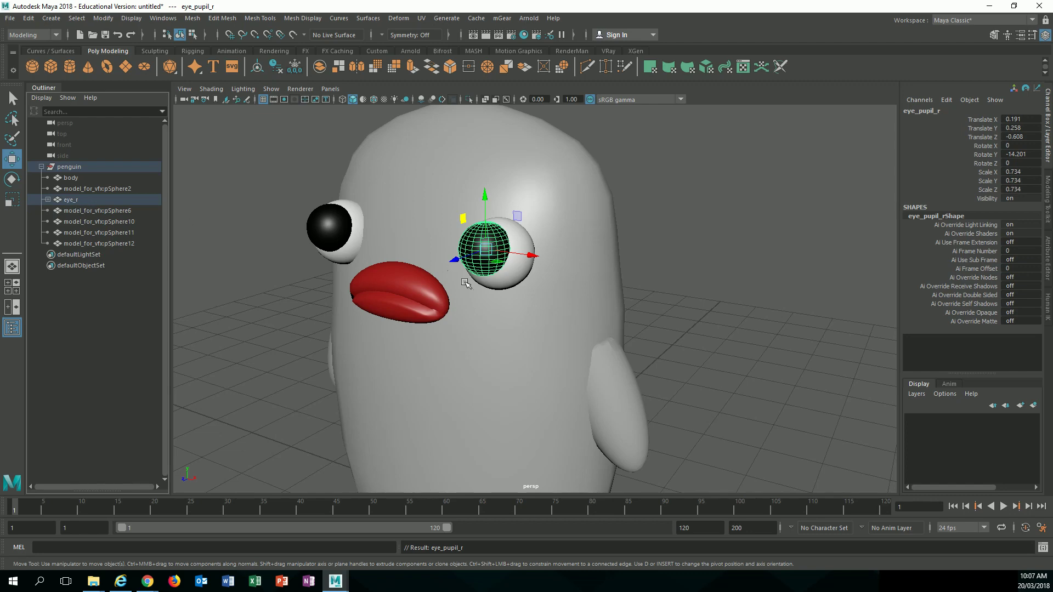
Try rotating eye_r together with its parented pupil, and undo the rotation
{"action": "left_click", "coordinate": [501, 276]}
{"action": "key", "text": "e"}
{"action": "left_click_drag", "start_coordinate": [496, 276], "coordinate": [527, 263], "text": "alt"}
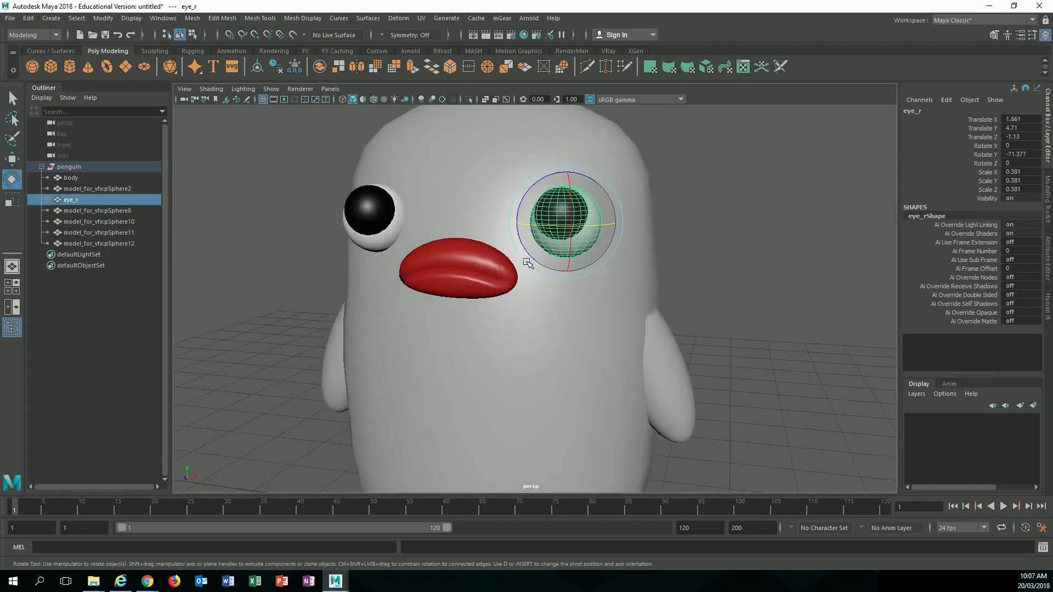
{"action": "mouse_move", "coordinate": [588, 216]}
{"action": "left_mouse_down"}
{"action": "mouse_move", "coordinate": [567, 220]}
{"action": "mouse_move", "coordinate": [595, 218]}
{"action": "mouse_move", "coordinate": [590, 206]}
{"action": "left_mouse_up"}
{"action": "key", "text": "ctrl+z"}
Examine how eye_r and its pupil sit against each other and the head, using the side view in wireframe
{"action": "left_click_drag", "start_coordinate": [667, 242], "coordinate": [573, 245], "text": "alt"}
{"action": "scroll", "coordinate": [428, 267], "scroll_direction": "up", "scroll_amount": 5}
{"action": "middle_click_drag", "start_coordinate": [353, 248], "coordinate": [482, 271], "text": "alt"}
{"action": "middle_click_drag", "start_coordinate": [396, 239], "coordinate": [420, 251], "text": "alt"}
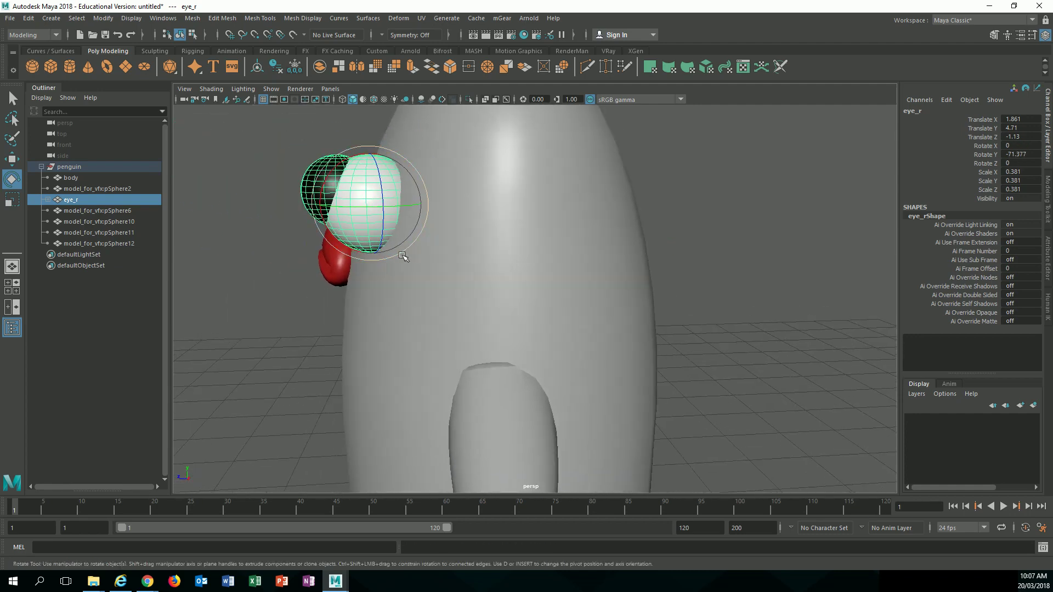
{"action": "key", "text": "space"}
{"action": "left_click_drag", "start_coordinate": [415, 257], "coordinate": [385, 257]}
{"action": "middle_click_drag", "start_coordinate": [385, 257], "coordinate": [372, 307], "text": "alt"}
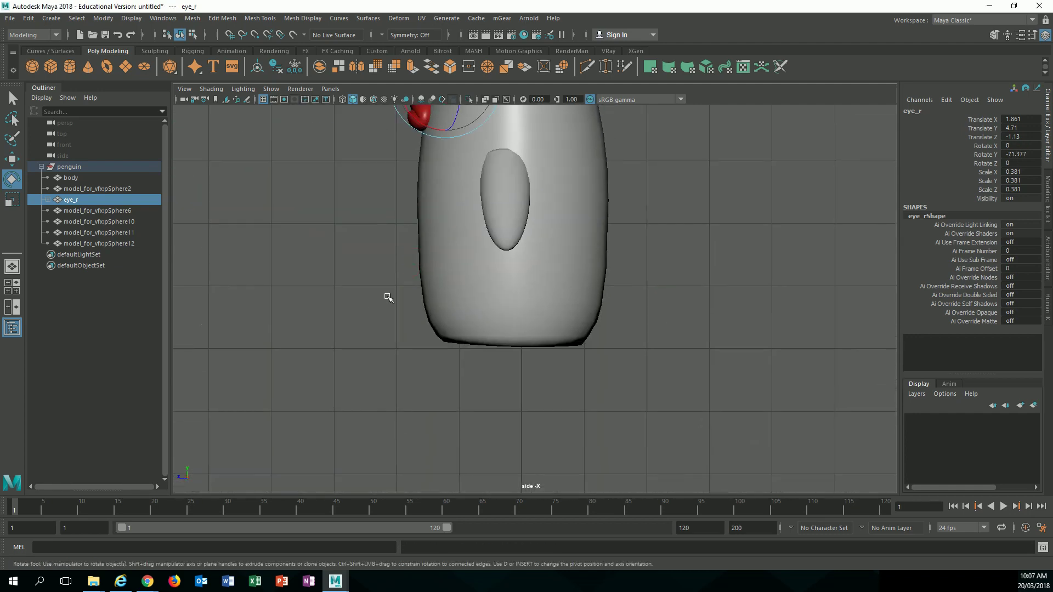
{"action": "key", "text": "f"}
{"action": "key", "text": "4"}
{"action": "scroll", "coordinate": [524, 266], "scroll_direction": "down", "scroll_amount": 10}
{"action": "scroll", "coordinate": [525, 267], "scroll_direction": "up", "scroll_amount": 3}
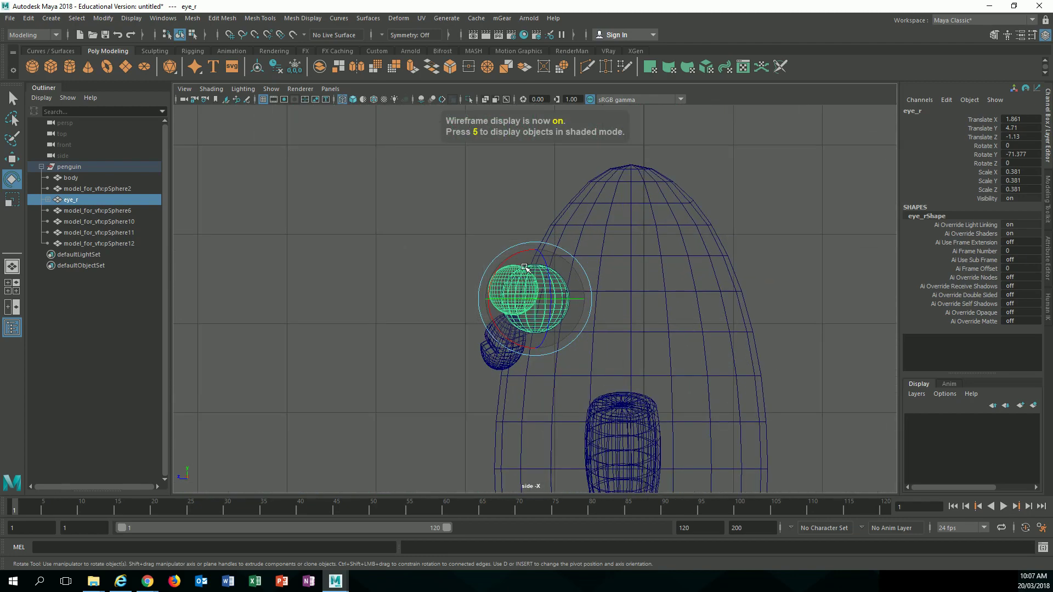
{"action": "scroll", "coordinate": [525, 267], "scroll_direction": "up", "scroll_amount": 4}
{"action": "scroll", "coordinate": [522, 261], "scroll_direction": "up", "scroll_amount": 2}
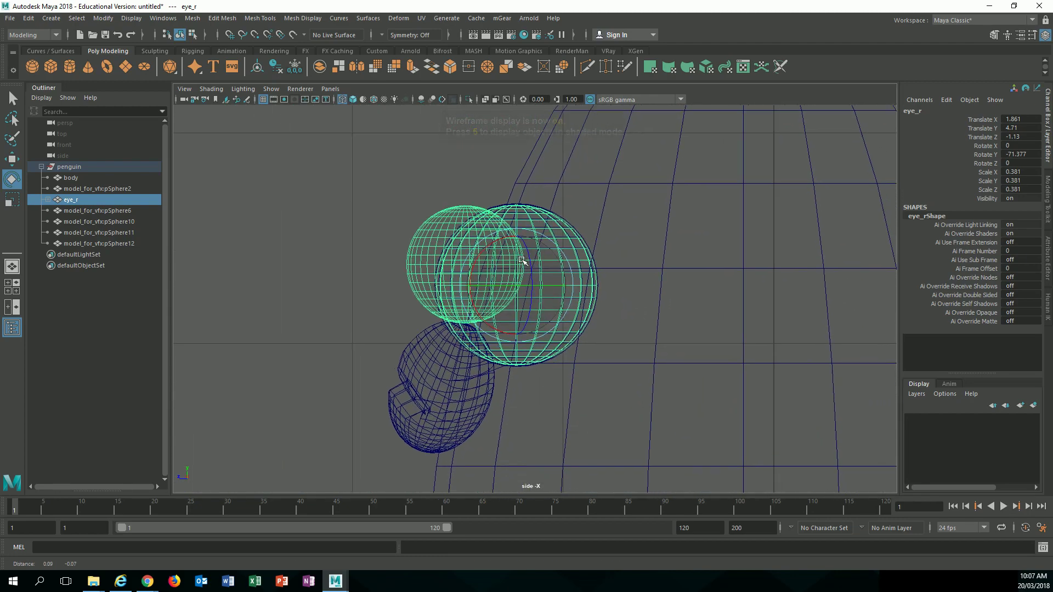
{"action": "middle_click_drag", "start_coordinate": [522, 261], "coordinate": [496, 250], "text": "alt"}
{"action": "scroll", "coordinate": [531, 265], "scroll_direction": "up", "scroll_amount": 1}
{"action": "left_click_drag", "start_coordinate": [531, 266], "coordinate": [504, 244], "text": "alt"}
{"action": "key", "text": "space"}
{"action": "left_click_drag", "start_coordinate": [488, 255], "coordinate": [579, 269], "text": "alt"}
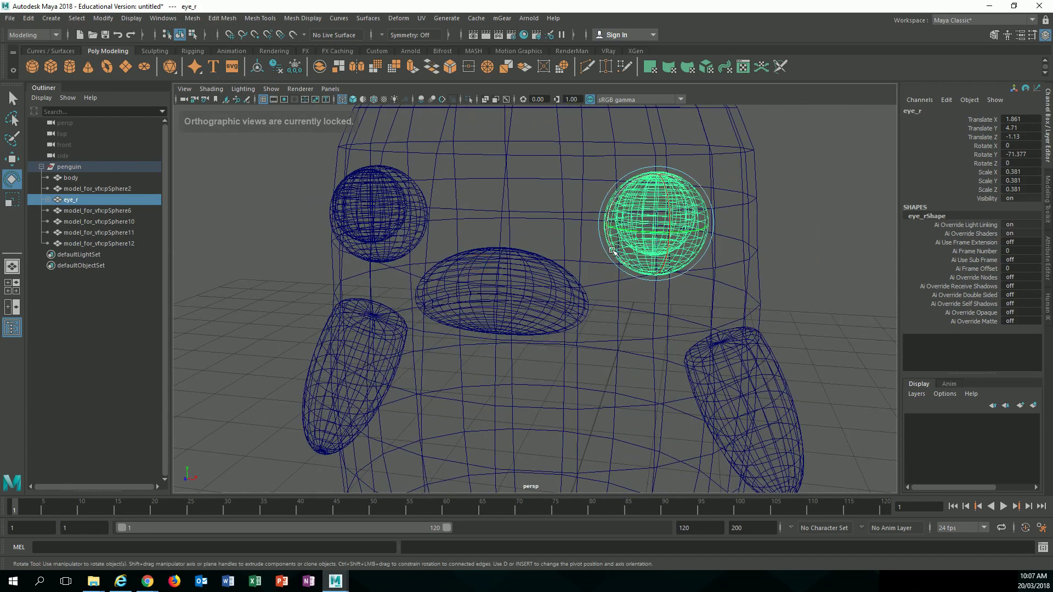
Return to shaded display, test rotating eye_r from the front twice, and undo each rotation
{"action": "key", "text": "5"}
{"action": "mouse_move", "coordinate": [701, 231]}
{"action": "left_mouse_down"}
{"action": "mouse_move", "coordinate": [721, 229]}
{"action": "mouse_move", "coordinate": [707, 151]}
{"action": "left_mouse_up"}
{"action": "key", "text": "ctrl+z"}
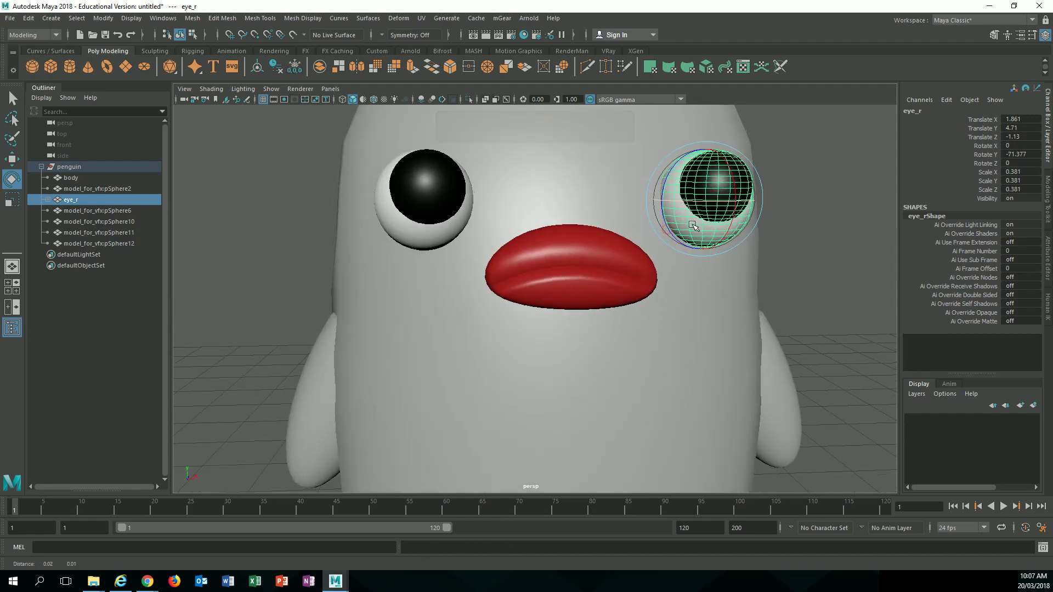
{"action": "middle_click_drag", "start_coordinate": [706, 150], "coordinate": [668, 226], "text": "alt"}
{"action": "mouse_move", "coordinate": [683, 245]}
{"action": "left_mouse_down"}
{"action": "mouse_move", "coordinate": [673, 222]}
{"action": "mouse_move", "coordinate": [690, 264]}
{"action": "mouse_move", "coordinate": [680, 242]}
{"action": "left_mouse_up"}
{"action": "key", "text": "ctrl+z"}
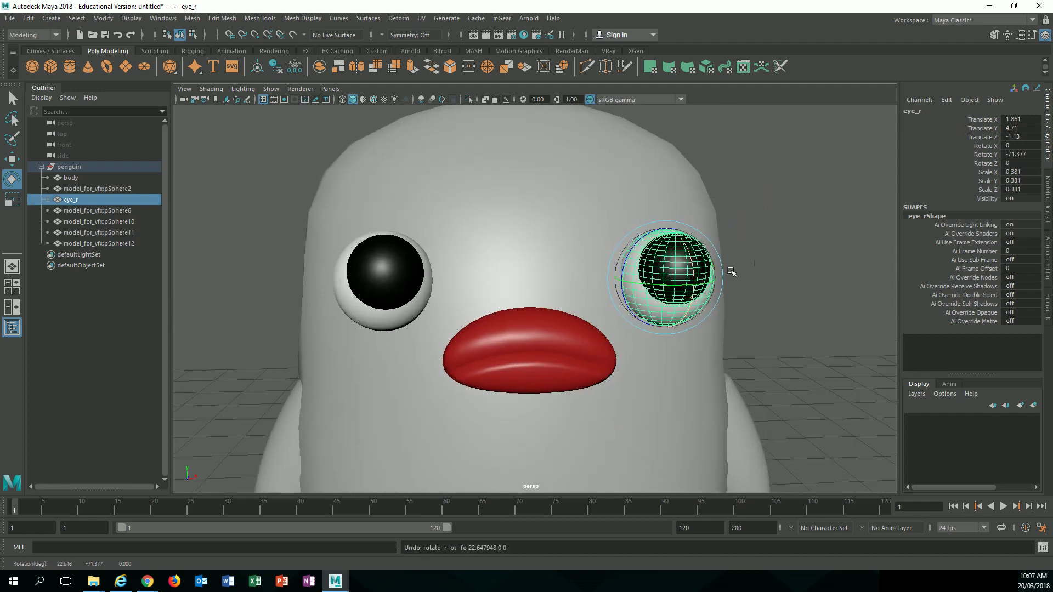
Centre eye_pupil_r on its eyeball and sink it inward, to about 0.108 in X, 0.066 in Y and -0.472 in Z
{"action": "left_click_drag", "start_coordinate": [805, 252], "coordinate": [784, 248], "text": "alt"}
{"action": "left_click", "coordinate": [768, 272]}
{"action": "left_click", "coordinate": [655, 267]}
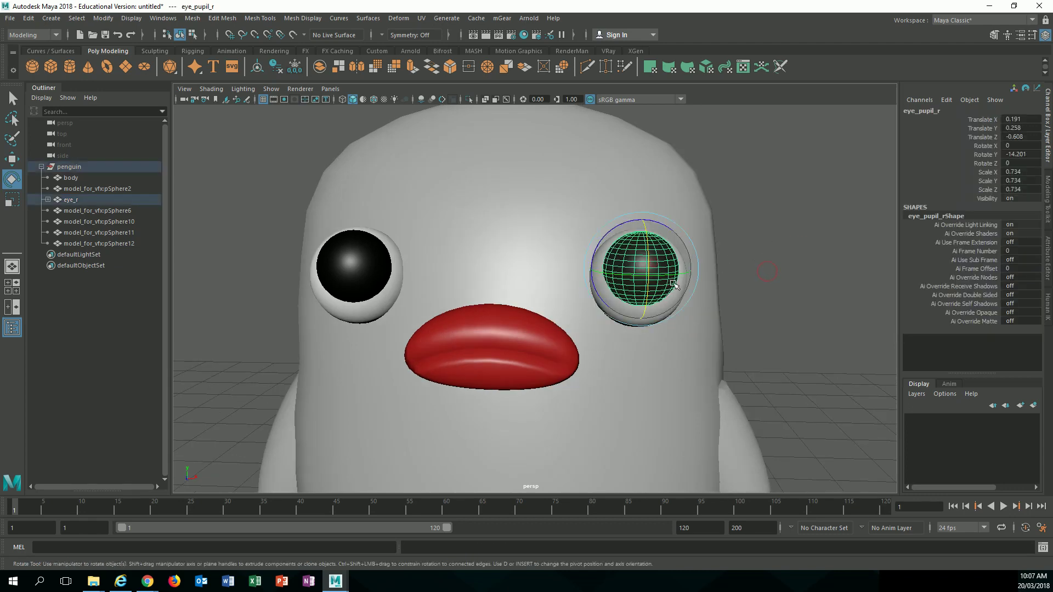
{"action": "key", "text": "w"}
{"action": "left_click_drag", "start_coordinate": [667, 278], "coordinate": [629, 260], "text": "alt"}
{"action": "left_click_drag", "start_coordinate": [672, 224], "coordinate": [672, 242]}
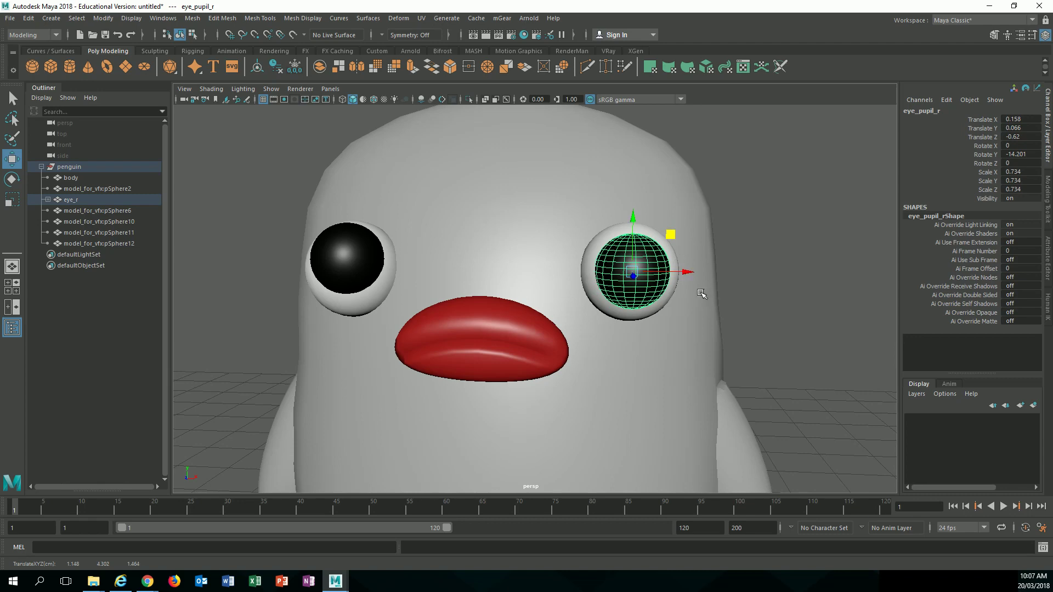
{"action": "key", "text": "ctrl+z"}
{"action": "key", "text": "ctrl+y"}
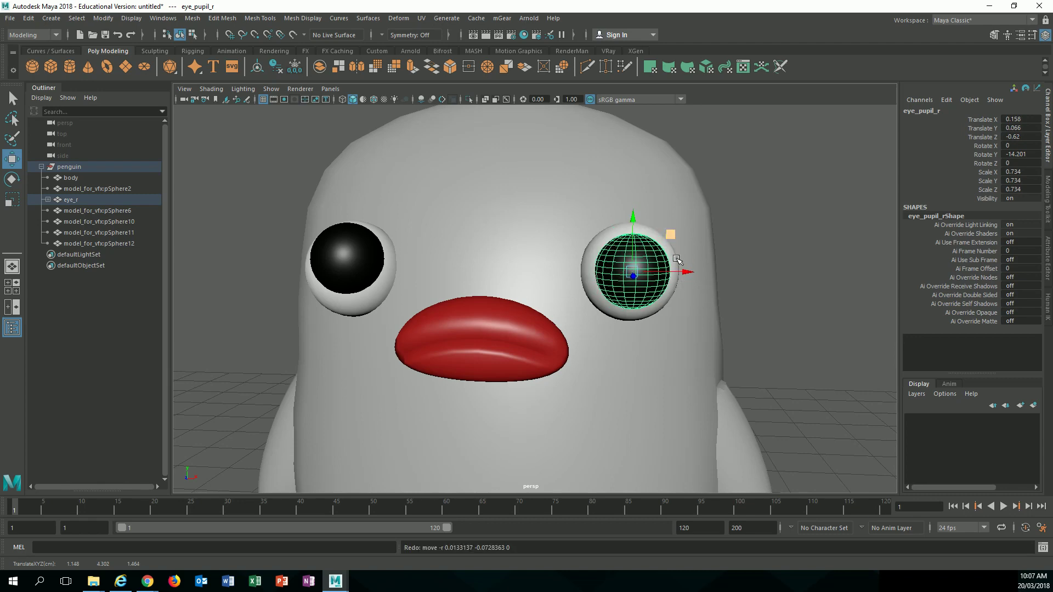
{"action": "left_click_drag", "start_coordinate": [687, 259], "coordinate": [610, 257], "text": "alt"}
{"action": "left_click_drag", "start_coordinate": [327, 266], "coordinate": [335, 266]}
{"action": "left_click_drag", "start_coordinate": [392, 280], "coordinate": [498, 280], "text": "alt"}
Try rotating eye_r with its repositioned pupil, and undo the test rotations
{"action": "left_click", "coordinate": [644, 298]}
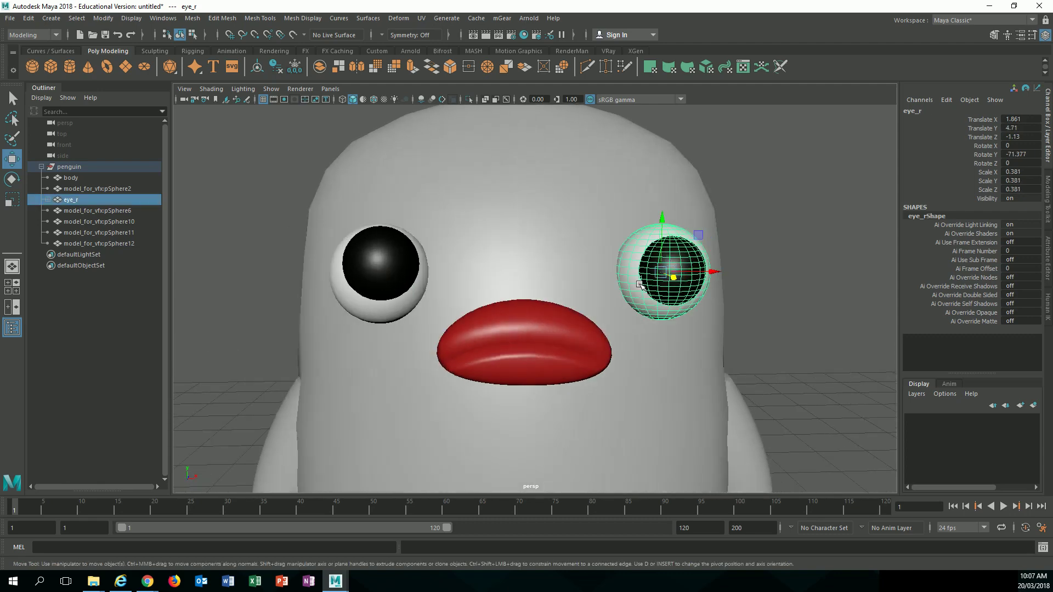
{"action": "left_click_drag", "start_coordinate": [643, 299], "coordinate": [625, 300], "text": "alt"}
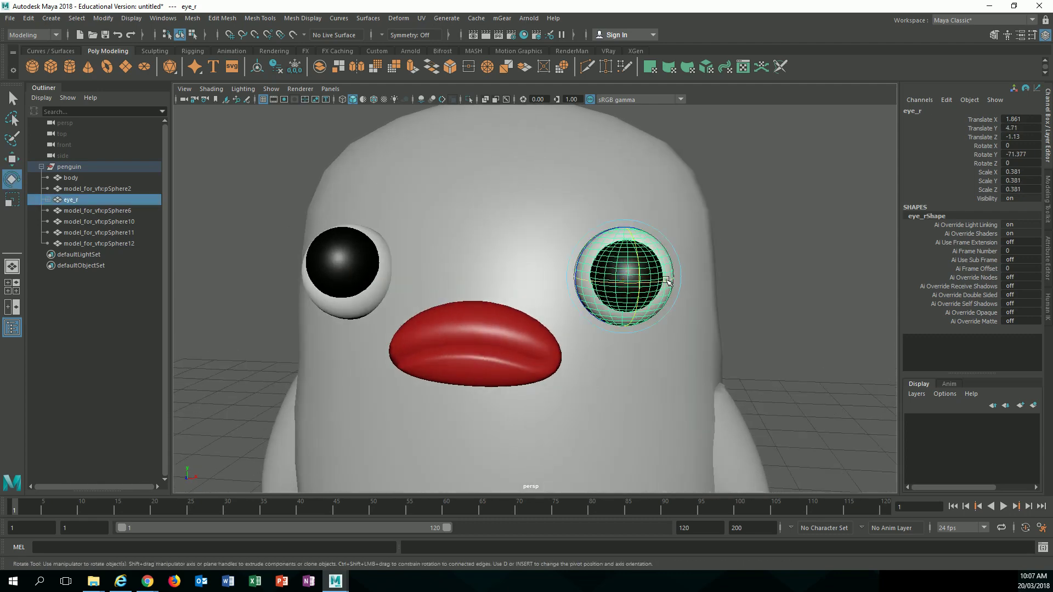
{"action": "left_click_drag", "start_coordinate": [666, 281], "coordinate": [468, 296]}
{"action": "key", "text": "ctrl+z"}
{"action": "key", "text": "ctrl+z"}
{"action": "key", "text": "ctrl+z"}
Move eye_r back into the head and towards the beak, to 1.748 in X and -1.045 in Z, and undo a test rotation
{"action": "middle_click_drag", "start_coordinate": [467, 296], "coordinate": [499, 331], "text": "alt"}
{"action": "left_click_drag", "start_coordinate": [500, 331], "coordinate": [466, 350], "text": "alt"}
{"action": "key", "text": "w"}
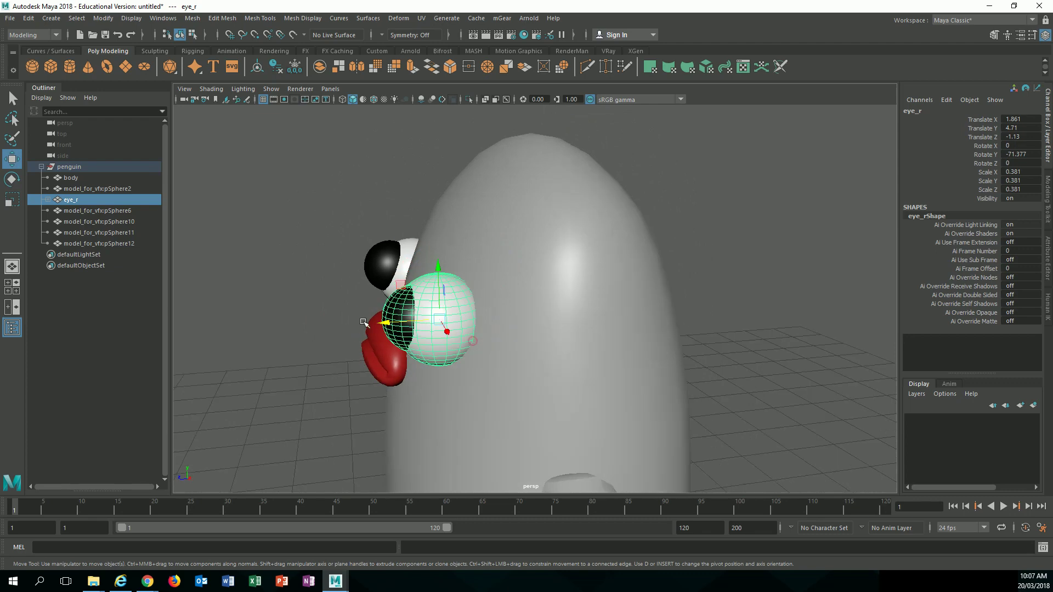
{"action": "left_click_drag", "start_coordinate": [385, 323], "coordinate": [586, 340]}
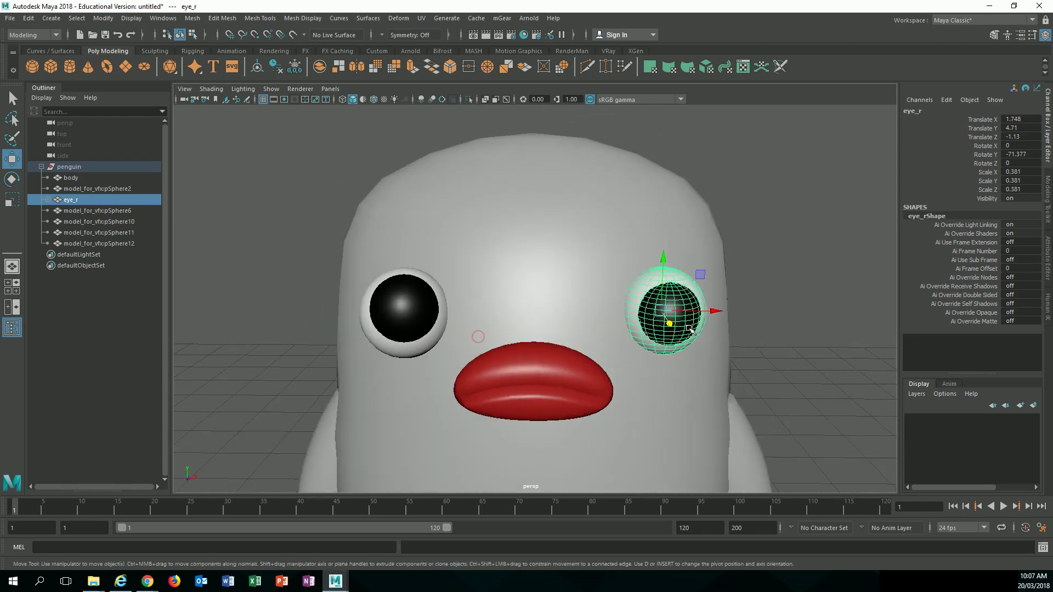
{"action": "left_click_drag", "start_coordinate": [714, 312], "coordinate": [654, 303]}
{"action": "key", "text": "e"}
{"action": "key", "text": "ctrl+z"}
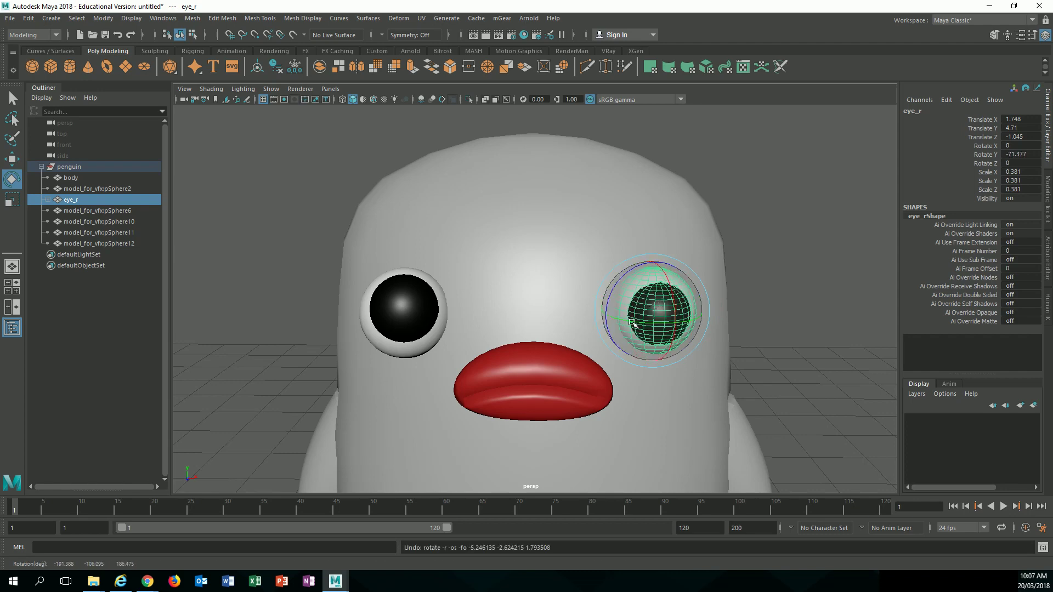
Delete the opposite eye's pupil and eyeball, model_for_vfx:pSphere12 and model_for_vfx:pSphere2
{"action": "mouse_move", "coordinate": [617, 349]}
{"action": "left_mouse_down", "text": "alt"}
{"action": "mouse_move", "coordinate": [583, 327]}
{"action": "mouse_move", "coordinate": [613, 331]}
{"action": "left_mouse_up", "text": "alt"}
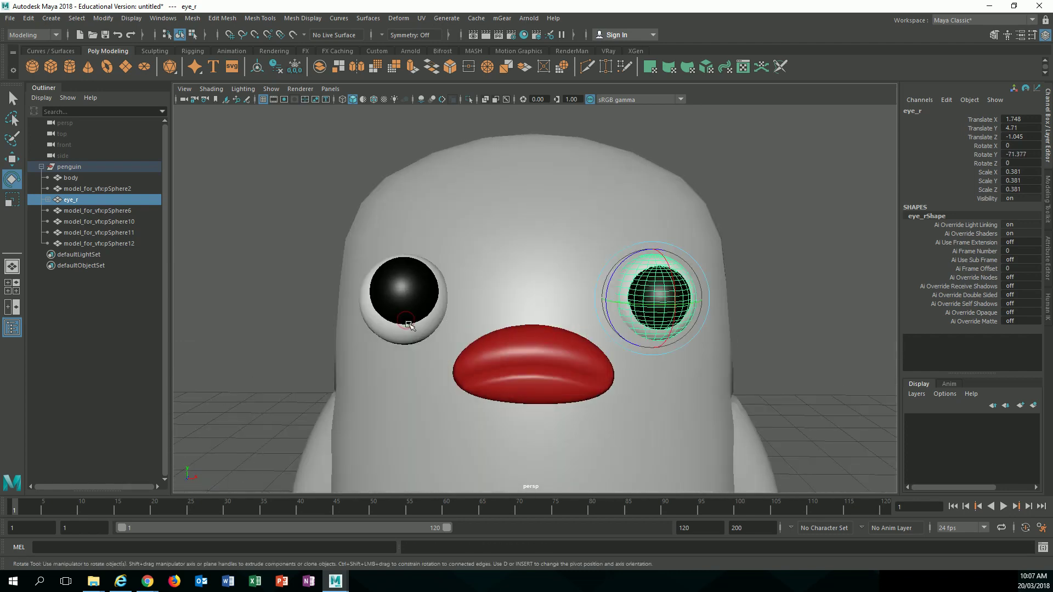
{"action": "left_click", "coordinate": [401, 301]}
{"action": "key", "text": "q"}
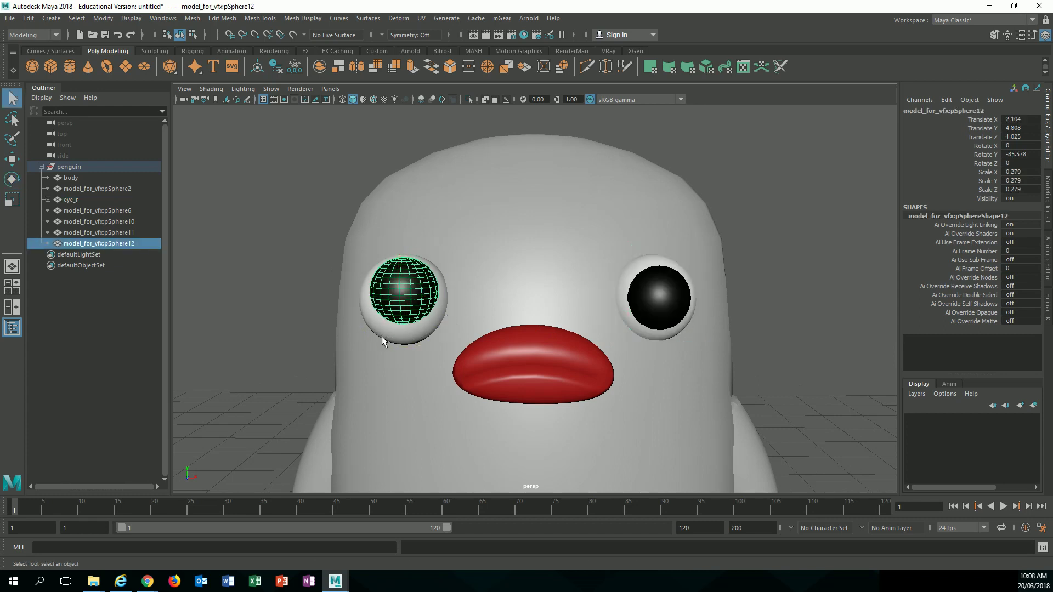
{"action": "left_click", "coordinate": [405, 331], "text": "shift"}
{"action": "key", "text": "Delete"}
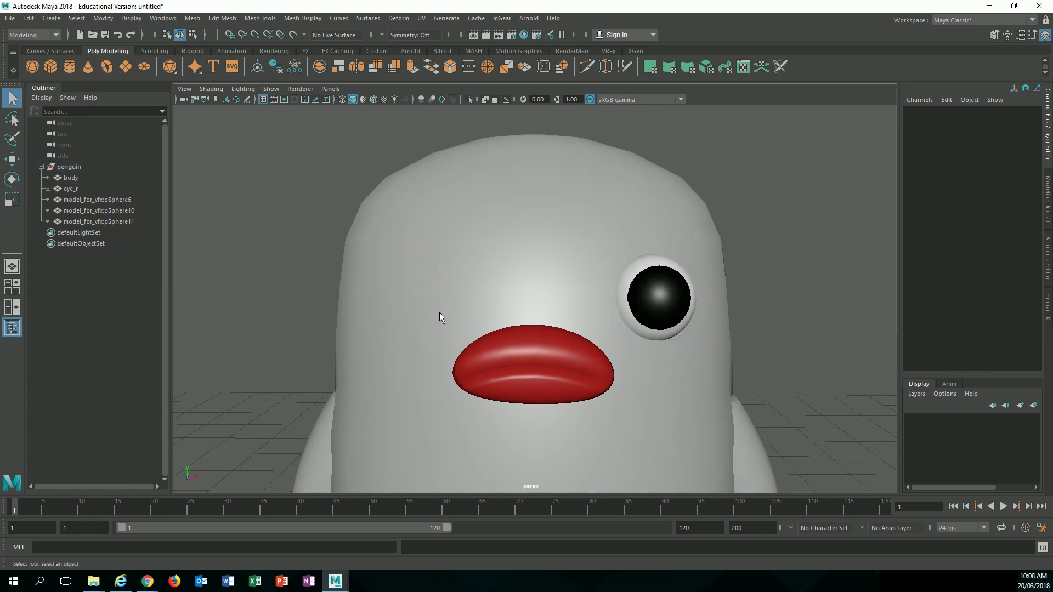
Duplicate eye_r together with its pupil
{"action": "left_click", "coordinate": [622, 286]}
{"action": "key", "text": "ctrl+s"}
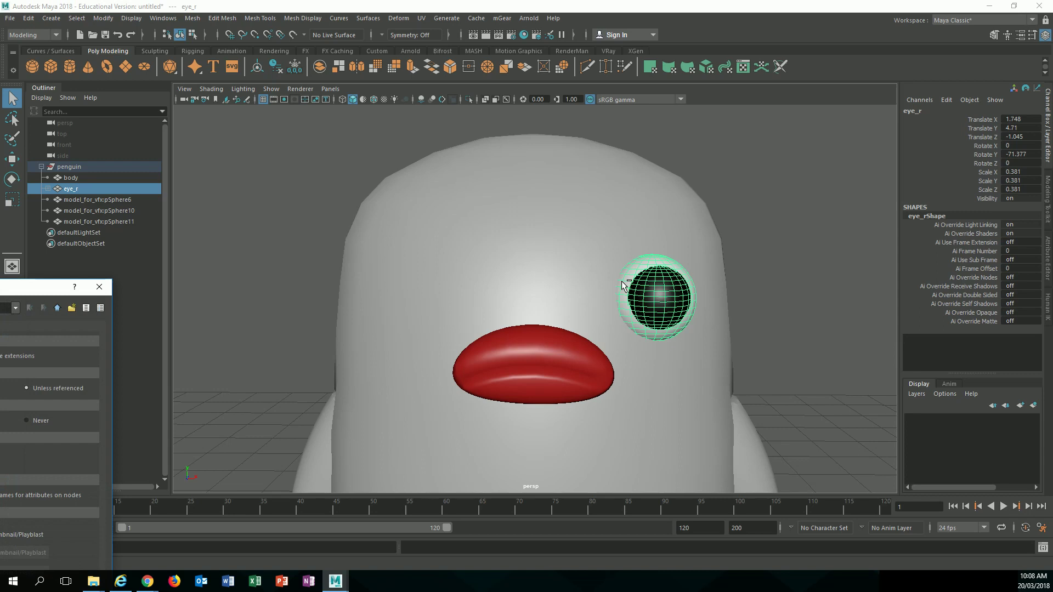
{"action": "key", "text": "Escape"}
{"action": "key", "text": "ctrl+d"}
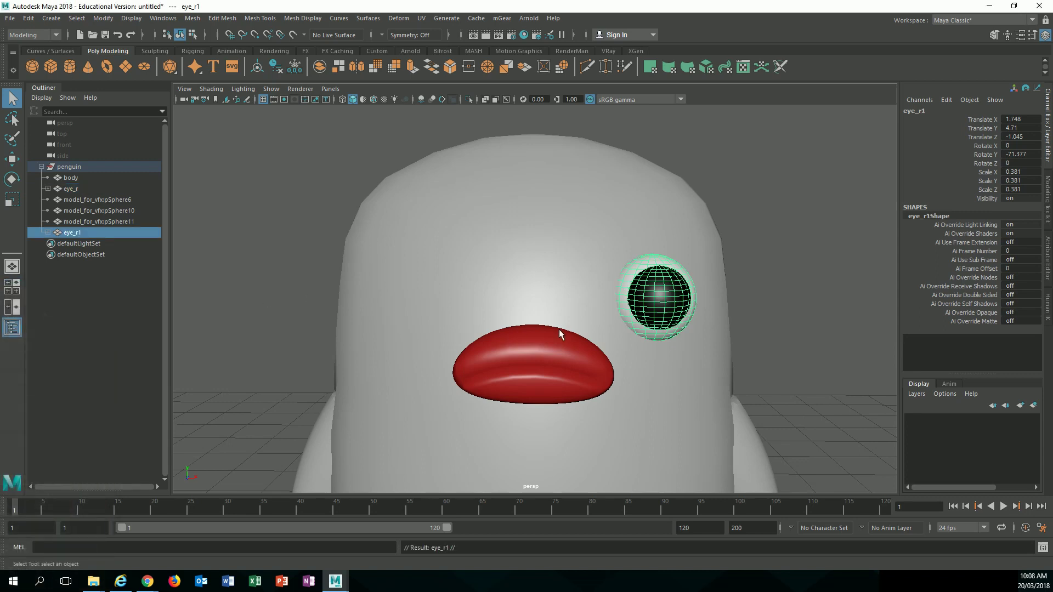
Move the duplicated eye across to the opposite side of the face, to 1.049 in Z, matching the original in the front view
{"action": "key", "text": "w"}
{"action": "left_click_drag", "start_coordinate": [708, 299], "coordinate": [553, 337]}
{"action": "key", "text": "space"}
{"action": "scroll", "coordinate": [563, 211], "scroll_direction": "up", "scroll_amount": 6}
{"action": "middle_click_drag", "start_coordinate": [565, 200], "coordinate": [548, 389], "text": "alt"}
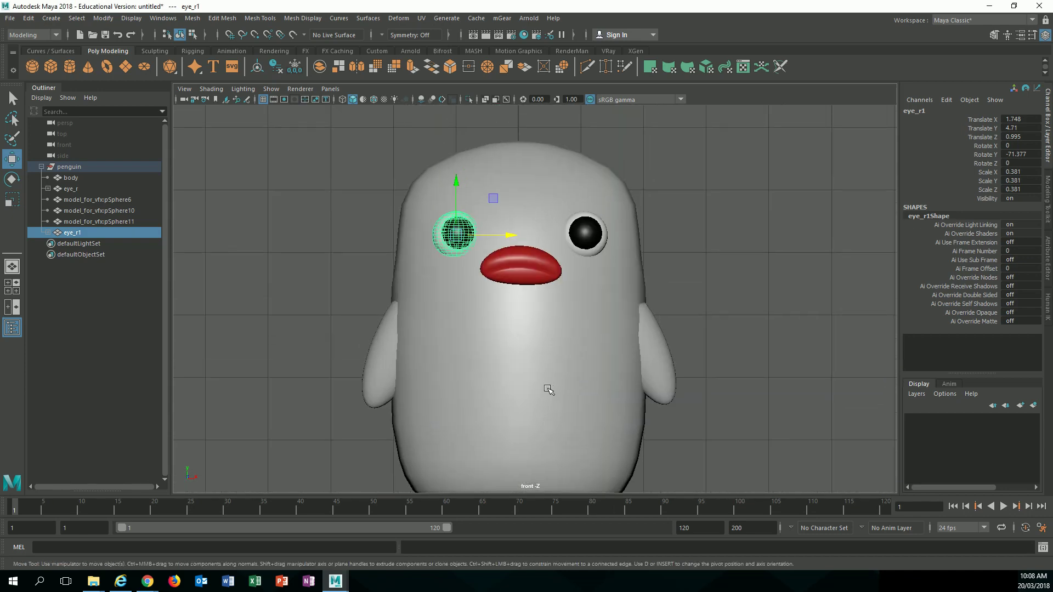
{"action": "scroll", "coordinate": [548, 389], "scroll_direction": "up", "scroll_amount": 3}
{"action": "left_click_drag", "start_coordinate": [446, 185], "coordinate": [440, 186]}
{"action": "key", "text": "space"}
{"action": "left_click_drag", "start_coordinate": [477, 255], "coordinate": [483, 225]}
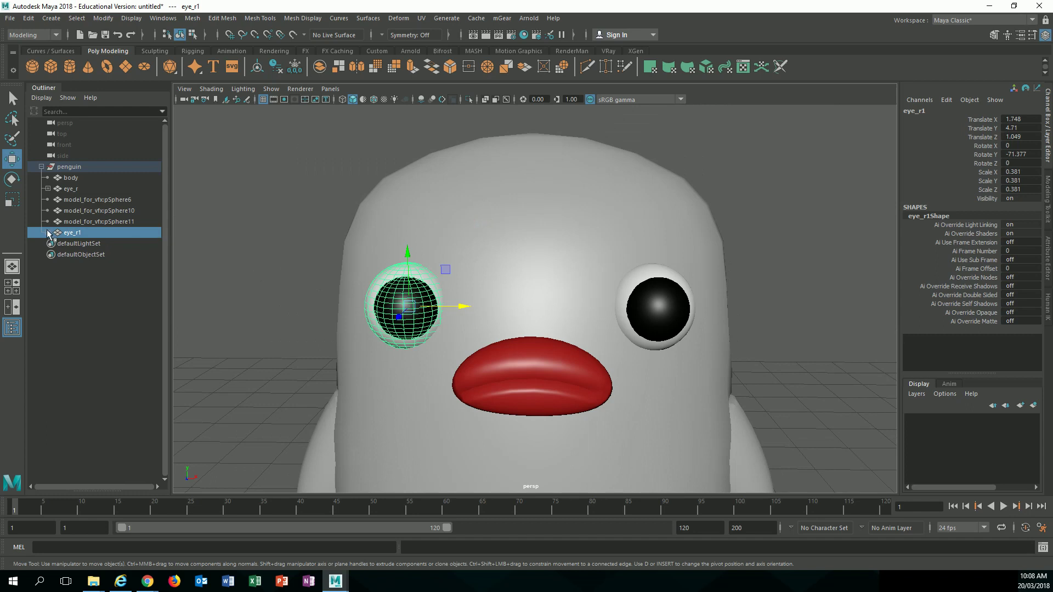
Rename the duplicated eye as eye_l and select the pupil nested under it
{"action": "left_click", "coordinate": [47, 233]}
{"action": "double_click", "coordinate": [91, 235]}
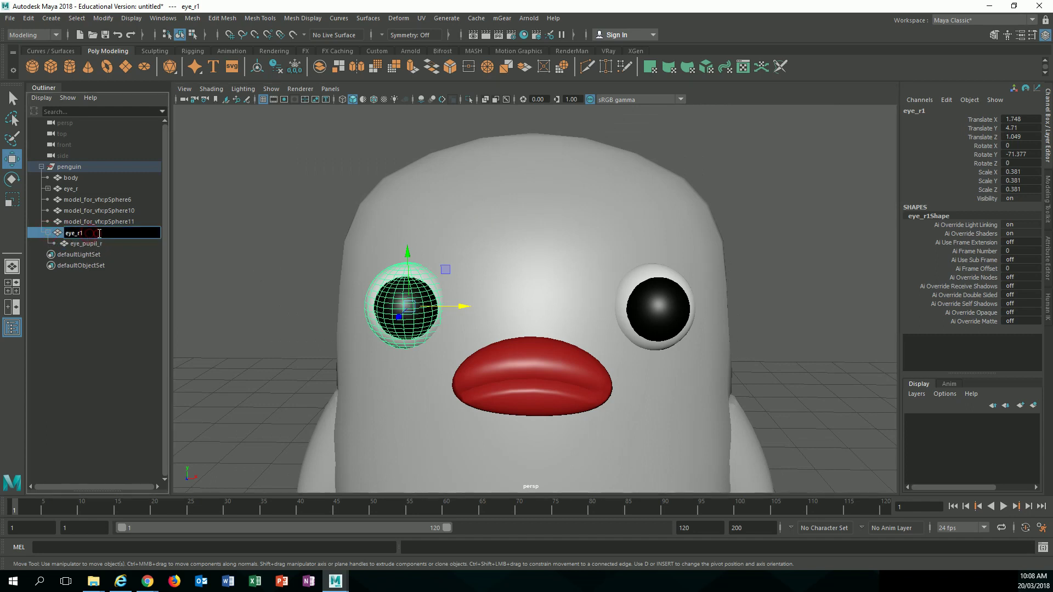
{"action": "key", "text": "BackSpace"}
{"action": "type", "text": "l"}
{"action": "key", "text": "Return"}
{"action": "left_click", "coordinate": [101, 243]}
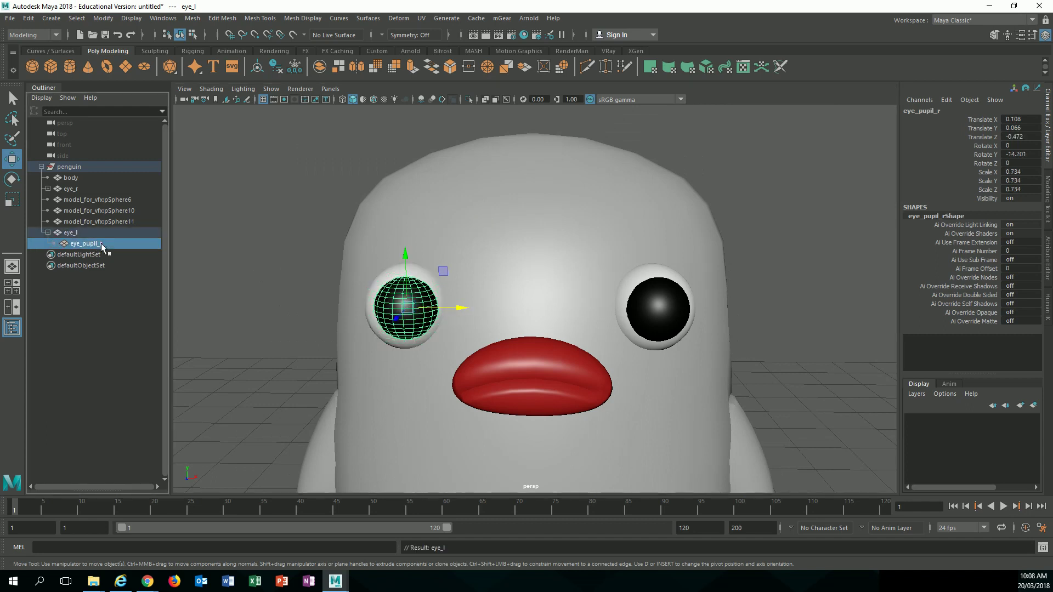
Rename the pupil nested under eye_l as eye_pupil_l
{"action": "double_click", "coordinate": [101, 243]}
{"action": "type", "text": "l"}
{"action": "key", "text": "Return"}
Freeze the transformations of eye_r and eye_l together
{"action": "left_click", "coordinate": [376, 277]}
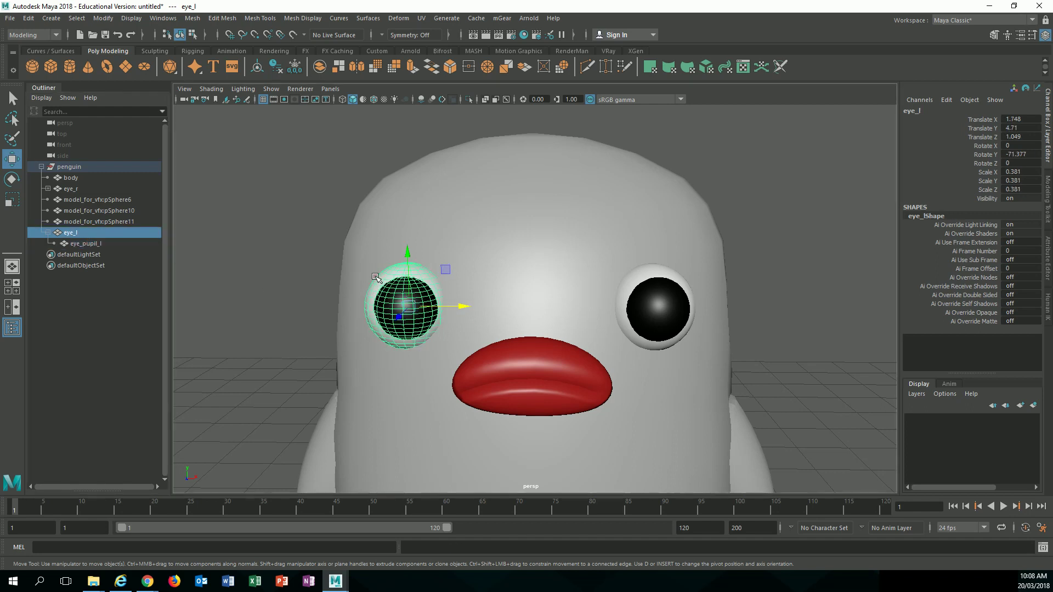
{"action": "left_click", "coordinate": [654, 268]}
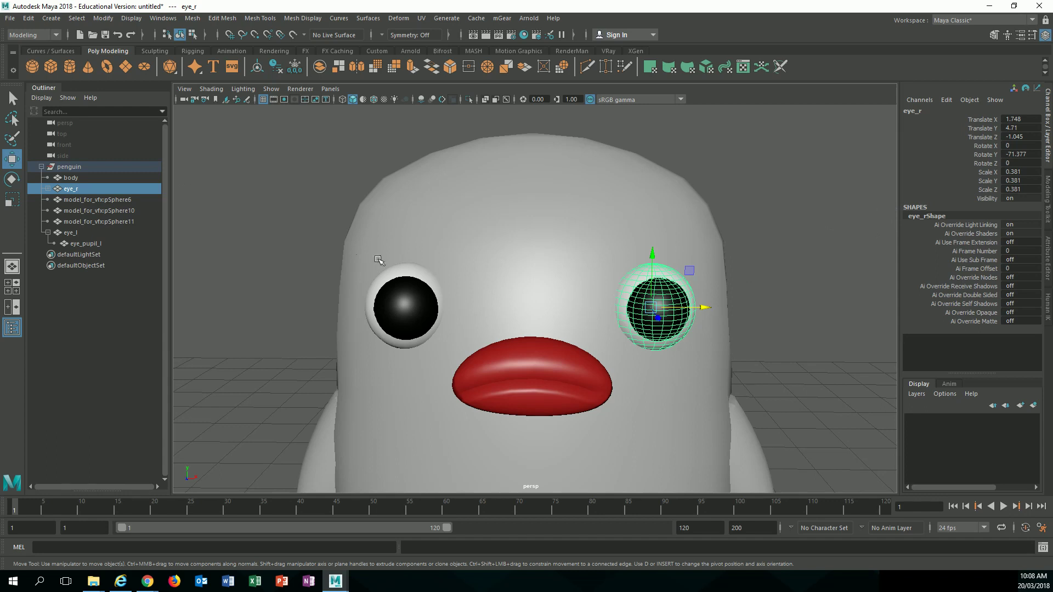
{"action": "left_click", "coordinate": [411, 272], "text": "shift"}
{"action": "left_click", "coordinate": [54, 18]}
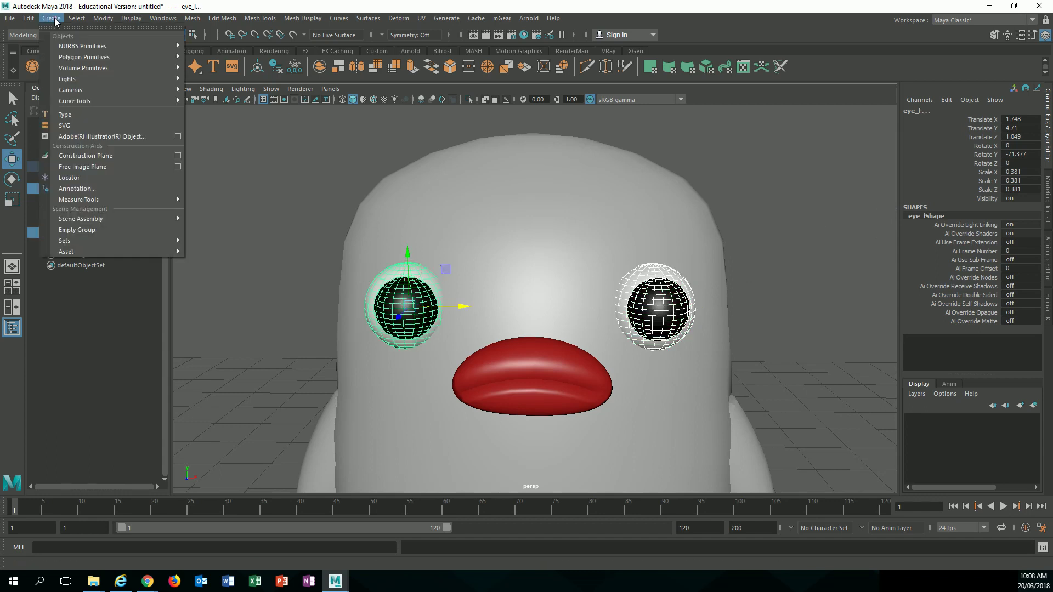
{"action": "mouse_move", "coordinate": [100, 21]}
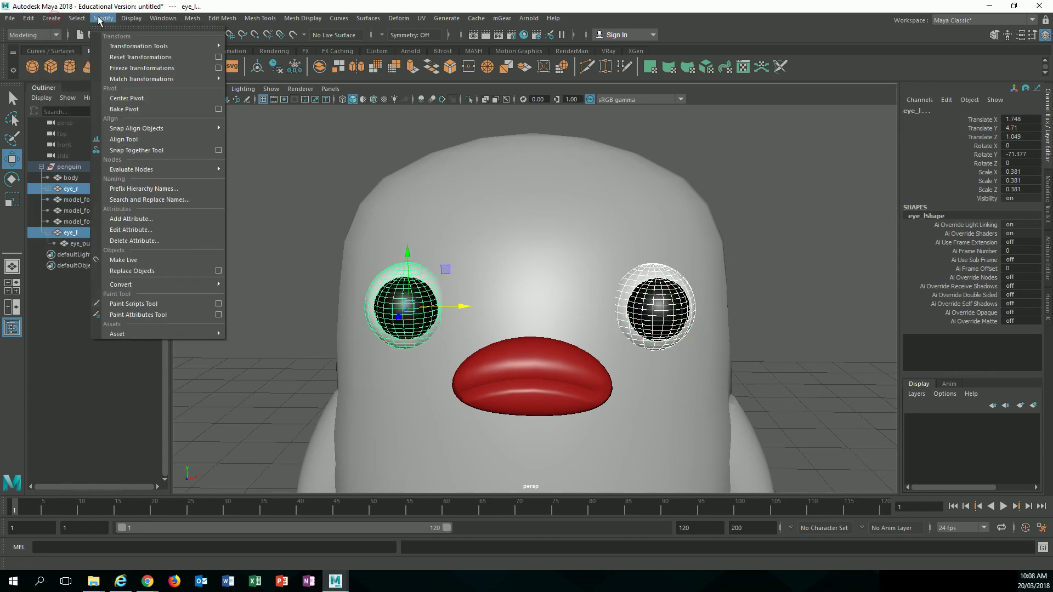
{"action": "left_click", "coordinate": [141, 68]}
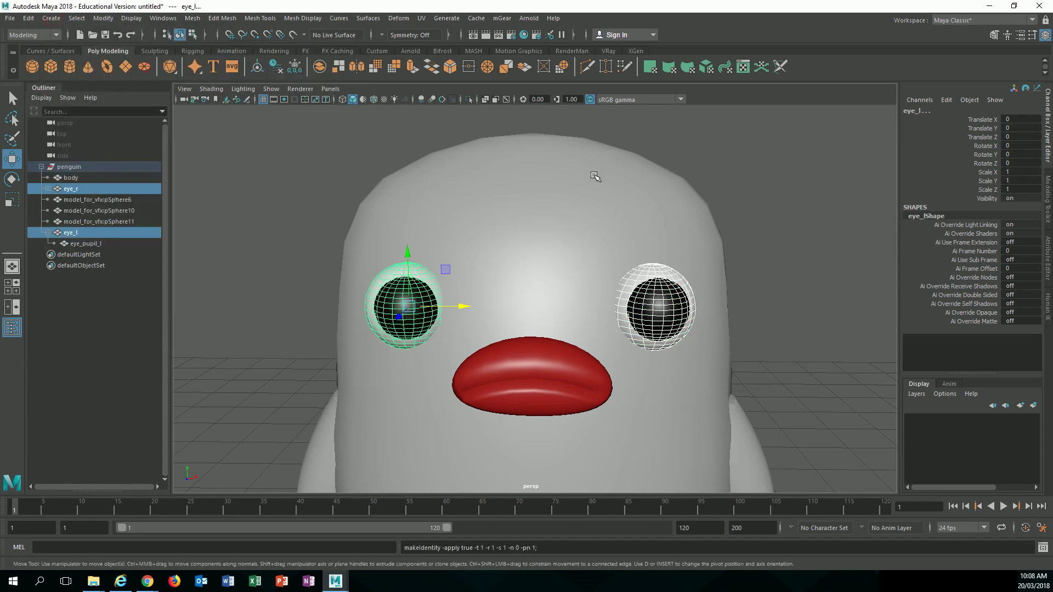
Check the transform values of both eyes and the pupils after freezing
{"action": "left_click", "coordinate": [839, 237]}
{"action": "left_click", "coordinate": [660, 298]}
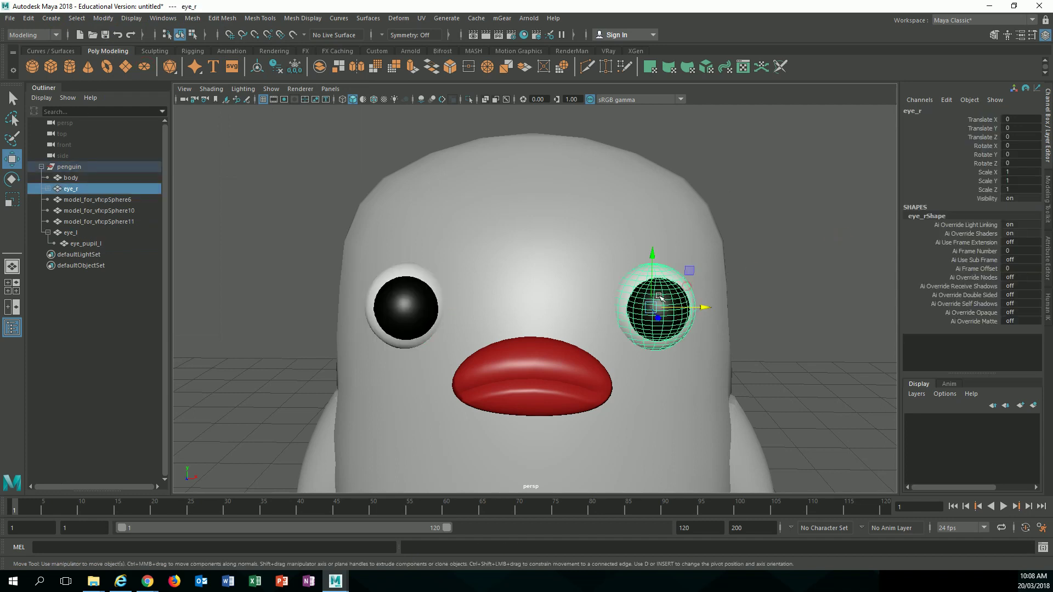
{"action": "left_click", "coordinate": [431, 288]}
{"action": "key", "text": "q"}
{"action": "left_click", "coordinate": [418, 305]}
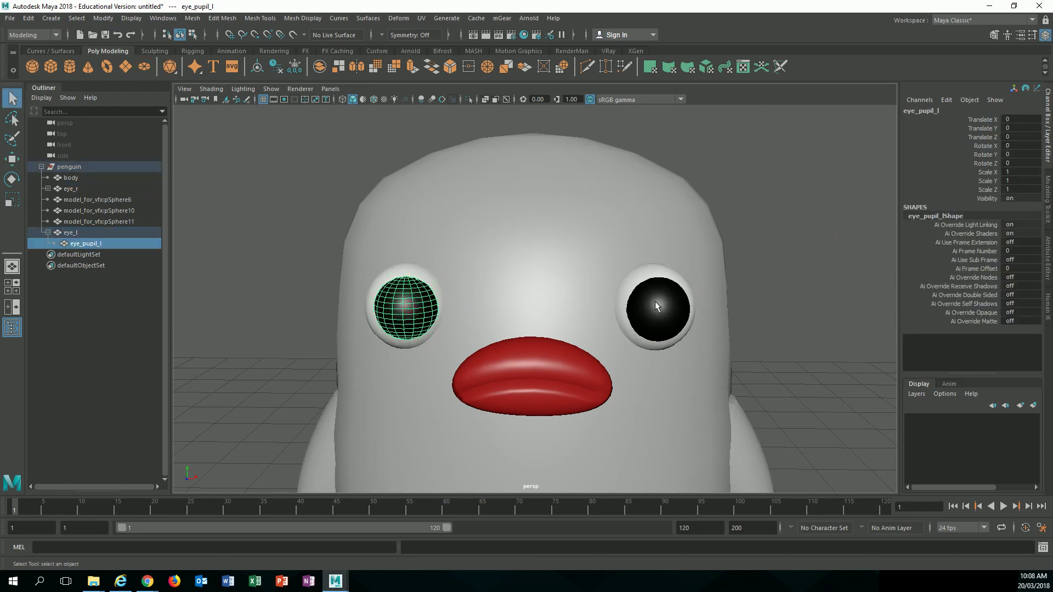
{"action": "left_click", "coordinate": [670, 299]}
{"action": "left_click", "coordinate": [650, 271]}
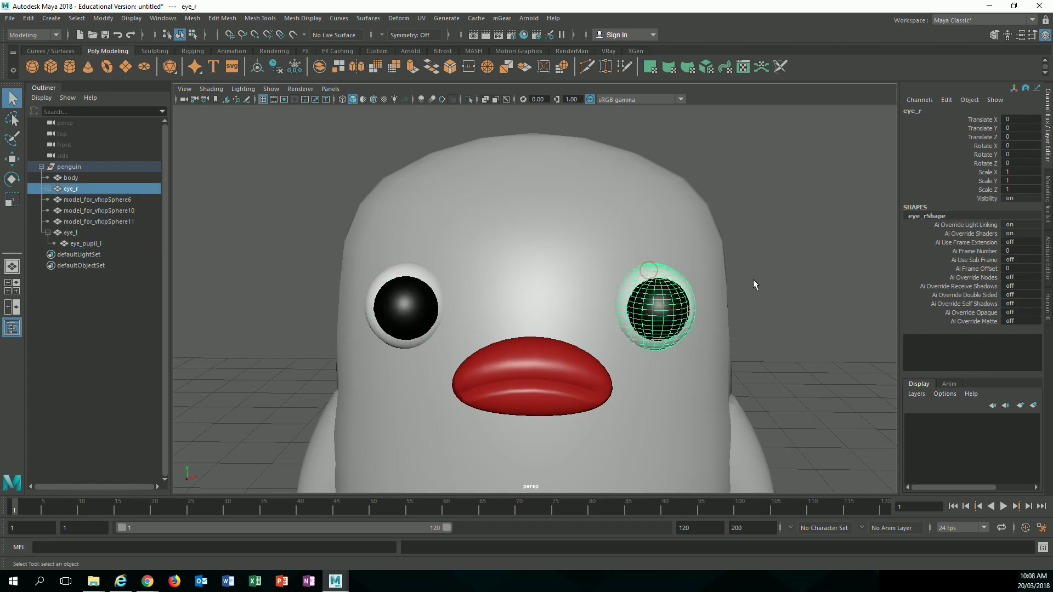
Open the Expression Editor for the Rotate Y channel of eye_l
{"action": "left_click_drag", "start_coordinate": [753, 280], "coordinate": [677, 282], "text": "alt"}
{"action": "right_click_drag", "start_coordinate": [677, 282], "coordinate": [751, 282], "text": "alt"}
{"action": "middle_click_drag", "start_coordinate": [751, 281], "coordinate": [659, 311], "text": "alt"}
{"action": "key", "text": "e"}
{"action": "left_click_drag", "start_coordinate": [651, 311], "coordinate": [642, 322], "text": "alt"}
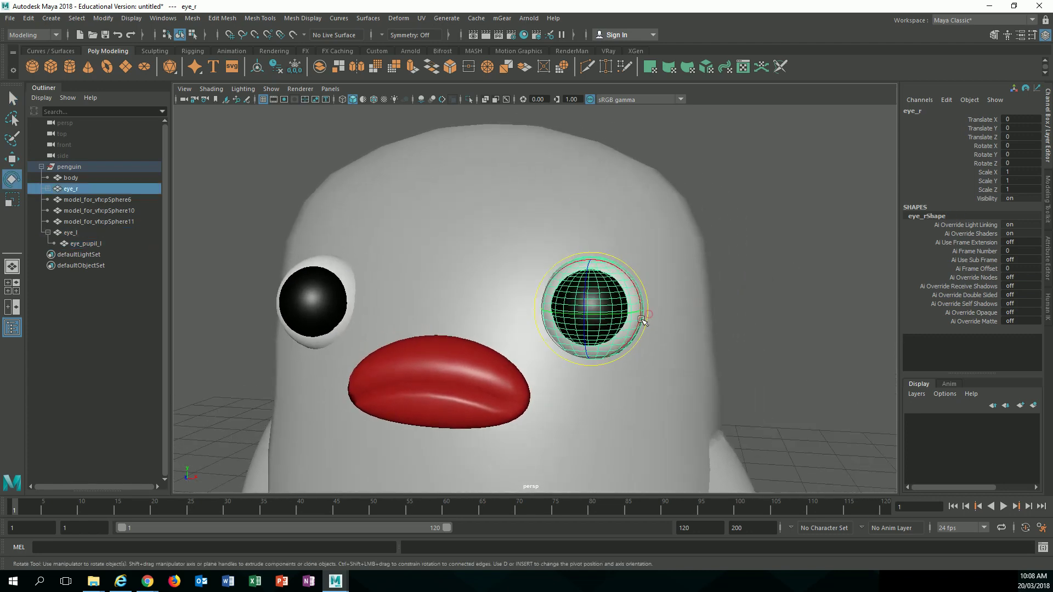
{"action": "right_click_drag", "start_coordinate": [642, 322], "coordinate": [647, 317], "text": "alt"}
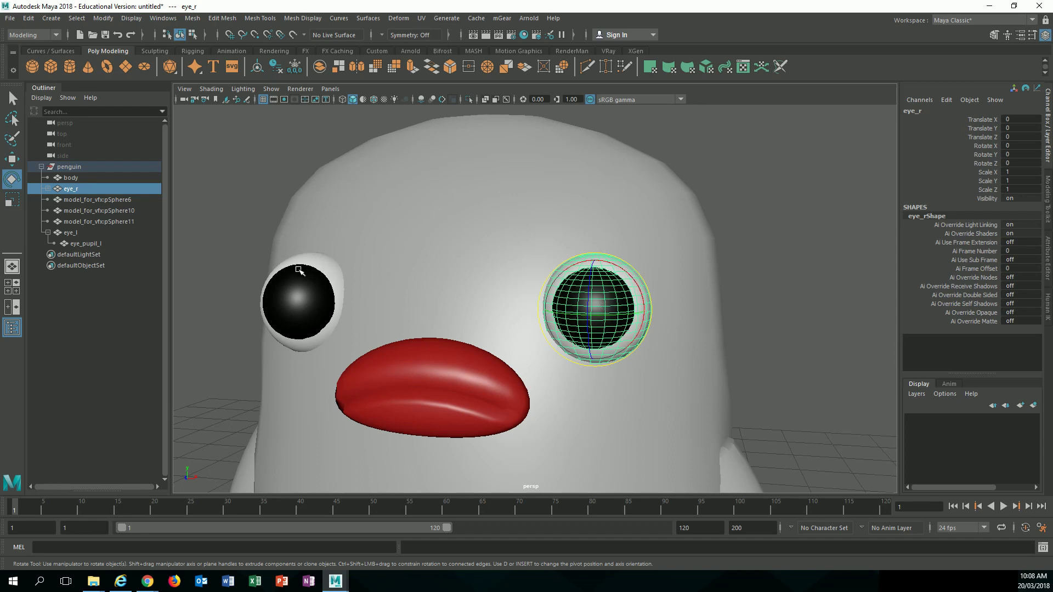
{"action": "mouse_move", "coordinate": [342, 275]}
{"action": "left_mouse_down", "text": "alt"}
{"action": "mouse_move", "coordinate": [347, 255]}
{"action": "mouse_move", "coordinate": [349, 263]}
{"action": "left_mouse_up", "text": "alt"}
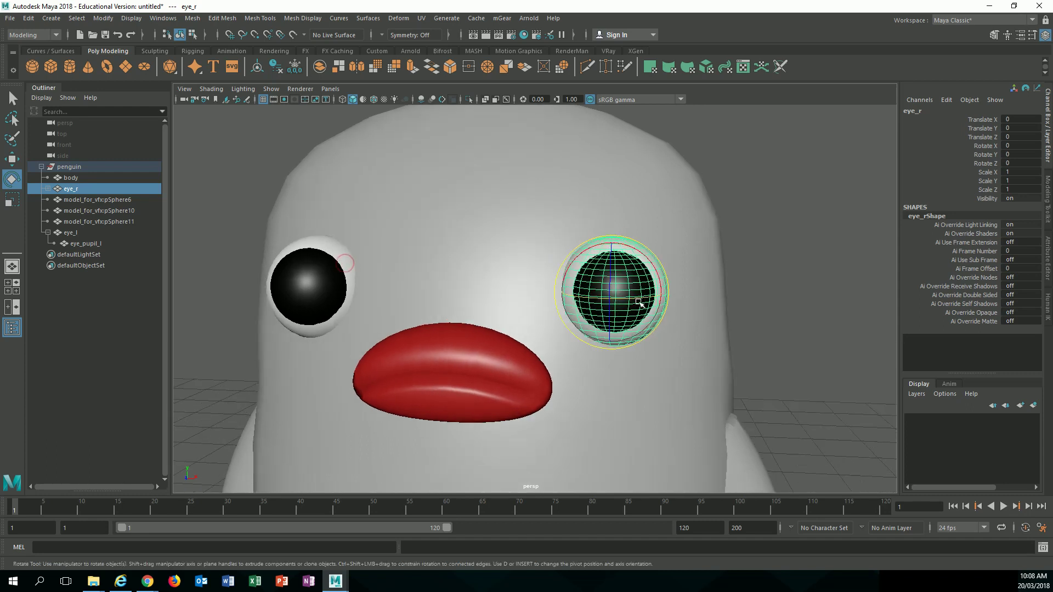
{"action": "left_click", "coordinate": [990, 154]}
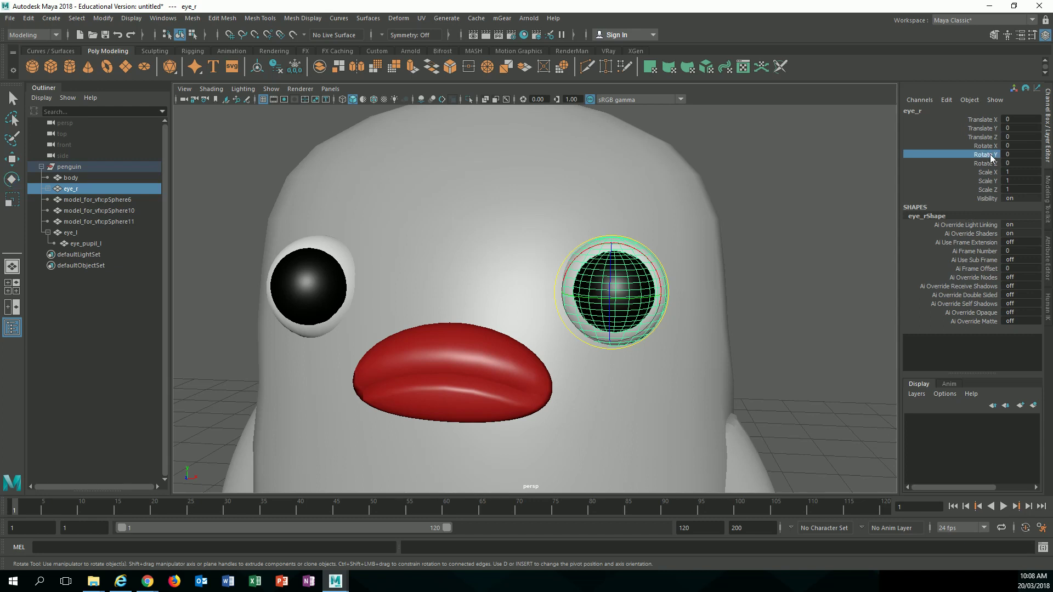
{"action": "left_click", "coordinate": [348, 265]}
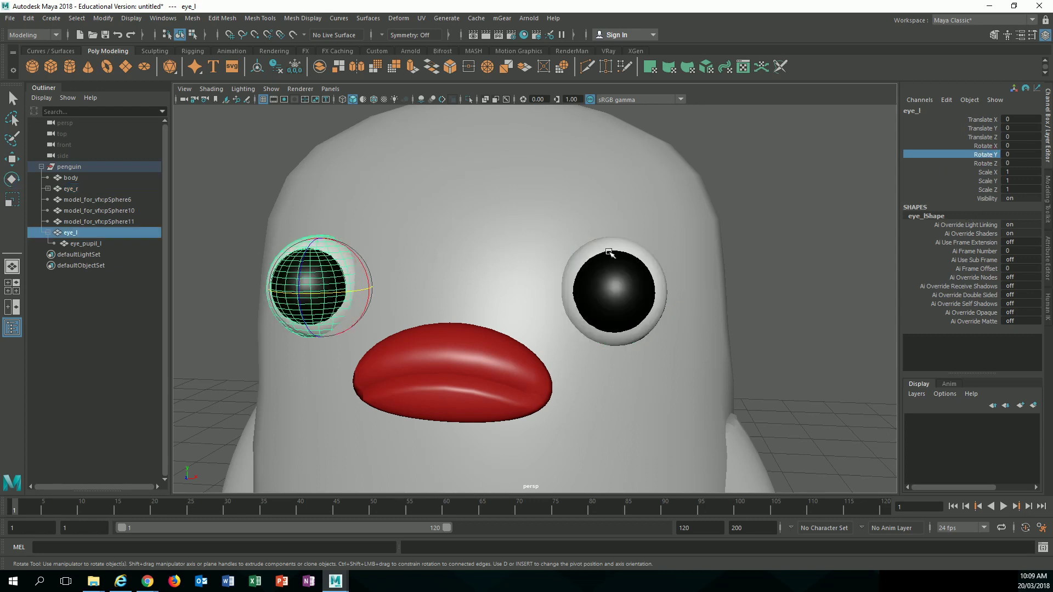
{"action": "right_click", "coordinate": [953, 160]}
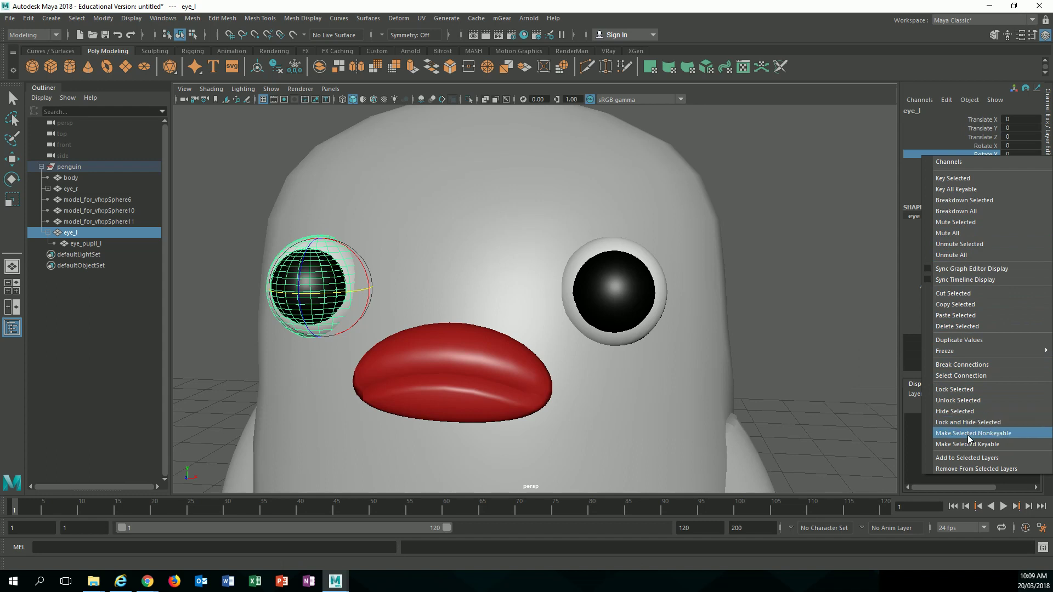
{"action": "left_click", "coordinate": [948, 103]}
{"action": "left_click", "coordinate": [950, 113]}
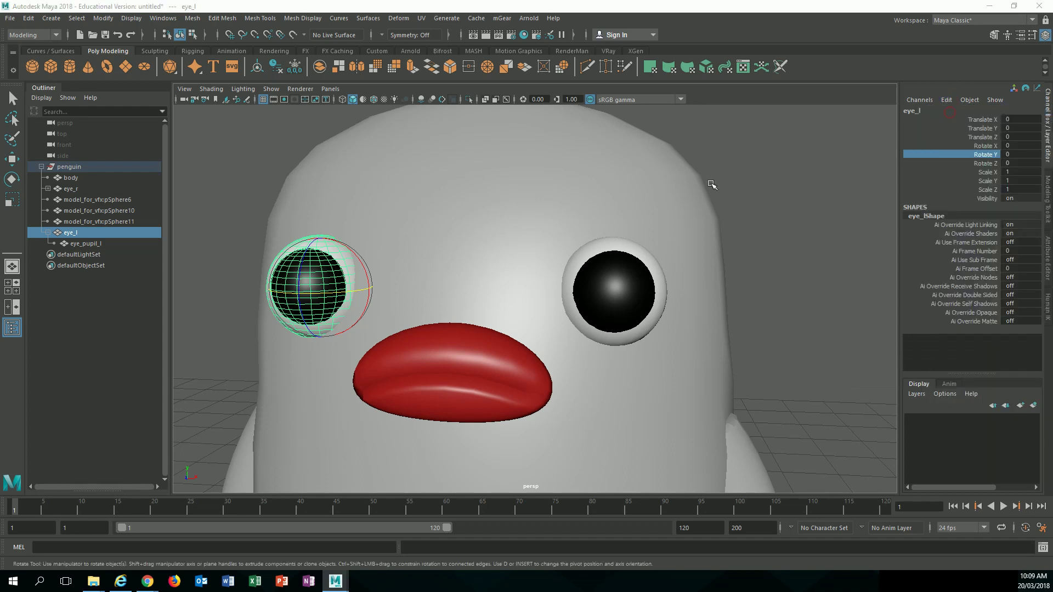
Create the expression eye_l.rotateY = eye_r.rotateY and clear the editor from the view
{"action": "left_click_drag", "start_coordinate": [149, 187], "coordinate": [704, 184]}
{"action": "double_click", "coordinate": [645, 311]}
{"action": "key", "text": "ctrl+c"}
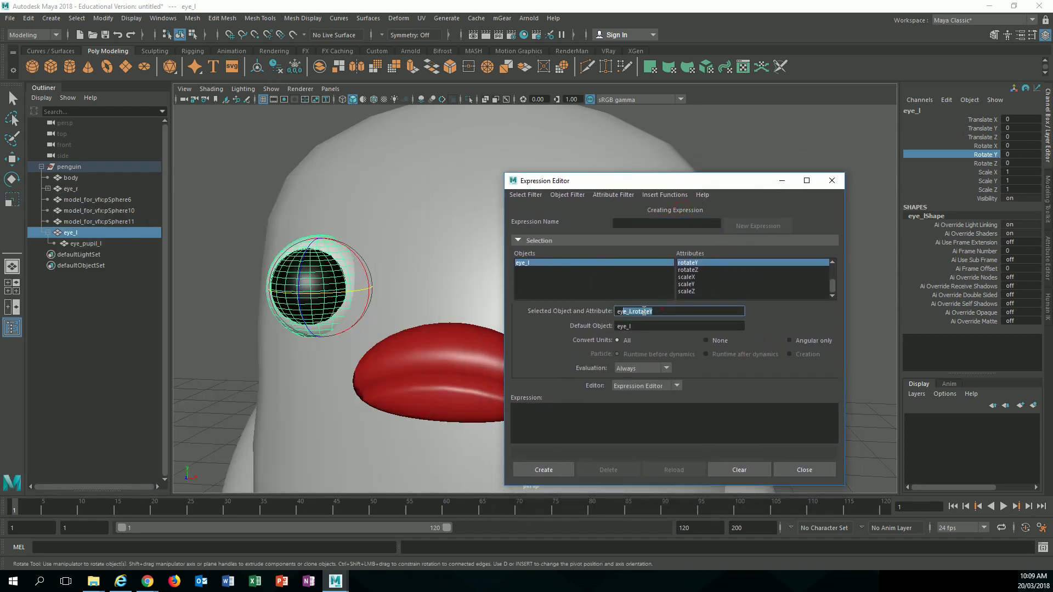
{"action": "left_click", "coordinate": [612, 418]}
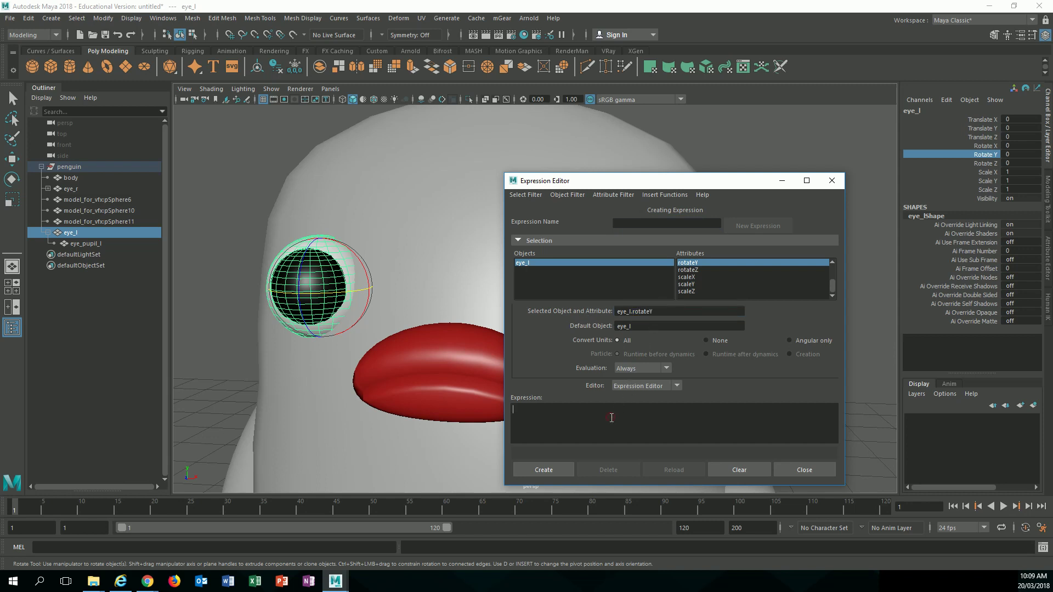
{"action": "key", "text": "ctrl+v"}
{"action": "type", "text": "="}
{"action": "key", "text": "ctrl+v"}
{"action": "left_click_drag", "start_coordinate": [593, 415], "coordinate": [592, 415]}
{"action": "left_click", "coordinate": [593, 414]}
{"action": "type", "text": "r"}
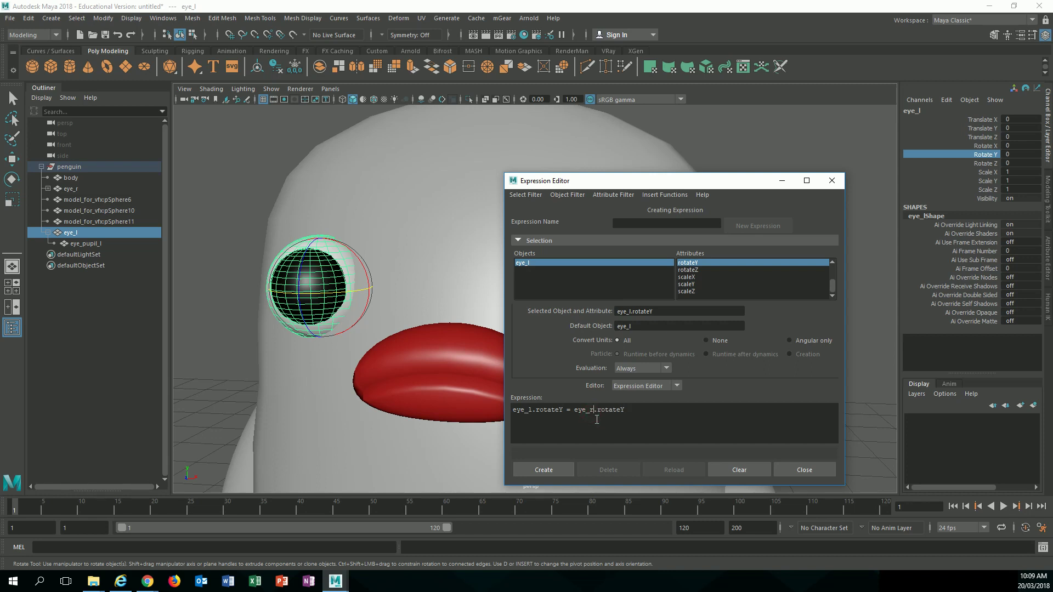
{"action": "left_click", "coordinate": [554, 472]}
{"action": "left_click_drag", "start_coordinate": [720, 187], "coordinate": [0, 216]}
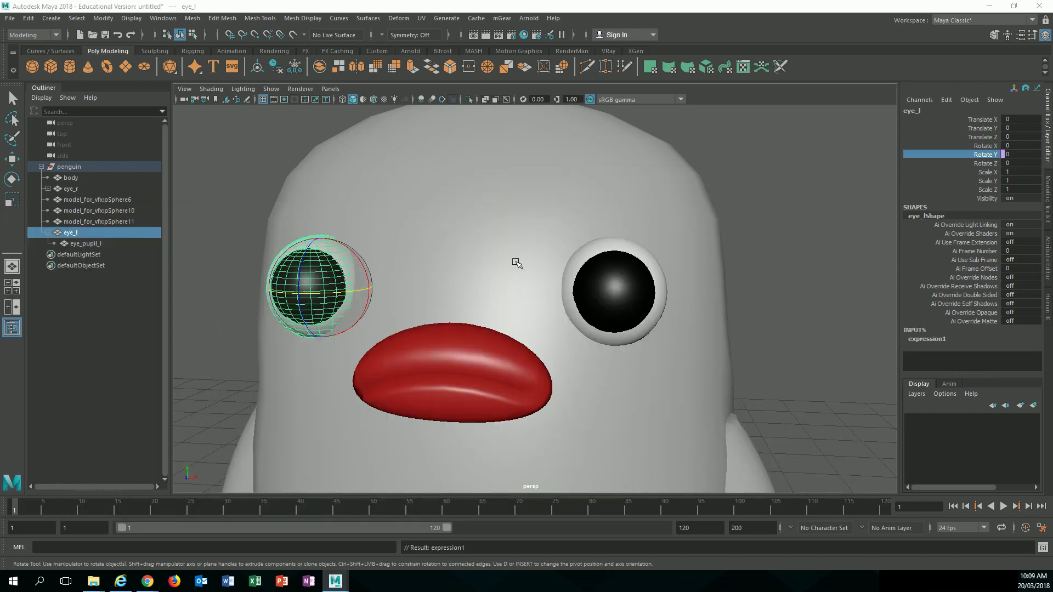
Test the linked eyes by rotating eye_r about 16.7° in Y, and undo the rotation
{"action": "left_click", "coordinate": [582, 252]}
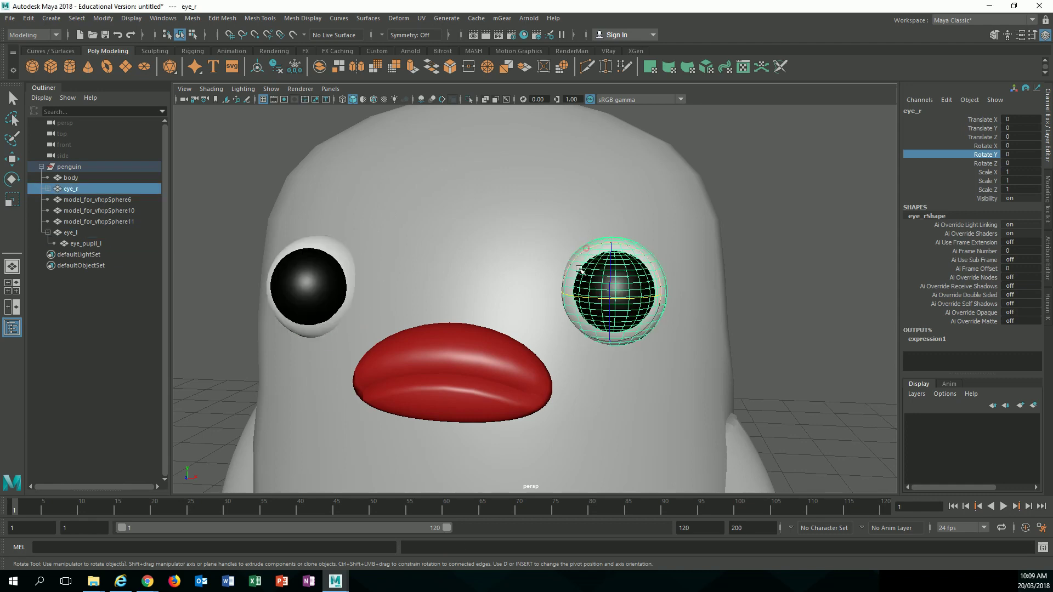
{"action": "mouse_move", "coordinate": [599, 298]}
{"action": "left_mouse_down"}
{"action": "mouse_move", "coordinate": [571, 299]}
{"action": "mouse_move", "coordinate": [644, 296]}
{"action": "mouse_move", "coordinate": [557, 298]}
{"action": "mouse_move", "coordinate": [615, 296]}
{"action": "left_mouse_up"}
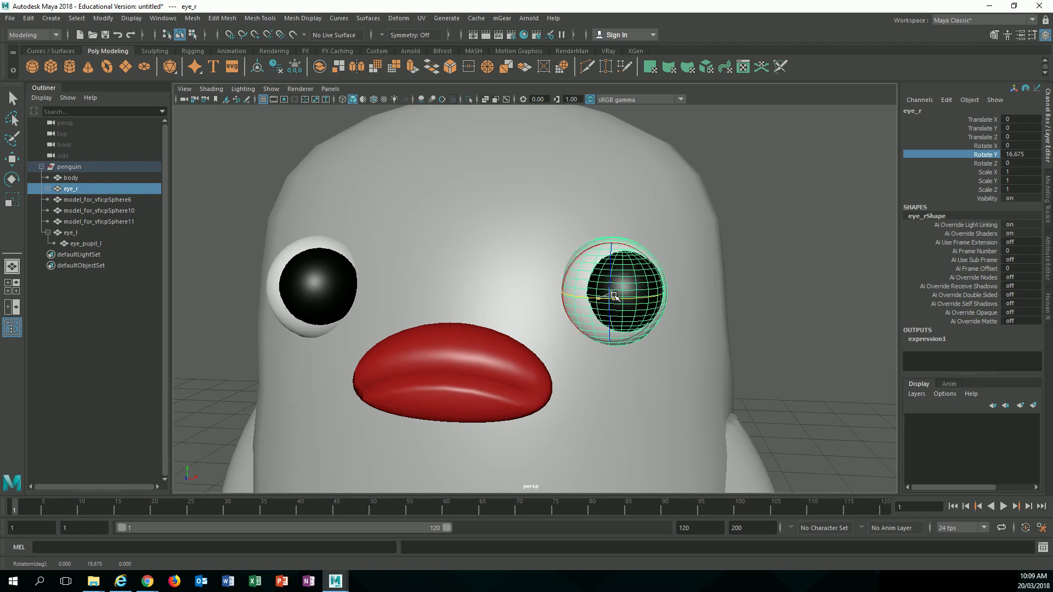
{"action": "key", "text": "ctrl+z"}
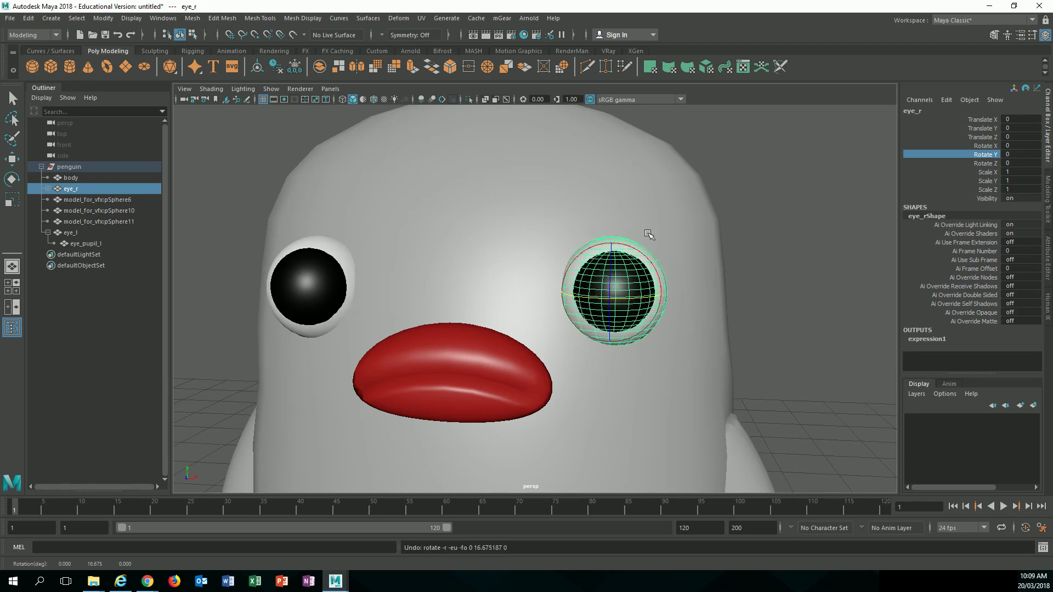
Test rotating eye_r about 68° in Z, and undo the rotation
{"action": "left_click_drag", "start_coordinate": [649, 233], "coordinate": [715, 235], "text": "alt"}
{"action": "right_click_drag", "start_coordinate": [716, 235], "coordinate": [717, 315], "text": "alt"}
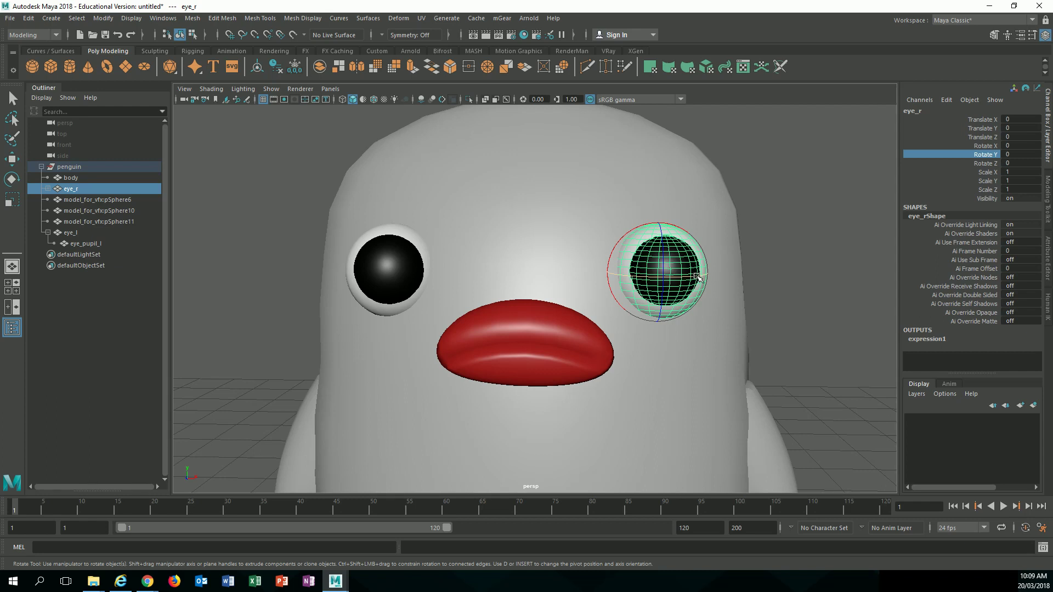
{"action": "left_click_drag", "start_coordinate": [698, 277], "coordinate": [667, 199]}
{"action": "key", "text": "ctrl+z"}
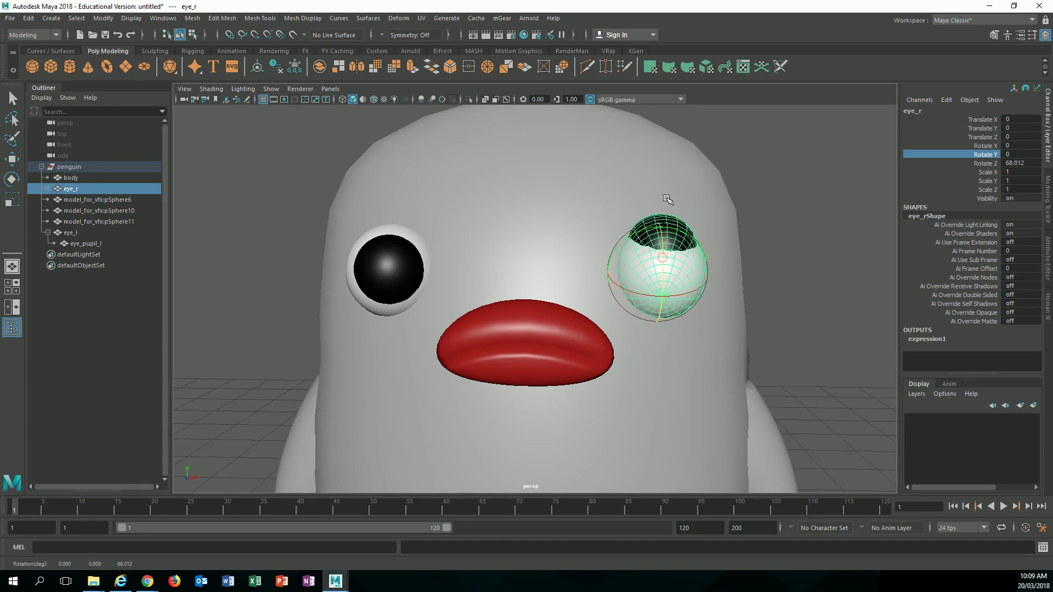
{"action": "key", "text": "ctrl+z"}
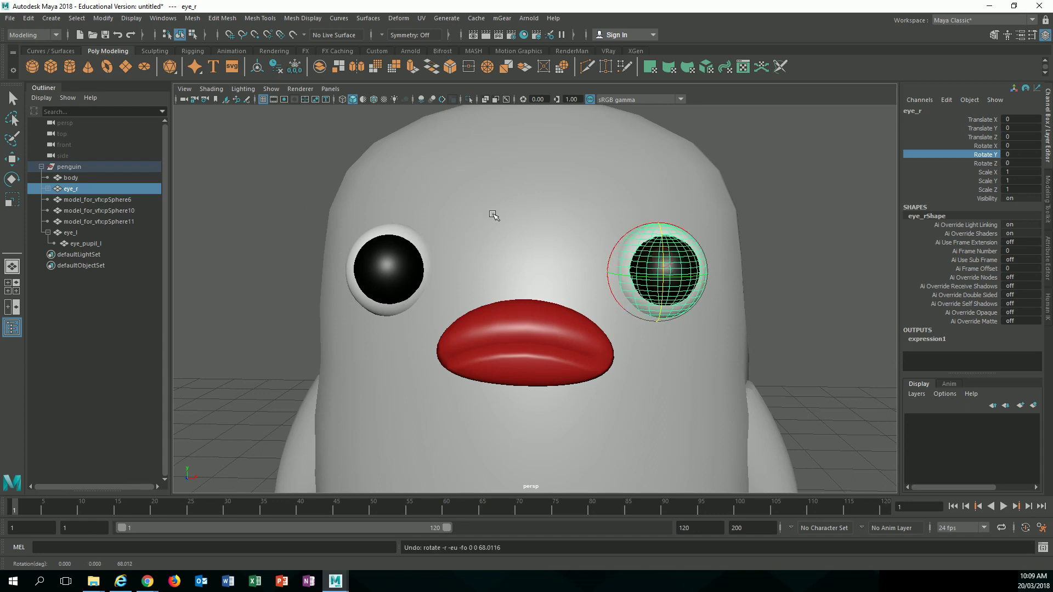
Open the Expression Editor for the Rotate X channel of eye_l
{"action": "left_click", "coordinate": [989, 145]}
{"action": "right_click", "coordinate": [989, 147]}
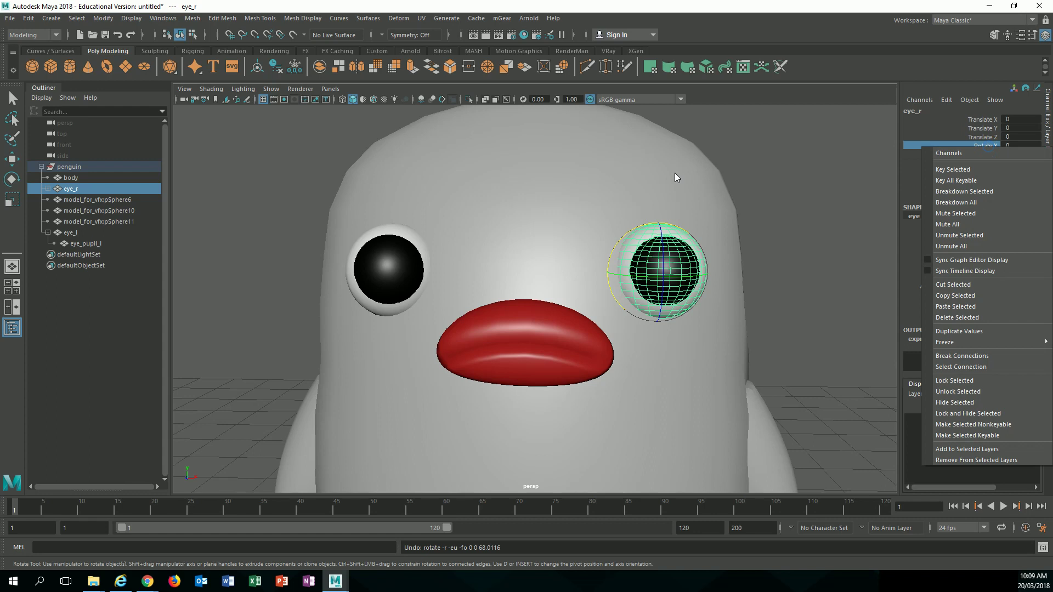
{"action": "left_click", "coordinate": [407, 236]}
{"action": "right_click", "coordinate": [985, 143]}
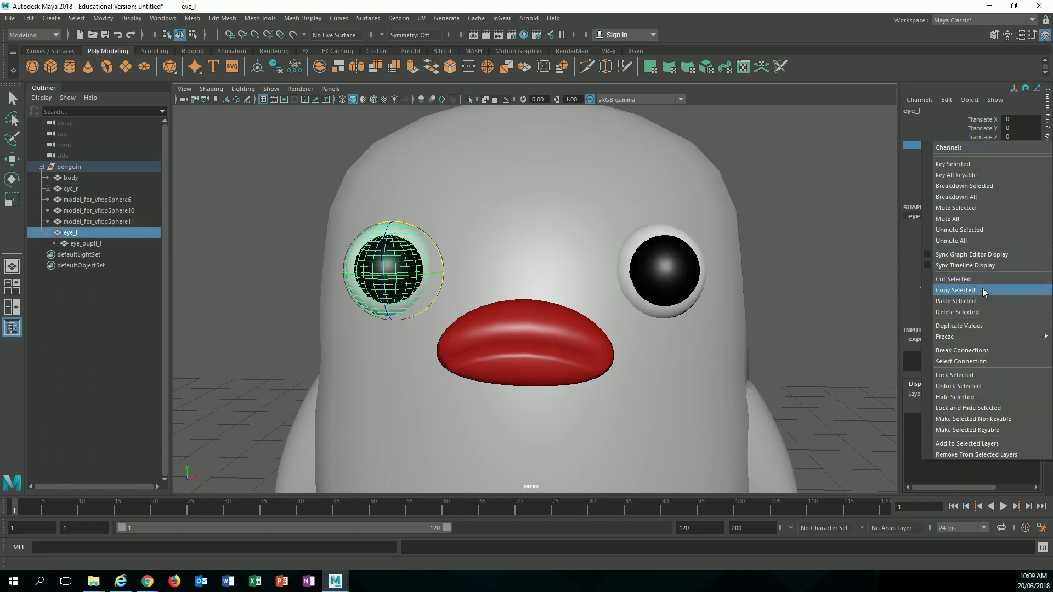
{"action": "left_click", "coordinate": [946, 101]}
{"action": "left_click", "coordinate": [953, 111]}
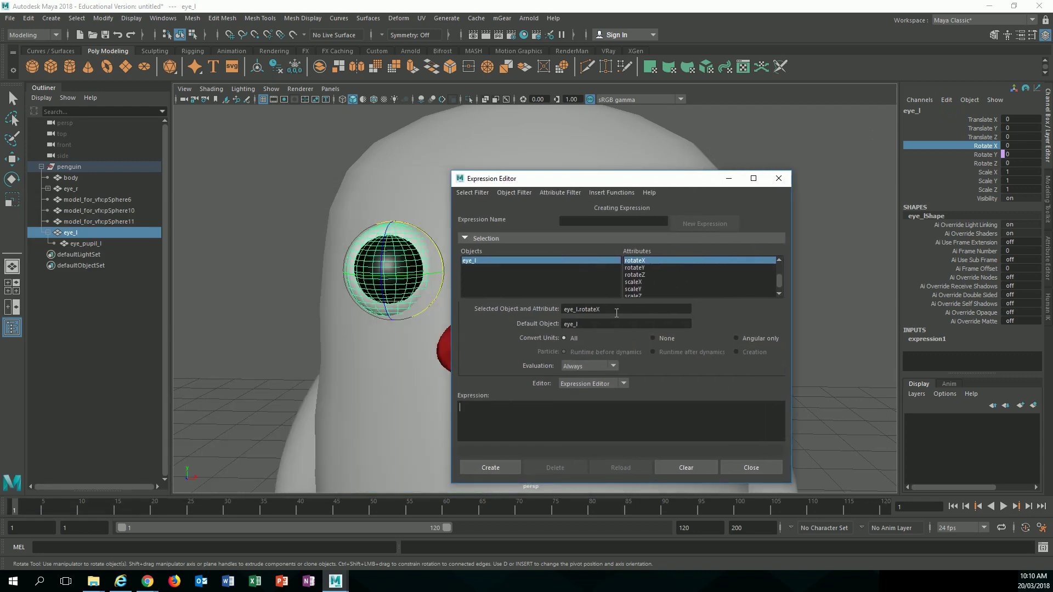
Try to create a two-line expression: eye_l.rotateX = eye_r.rotateX and eye_l.rotateZ = eye_r.rotateZ
{"action": "double_click", "coordinate": [613, 310]}
{"action": "left_click", "coordinate": [630, 430]}
{"action": "key", "text": "ctrl+v"}
{"action": "key", "text": "ctrl+v"}
{"action": "key", "text": "Return"}
{"action": "key", "text": "ctrl+v"}
{"action": "key", "text": "ctrl+v"}
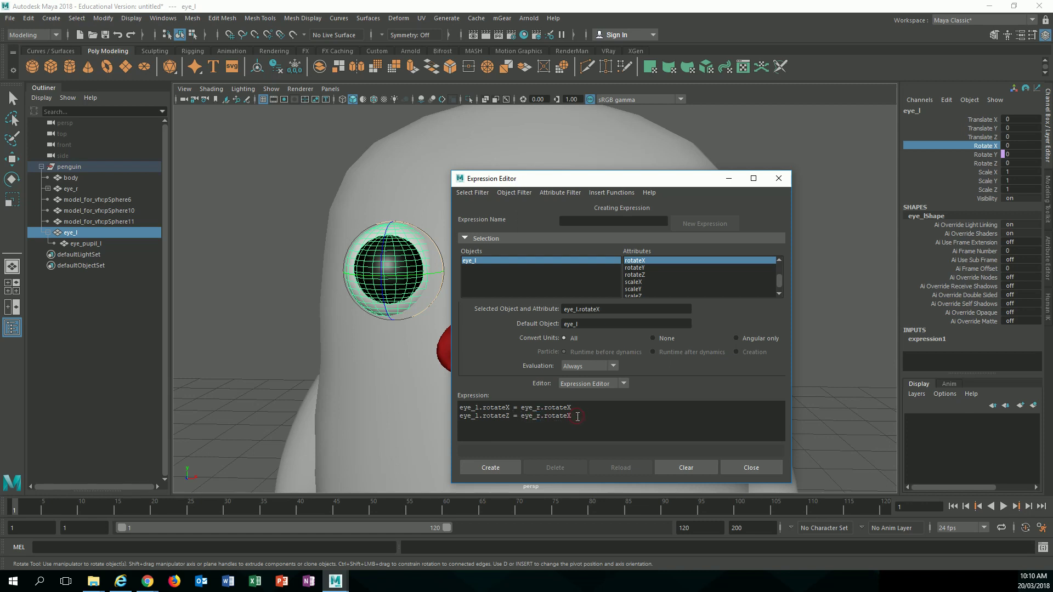
{"action": "left_click", "coordinate": [491, 467]}
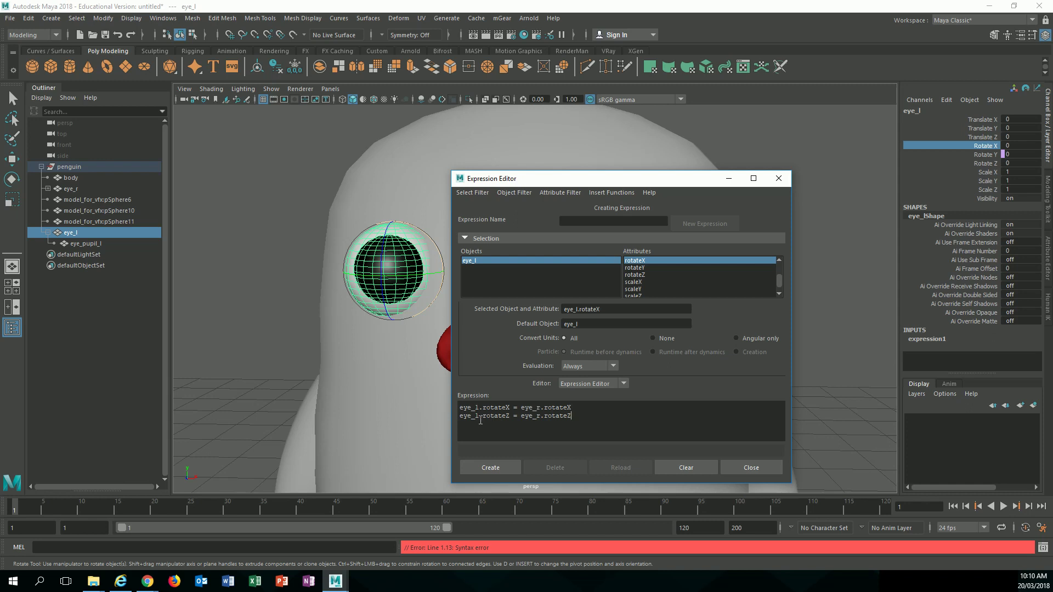
Remove the rotateZ line and create the expression with only eye_l.rotateX = eye_r.rotateX
{"action": "triple_click", "coordinate": [582, 417]}
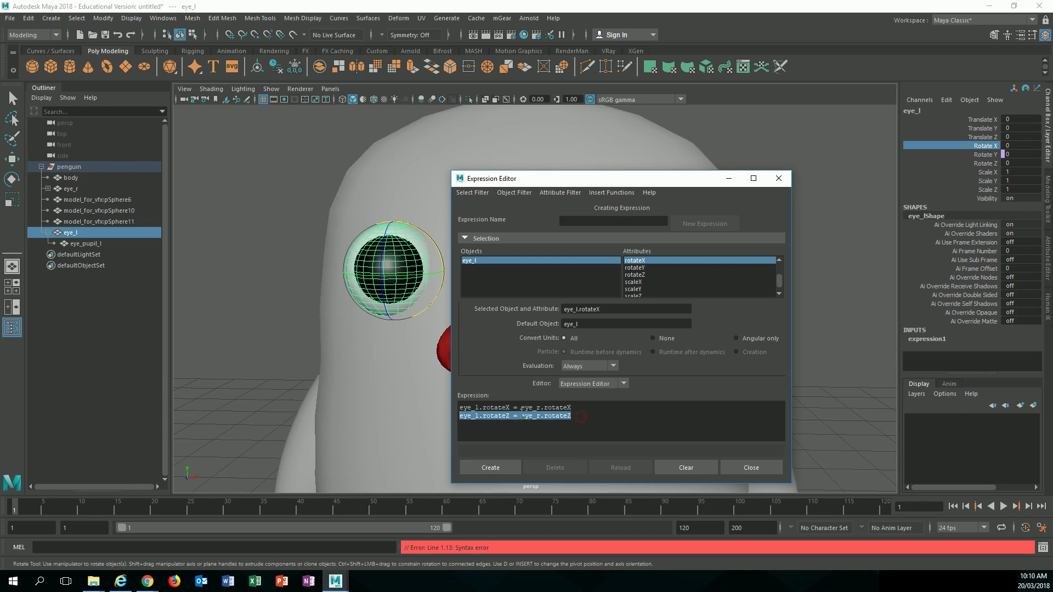
{"action": "key", "text": "ctrl+z"}
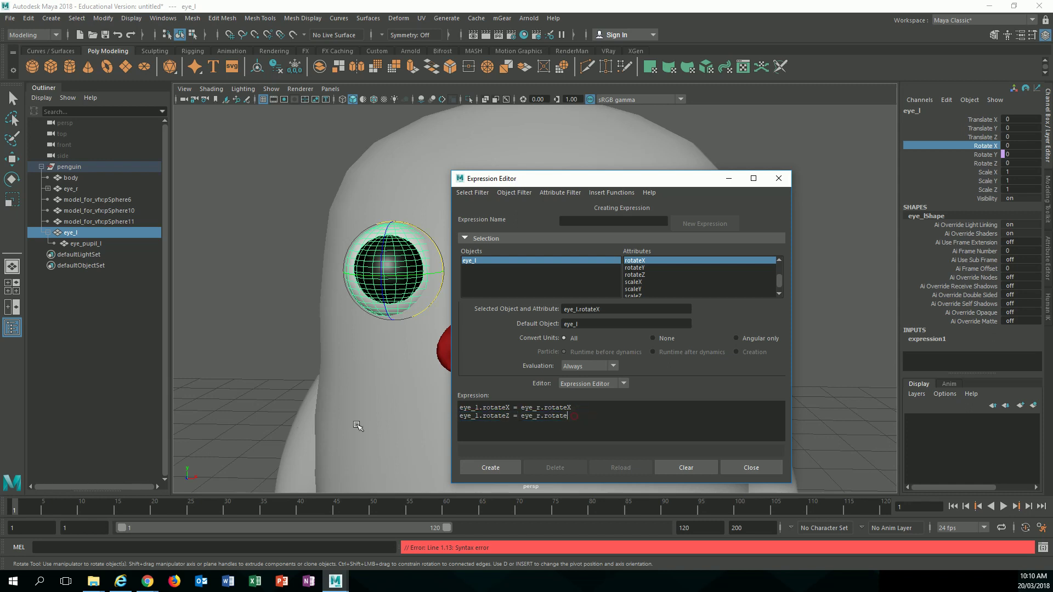
{"action": "left_click_drag", "start_coordinate": [557, 425], "coordinate": [402, 416]}
{"action": "key", "text": "BackSpace"}
{"action": "left_click", "coordinate": [503, 467]}
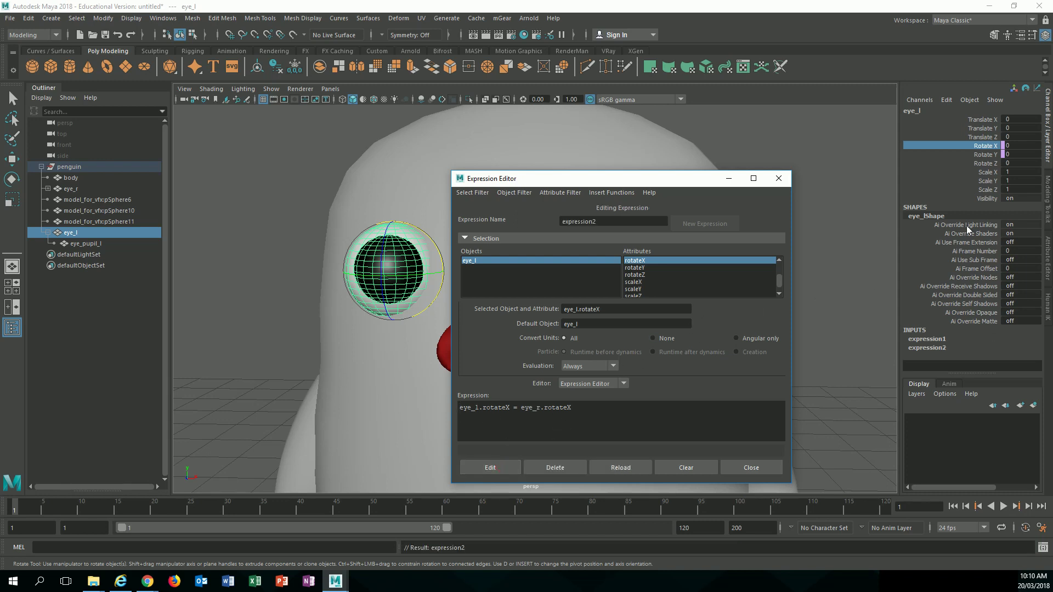
Create an expression on eye_l's Rotate Z channel, eye_l.rotateZ = eye_r.rotateZ, and close the Expression Editor
{"action": "left_click", "coordinate": [993, 163]}
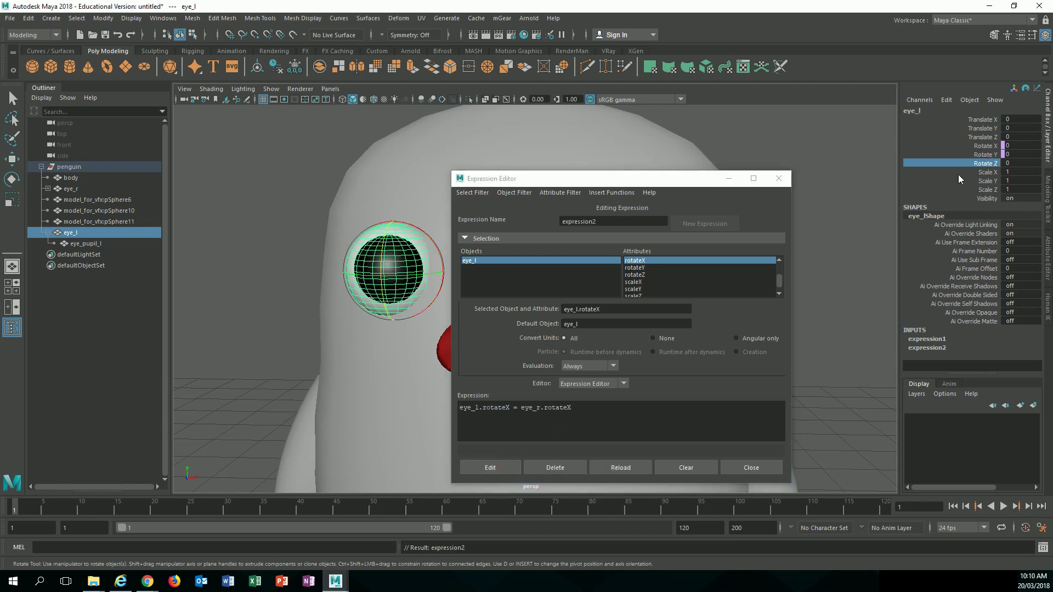
{"action": "left_click", "coordinate": [943, 105]}
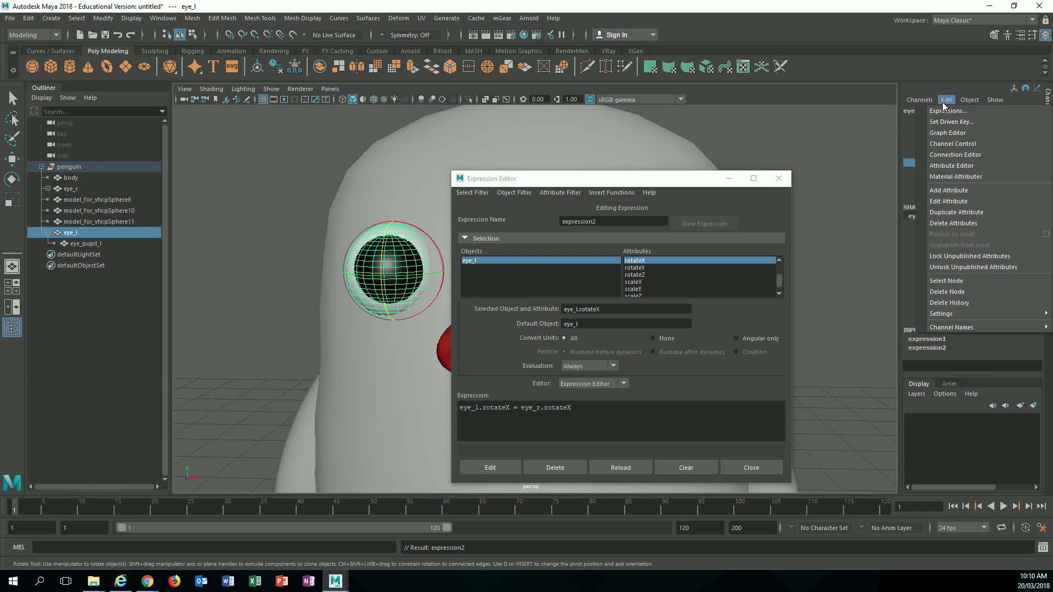
{"action": "left_click", "coordinate": [942, 113]}
{"action": "left_click_drag", "start_coordinate": [636, 308], "coordinate": [344, 312]}
{"action": "key", "text": "ctrl+c"}
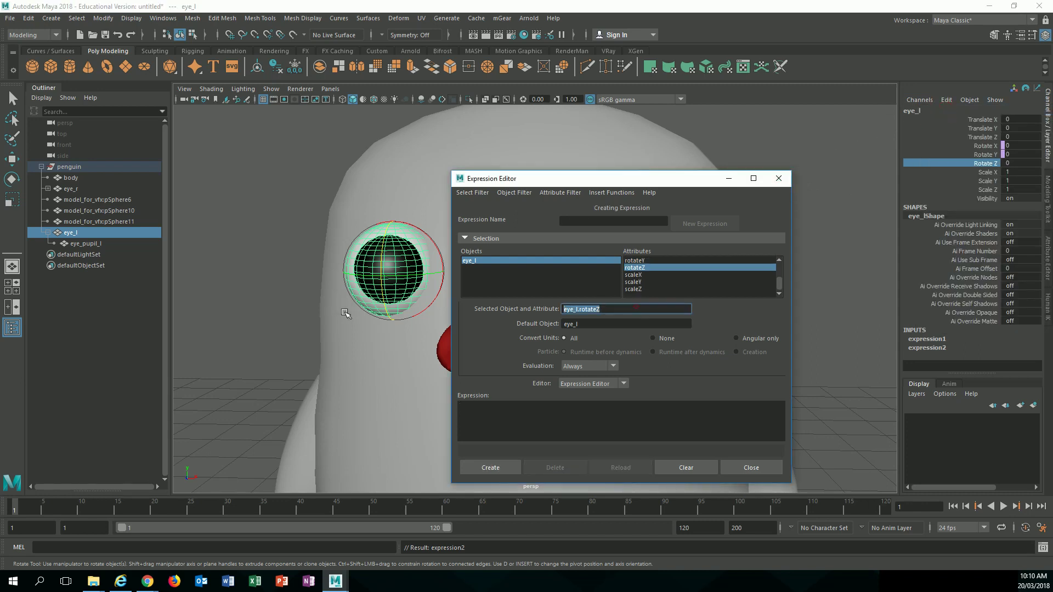
{"action": "left_click", "coordinate": [487, 424]}
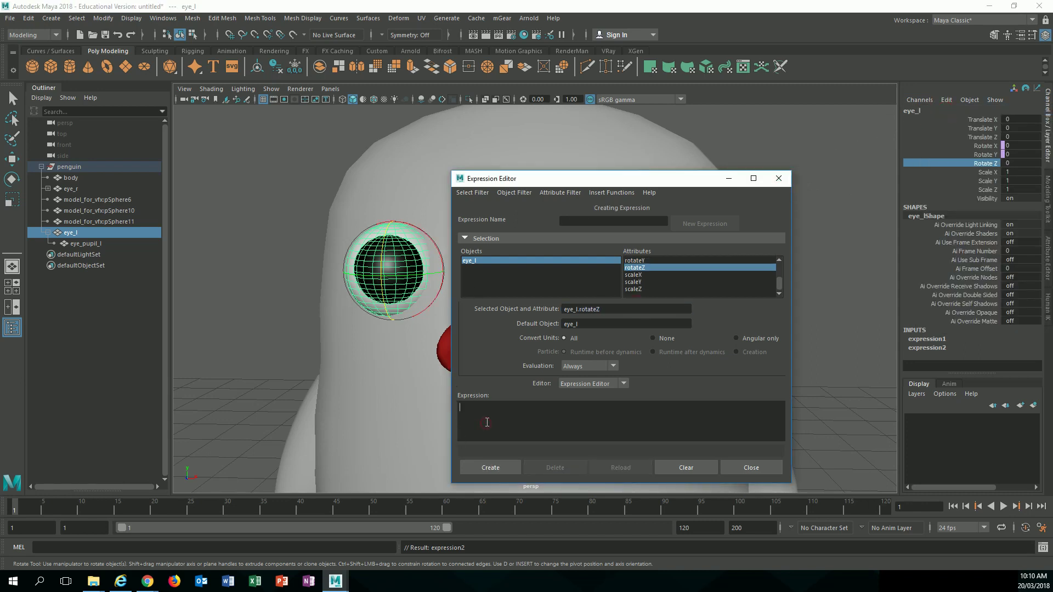
{"action": "key", "text": "ctrl+v"}
{"action": "type", "text": "="}
{"action": "key", "text": "ctrl+v"}
{"action": "left_click", "coordinate": [505, 465]}
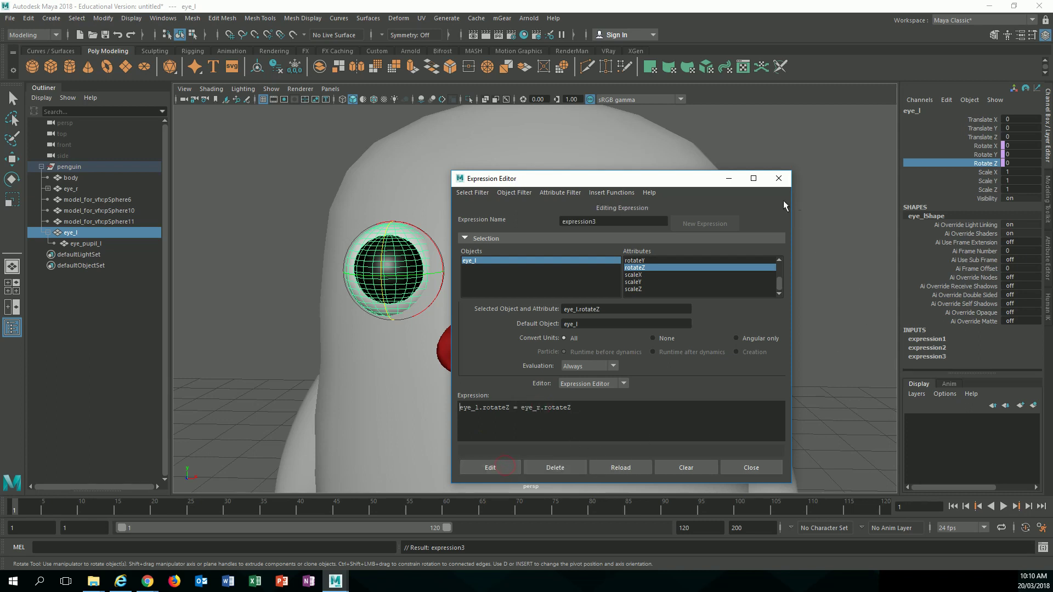
{"action": "left_click", "coordinate": [779, 179]}
{"action": "left_click", "coordinate": [783, 185]}
Test the linked eyes by rotating eye_r freely on all axes, and undo the rotation
{"action": "left_click", "coordinate": [687, 239]}
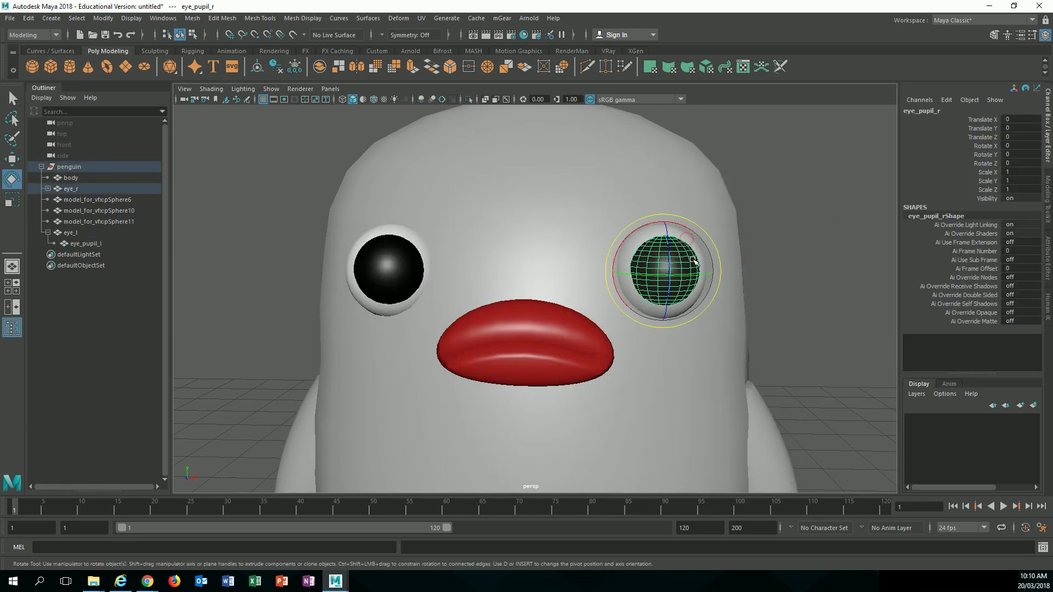
{"action": "left_click", "coordinate": [744, 212]}
{"action": "left_click_drag", "start_coordinate": [740, 254], "coordinate": [635, 277], "text": "alt"}
{"action": "left_click", "coordinate": [619, 275]}
{"action": "left_click_drag", "start_coordinate": [632, 248], "coordinate": [606, 308]}
{"action": "key", "text": "ctrl+z"}
{"action": "scroll", "coordinate": [661, 317], "scroll_direction": "down", "scroll_amount": 3}
{"action": "key", "text": "ctrl+z"}
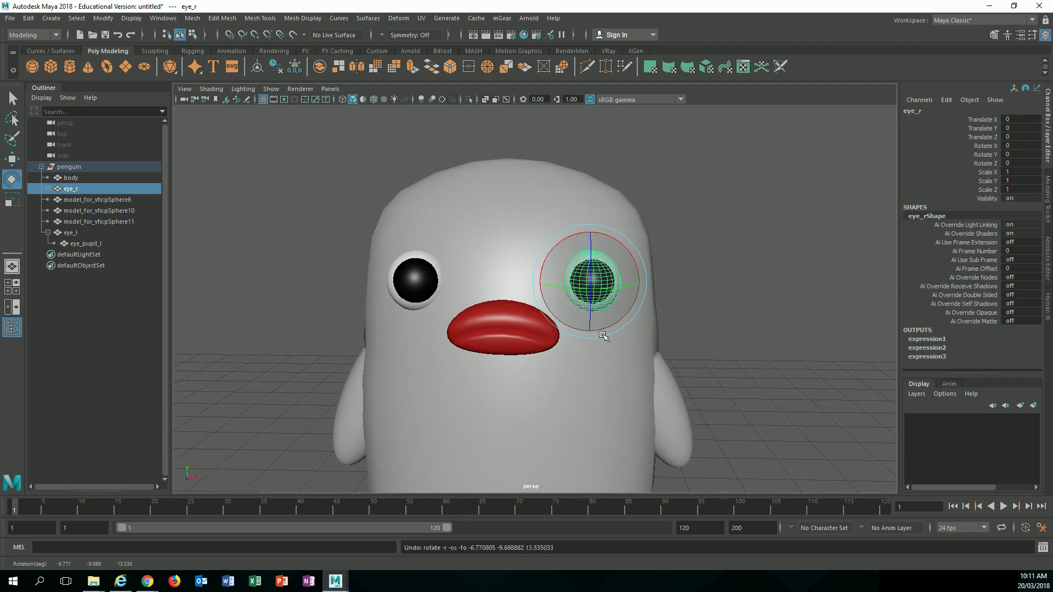
Rotate the red mouth sphere against the face to about 7.8° in Z
{"action": "scroll", "coordinate": [590, 341], "scroll_direction": "up", "scroll_amount": 5}
{"action": "scroll", "coordinate": [575, 350], "scroll_direction": "down", "scroll_amount": 4}
{"action": "left_click", "coordinate": [542, 354]}
{"action": "left_click_drag", "start_coordinate": [532, 373], "coordinate": [444, 363], "text": "alt"}
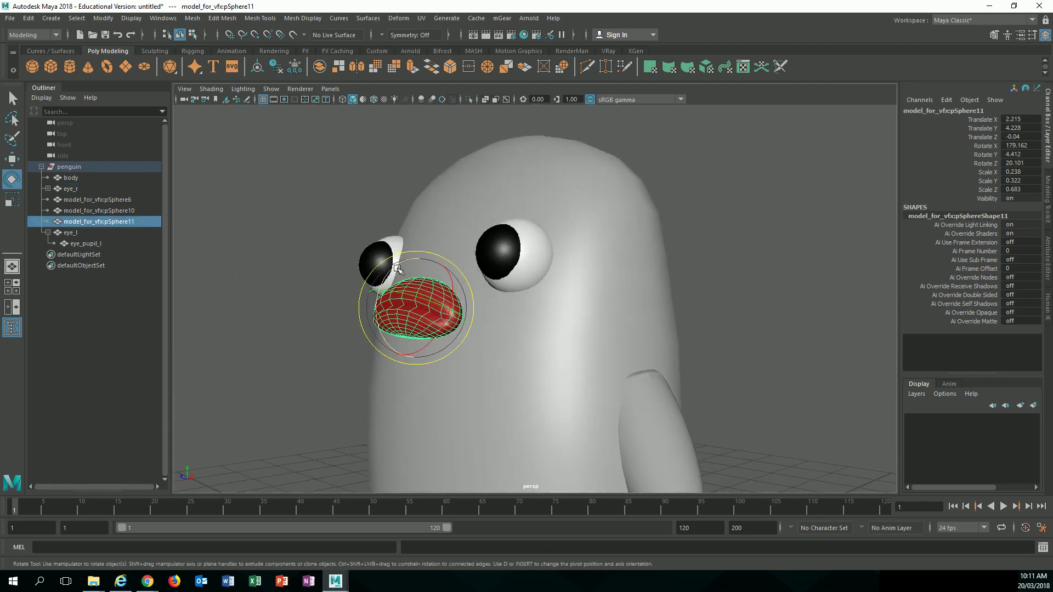
{"action": "left_click_drag", "start_coordinate": [391, 271], "coordinate": [380, 288]}
{"action": "key", "text": "w"}
{"action": "left_click_drag", "start_coordinate": [469, 339], "coordinate": [530, 379], "text": "alt"}
Straighten the mouth in the top view by rotating it to about 0.5° in Y, and return to the perspective view
{"action": "key", "text": "space"}
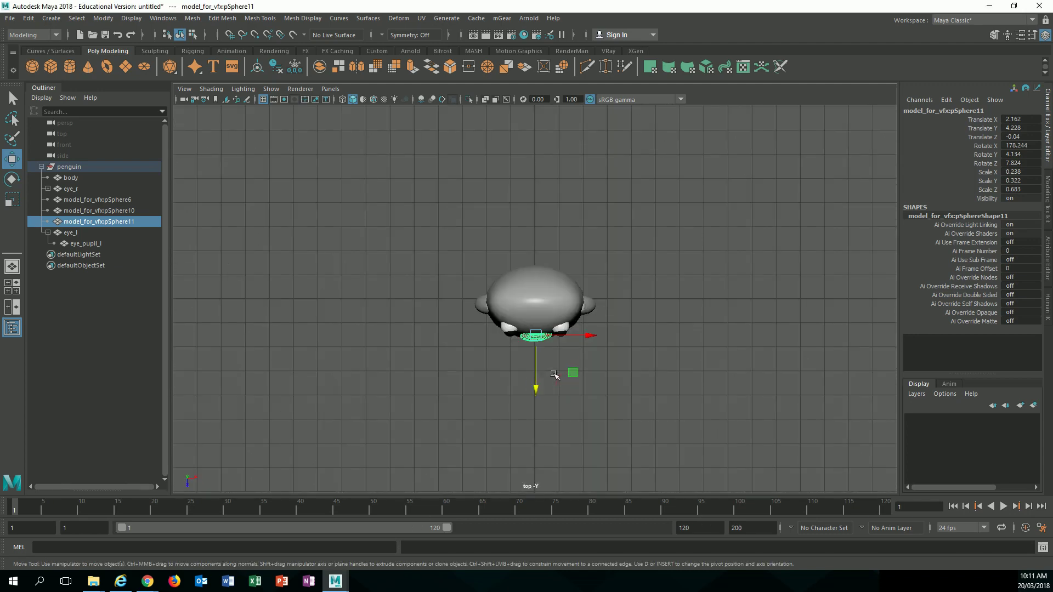
{"action": "key", "text": "f"}
{"action": "scroll", "coordinate": [586, 385], "scroll_direction": "down", "scroll_amount": 12}
{"action": "scroll", "coordinate": [586, 385], "scroll_direction": "up", "scroll_amount": 8}
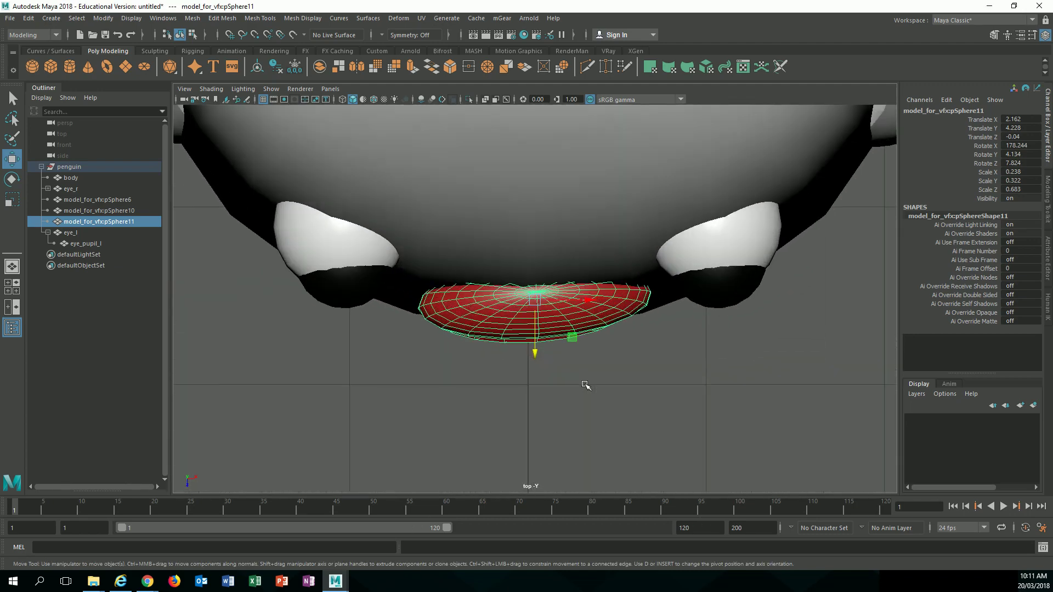
{"action": "key", "text": "e"}
{"action": "left_click_drag", "start_coordinate": [568, 341], "coordinate": [525, 250]}
{"action": "key", "text": "space"}
{"action": "left_click", "coordinate": [564, 341]}
{"action": "scroll", "coordinate": [535, 307], "scroll_direction": "up", "scroll_amount": 4}
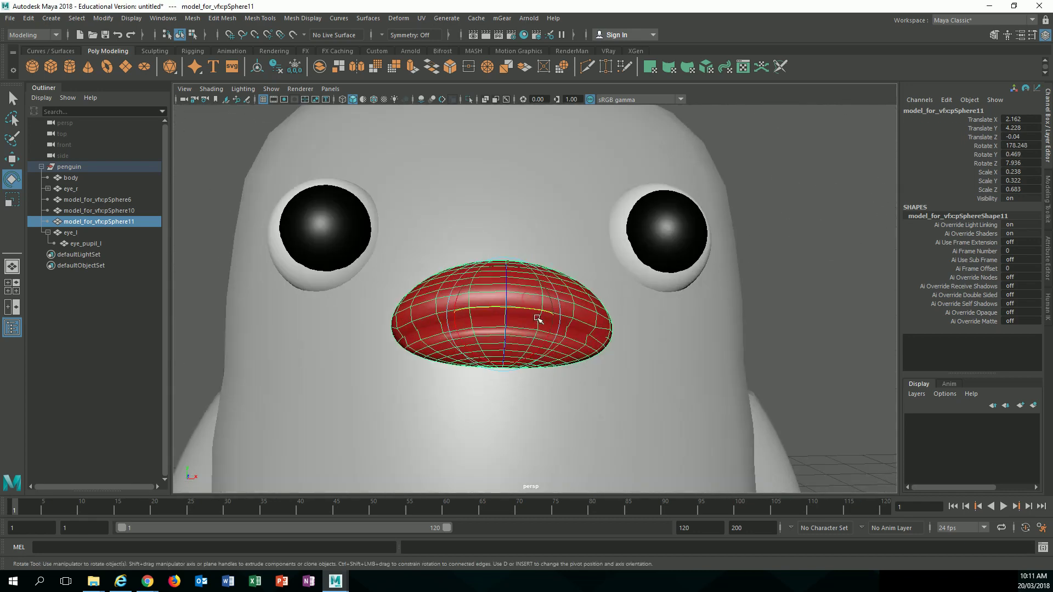
Fine-tune the mouth's tilt against the face to about 8.8° in Z
{"action": "left_click_drag", "start_coordinate": [523, 332], "coordinate": [702, 315], "text": "alt"}
{"action": "left_click_drag", "start_coordinate": [744, 280], "coordinate": [750, 309]}
{"action": "key", "text": "w"}
{"action": "left_click_drag", "start_coordinate": [733, 332], "coordinate": [590, 363], "text": "alt"}
{"action": "right_click_drag", "start_coordinate": [671, 381], "coordinate": [585, 371], "text": "alt"}
{"action": "middle_click_drag", "start_coordinate": [585, 371], "coordinate": [605, 350], "text": "alt"}
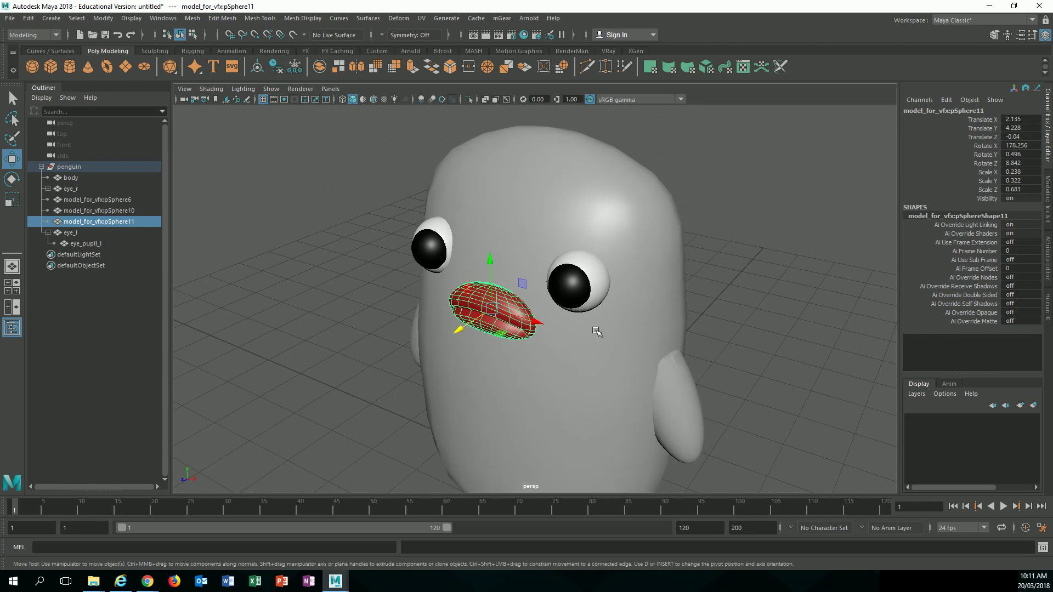
{"action": "middle_click_drag", "start_coordinate": [588, 286], "coordinate": [630, 224], "text": "alt"}
{"action": "left_click_drag", "start_coordinate": [585, 284], "coordinate": [631, 274], "text": "alt"}
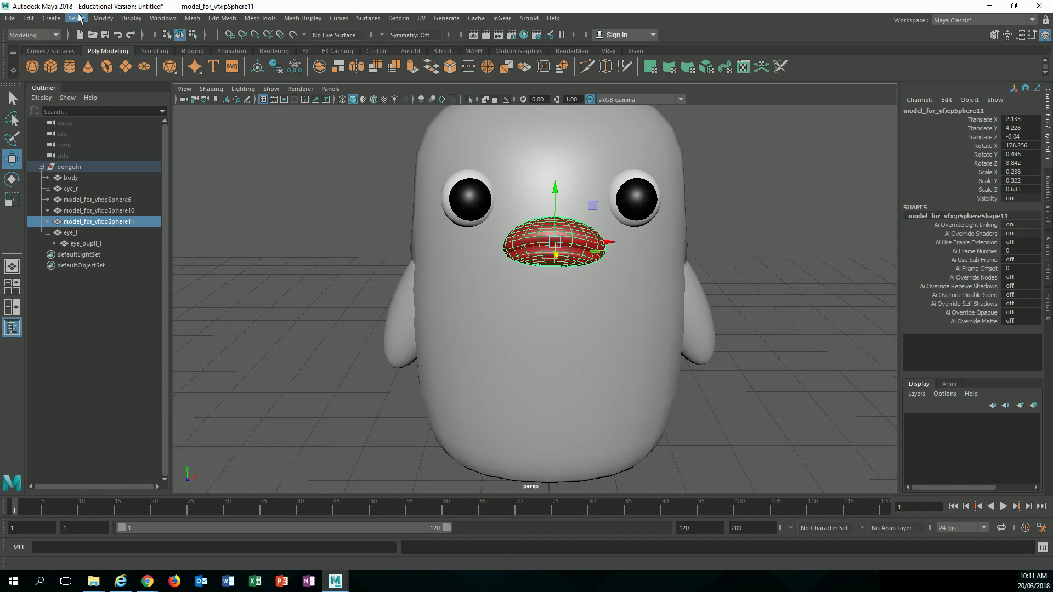
Freeze the transformations of the red mouth sphere
{"action": "left_click", "coordinate": [91, 20]}
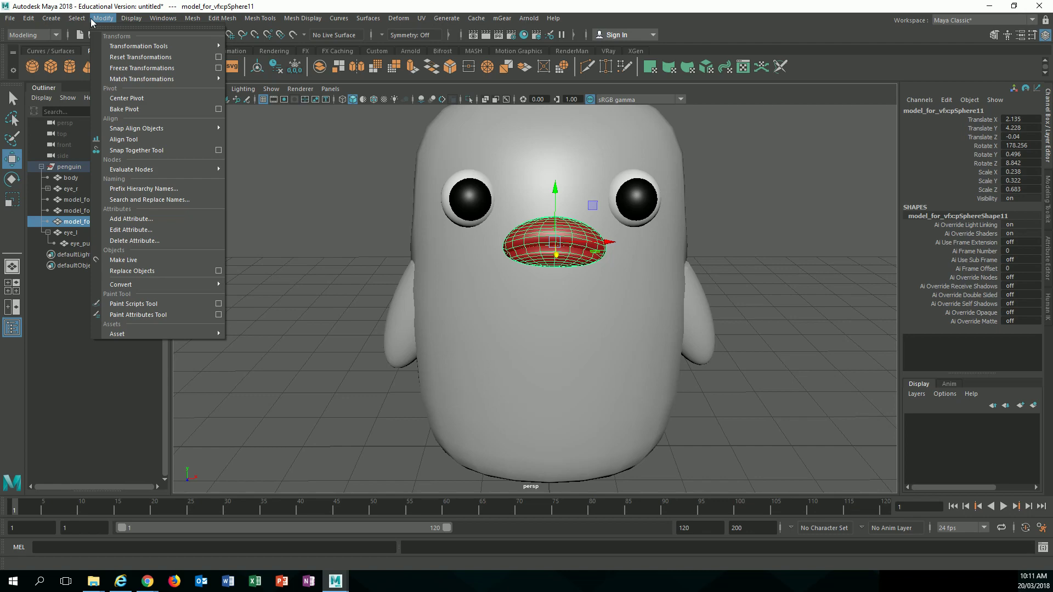
{"action": "left_click", "coordinate": [129, 68]}
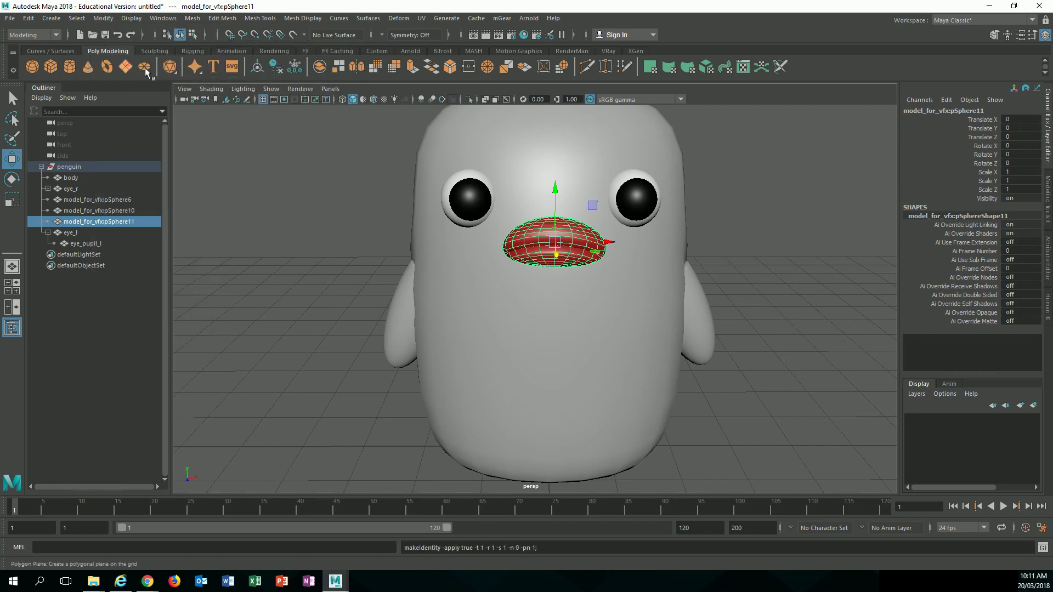
{"action": "left_click_drag", "start_coordinate": [717, 240], "coordinate": [762, 251], "text": "alt"}
{"action": "middle_click_drag", "start_coordinate": [762, 251], "coordinate": [680, 303], "text": "alt"}
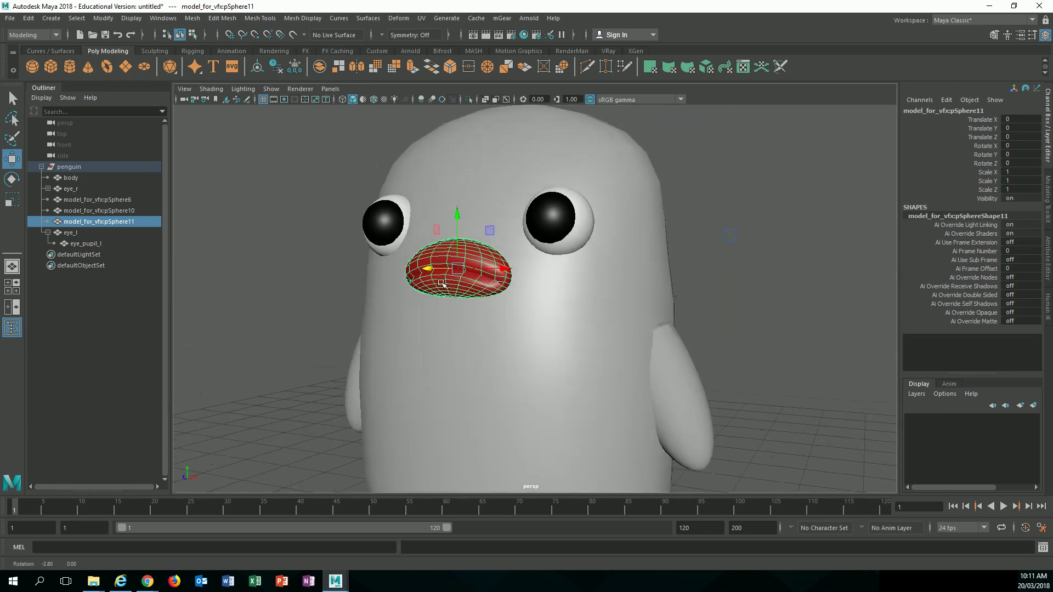
{"action": "left_click_drag", "start_coordinate": [397, 258], "coordinate": [432, 278], "text": "alt"}
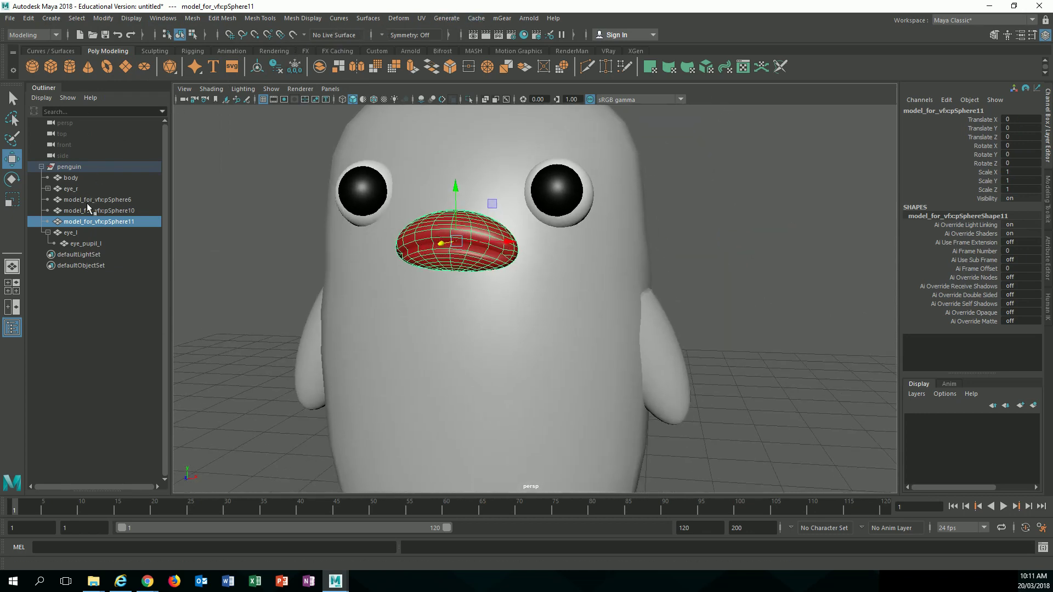
Rename the red mouth sphere model_for_vfx:pSphere11 as mouth
{"action": "double_click", "coordinate": [101, 223]}
{"action": "type", "text": "mou"}
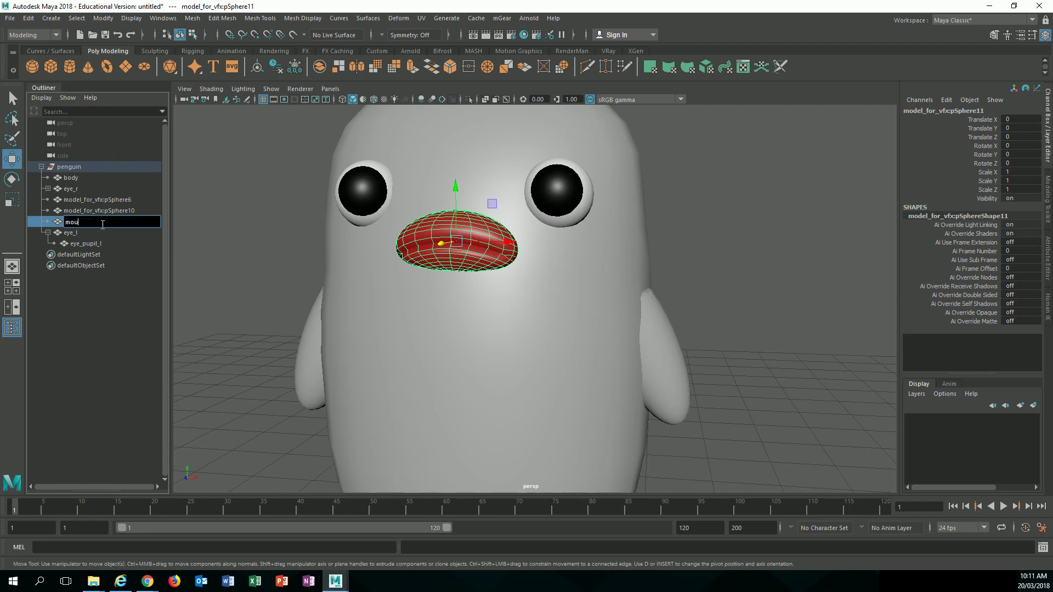
{"action": "type", "text": "th"}
{"action": "key", "text": "Return"}
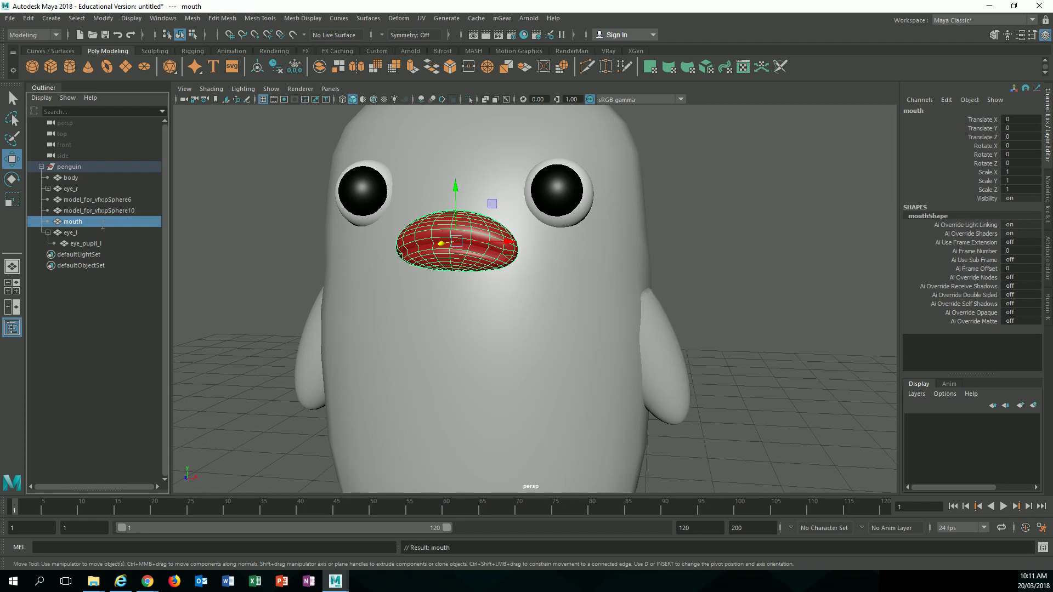
Switch to the Rigging toolset, keep the Deform commands open in a floating window, and add a Lattice deformer to the mouth
{"action": "left_click", "coordinate": [36, 36]}
{"action": "left_click", "coordinate": [38, 57]}
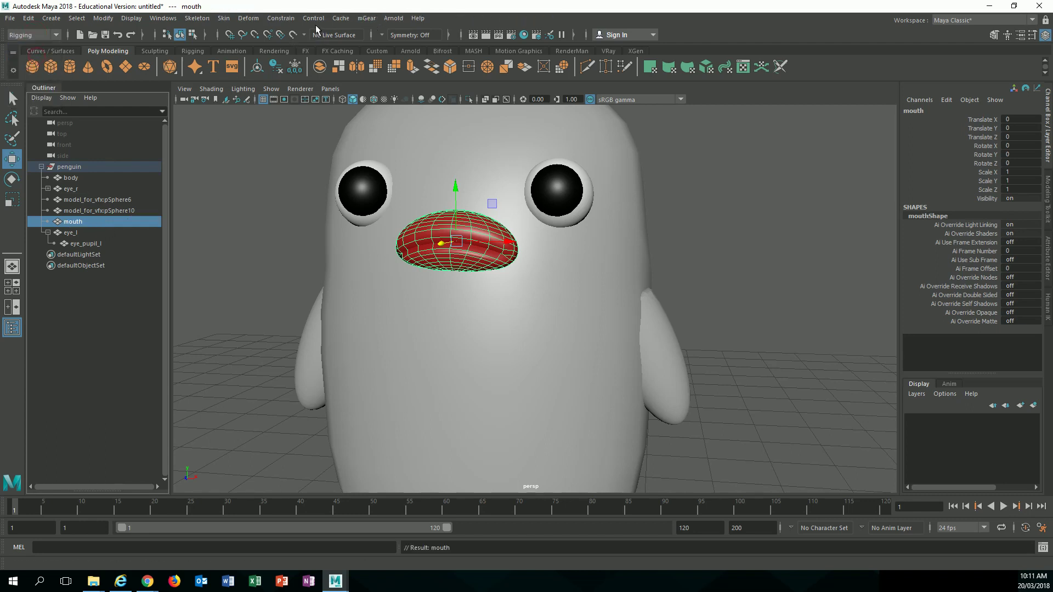
{"action": "left_click", "coordinate": [258, 20]}
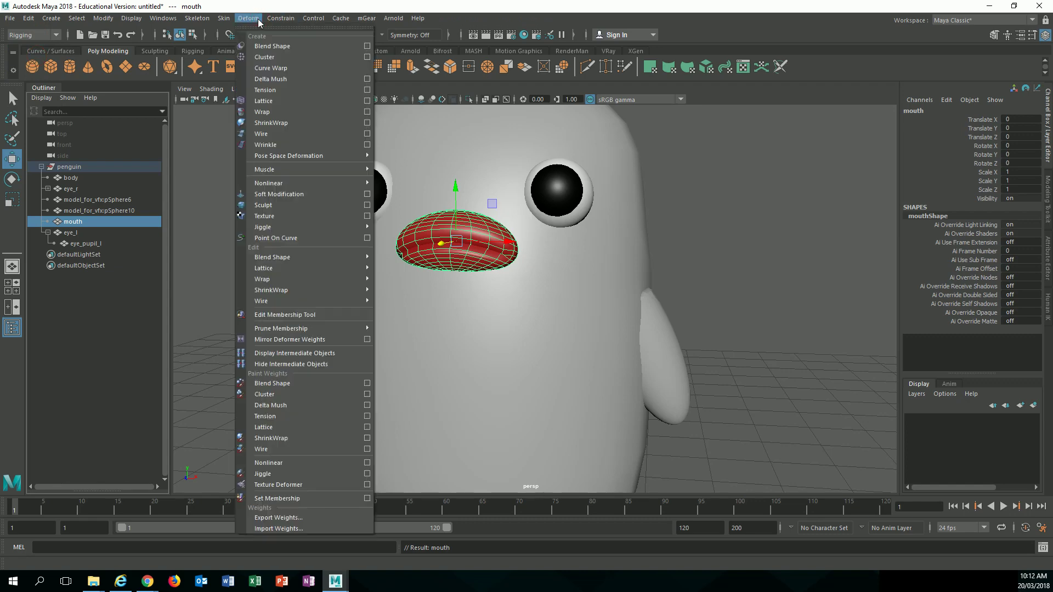
{"action": "left_click", "coordinate": [267, 28]}
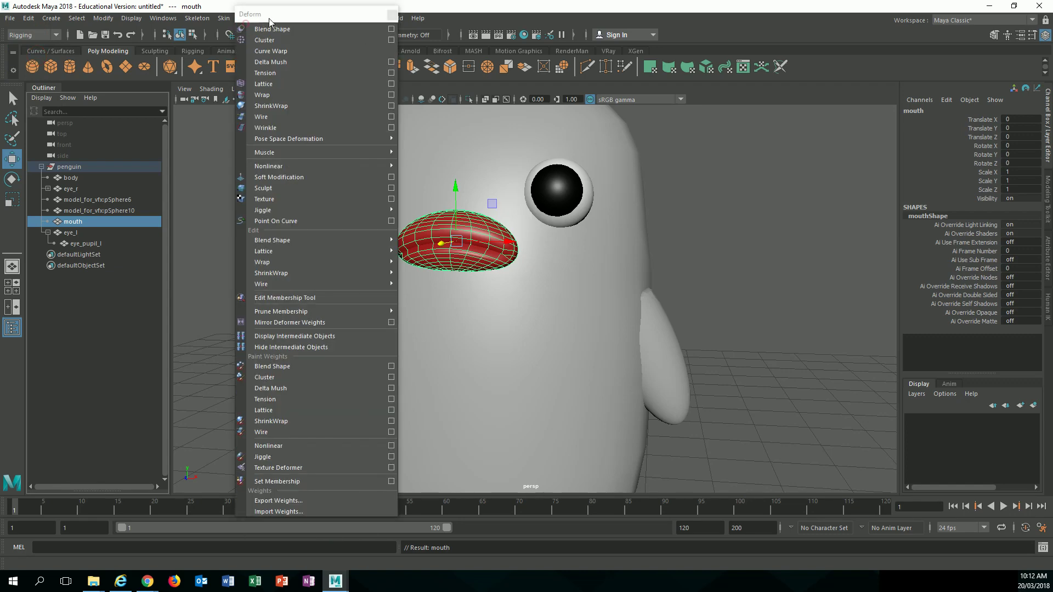
{"action": "left_click_drag", "start_coordinate": [275, 16], "coordinate": [830, 45]}
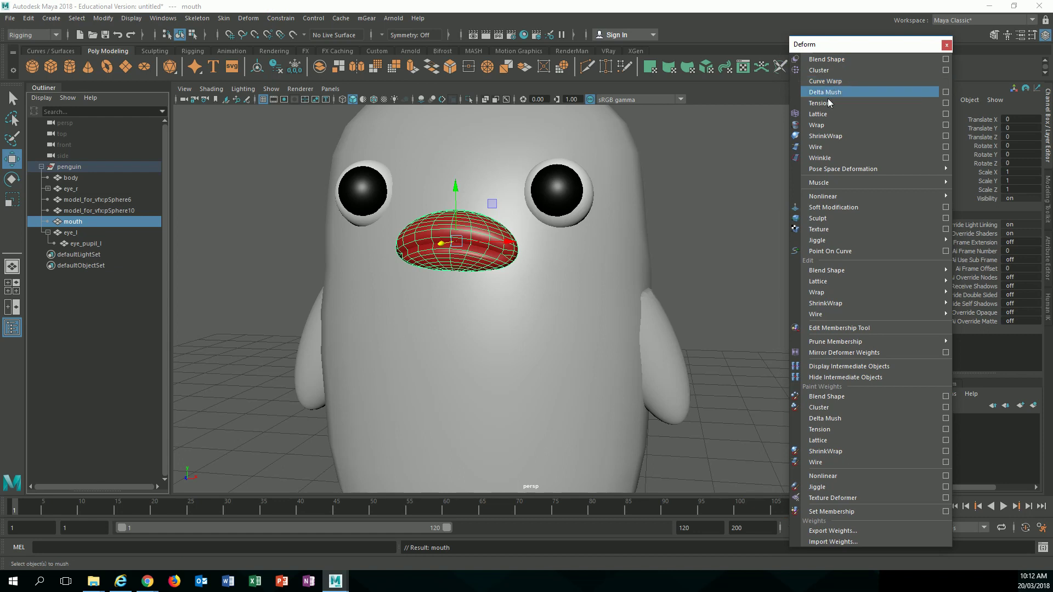
{"action": "left_click", "coordinate": [845, 115]}
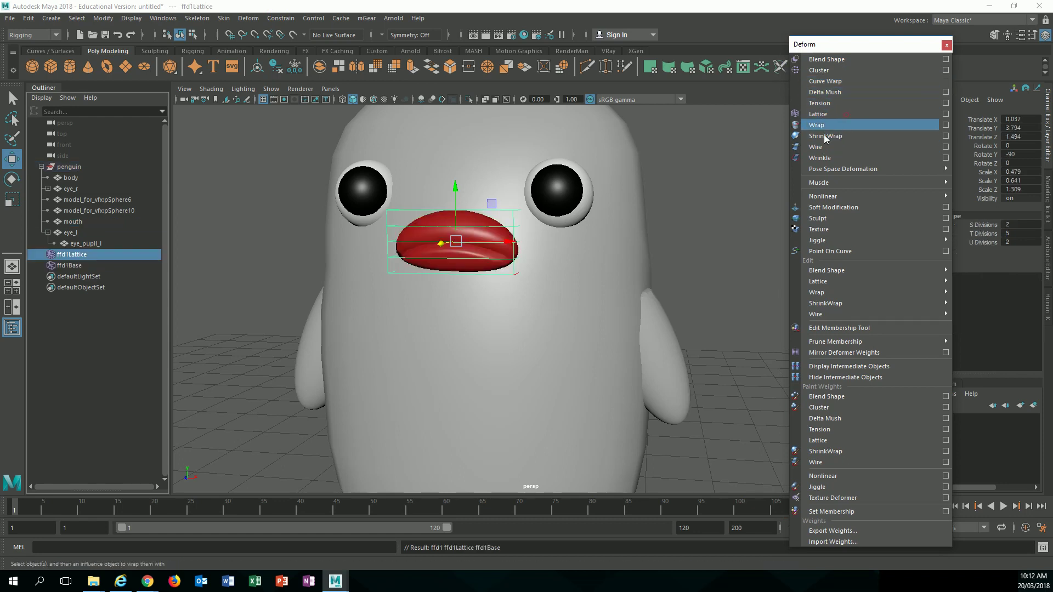
Set the mouth lattice's divisions to S 2, T 3 and U 4
{"action": "left_click", "coordinate": [987, 225]}
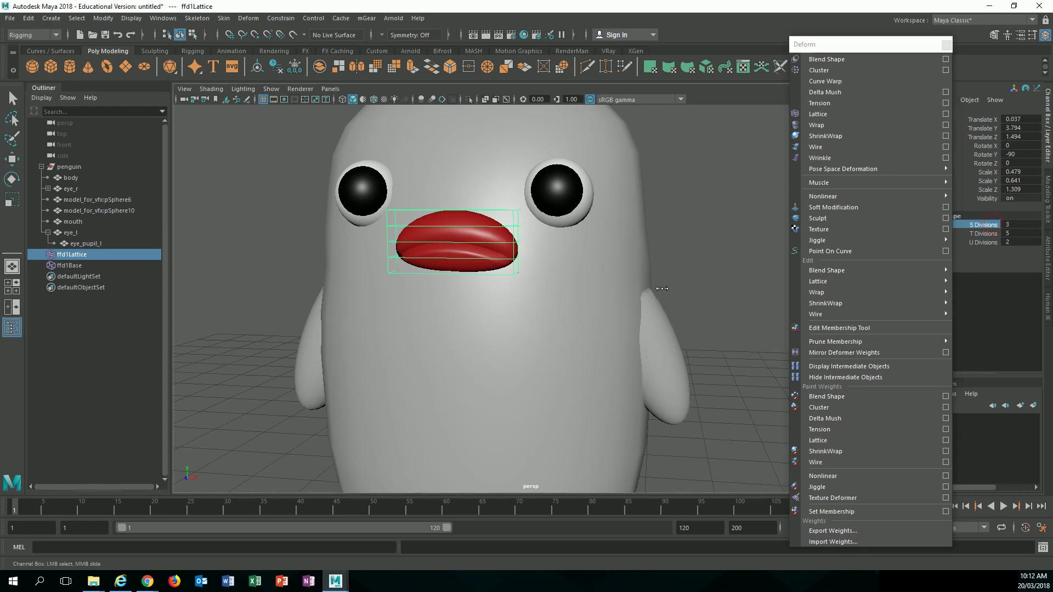
{"action": "left_click", "coordinate": [984, 234]}
{"action": "middle_click_drag", "start_coordinate": [749, 265], "coordinate": [735, 261]}
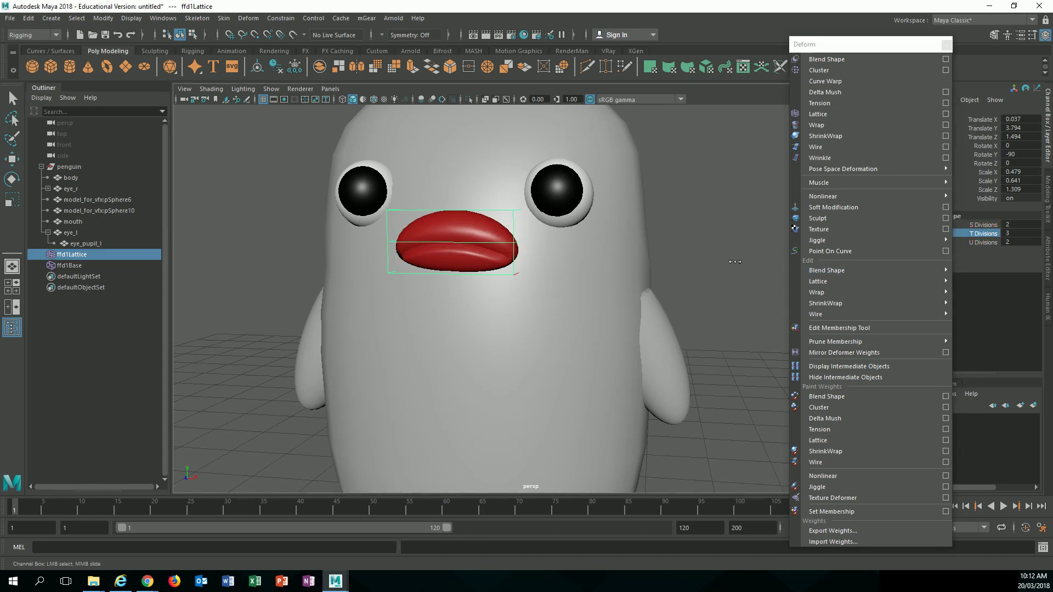
{"action": "left_click", "coordinate": [982, 242]}
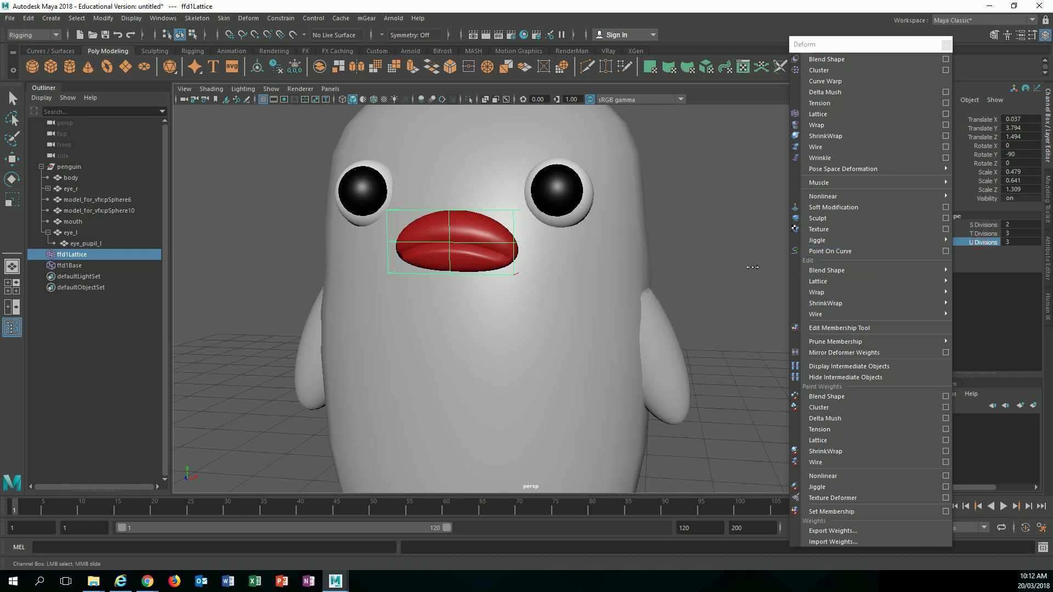
{"action": "middle_click_drag", "start_coordinate": [754, 267], "coordinate": [757, 269]}
Try moving the lattice points at both ends of the mouth vertically, and undo the move
{"action": "left_click_drag", "start_coordinate": [679, 277], "coordinate": [729, 275], "text": "alt"}
{"action": "right_click", "coordinate": [735, 205]}
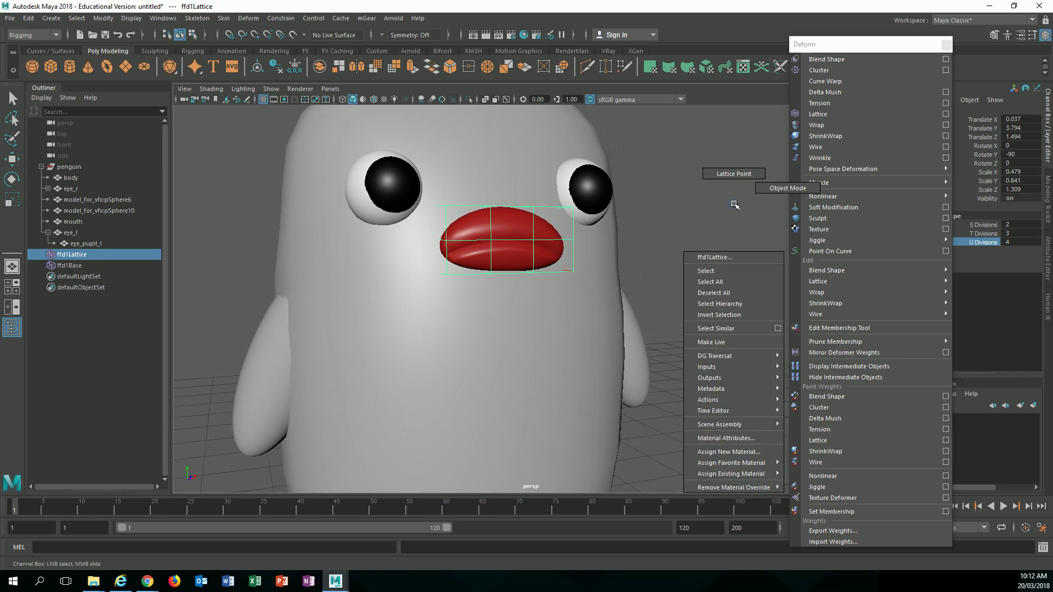
{"action": "right_click_drag", "start_coordinate": [734, 193], "coordinate": [734, 174]}
{"action": "left_click_drag", "start_coordinate": [672, 230], "coordinate": [635, 227], "text": "alt"}
{"action": "left_click_drag", "start_coordinate": [514, 177], "coordinate": [601, 290]}
{"action": "left_click_drag", "start_coordinate": [409, 198], "coordinate": [377, 299], "text": "shift"}
{"action": "left_click_drag", "start_coordinate": [370, 318], "coordinate": [393, 323], "text": "alt"}
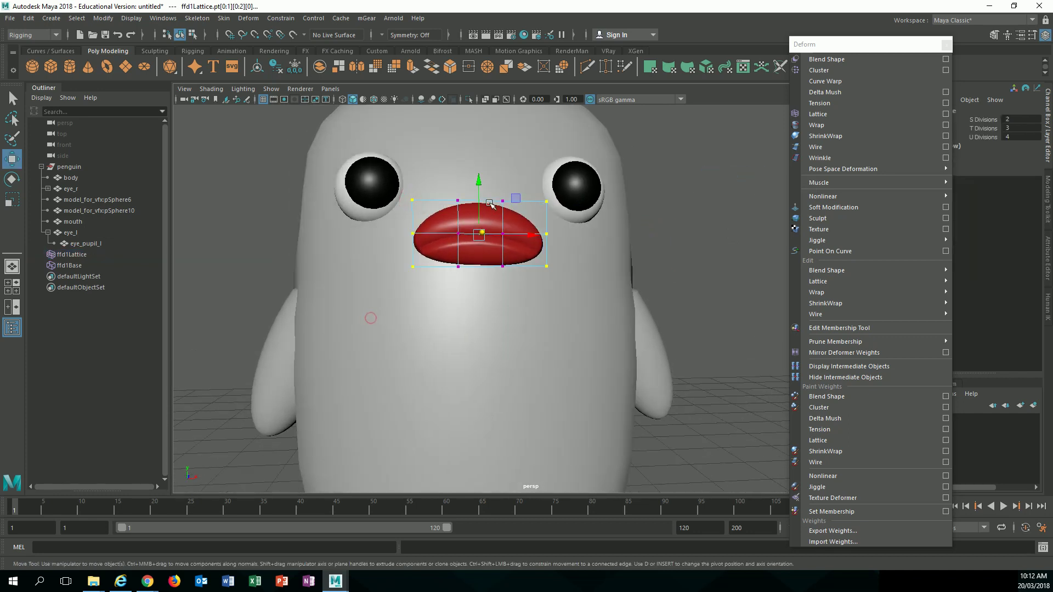
{"action": "left_click_drag", "start_coordinate": [478, 183], "coordinate": [447, 196]}
{"action": "key", "text": "ctrl+z"}
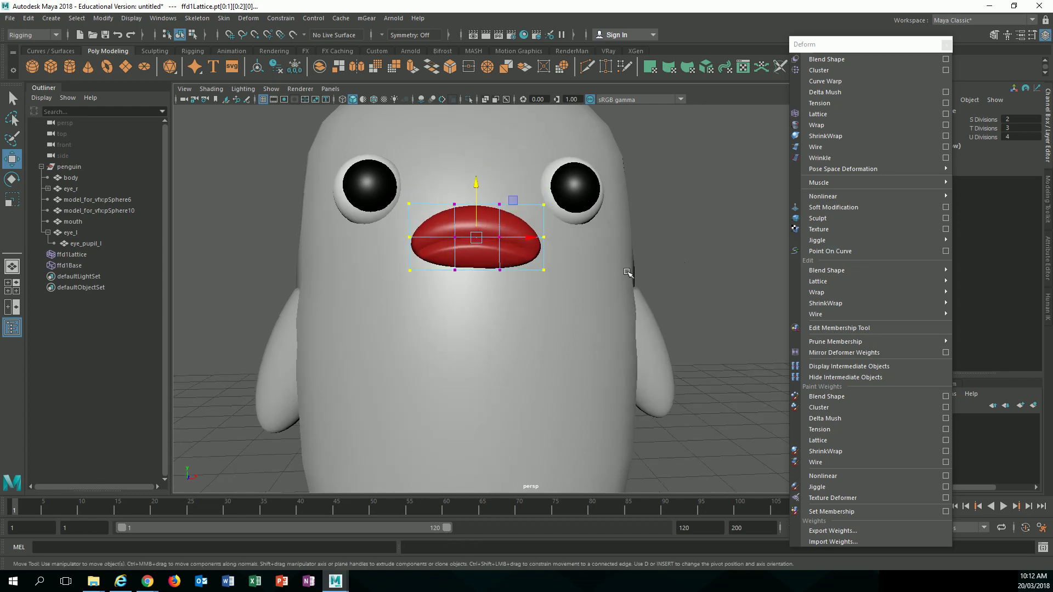
Select the mouth lattice and set its T divisions to 2 and U divisions to 3
{"action": "left_click", "coordinate": [80, 257]}
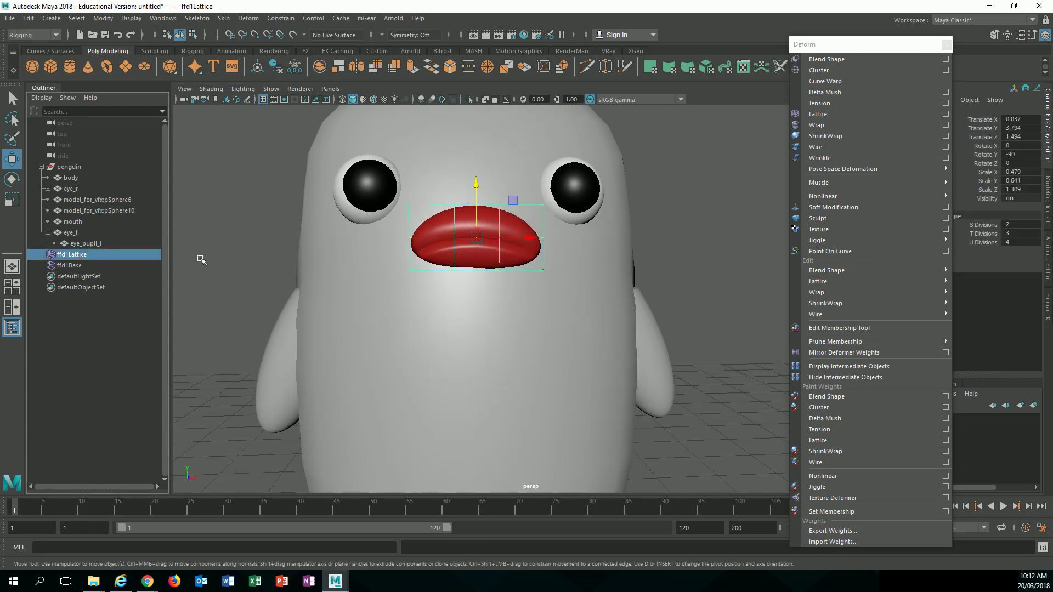
{"action": "left_click", "coordinate": [1010, 234]}
{"action": "type", "text": "2"}
{"action": "key", "text": "Return"}
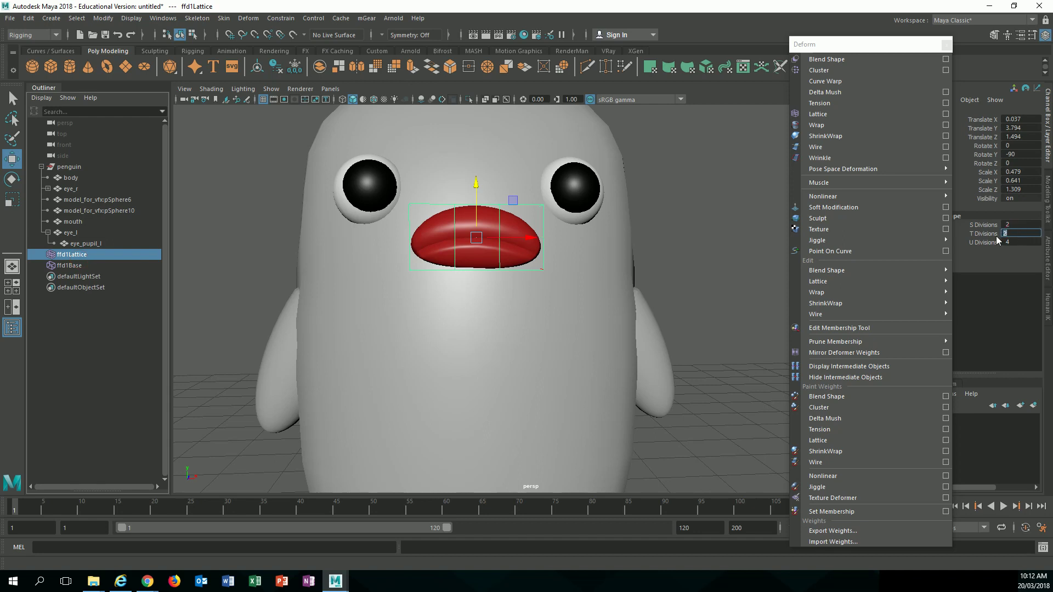
{"action": "type", "text": "3"}
{"action": "key", "text": "Return"}
{"action": "left_click", "coordinate": [1021, 242]}
{"action": "type", "text": "3"}
{"action": "key", "text": "Return"}
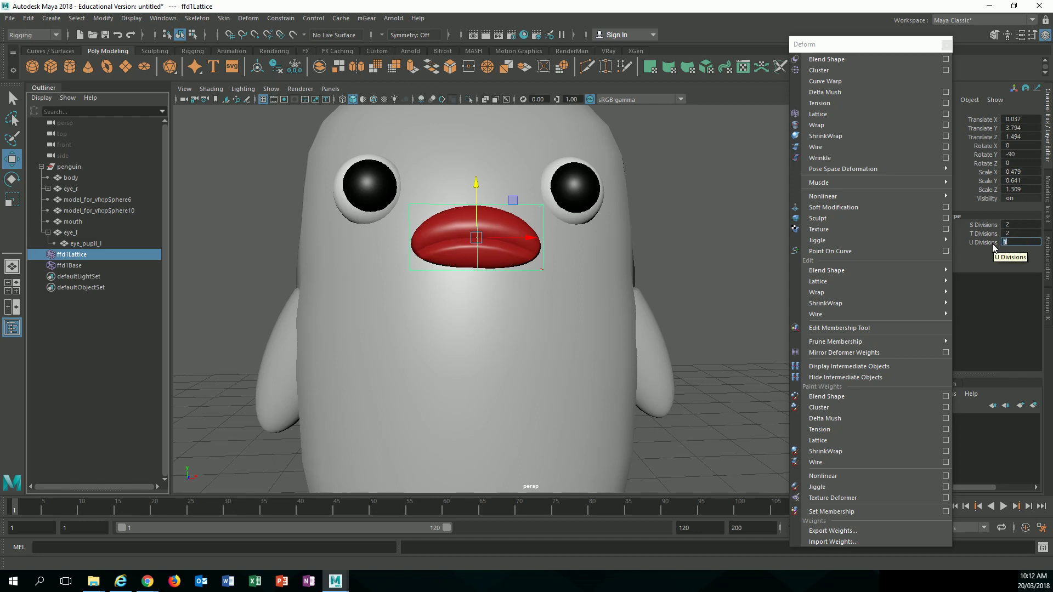
Try raising the lattice points at each end of the mouth in turn, and undo the moves
{"action": "right_click_drag", "start_coordinate": [710, 206], "coordinate": [711, 177]}
{"action": "key", "text": "4"}
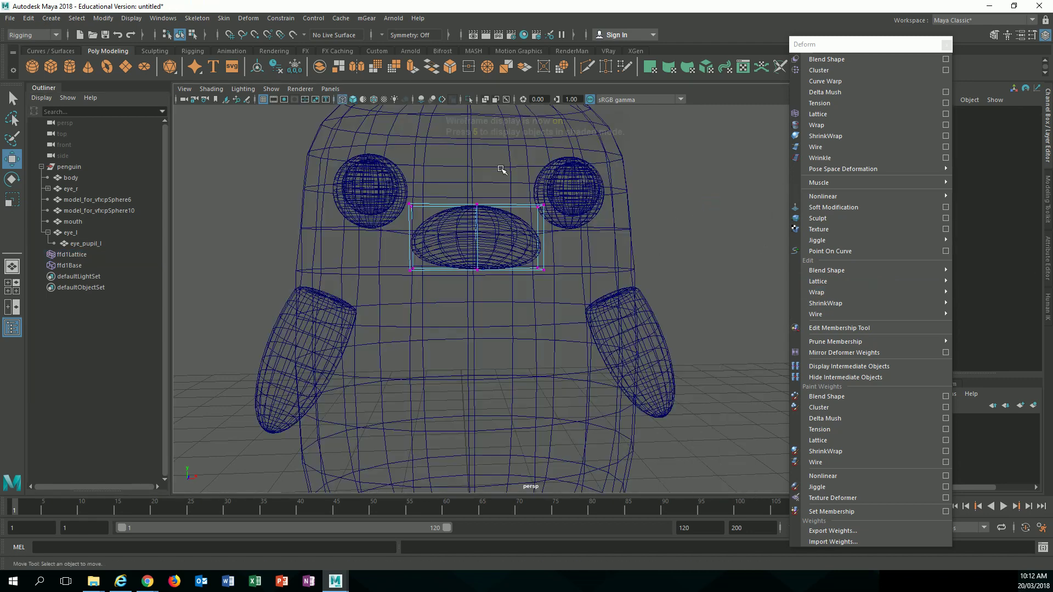
{"action": "left_click_drag", "start_coordinate": [518, 185], "coordinate": [614, 323]}
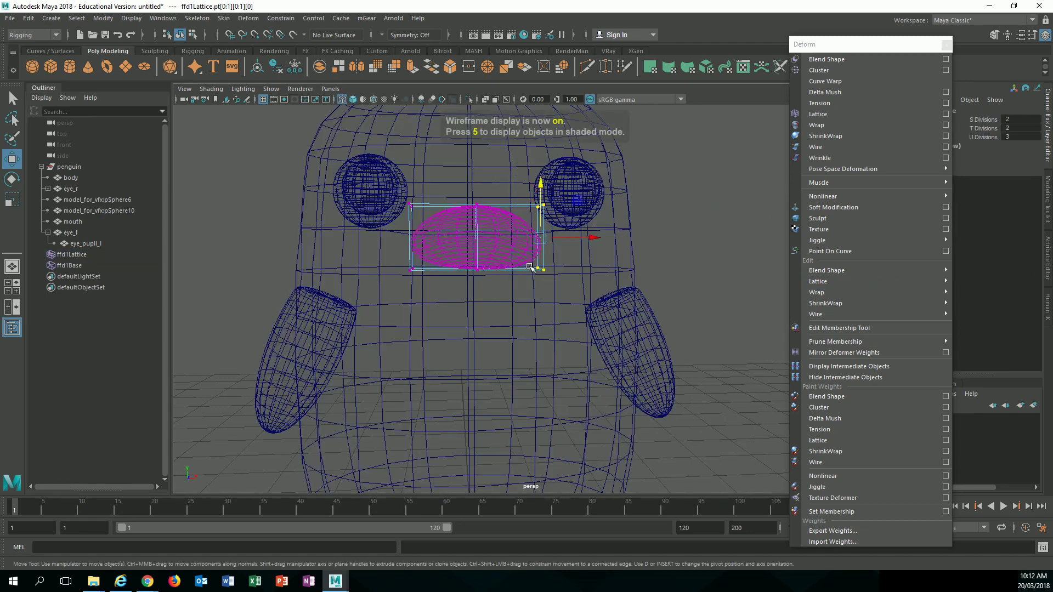
{"action": "key", "text": "6"}
{"action": "left_click_drag", "start_coordinate": [543, 189], "coordinate": [543, 174]}
{"action": "mouse_move", "coordinate": [382, 189]}
{"action": "left_mouse_down"}
{"action": "mouse_move", "coordinate": [426, 285]}
{"action": "mouse_move", "coordinate": [411, 166]}
{"action": "left_mouse_up"}
{"action": "key", "text": "ctrl+z"}
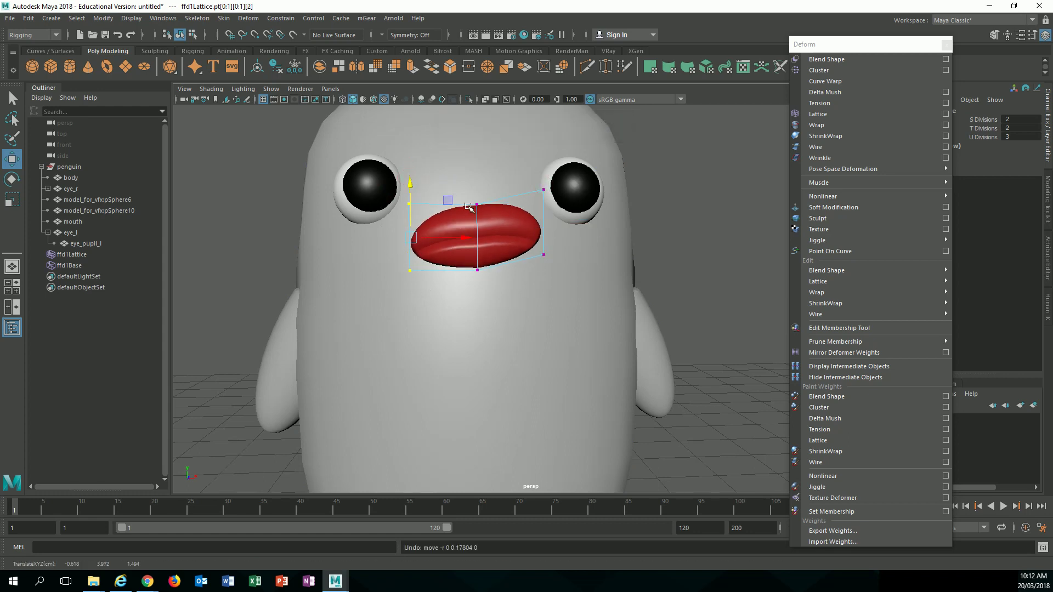
{"action": "key", "text": "ctrl+z"}
{"action": "key", "text": "ctrl+z"}
{"action": "left_click_drag", "start_coordinate": [499, 219], "coordinate": [496, 230], "text": "alt"}
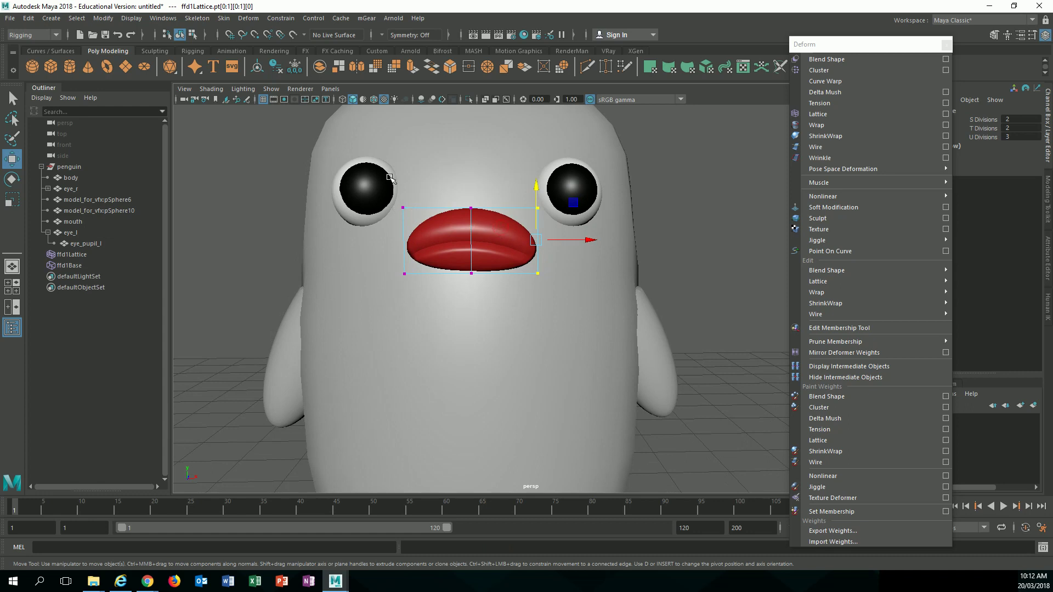
Try raising the mouth lattice's upper row of points and lowering its lower row, undoing each move
{"action": "left_click_drag", "start_coordinate": [389, 177], "coordinate": [561, 218]}
{"action": "left_click_drag", "start_coordinate": [468, 154], "coordinate": [470, 132]}
{"action": "key", "text": "ctrl+z"}
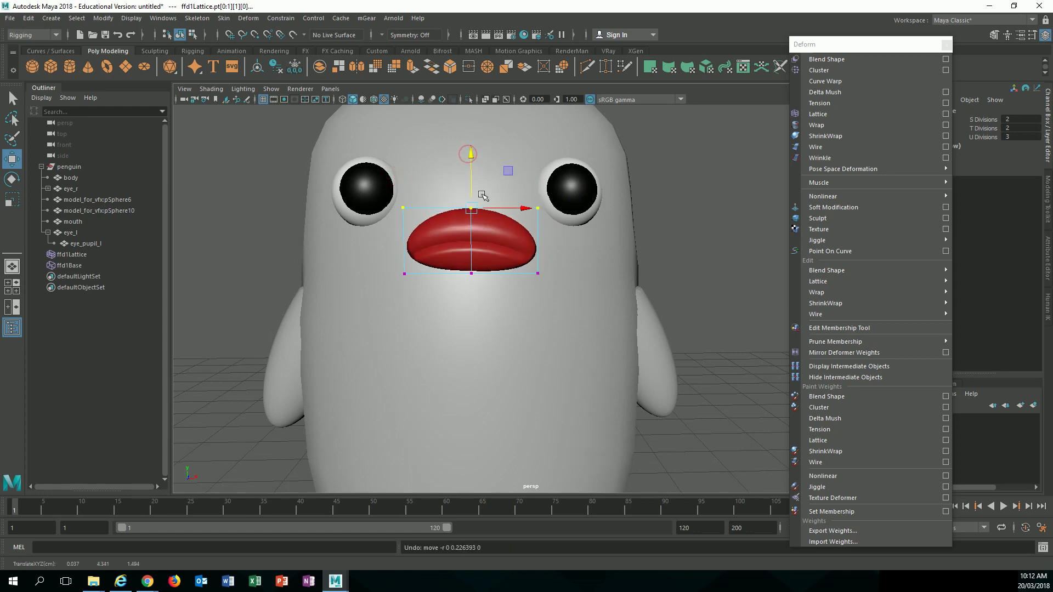
{"action": "left_click_drag", "start_coordinate": [357, 259], "coordinate": [769, 402]}
{"action": "left_click_drag", "start_coordinate": [470, 221], "coordinate": [486, 251]}
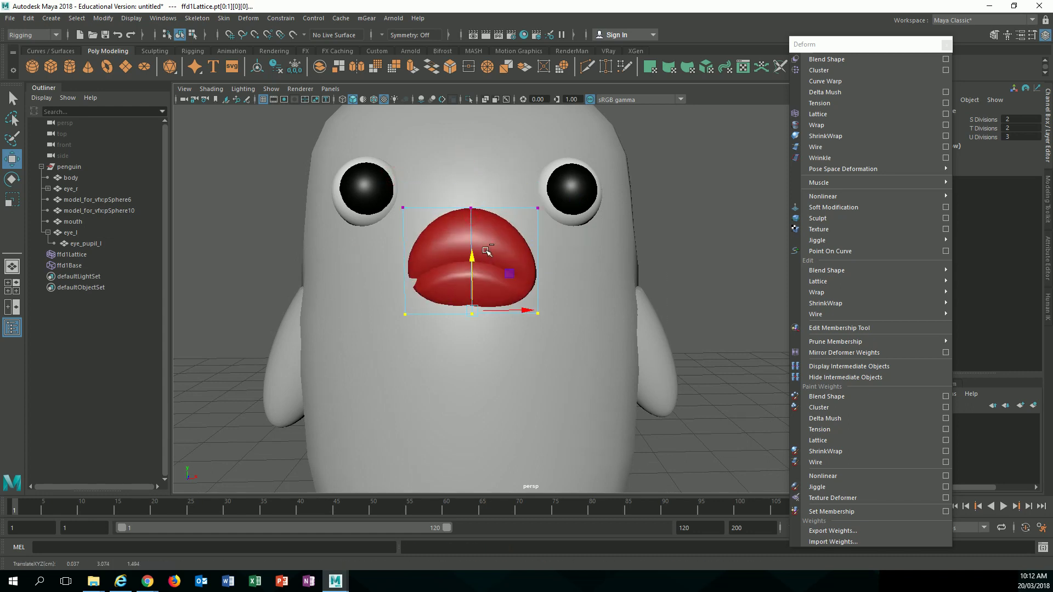
{"action": "key", "text": "ctrl+z"}
Delete the mouth's history to remove its lattice, and move the floating Deform window clear of the channel values
{"action": "left_click", "coordinate": [520, 234]}
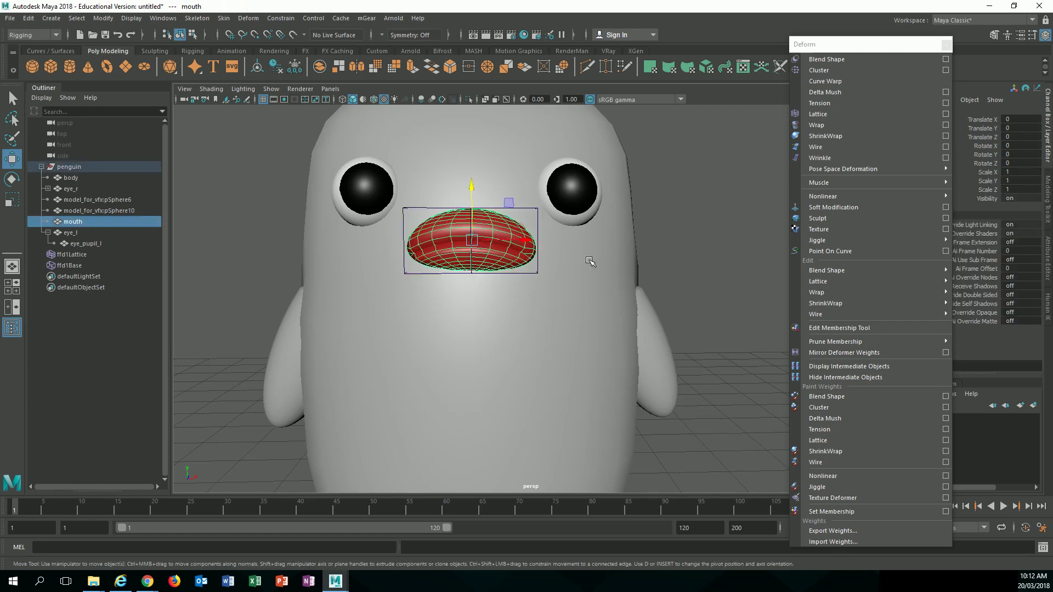
{"action": "key", "text": "alt+shift+d"}
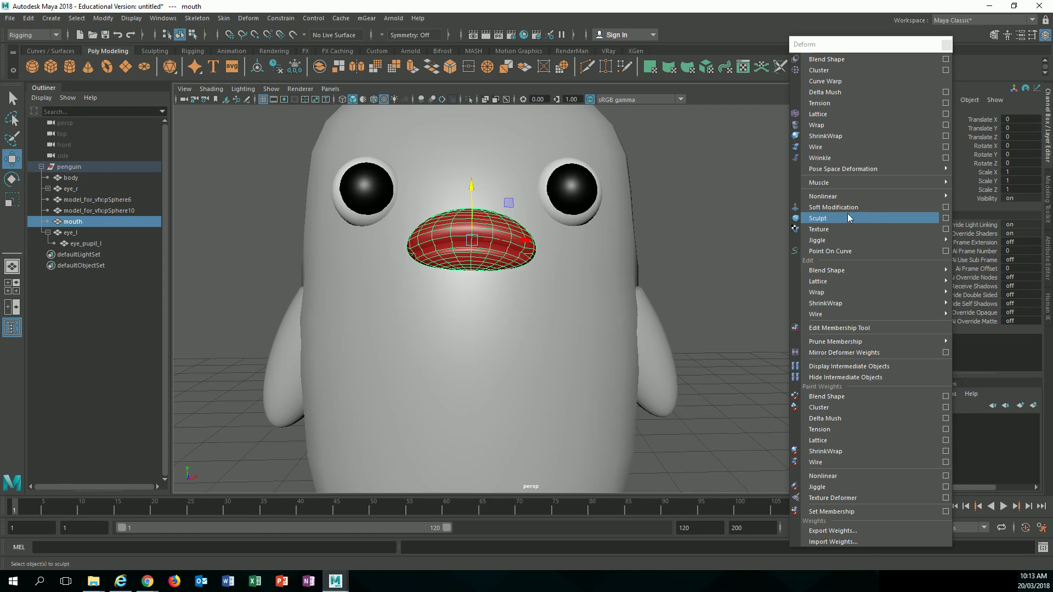
{"action": "left_click_drag", "start_coordinate": [866, 49], "coordinate": [812, 61]}
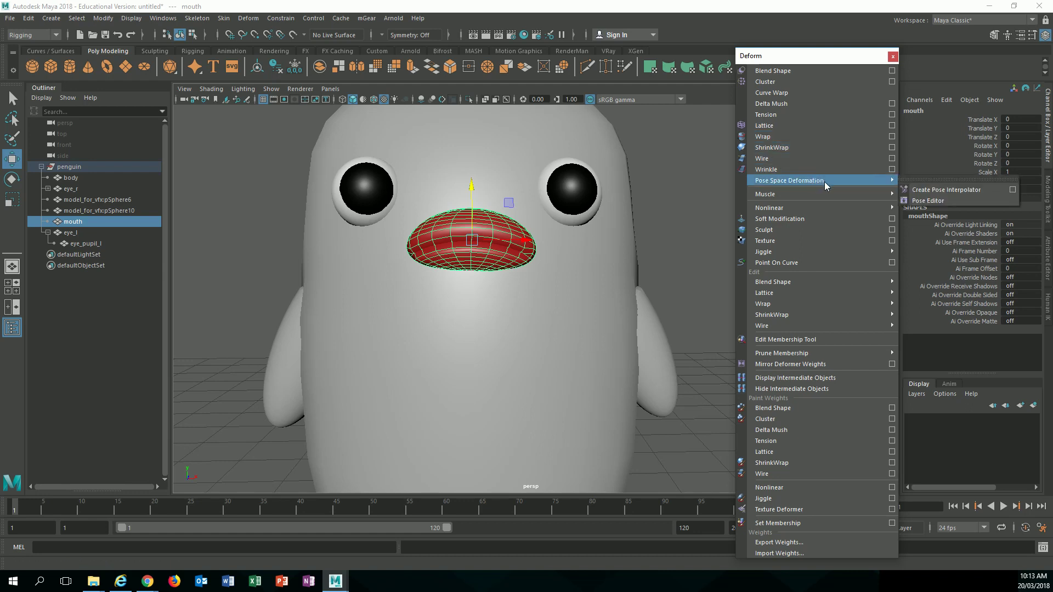
Open the Nonlinear deformer commands in their own floating window and add a Bend deformer to the mouth
{"action": "mouse_move", "coordinate": [825, 198]}
{"action": "left_click", "coordinate": [933, 191]}
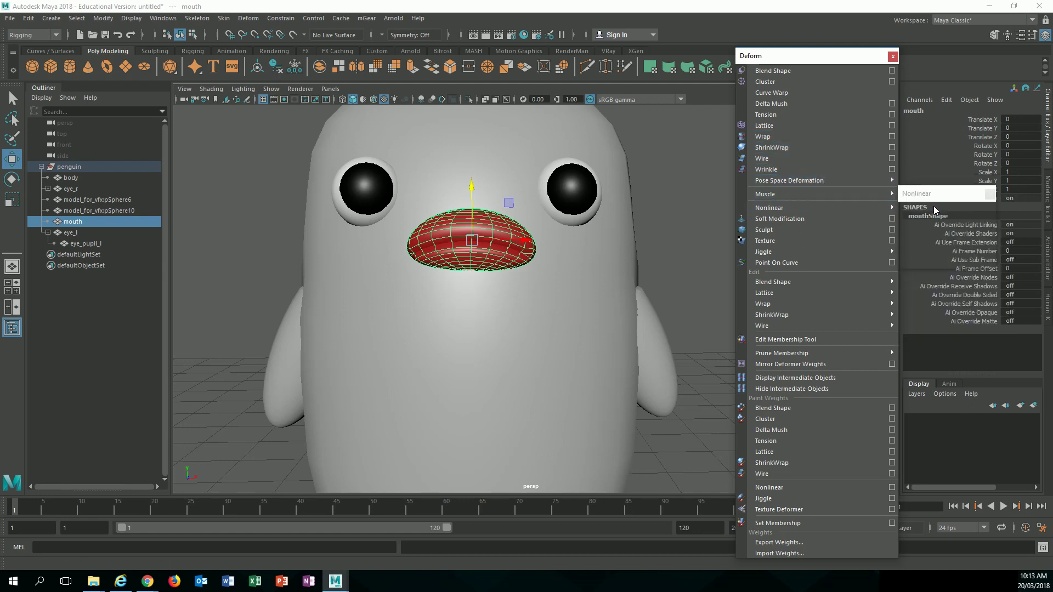
{"action": "left_click_drag", "start_coordinate": [932, 195], "coordinate": [684, 173]}
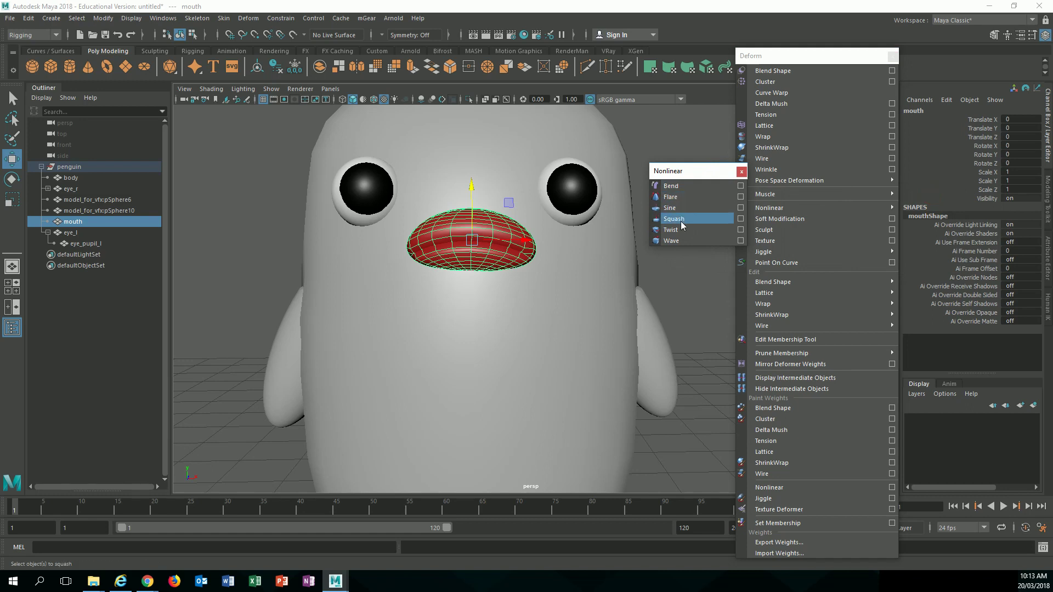
{"action": "left_click", "coordinate": [689, 186]}
{"action": "middle_click_drag", "start_coordinate": [555, 254], "coordinate": [527, 271], "text": "alt"}
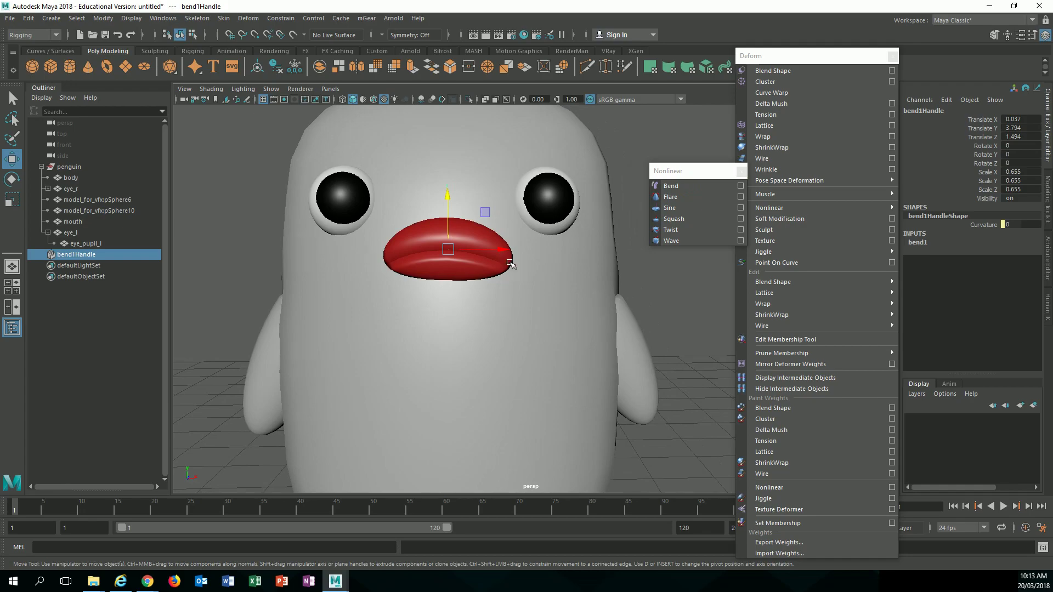
Rotate the bend handle to -90 degrees about Z so that it runs along the mouth's width
{"action": "key", "text": "4"}
{"action": "left_click_drag", "start_coordinate": [510, 264], "coordinate": [514, 329], "text": "alt"}
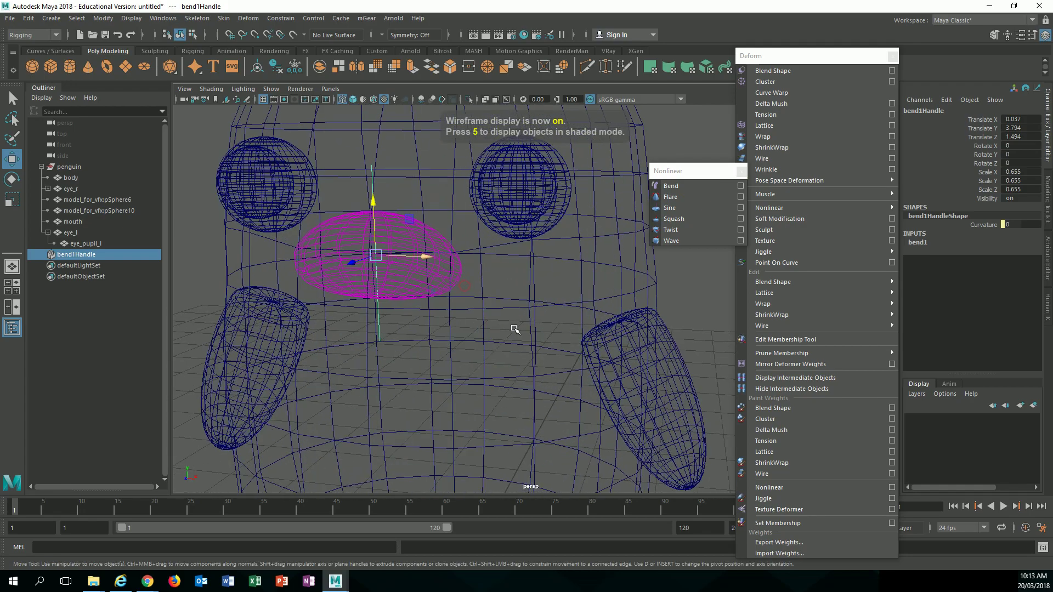
{"action": "middle_click_drag", "start_coordinate": [415, 308], "coordinate": [437, 339], "text": "alt"}
{"action": "left_click_drag", "start_coordinate": [437, 339], "coordinate": [470, 327], "text": "alt"}
{"action": "key", "text": "e"}
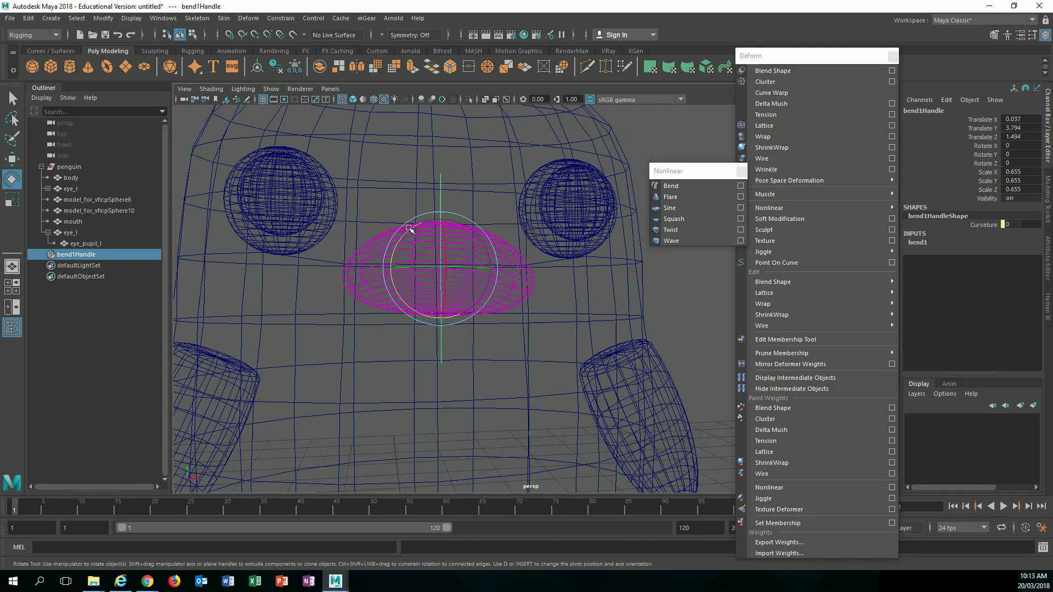
{"action": "left_click_drag", "start_coordinate": [409, 228], "coordinate": [425, 270]}
Try curving the mouth both ways with the bend handle's curvature manipulator, and undo the bending
{"action": "key", "text": "t"}
{"action": "key", "text": "6"}
{"action": "key", "text": "ctrl+z"}
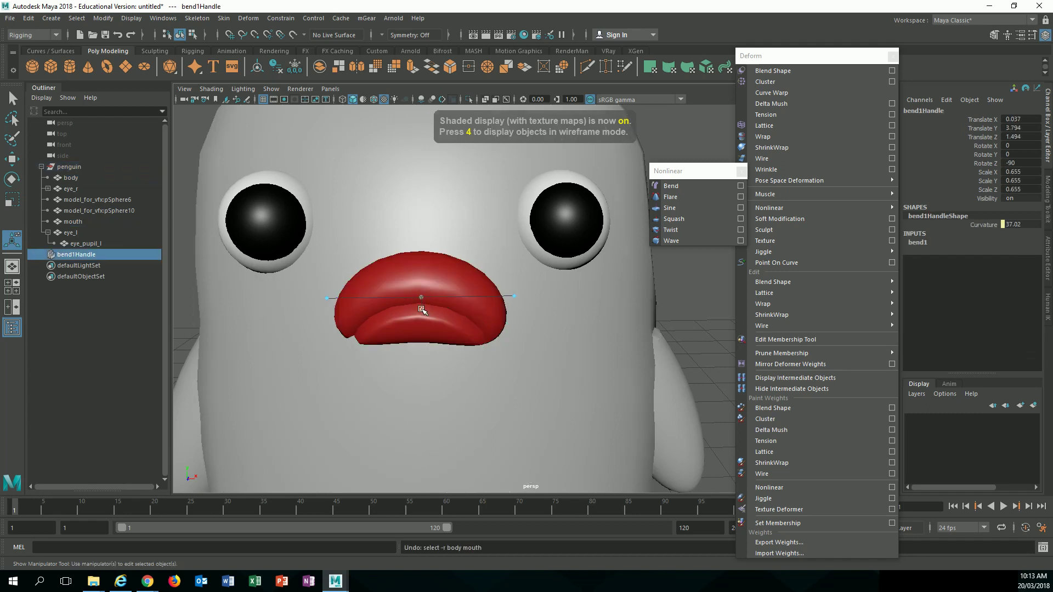
{"action": "left_click_drag", "start_coordinate": [421, 310], "coordinate": [434, 292]}
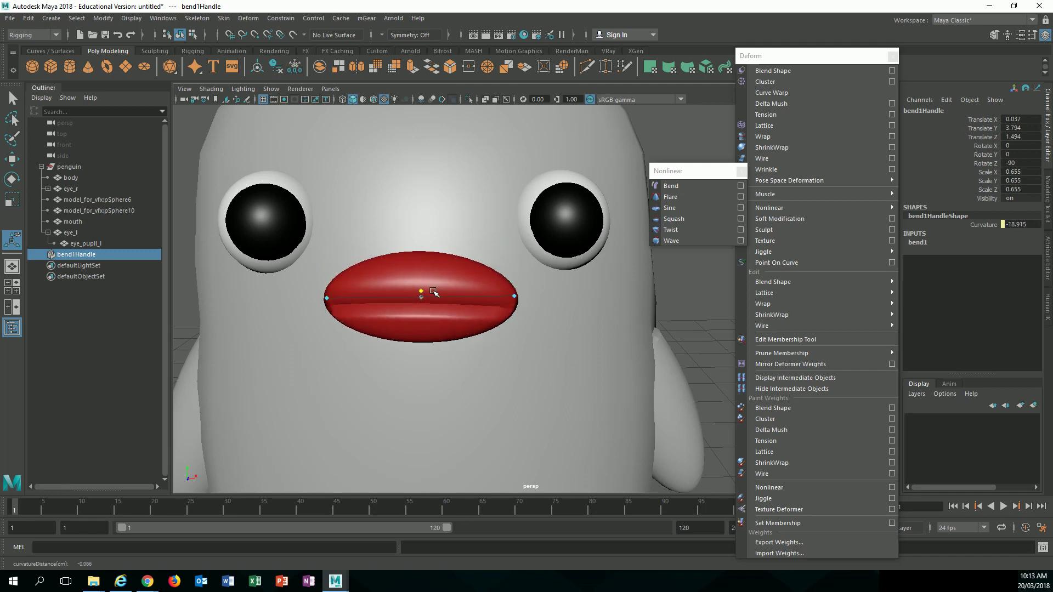
{"action": "key", "text": "ctrl+z"}
Show the Attribute Editor and parent the bend handle under the mouth in the Outliner
{"action": "key", "text": "ctrl+a"}
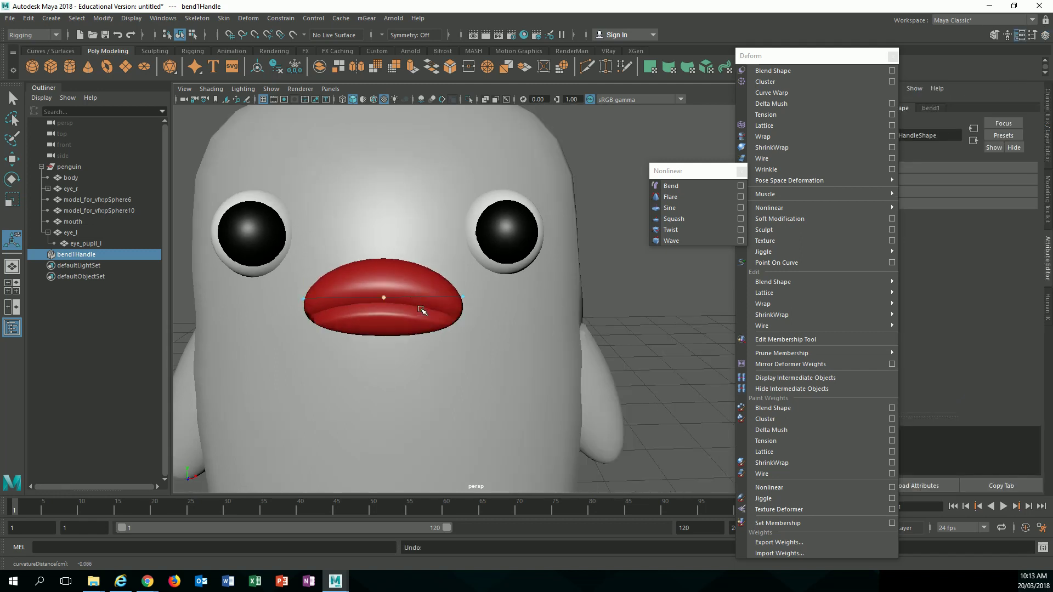
{"action": "left_click_drag", "start_coordinate": [421, 310], "coordinate": [437, 294], "text": "alt"}
{"action": "right_click_drag", "start_coordinate": [438, 294], "coordinate": [449, 307], "text": "alt"}
{"action": "mouse_move", "coordinate": [449, 308]}
{"action": "left_mouse_down", "text": "alt"}
{"action": "mouse_move", "coordinate": [470, 324]}
{"action": "mouse_move", "coordinate": [467, 308]}
{"action": "left_mouse_up", "text": "alt"}
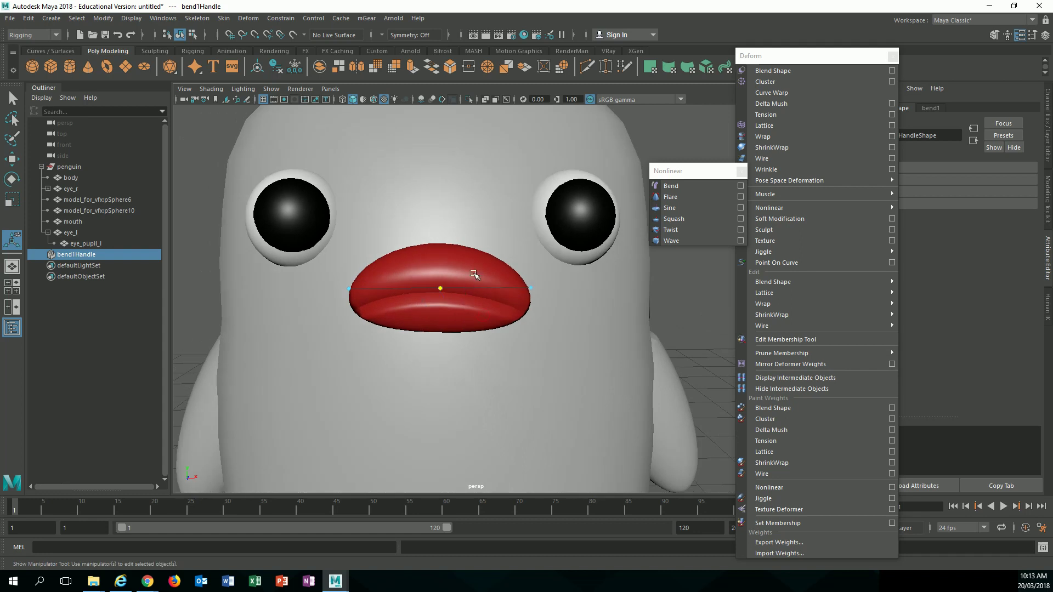
{"action": "left_click", "coordinate": [84, 254]}
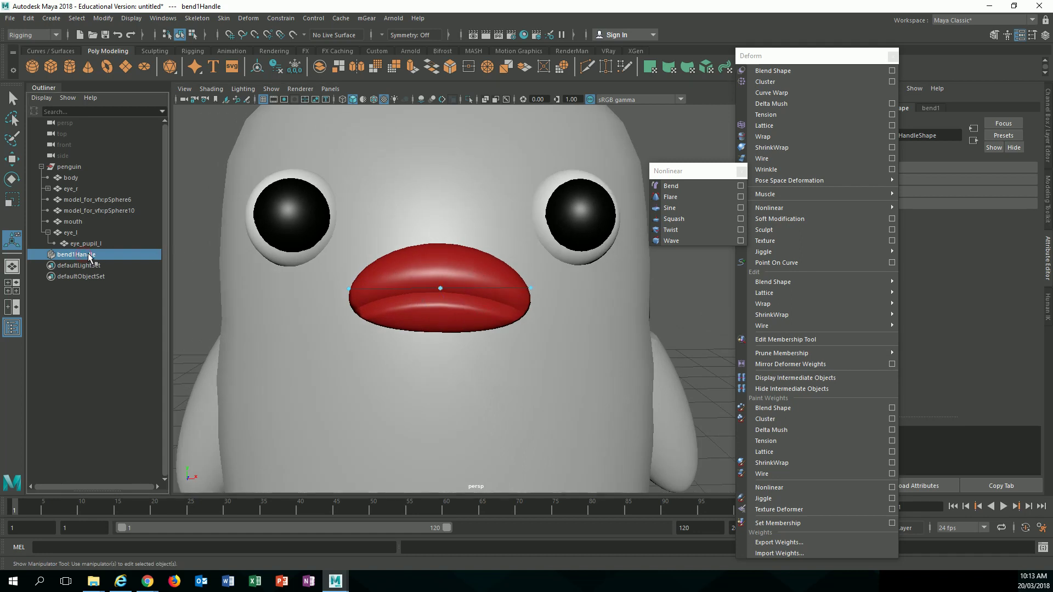
{"action": "left_click", "coordinate": [71, 222]}
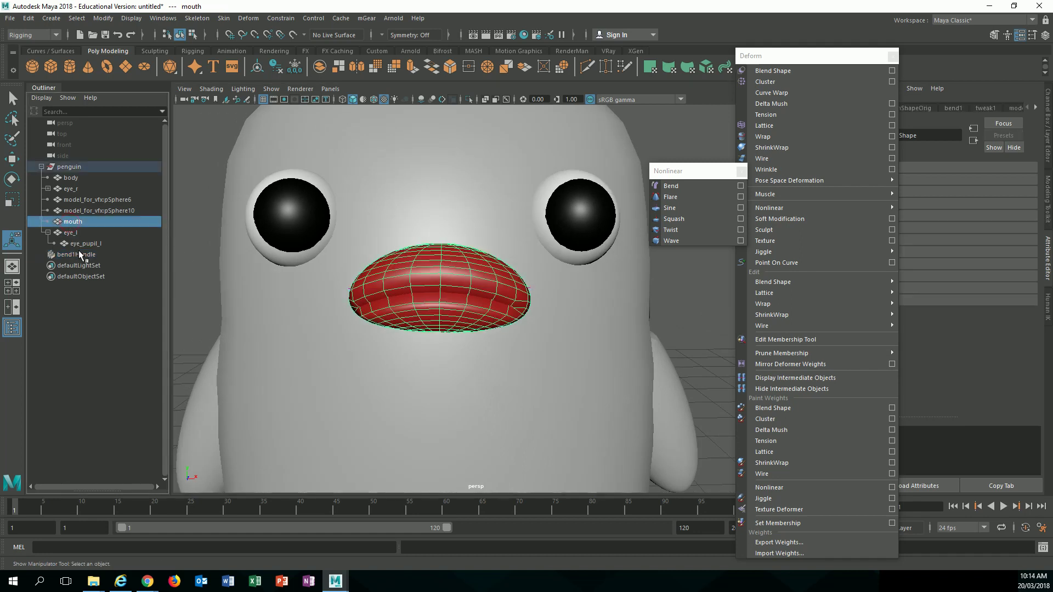
{"action": "left_click", "coordinate": [81, 254]}
{"action": "middle_click_drag", "start_coordinate": [82, 257], "coordinate": [78, 222]}
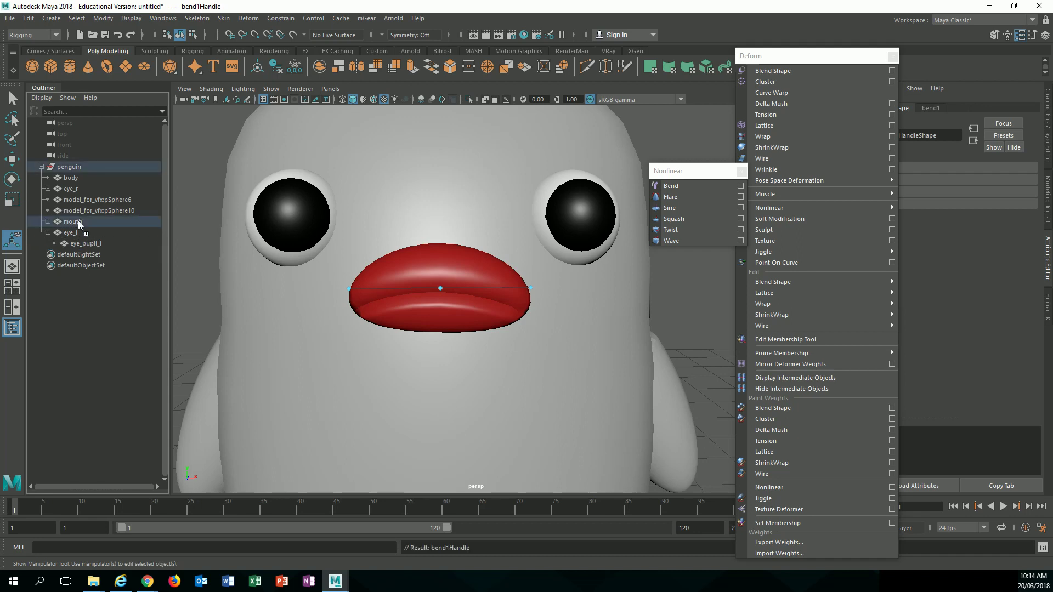
Expand the mouth's hierarchy, move the bend handle forward out of the mouth, and reselect it in the viewport
{"action": "left_click_drag", "start_coordinate": [429, 333], "coordinate": [410, 347], "text": "alt"}
{"action": "left_click", "coordinate": [48, 222]}
{"action": "key", "text": "w"}
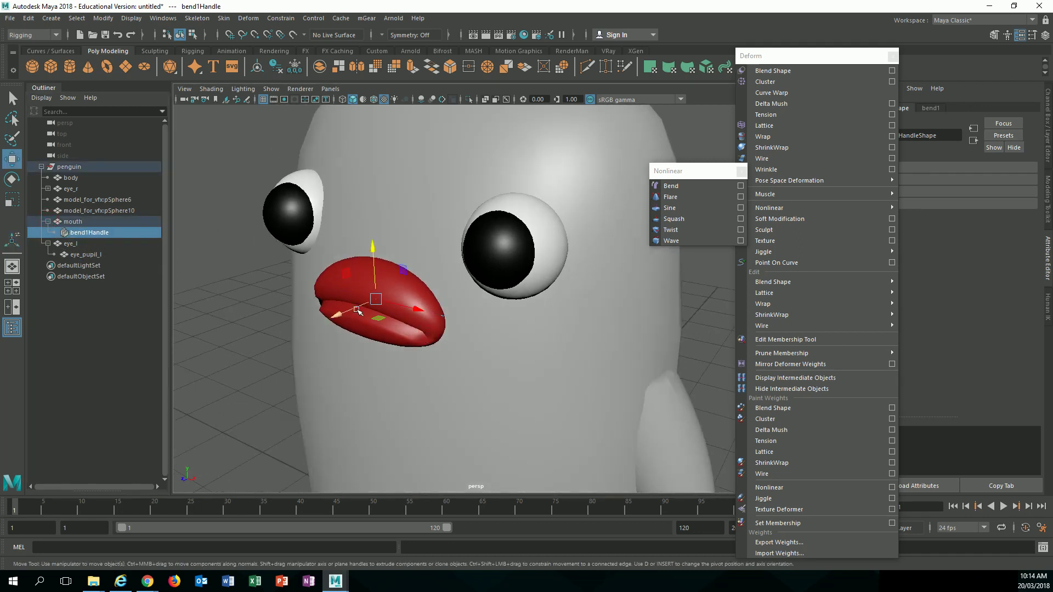
{"action": "left_click_drag", "start_coordinate": [337, 317], "coordinate": [334, 339]}
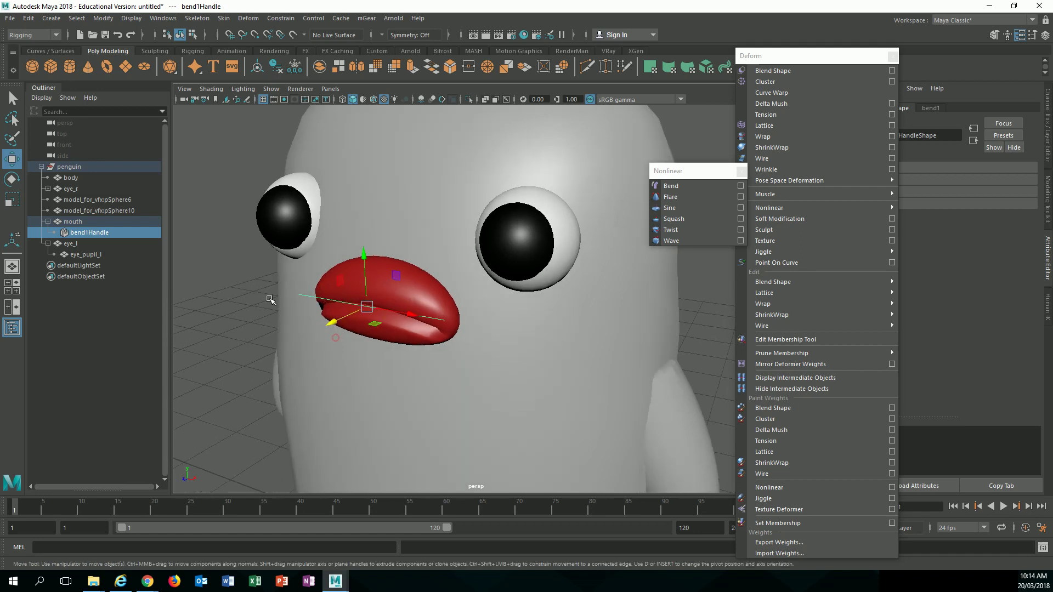
{"action": "left_click", "coordinate": [258, 312]}
{"action": "left_click", "coordinate": [317, 299]}
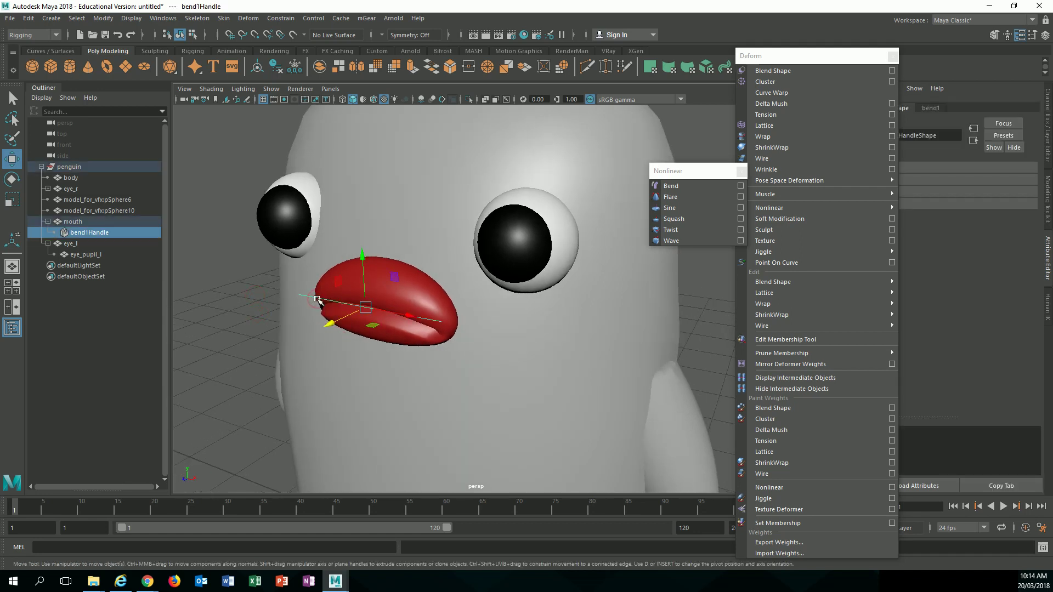
Try bending the mouth with the repositioned handle's curvature manipulator
{"action": "key", "text": "t"}
{"action": "mouse_move", "coordinate": [366, 307]}
{"action": "left_mouse_down"}
{"action": "mouse_move", "coordinate": [369, 288]}
{"action": "mouse_move", "coordinate": [376, 307]}
{"action": "mouse_move", "coordinate": [374, 296]}
{"action": "left_mouse_up"}
{"action": "left_click_drag", "start_coordinate": [353, 316], "coordinate": [386, 293], "text": "alt"}
Select the mouth and add a nonlinear Squash deformer to it
{"action": "left_click", "coordinate": [388, 281]}
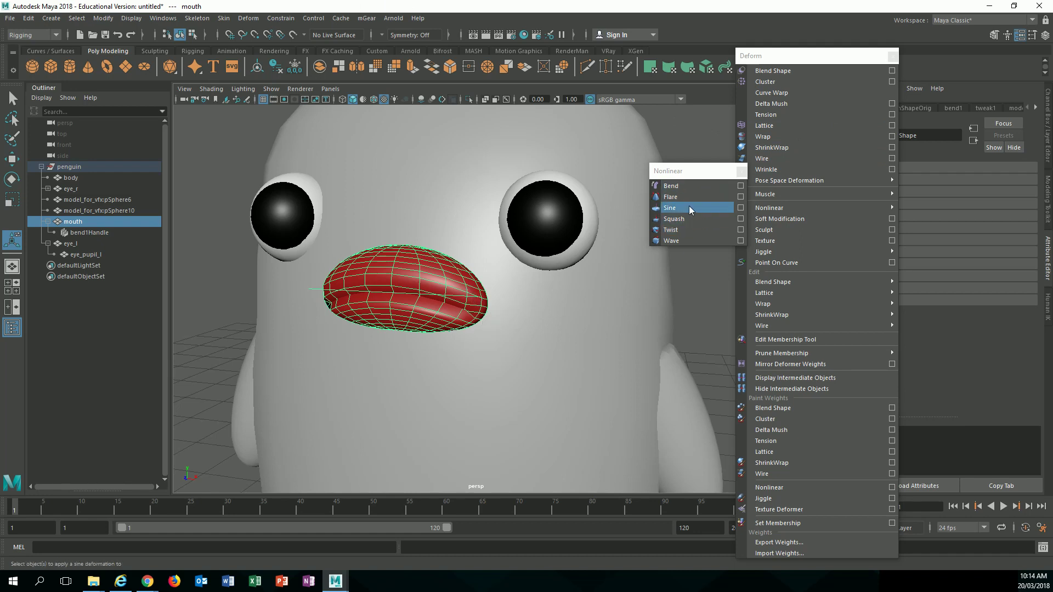
{"action": "left_click", "coordinate": [672, 221]}
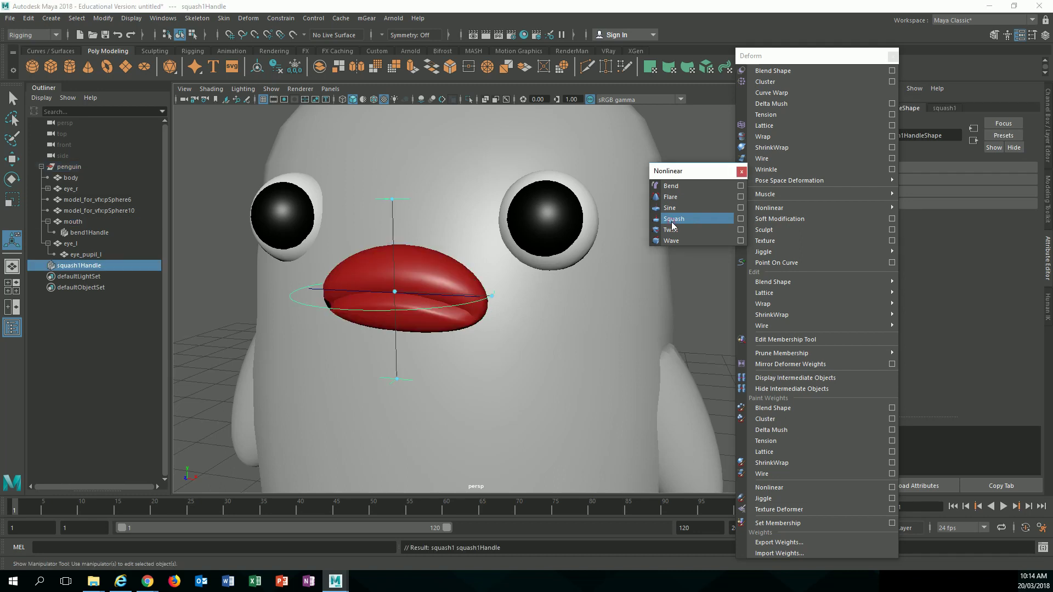
Try the squash handle's upper bound, centre and side manipulators on the mouth, undoing each change
{"action": "left_click_drag", "start_coordinate": [392, 199], "coordinate": [394, 230]}
{"action": "key", "text": "ctrl+z"}
{"action": "left_click_drag", "start_coordinate": [395, 292], "coordinate": [390, 256]}
{"action": "key", "text": "ctrl+z"}
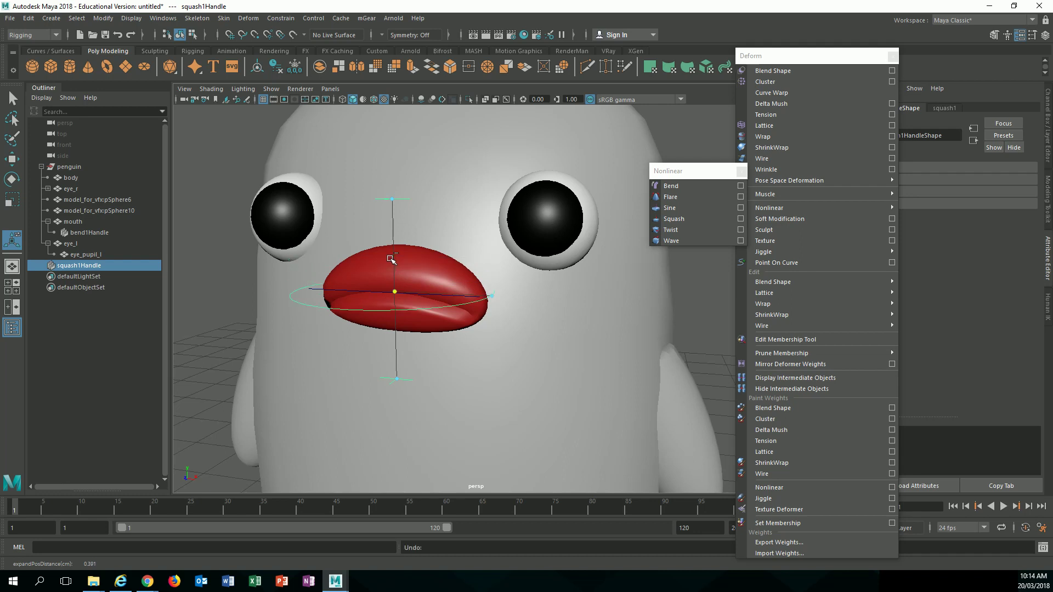
{"action": "mouse_move", "coordinate": [491, 294]}
{"action": "left_mouse_down"}
{"action": "mouse_move", "coordinate": [467, 287]}
{"action": "mouse_move", "coordinate": [490, 291]}
{"action": "mouse_move", "coordinate": [479, 297]}
{"action": "left_mouse_up"}
{"action": "key", "text": "ctrl+z"}
Parent the squash handle under the mouth in the Outliner and check the mouth's selection in the viewport
{"action": "left_click_drag", "start_coordinate": [413, 301], "coordinate": [323, 319], "text": "alt"}
{"action": "key", "text": "w"}
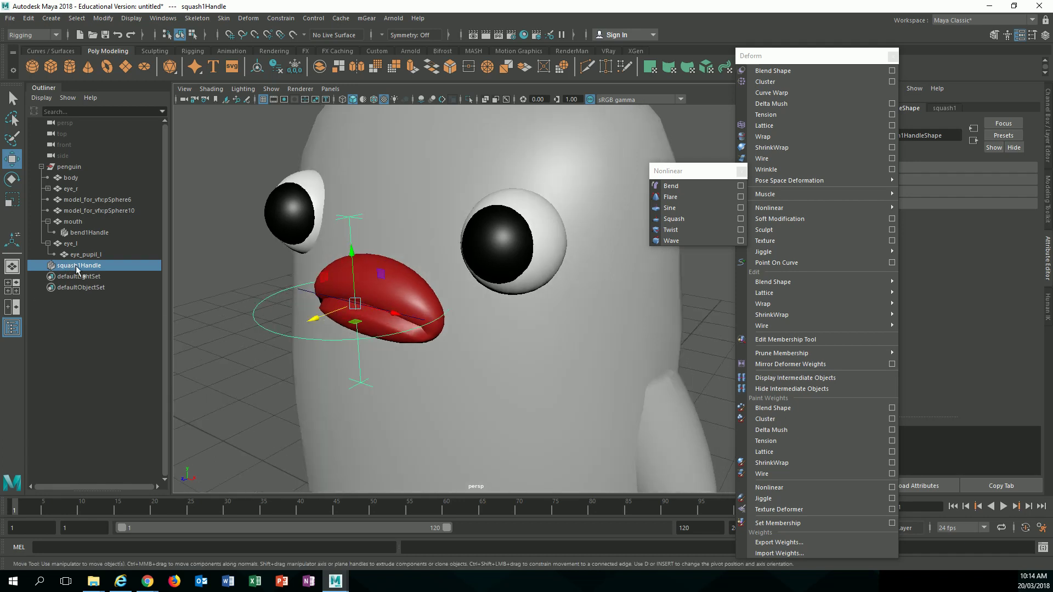
{"action": "middle_click_drag", "start_coordinate": [77, 266], "coordinate": [76, 223]}
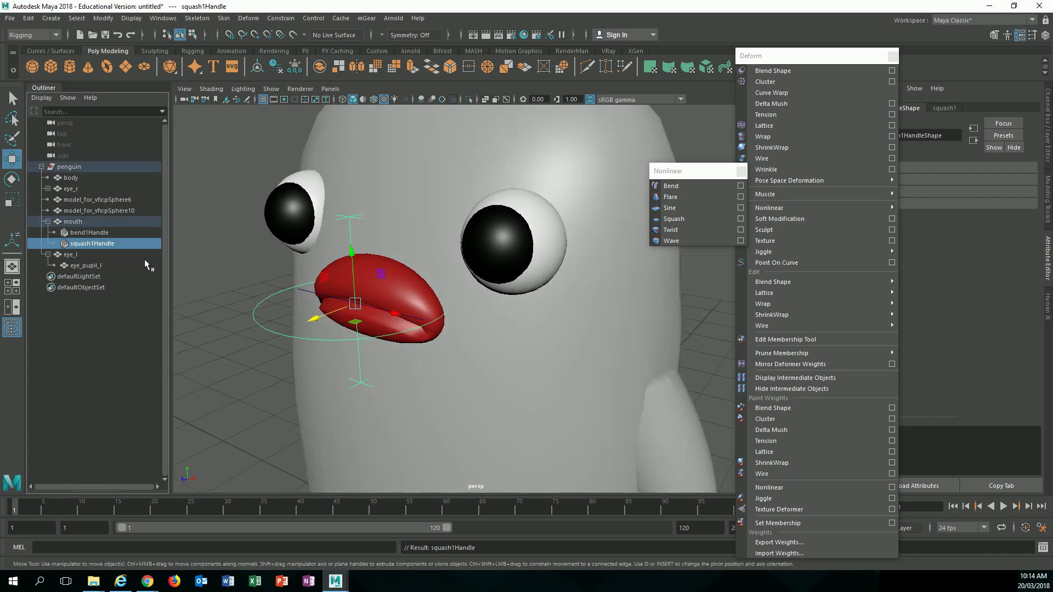
{"action": "left_click", "coordinate": [74, 223]}
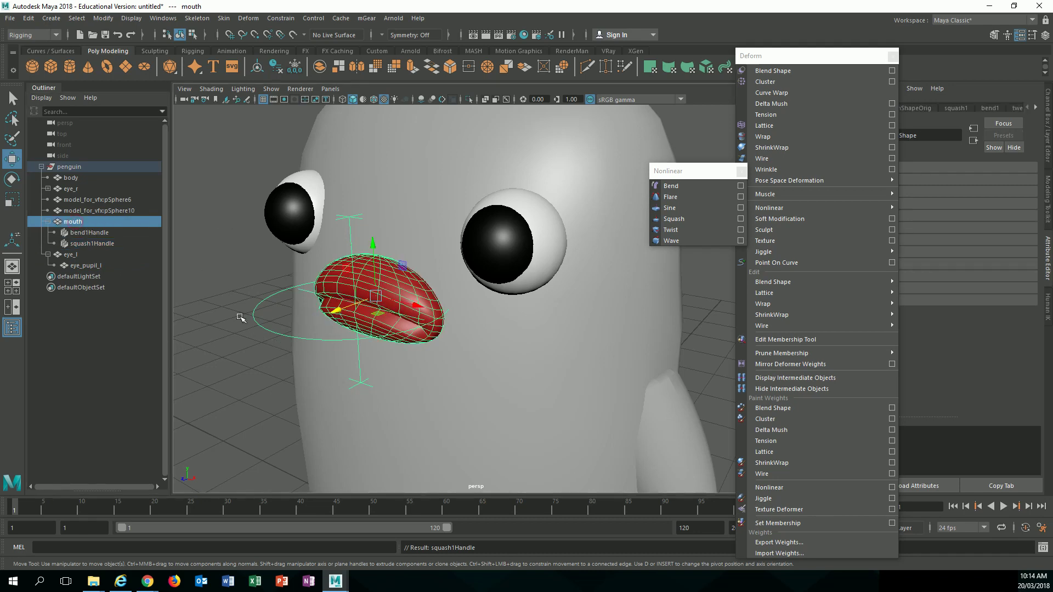
{"action": "left_click_drag", "start_coordinate": [239, 317], "coordinate": [236, 278], "text": "alt"}
{"action": "left_click", "coordinate": [241, 272]}
Select the bend handle in the viewport, try its curvature manipulator and undo, and select the squash handle
{"action": "left_click_drag", "start_coordinate": [294, 330], "coordinate": [475, 329], "text": "alt"}
{"action": "left_click", "coordinate": [485, 326]}
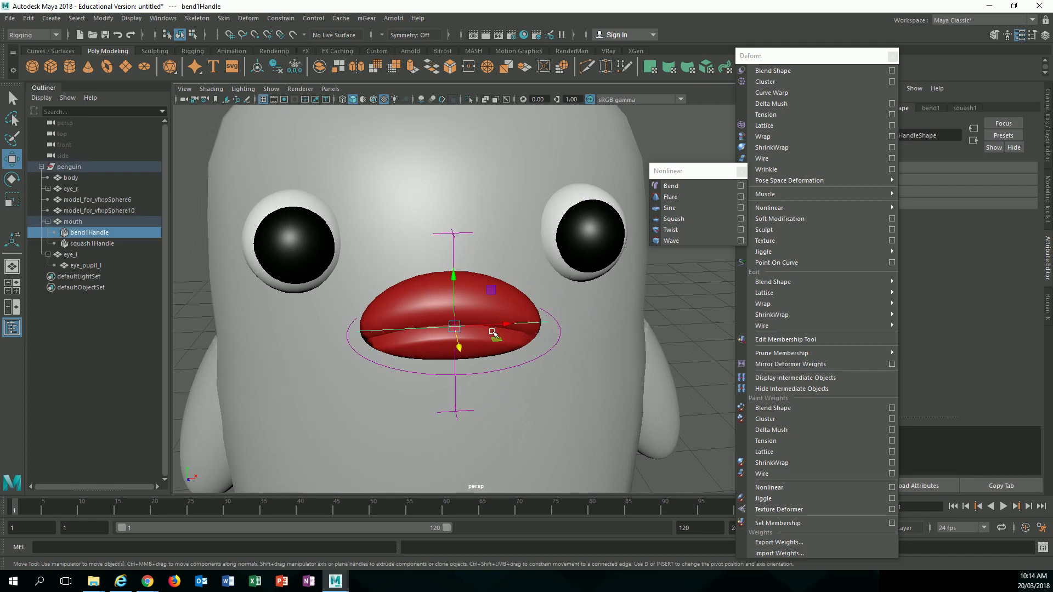
{"action": "key", "text": "t"}
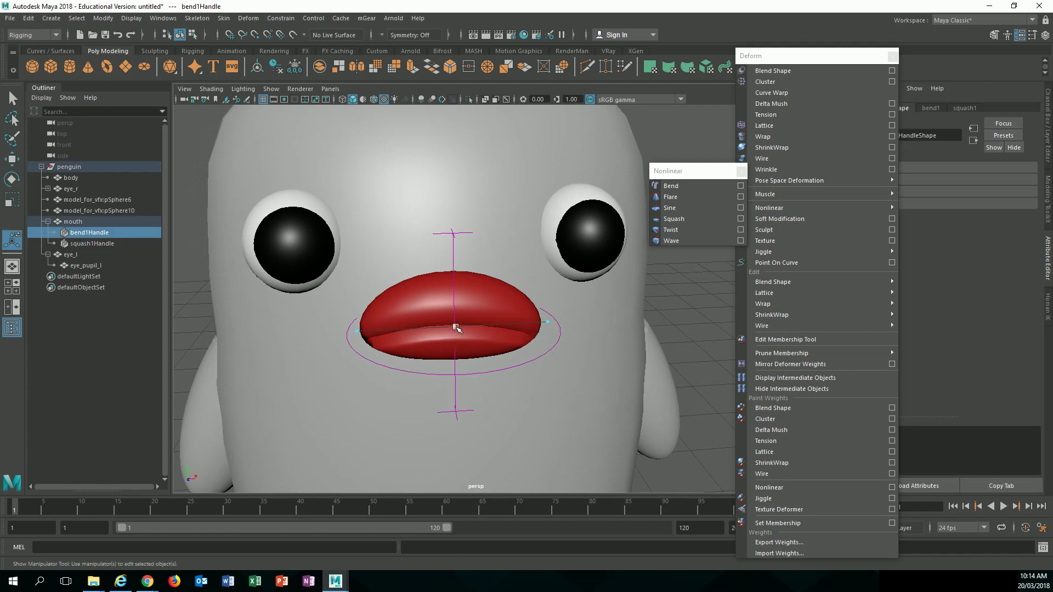
{"action": "mouse_move", "coordinate": [455, 327]}
{"action": "left_mouse_down"}
{"action": "mouse_move", "coordinate": [459, 306]}
{"action": "mouse_move", "coordinate": [457, 329]}
{"action": "left_mouse_up"}
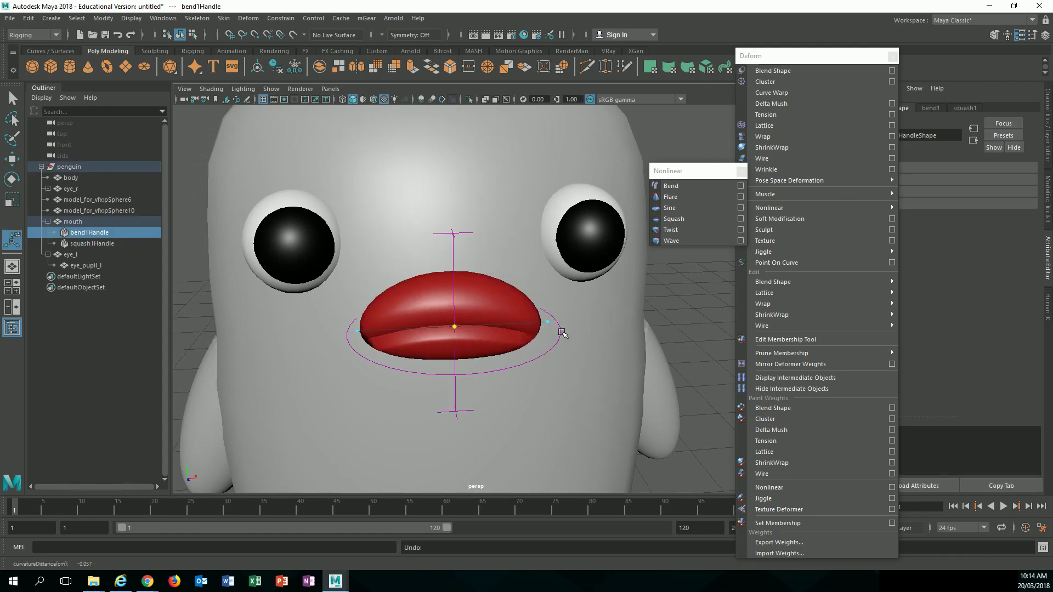
{"action": "left_click", "coordinate": [561, 332]}
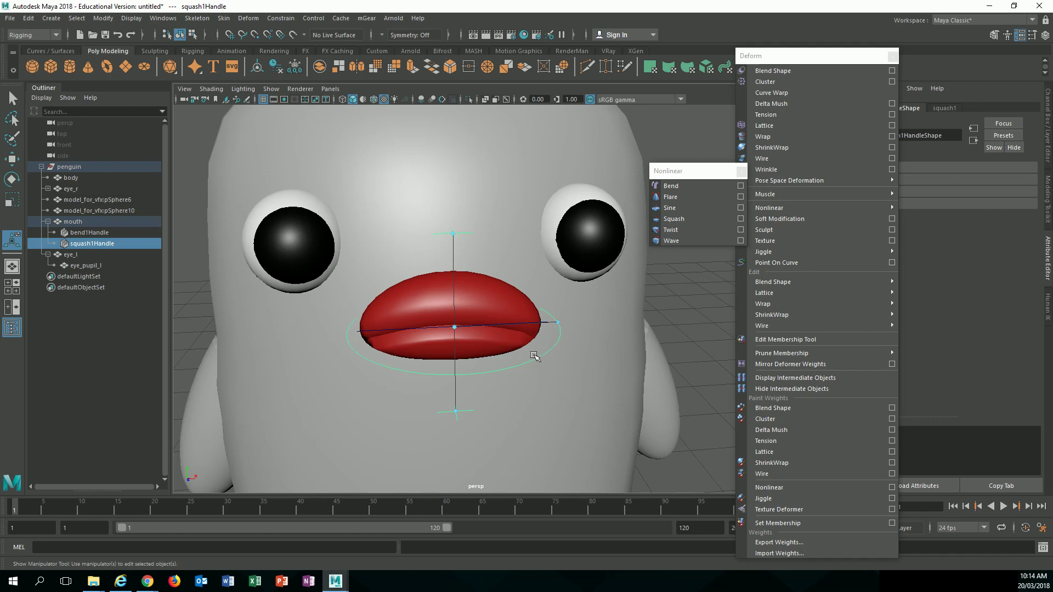
{"action": "left_click_drag", "start_coordinate": [534, 357], "coordinate": [496, 345], "text": "alt"}
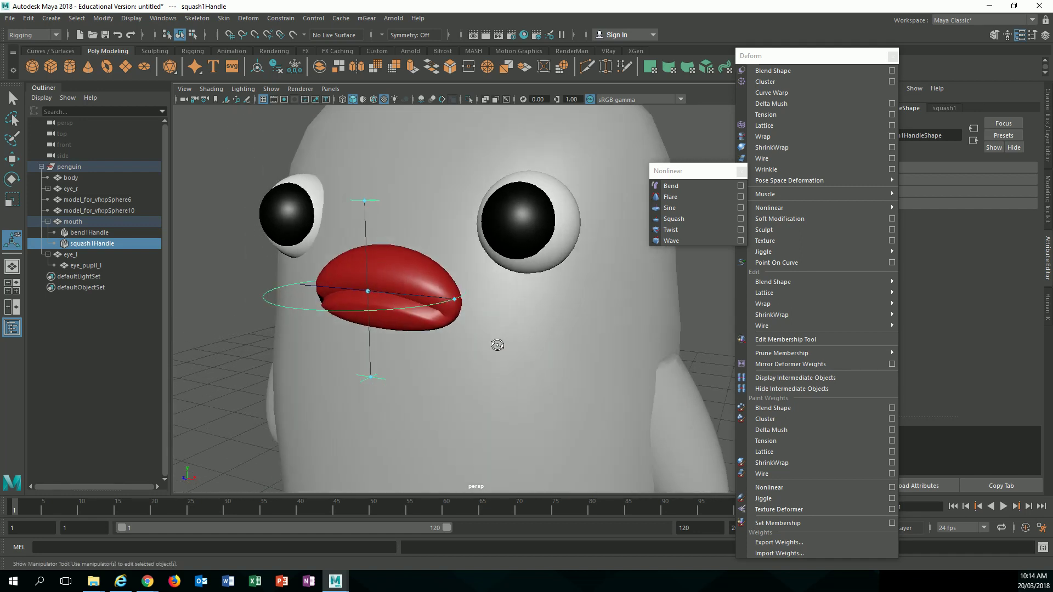
Try the squash handle's side manipulator on the mouth, undo the change, and select the bend handle
{"action": "mouse_move", "coordinate": [457, 299]}
{"action": "left_mouse_down"}
{"action": "mouse_move", "coordinate": [441, 301]}
{"action": "mouse_move", "coordinate": [462, 307]}
{"action": "mouse_move", "coordinate": [436, 301]}
{"action": "mouse_move", "coordinate": [486, 301]}
{"action": "mouse_move", "coordinate": [445, 299]}
{"action": "mouse_move", "coordinate": [455, 299]}
{"action": "left_mouse_up"}
{"action": "left_click_drag", "start_coordinate": [369, 283], "coordinate": [386, 275], "text": "alt"}
{"action": "left_click", "coordinate": [405, 290]}
{"action": "key", "text": "ctrl+z"}
{"action": "key", "text": "alt+space"}
{"action": "left_click_drag", "start_coordinate": [403, 315], "coordinate": [435, 311], "text": "alt"}
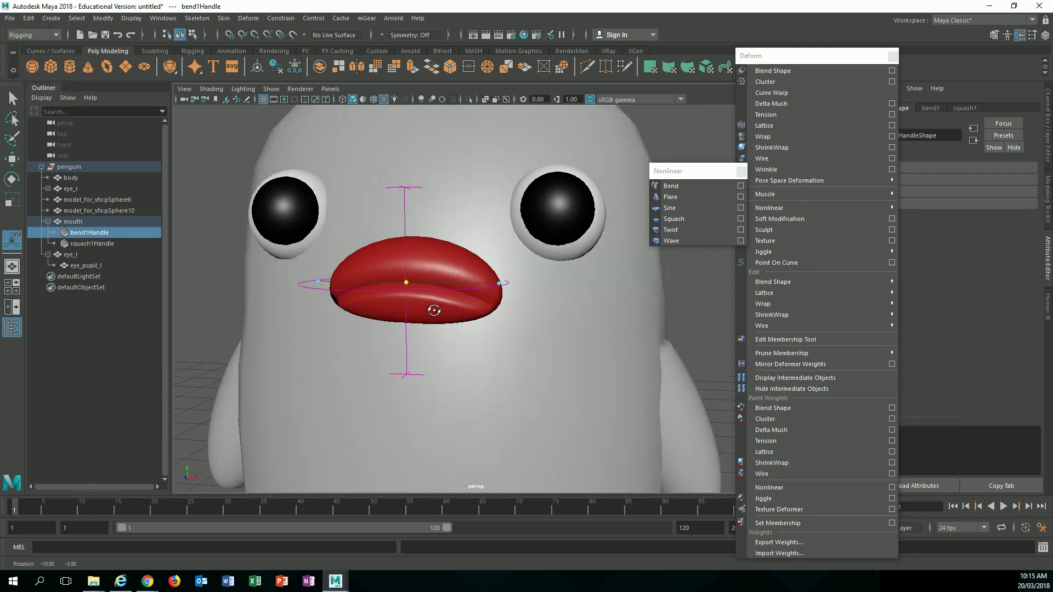
Select the right eye, try rotating it with the Rotate tool, and undo the rotation
{"action": "right_click_drag", "start_coordinate": [416, 307], "coordinate": [315, 261], "text": "alt"}
{"action": "left_click_drag", "start_coordinate": [503, 298], "coordinate": [463, 329], "text": "alt"}
{"action": "left_click", "coordinate": [530, 276]}
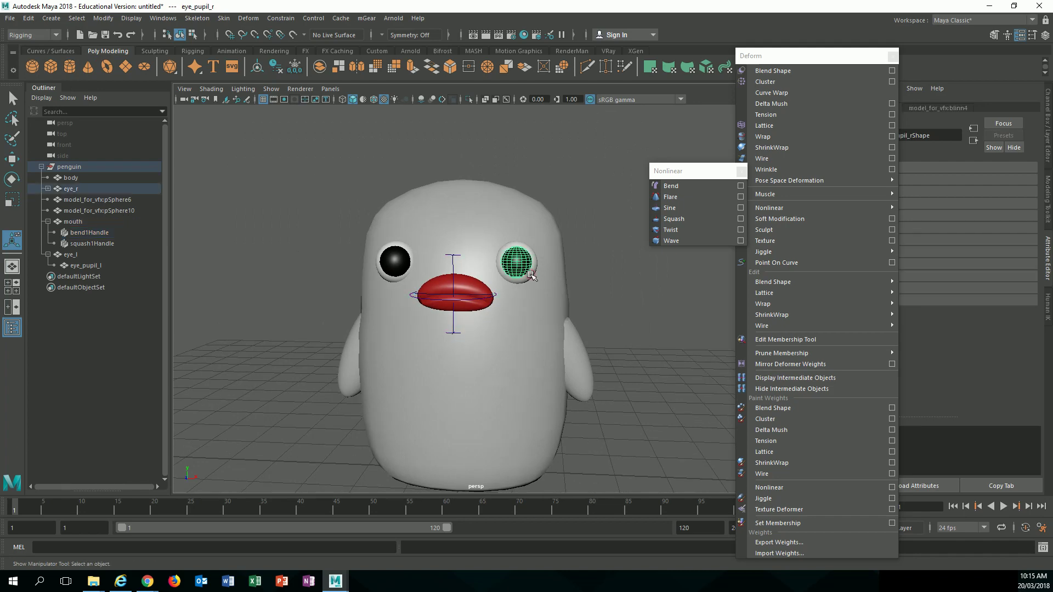
{"action": "key", "text": "e"}
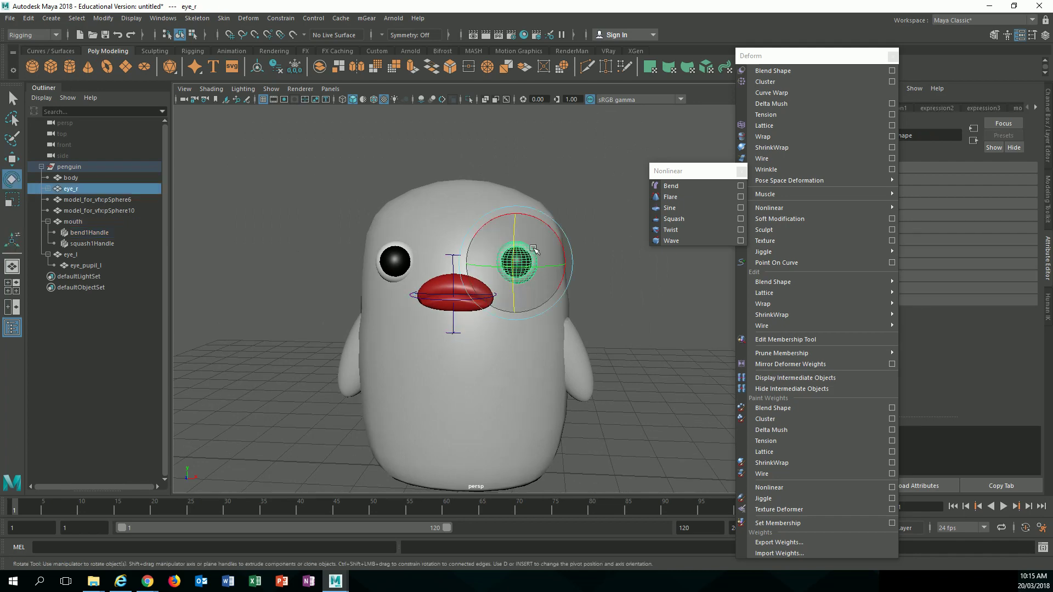
{"action": "left_click_drag", "start_coordinate": [521, 262], "coordinate": [536, 236]}
{"action": "key", "text": "ctrl+z"}
Check what the body and the whole penguin group select, and clear the selection
{"action": "right_click_drag", "start_coordinate": [469, 293], "coordinate": [451, 280], "text": "alt"}
{"action": "left_click_drag", "start_coordinate": [489, 321], "coordinate": [516, 327], "text": "alt"}
{"action": "left_click_drag", "start_coordinate": [555, 382], "coordinate": [530, 371], "text": "alt"}
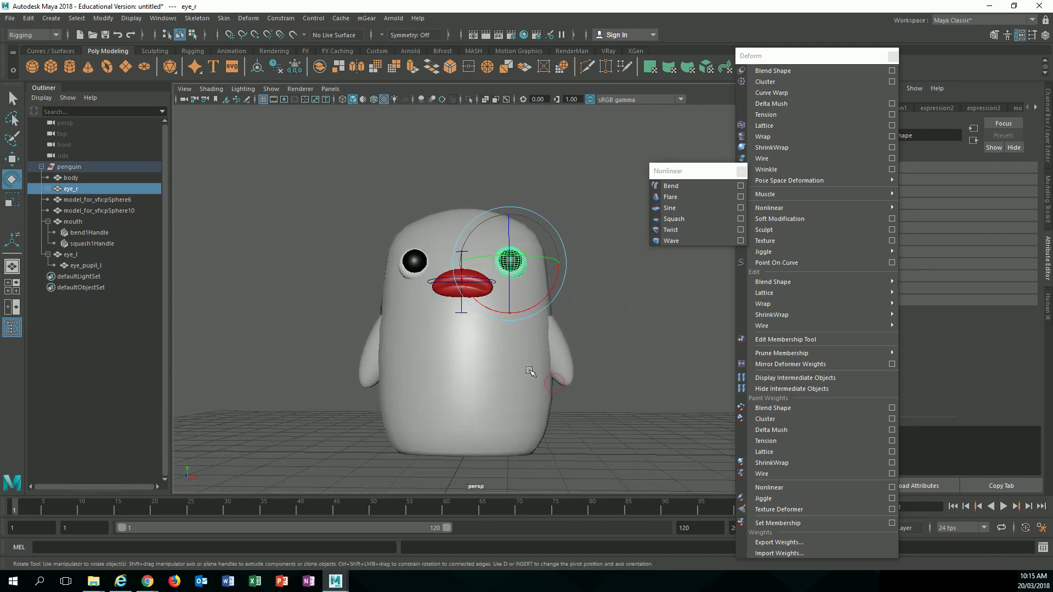
{"action": "left_click", "coordinate": [501, 379]}
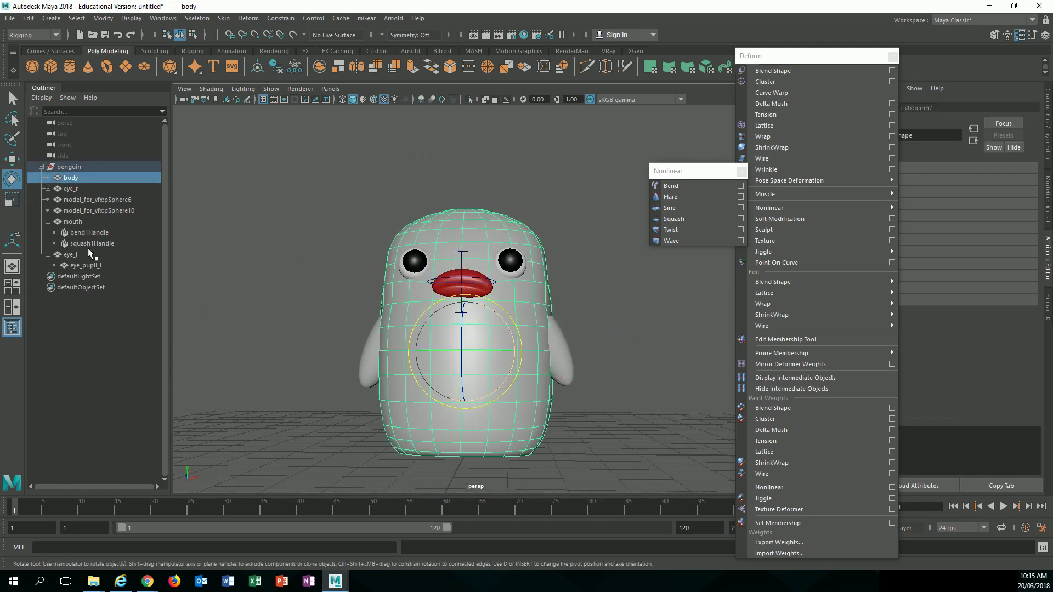
{"action": "left_click", "coordinate": [66, 166]}
{"action": "left_click", "coordinate": [282, 243]}
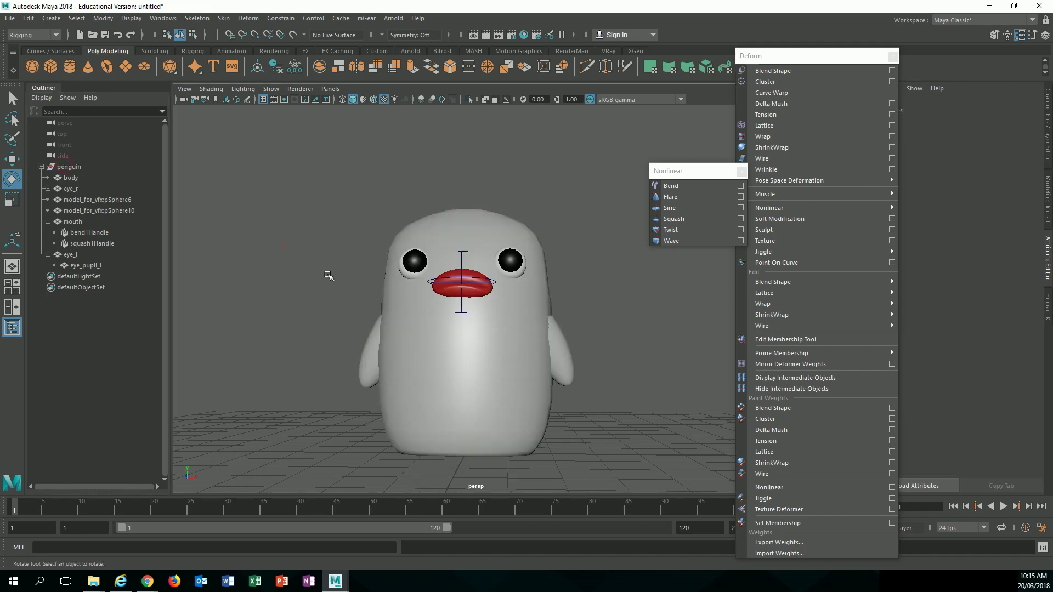
Close the floating Deform and Nonlinear menus
{"action": "scroll", "coordinate": [379, 299], "scroll_direction": "down", "scroll_amount": 6}
{"action": "left_click_drag", "start_coordinate": [407, 316], "coordinate": [358, 341], "text": "alt"}
{"action": "right_click_drag", "start_coordinate": [360, 344], "coordinate": [413, 337], "text": "alt"}
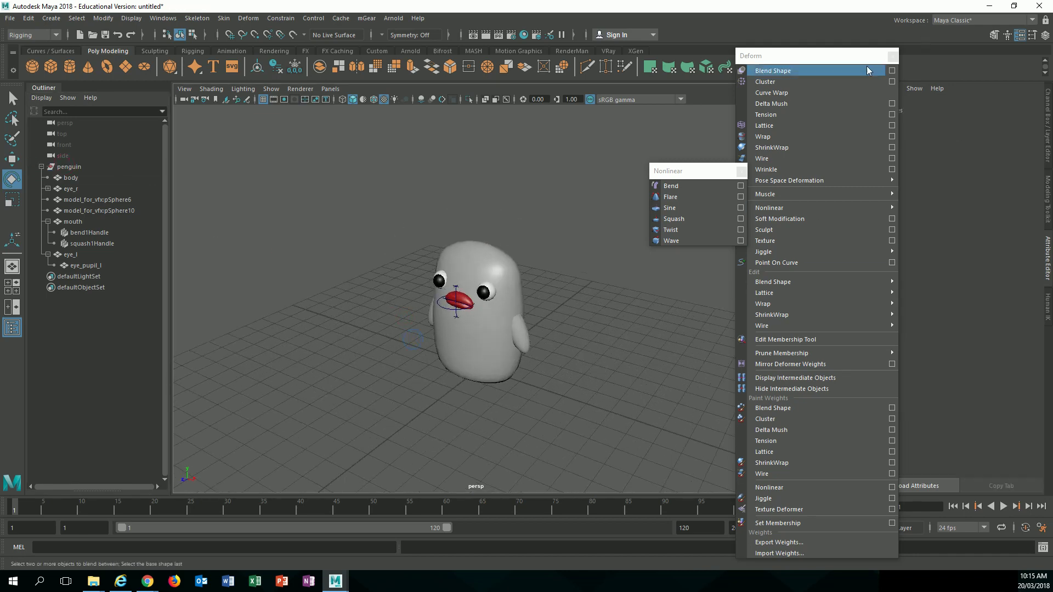
{"action": "left_click", "coordinate": [893, 56]}
{"action": "left_click", "coordinate": [741, 171]}
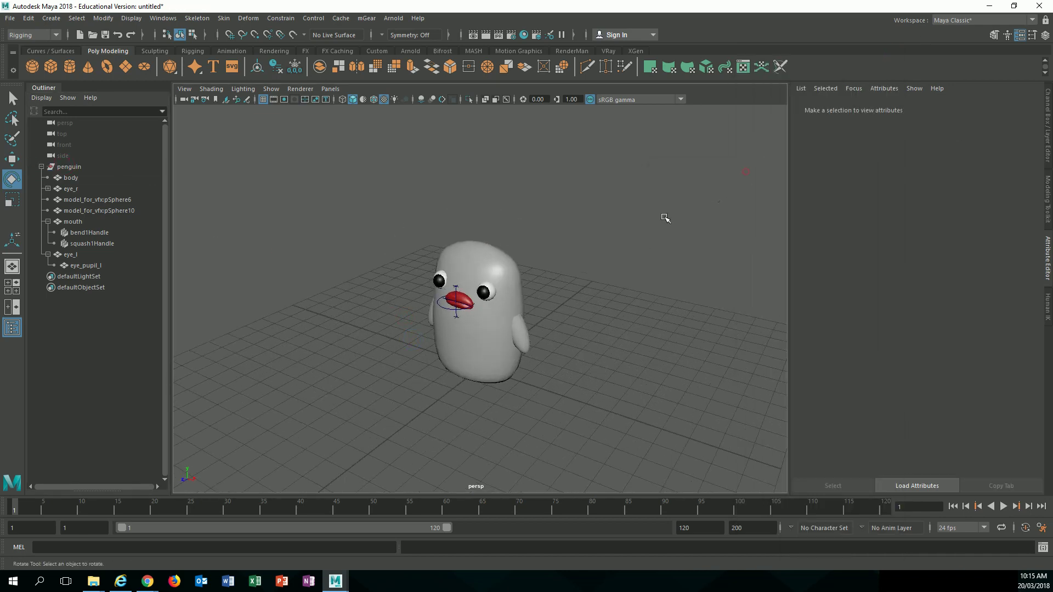
{"action": "right_click_drag", "start_coordinate": [577, 245], "coordinate": [581, 282], "text": "alt"}
{"action": "left_click_drag", "start_coordinate": [581, 282], "coordinate": [571, 246], "text": "alt"}
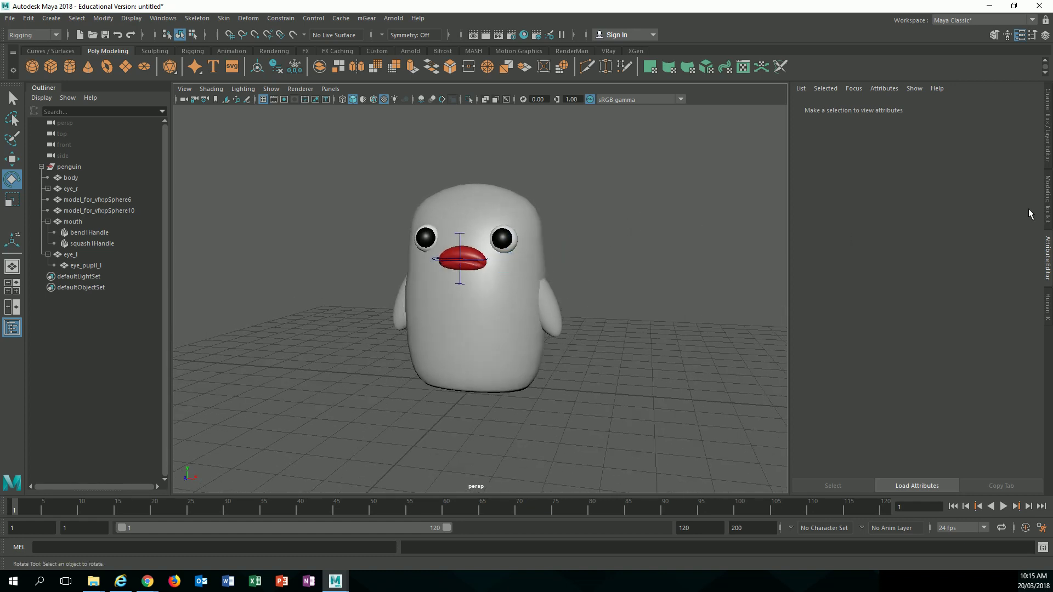
Display the Human IK character controls and check the list of available characters
{"action": "left_click", "coordinate": [1047, 301]}
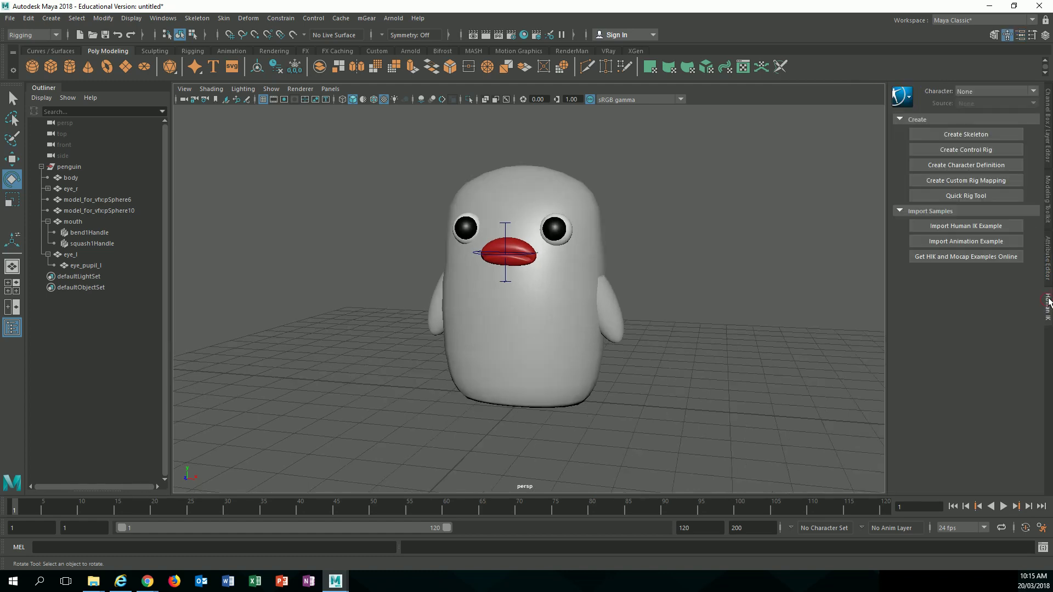
{"action": "left_click", "coordinate": [1021, 35]}
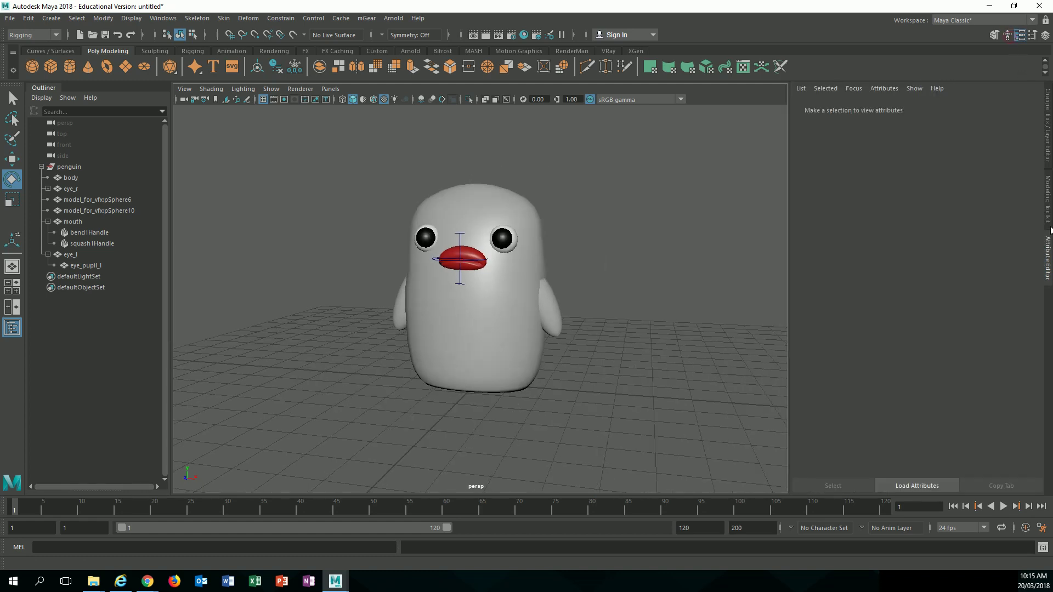
{"action": "left_click", "coordinate": [1007, 38]}
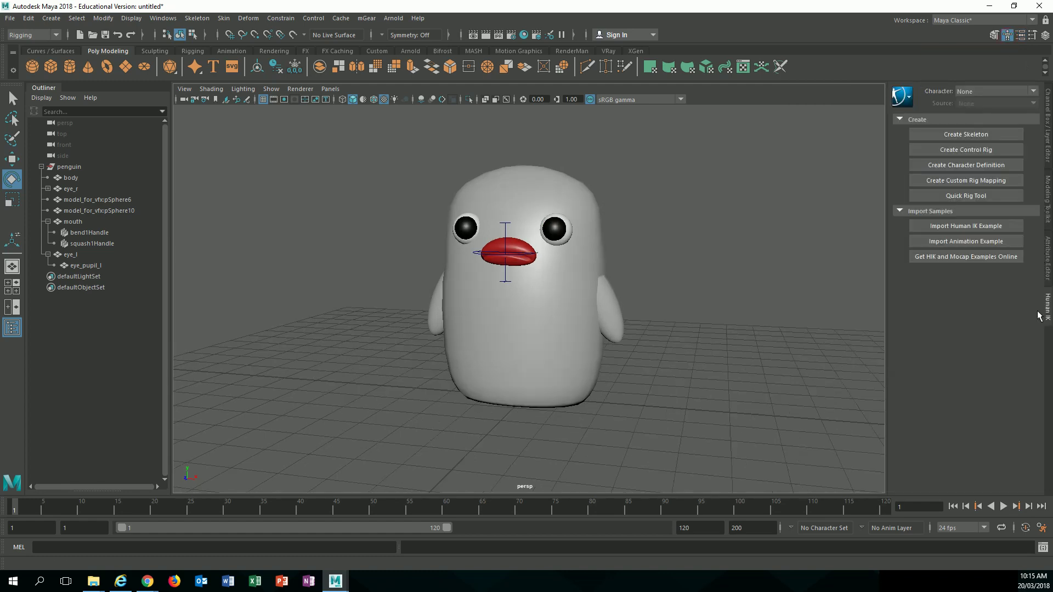
{"action": "left_click", "coordinate": [1001, 91]}
{"action": "left_click", "coordinate": [1000, 90]}
{"action": "scroll", "coordinate": [628, 226], "scroll_direction": "up", "scroll_amount": 5}
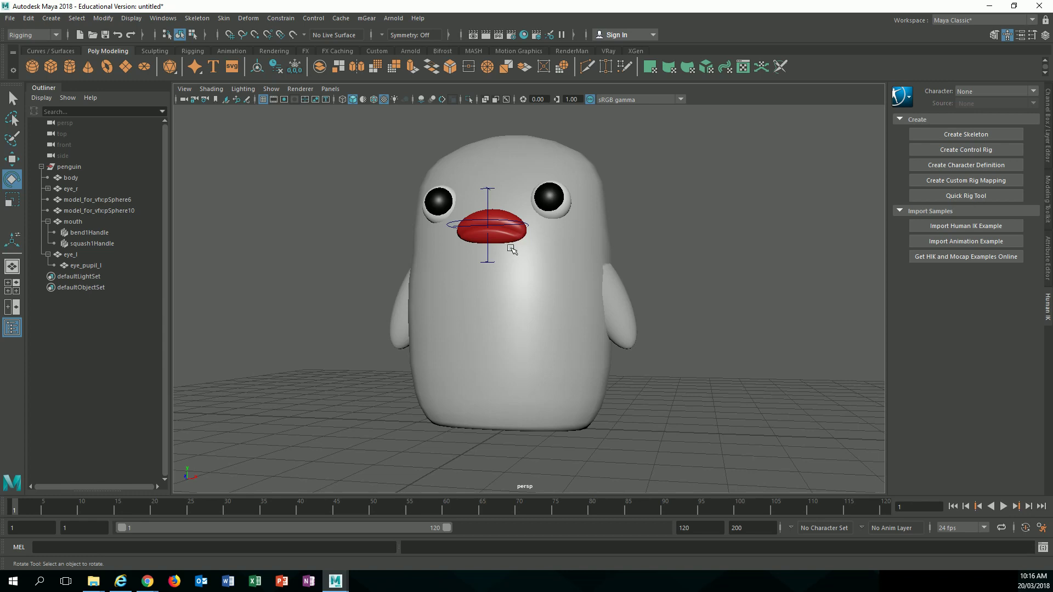
Rename the penguin's two arm meshes, pSphere6 and pSphere10, as arm_r and arm_l in the Outliner
{"action": "left_click_drag", "start_coordinate": [504, 264], "coordinate": [543, 266], "text": "alt"}
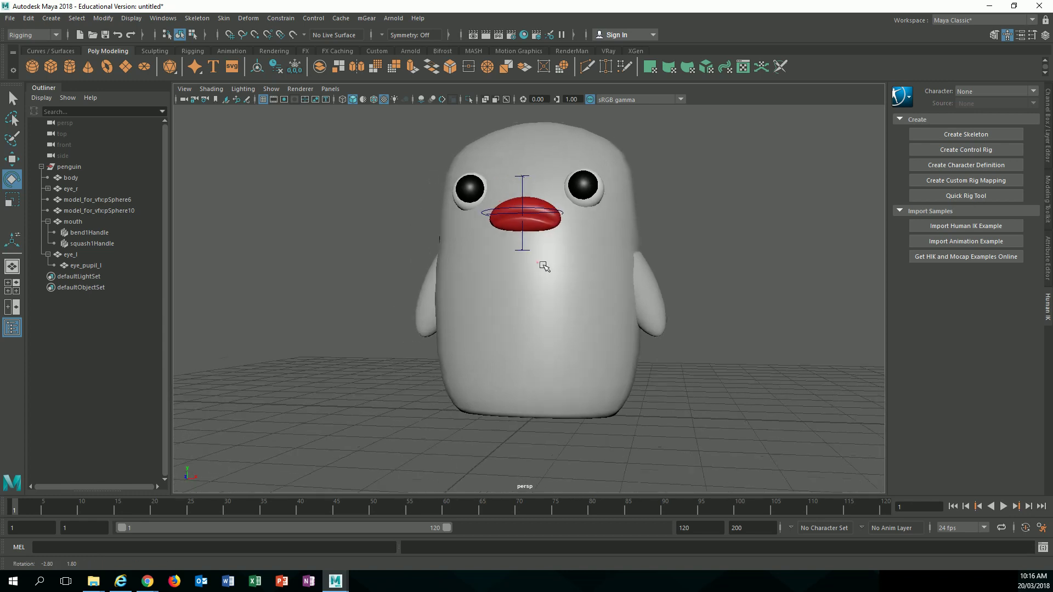
{"action": "left_click", "coordinate": [105, 200]}
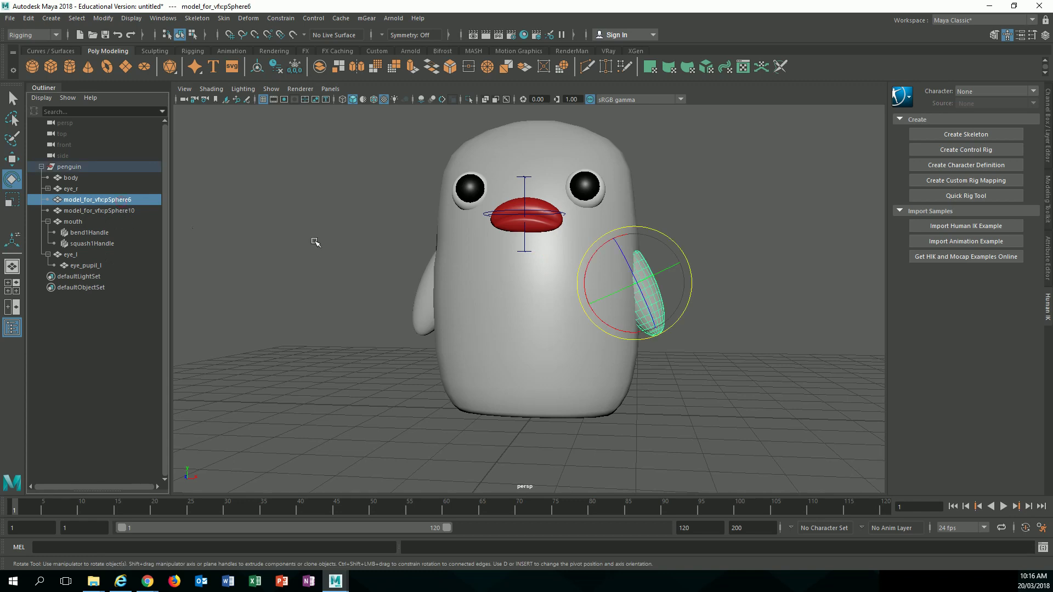
{"action": "double_click", "coordinate": [114, 201]}
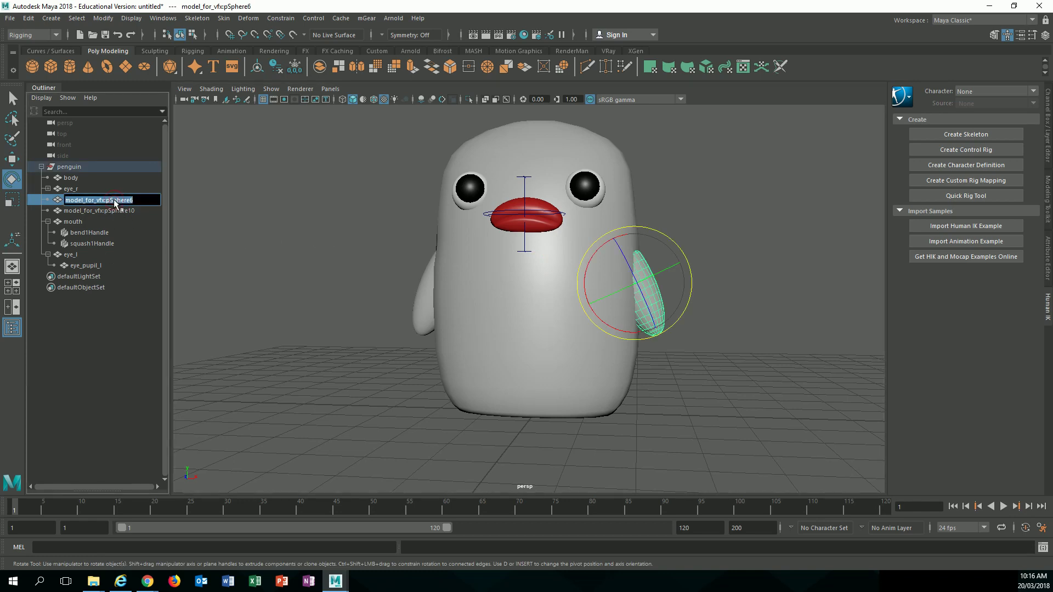
{"action": "type", "text": "arm"}
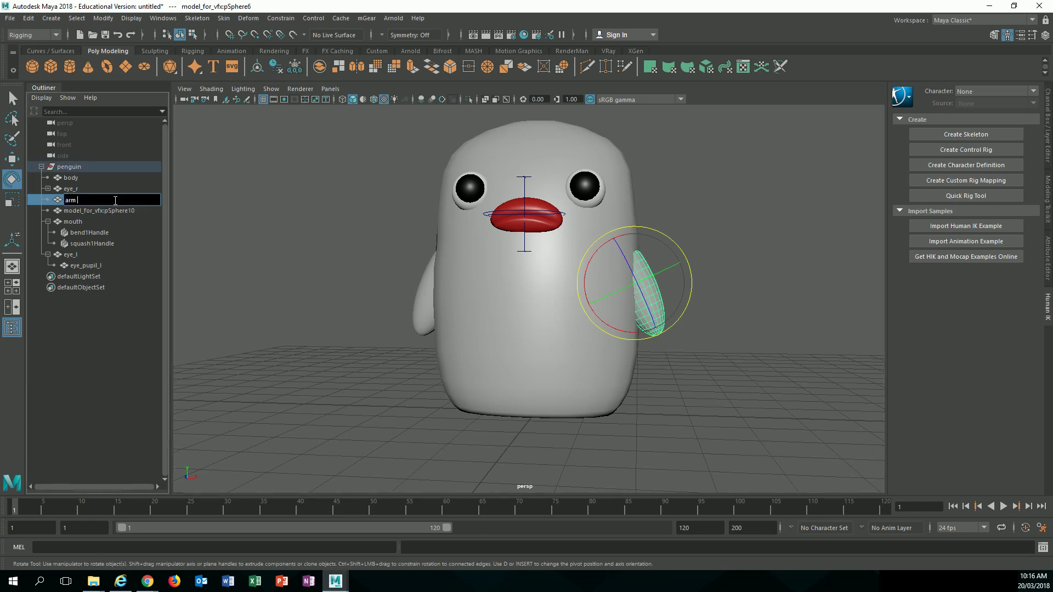
{"action": "type", "text": "_r"}
{"action": "key", "text": "Return"}
{"action": "double_click", "coordinate": [117, 212]}
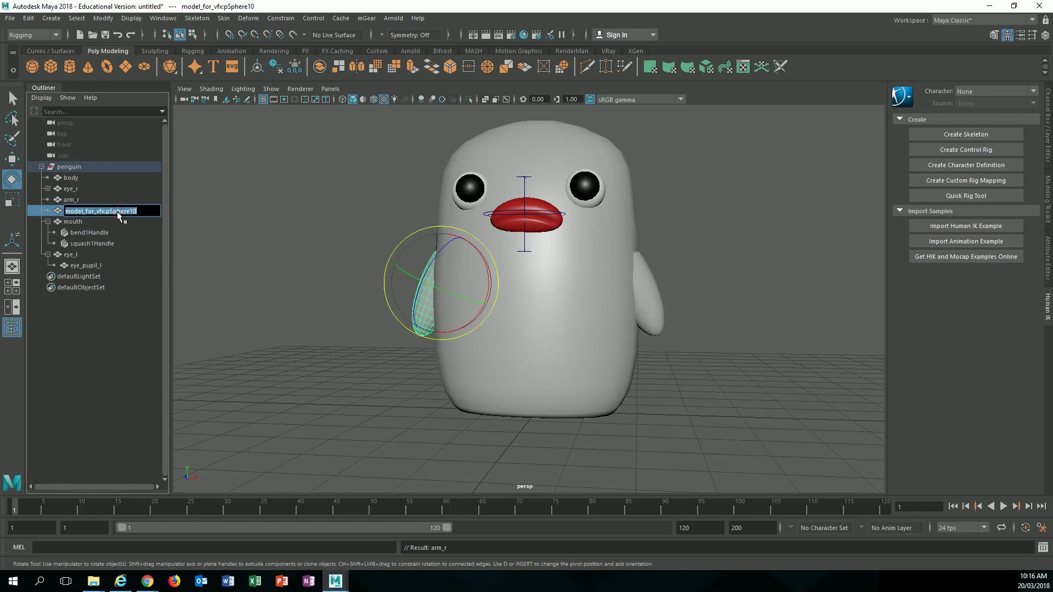
{"action": "type", "text": "arm_l"}
{"action": "key", "text": "Return"}
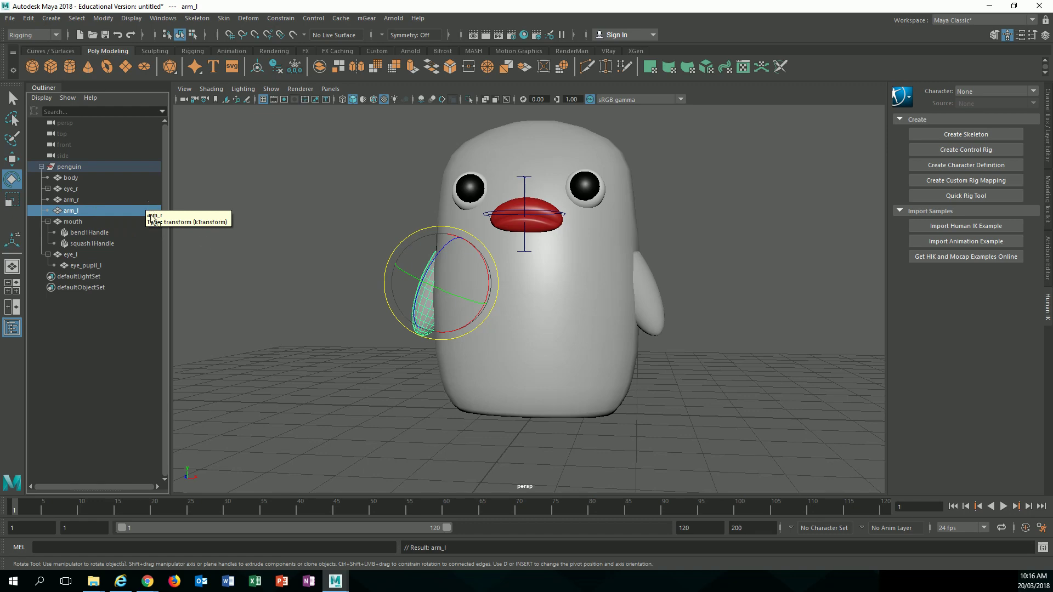
Examine the penguin's body and arms from the front, and clear the selection
{"action": "left_click_drag", "start_coordinate": [697, 277], "coordinate": [640, 285], "text": "alt"}
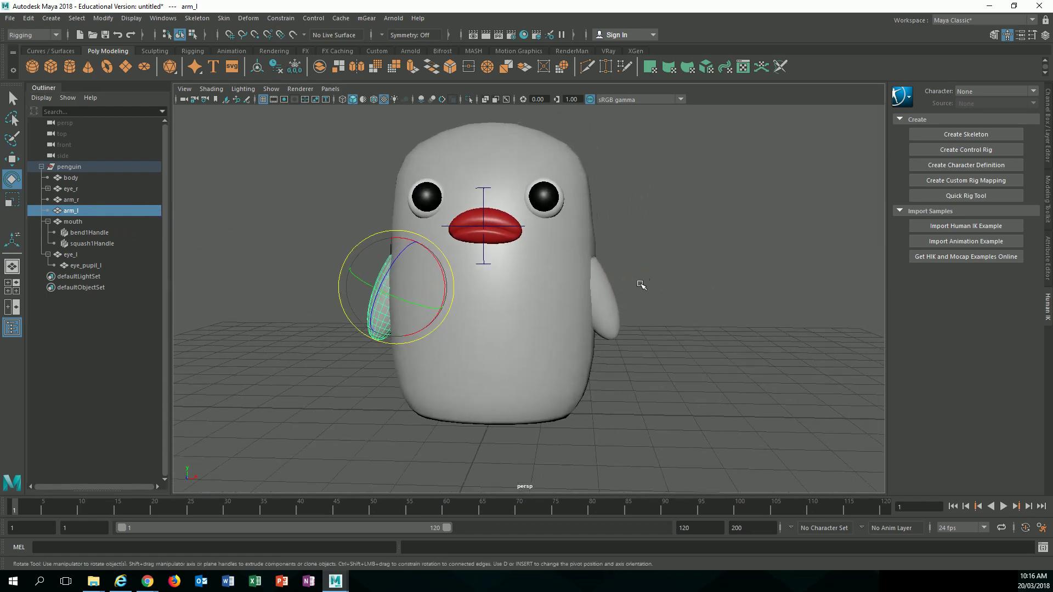
{"action": "right_click_drag", "start_coordinate": [641, 284], "coordinate": [698, 293], "text": "alt"}
{"action": "middle_click_drag", "start_coordinate": [697, 293], "coordinate": [721, 336], "text": "alt"}
{"action": "left_click_drag", "start_coordinate": [722, 336], "coordinate": [694, 339], "text": "alt"}
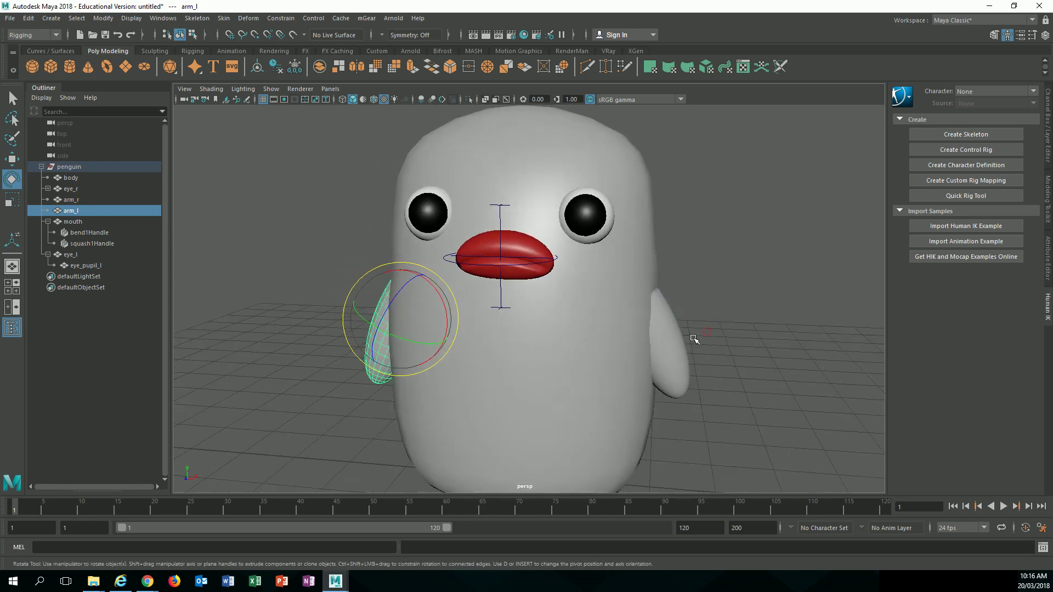
{"action": "middle_click_drag", "start_coordinate": [694, 339], "coordinate": [706, 304], "text": "alt"}
{"action": "scroll", "coordinate": [706, 304], "scroll_direction": "down", "scroll_amount": 3}
{"action": "scroll", "coordinate": [707, 304], "scroll_direction": "up", "scroll_amount": 3}
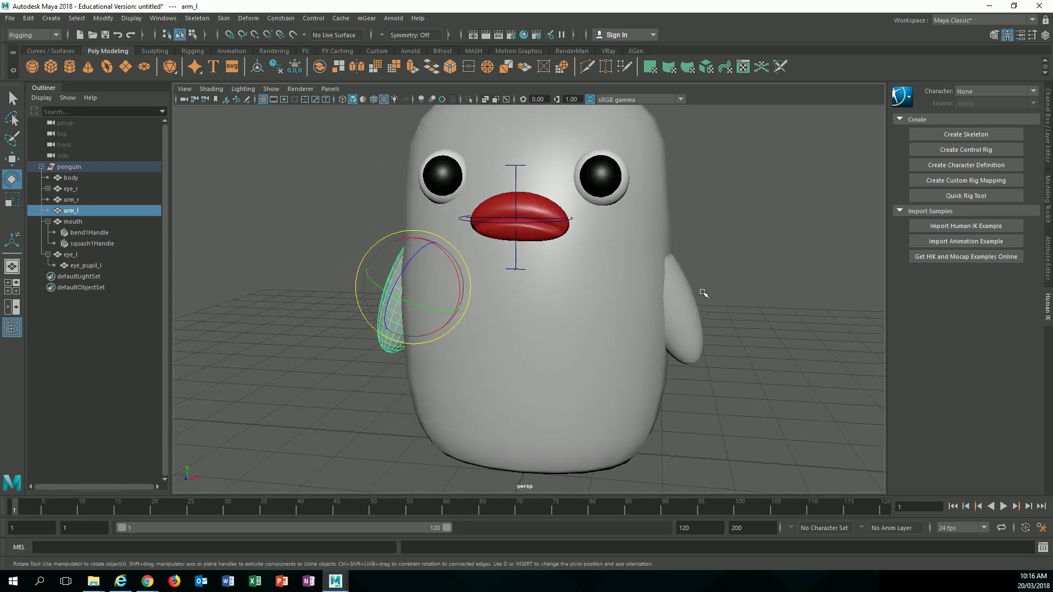
{"action": "left_click", "coordinate": [703, 292]}
{"action": "middle_click_drag", "start_coordinate": [718, 238], "coordinate": [710, 242], "text": "alt"}
{"action": "right_click_drag", "start_coordinate": [710, 242], "coordinate": [658, 233], "text": "alt"}
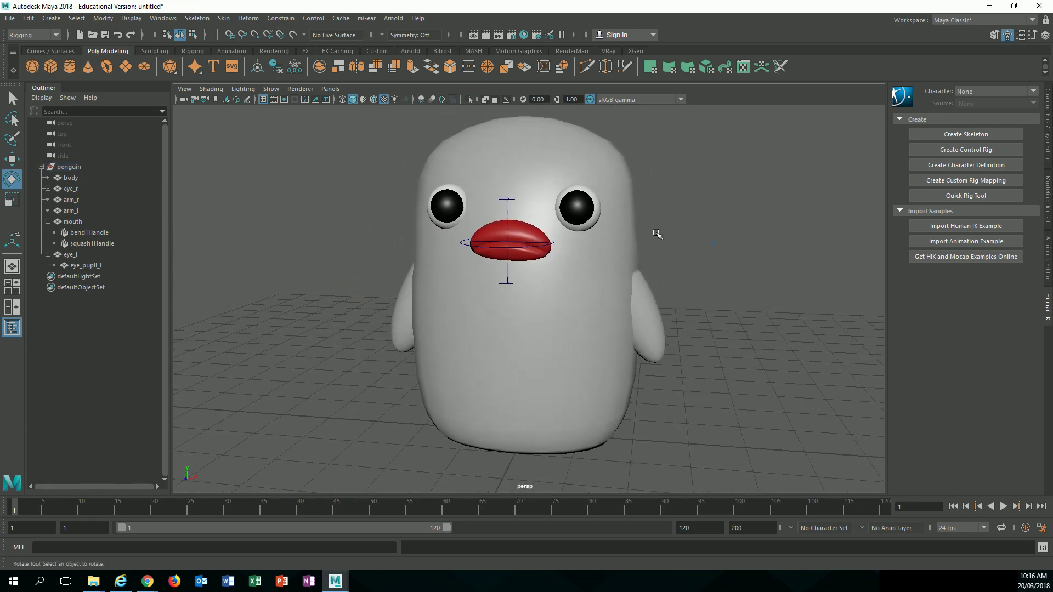
Create a Human IK skeleton for a new character and compare its size with the penguin
{"action": "left_click", "coordinate": [951, 138]}
{"action": "scroll", "coordinate": [681, 245], "scroll_direction": "down", "scroll_amount": 5}
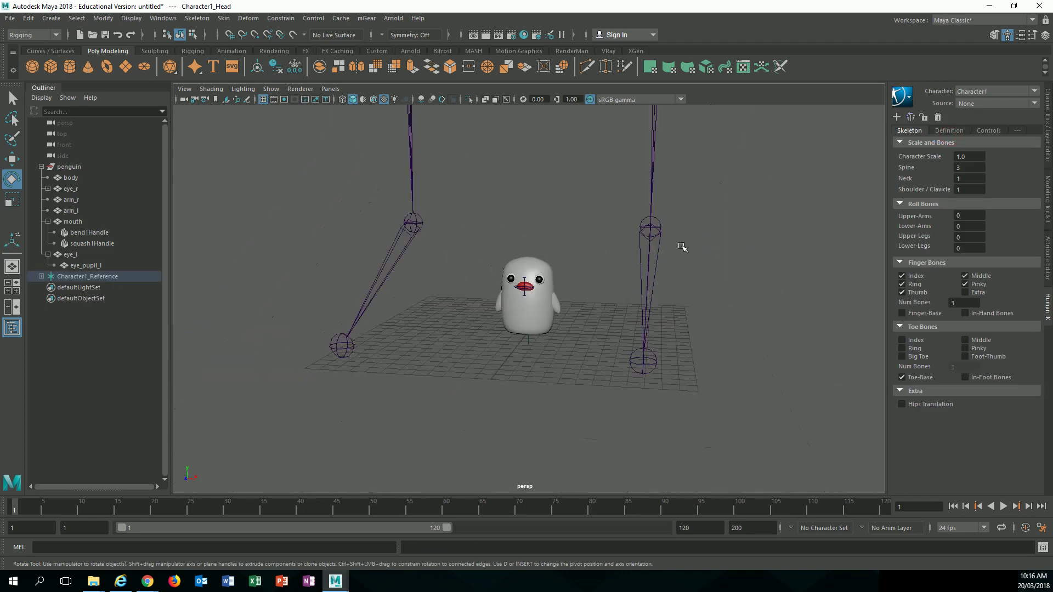
{"action": "scroll", "coordinate": [682, 247], "scroll_direction": "down", "scroll_amount": 8}
{"action": "scroll", "coordinate": [682, 247], "scroll_direction": "up", "scroll_amount": 2}
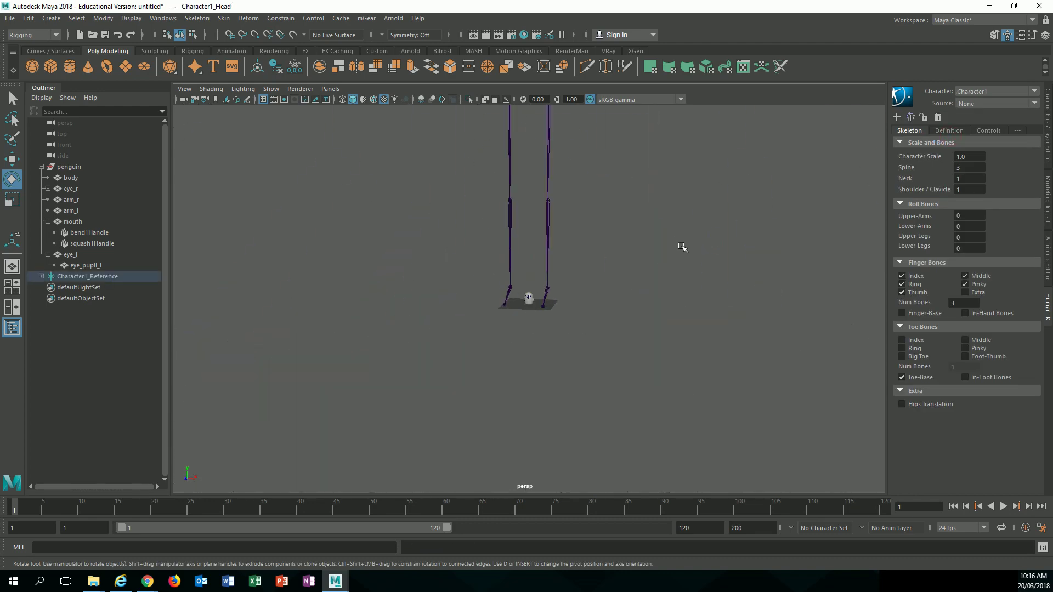
{"action": "scroll", "coordinate": [682, 247], "scroll_direction": "up", "scroll_amount": 2}
{"action": "middle_click_drag", "start_coordinate": [624, 195], "coordinate": [648, 335], "text": "alt"}
{"action": "scroll", "coordinate": [644, 334], "scroll_direction": "down", "scroll_amount": 4}
{"action": "scroll", "coordinate": [628, 336], "scroll_direction": "up", "scroll_amount": 3}
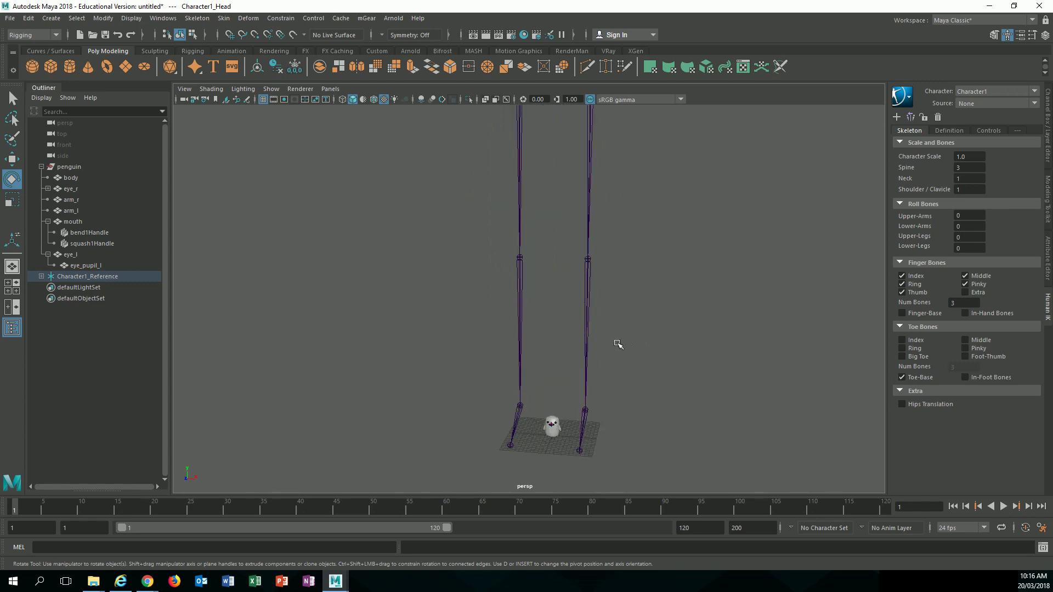
{"action": "scroll", "coordinate": [605, 344], "scroll_direction": "down", "scroll_amount": 3}
{"action": "scroll", "coordinate": [602, 346], "scroll_direction": "up", "scroll_amount": 4}
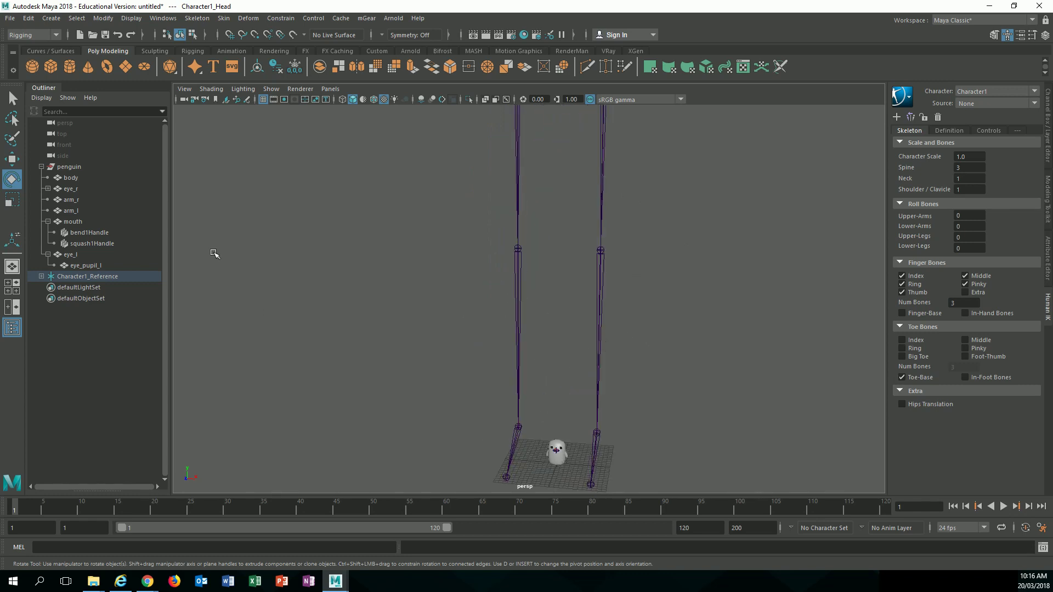
Select the penguin group and scale it up uniformly to nearly the height of the skeleton's legs
{"action": "left_click", "coordinate": [61, 168]}
{"action": "key", "text": "r"}
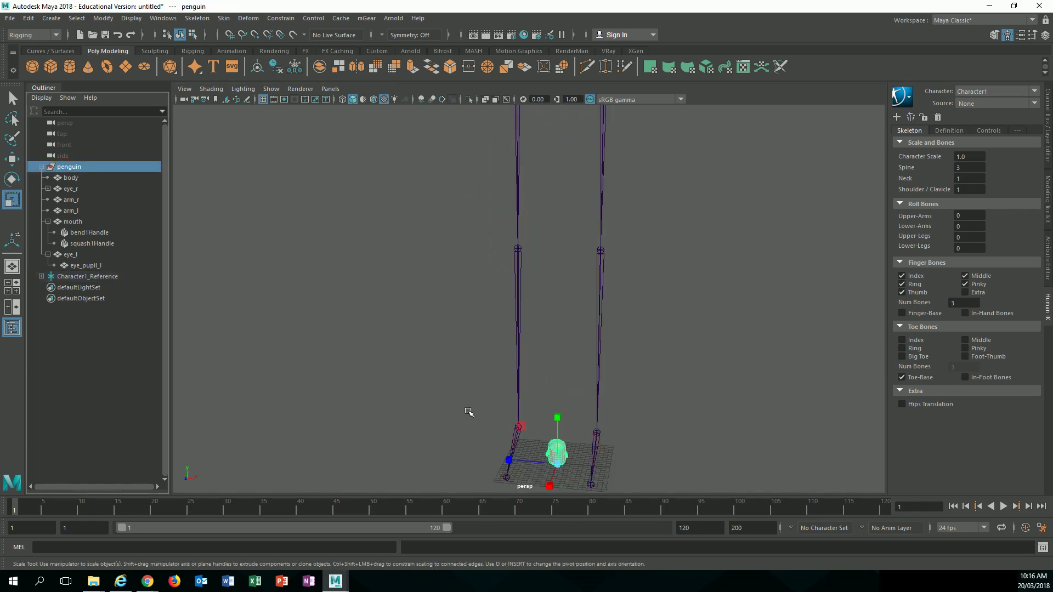
{"action": "left_click_drag", "start_coordinate": [560, 462], "coordinate": [995, 421]}
{"action": "scroll", "coordinate": [648, 405], "scroll_direction": "down", "scroll_amount": 5}
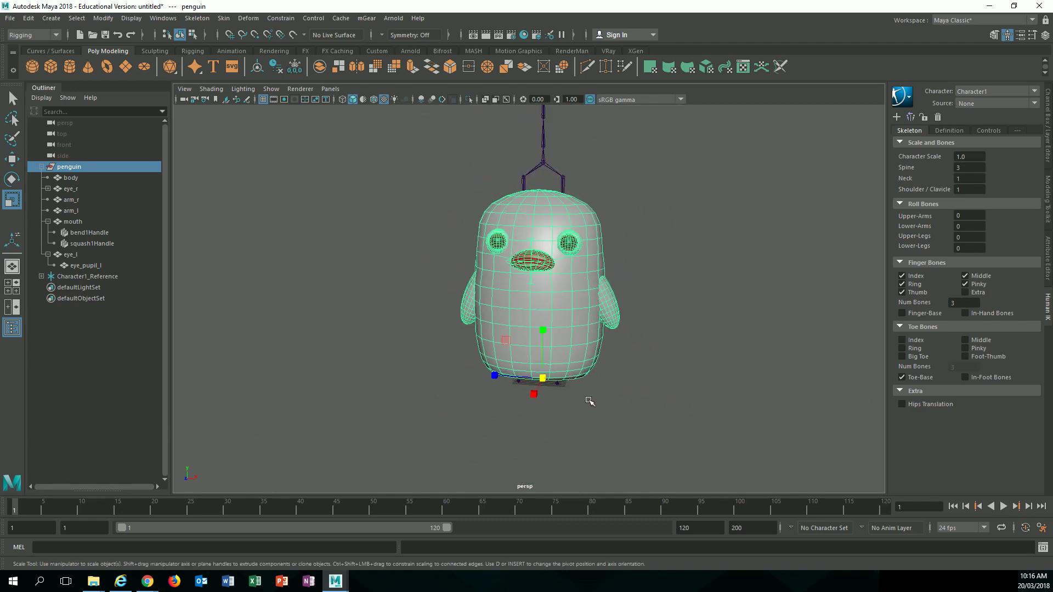
Display the scene in wireframe and scale the penguin group down slightly against the skeleton's legs
{"action": "key", "text": "4"}
{"action": "scroll", "coordinate": [590, 364], "scroll_direction": "up", "scroll_amount": 5}
{"action": "scroll", "coordinate": [569, 364], "scroll_direction": "down", "scroll_amount": 3}
{"action": "left_click_drag", "start_coordinate": [552, 365], "coordinate": [574, 366], "text": "alt"}
{"action": "scroll", "coordinate": [572, 414], "scroll_direction": "down", "scroll_amount": 3}
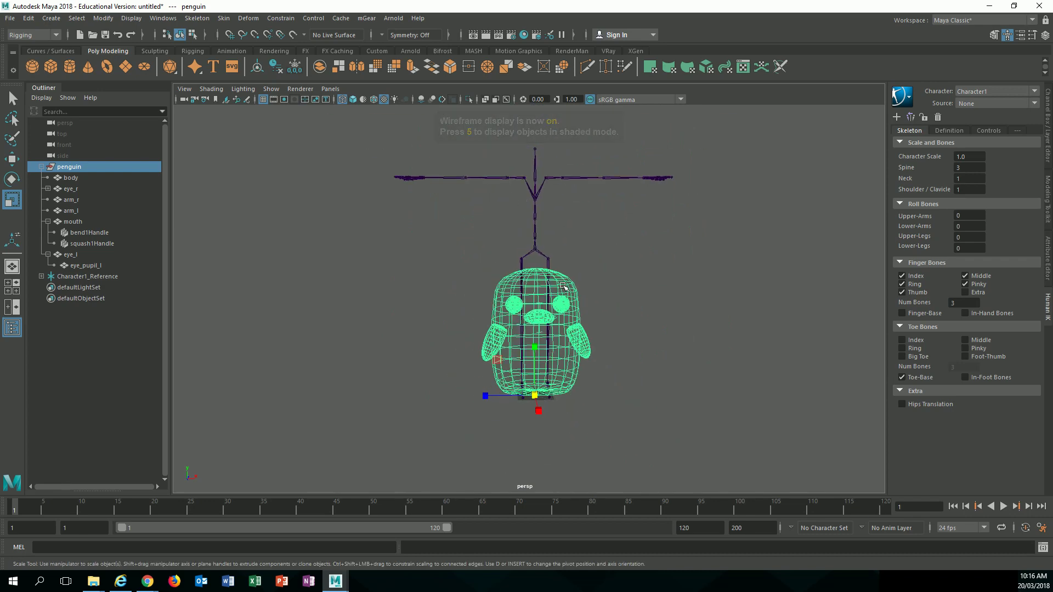
{"action": "scroll", "coordinate": [546, 289], "scroll_direction": "up", "scroll_amount": 5}
{"action": "scroll", "coordinate": [582, 360], "scroll_direction": "up", "scroll_amount": 2}
{"action": "scroll", "coordinate": [576, 362], "scroll_direction": "down", "scroll_amount": 5}
{"action": "middle_click_drag", "start_coordinate": [575, 362], "coordinate": [574, 357], "text": "alt"}
{"action": "scroll", "coordinate": [574, 362], "scroll_direction": "up", "scroll_amount": 2}
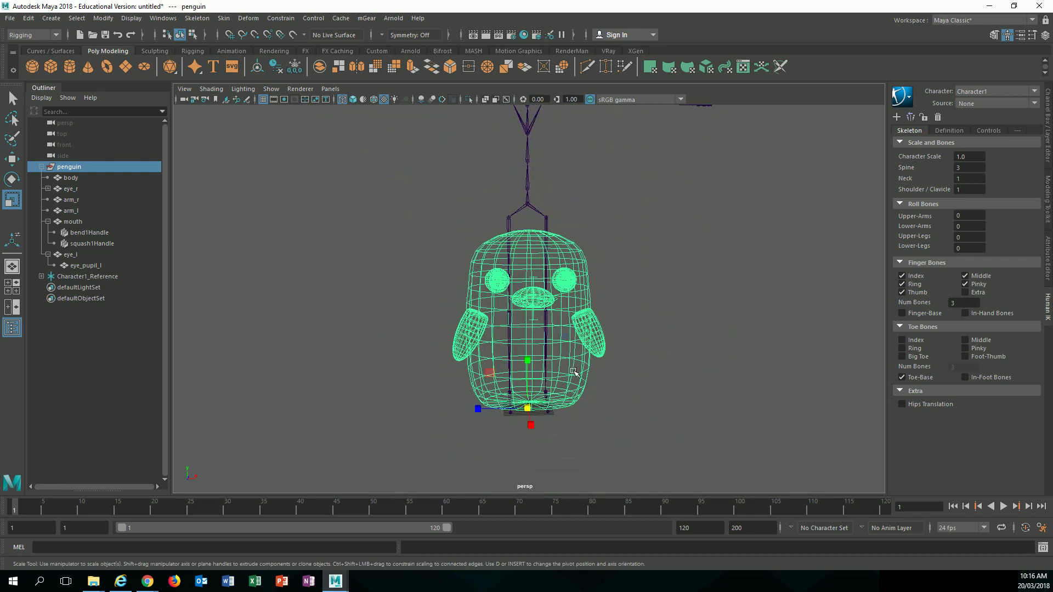
{"action": "left_click_drag", "start_coordinate": [528, 409], "coordinate": [476, 419]}
Scale the penguin group down further and compare its size with the whole skeleton
{"action": "scroll", "coordinate": [529, 392], "scroll_direction": "up", "scroll_amount": 5}
{"action": "left_click_drag", "start_coordinate": [529, 392], "coordinate": [526, 384], "text": "alt"}
{"action": "middle_click_drag", "start_coordinate": [527, 384], "coordinate": [532, 347], "text": "alt"}
{"action": "scroll", "coordinate": [531, 345], "scroll_direction": "down", "scroll_amount": 2}
{"action": "scroll", "coordinate": [531, 148], "scroll_direction": "up", "scroll_amount": 4}
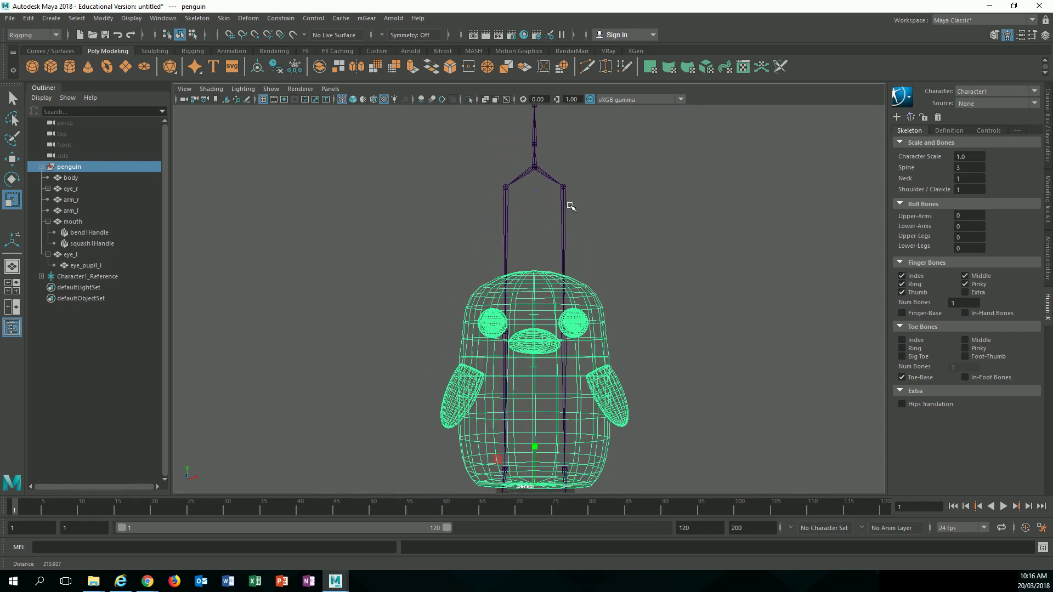
{"action": "scroll", "coordinate": [523, 162], "scroll_direction": "up", "scroll_amount": 2}
{"action": "scroll", "coordinate": [524, 165], "scroll_direction": "down", "scroll_amount": 4}
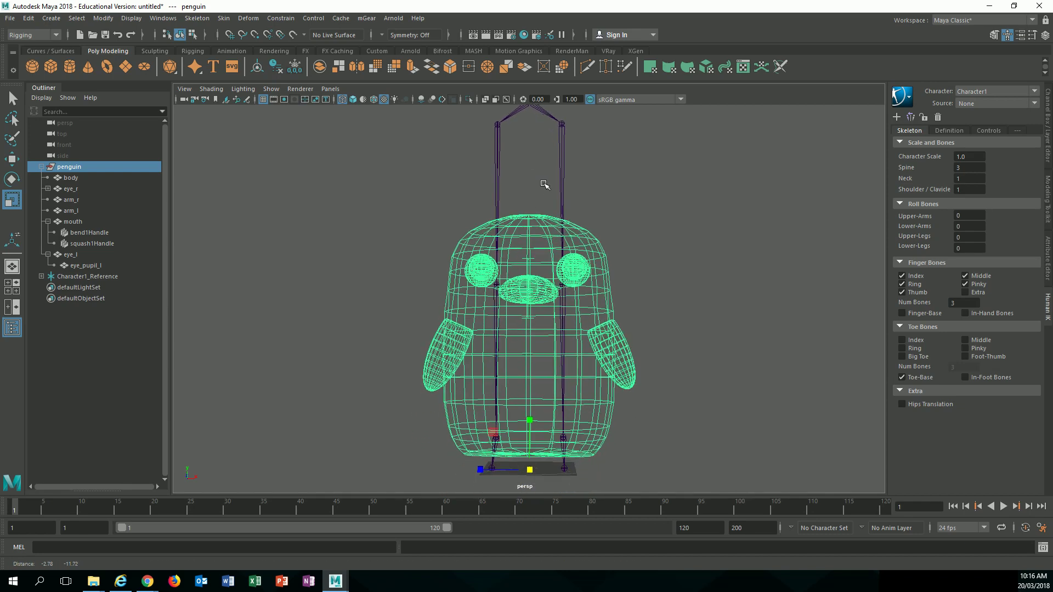
{"action": "left_click_drag", "start_coordinate": [533, 407], "coordinate": [497, 426]}
{"action": "left_click_drag", "start_coordinate": [747, 316], "coordinate": [708, 344], "text": "alt"}
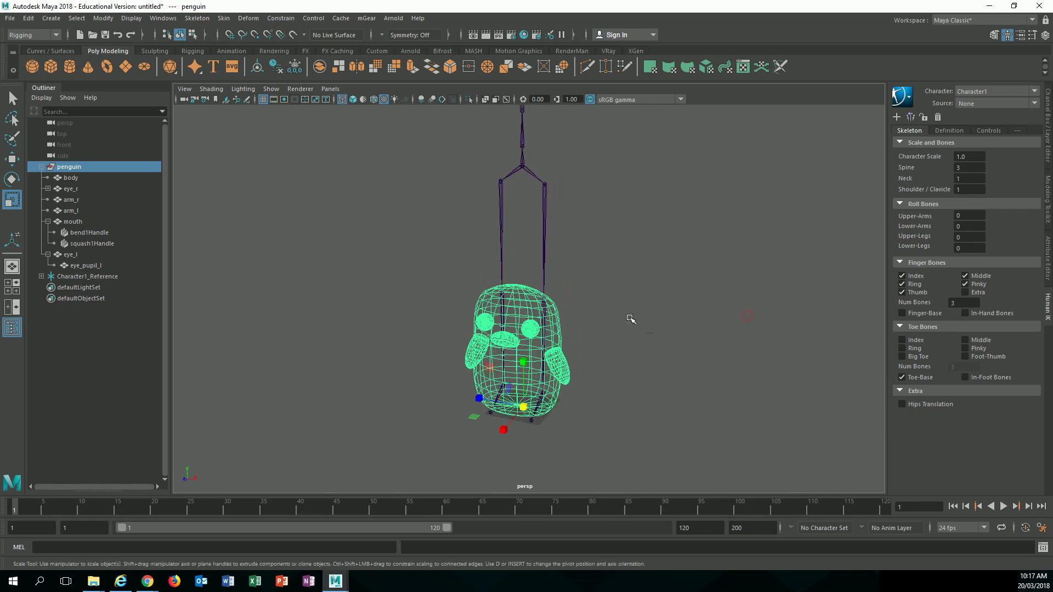
{"action": "left_click_drag", "start_coordinate": [630, 319], "coordinate": [662, 330], "text": "alt"}
{"action": "middle_click_drag", "start_coordinate": [638, 197], "coordinate": [581, 330], "text": "alt"}
{"action": "scroll", "coordinate": [620, 297], "scroll_direction": "down", "scroll_amount": 5}
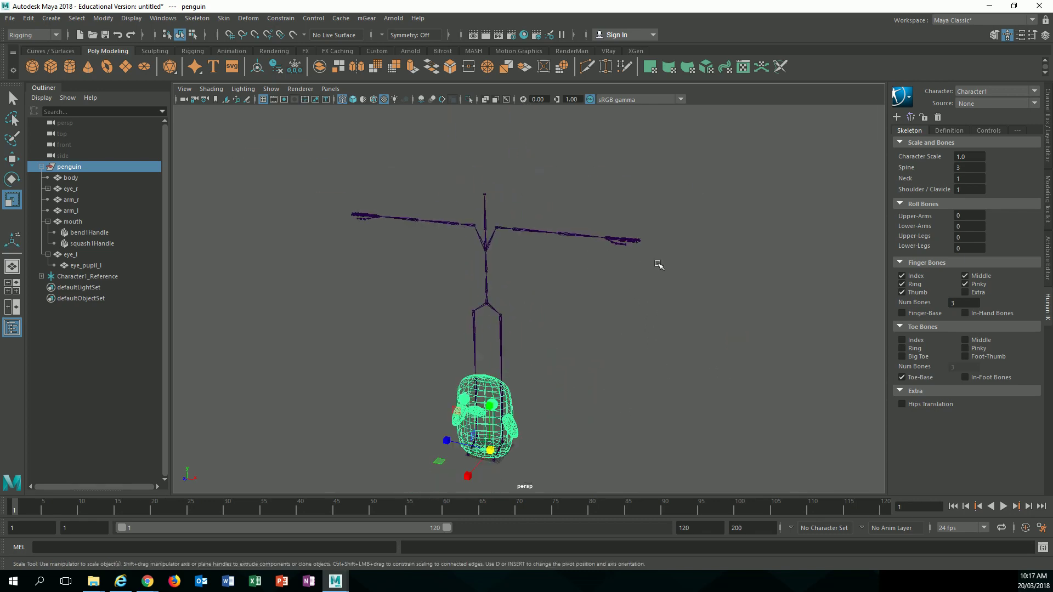
Remove the thumb, ring, index, pinky and middle finger bones from the Human IK skeleton
{"action": "scroll", "coordinate": [656, 263], "scroll_direction": "up", "scroll_amount": 6}
{"action": "left_click_drag", "start_coordinate": [657, 259], "coordinate": [675, 281], "text": "alt"}
{"action": "left_click", "coordinate": [906, 292]}
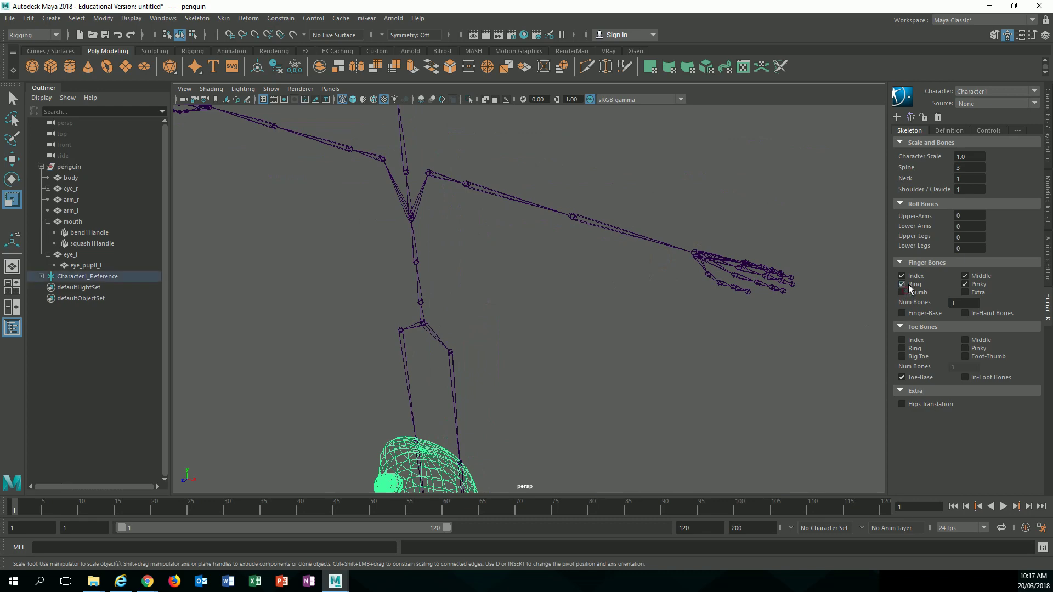
{"action": "left_click", "coordinate": [910, 285]}
{"action": "left_click", "coordinate": [915, 276]}
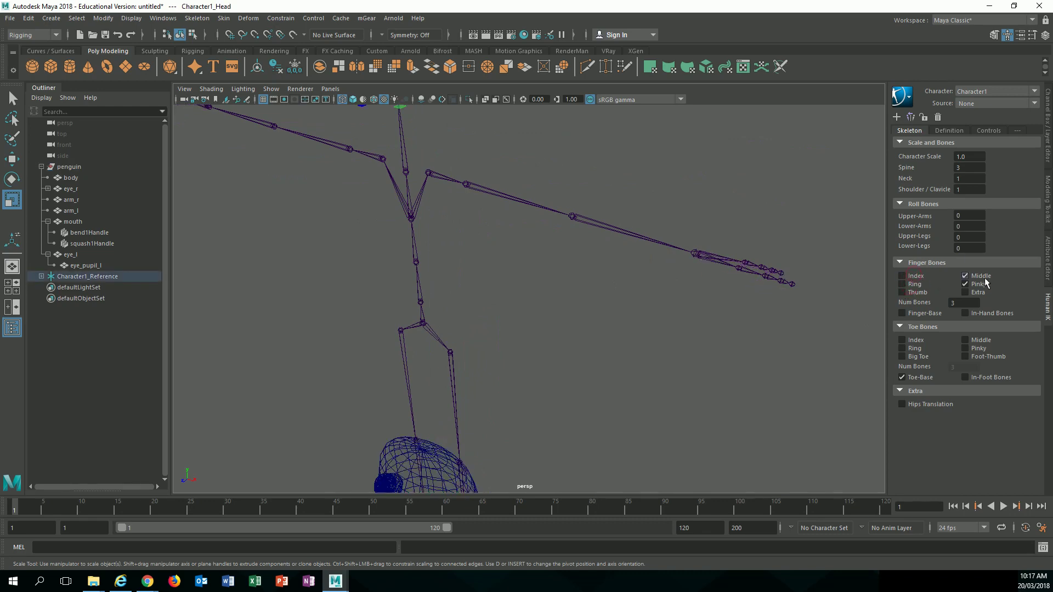
{"action": "left_click", "coordinate": [983, 282]}
{"action": "left_click", "coordinate": [983, 276]}
Remove the toe-base bones from the feet of the Human IK skeleton
{"action": "scroll", "coordinate": [738, 339], "scroll_direction": "down", "scroll_amount": 5}
{"action": "middle_click_drag", "start_coordinate": [647, 442], "coordinate": [686, 362], "text": "alt"}
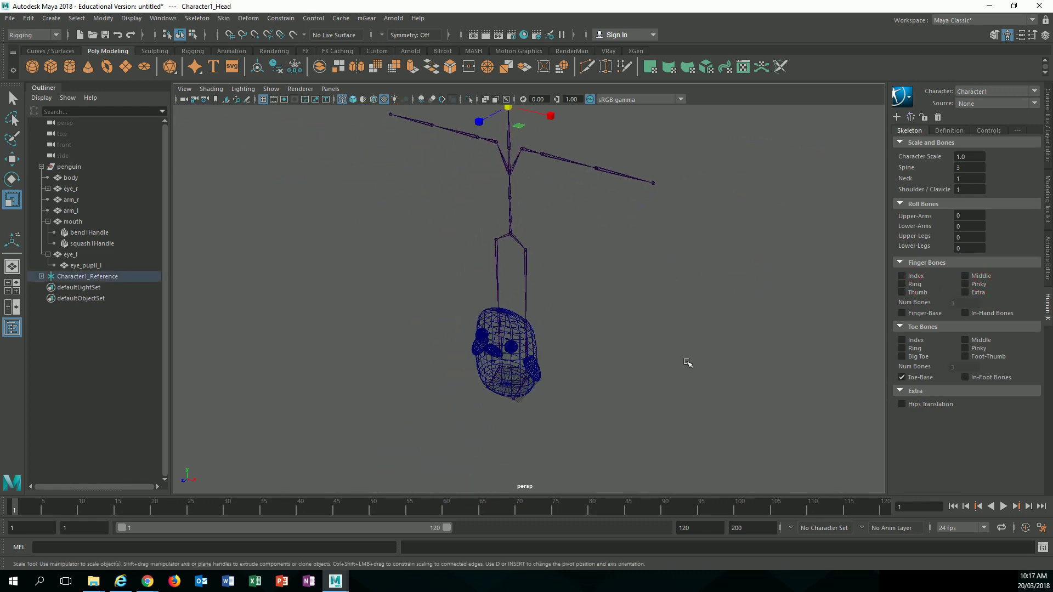
{"action": "left_click_drag", "start_coordinate": [687, 362], "coordinate": [741, 329], "text": "alt"}
{"action": "middle_click_drag", "start_coordinate": [562, 393], "coordinate": [611, 318], "text": "alt"}
{"action": "right_click_drag", "start_coordinate": [610, 318], "coordinate": [779, 364], "text": "alt"}
{"action": "right_click_drag", "start_coordinate": [577, 405], "coordinate": [698, 443], "text": "alt"}
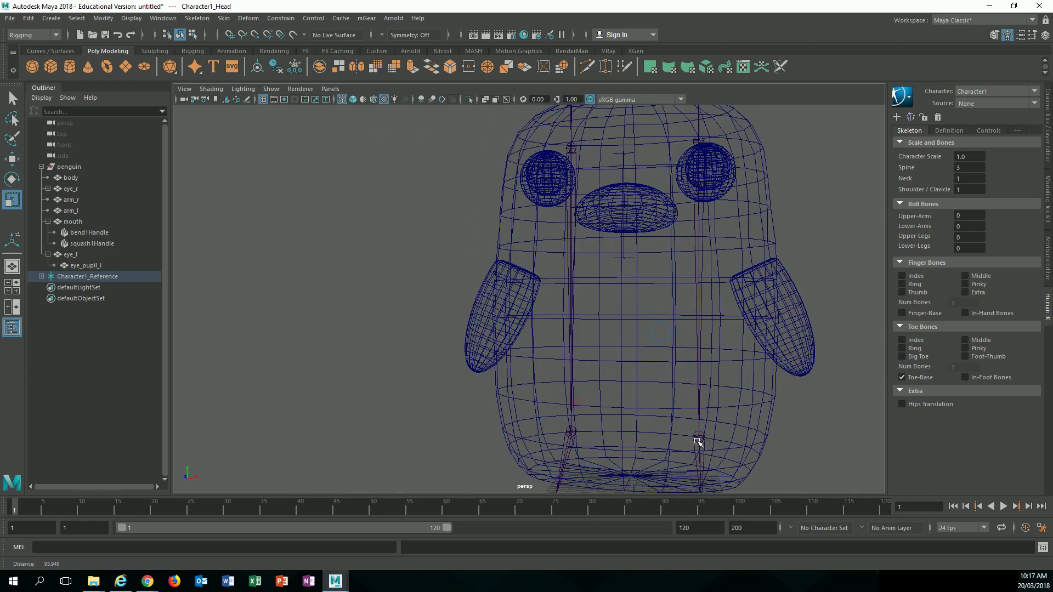
{"action": "middle_click_drag", "start_coordinate": [698, 442], "coordinate": [576, 328], "text": "alt"}
{"action": "left_click", "coordinate": [924, 379]}
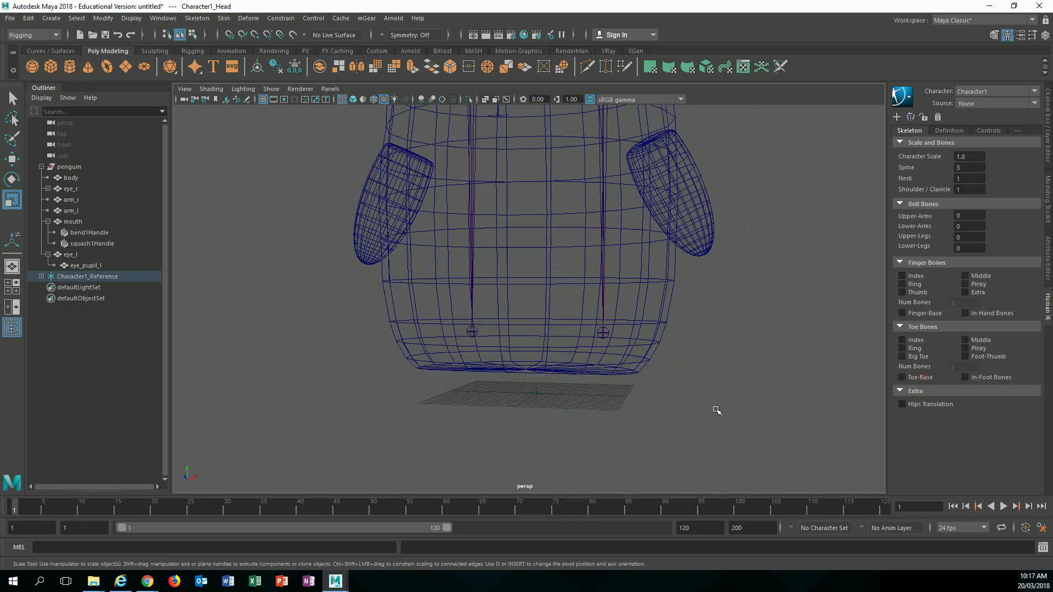
Set the number of spine bones in the Human IK skeleton to 2
{"action": "middle_click_drag", "start_coordinate": [679, 379], "coordinate": [684, 492], "text": "alt"}
{"action": "scroll", "coordinate": [683, 490], "scroll_direction": "down", "scroll_amount": 5}
{"action": "middle_click_drag", "start_coordinate": [650, 176], "coordinate": [658, 299], "text": "alt"}
{"action": "scroll", "coordinate": [658, 299], "scroll_direction": "down", "scroll_amount": 5}
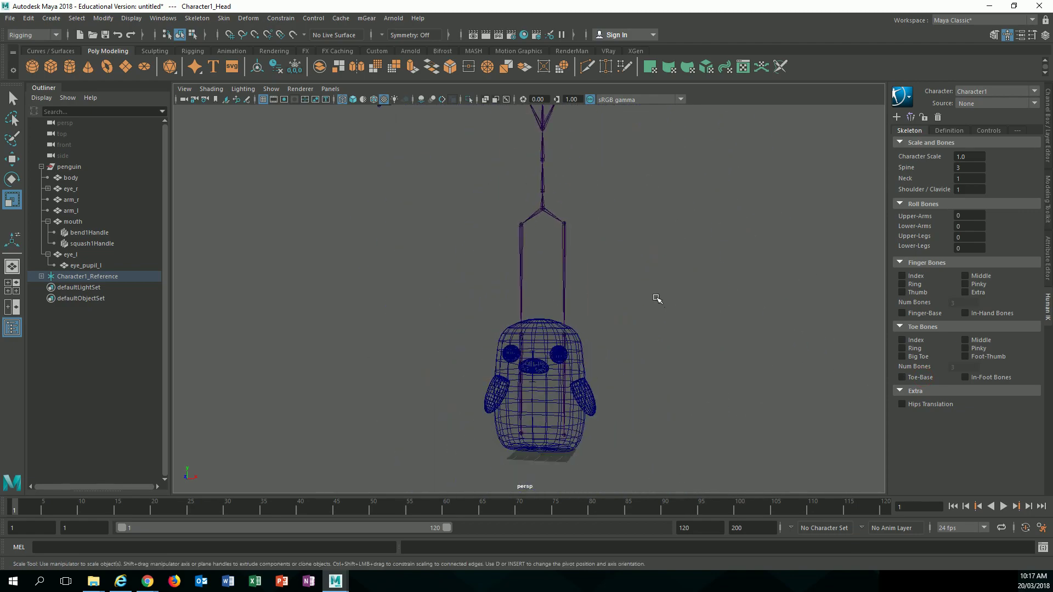
{"action": "left_click_drag", "start_coordinate": [545, 261], "coordinate": [575, 249], "text": "alt"}
{"action": "middle_click_drag", "start_coordinate": [598, 235], "coordinate": [599, 334], "text": "alt"}
{"action": "middle_click_drag", "start_coordinate": [572, 242], "coordinate": [574, 305], "text": "alt"}
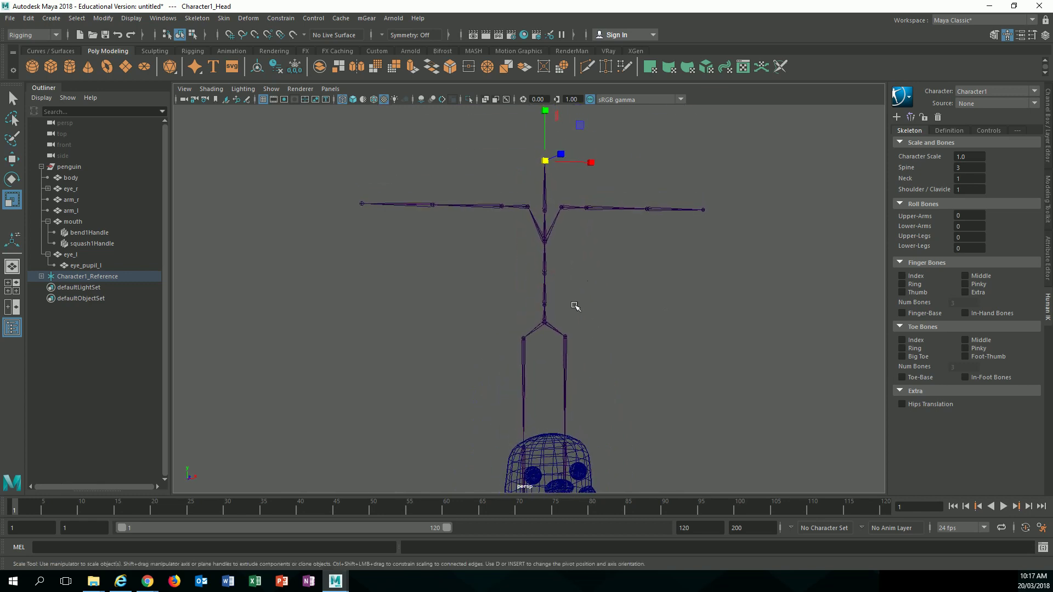
{"action": "right_click_drag", "start_coordinate": [572, 316], "coordinate": [594, 333], "text": "alt"}
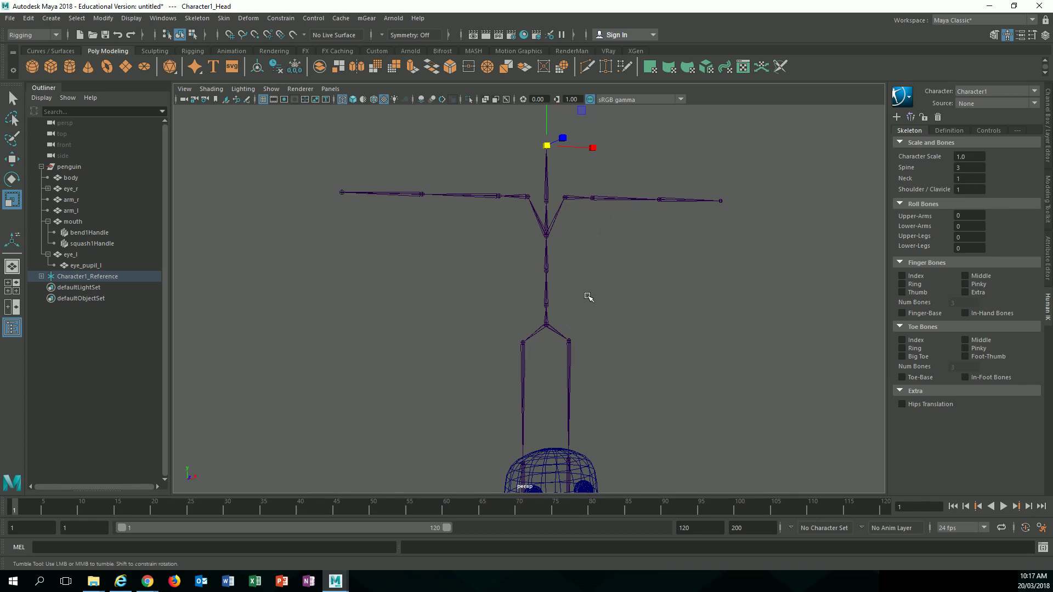
{"action": "left_click_drag", "start_coordinate": [588, 296], "coordinate": [566, 289], "text": "alt"}
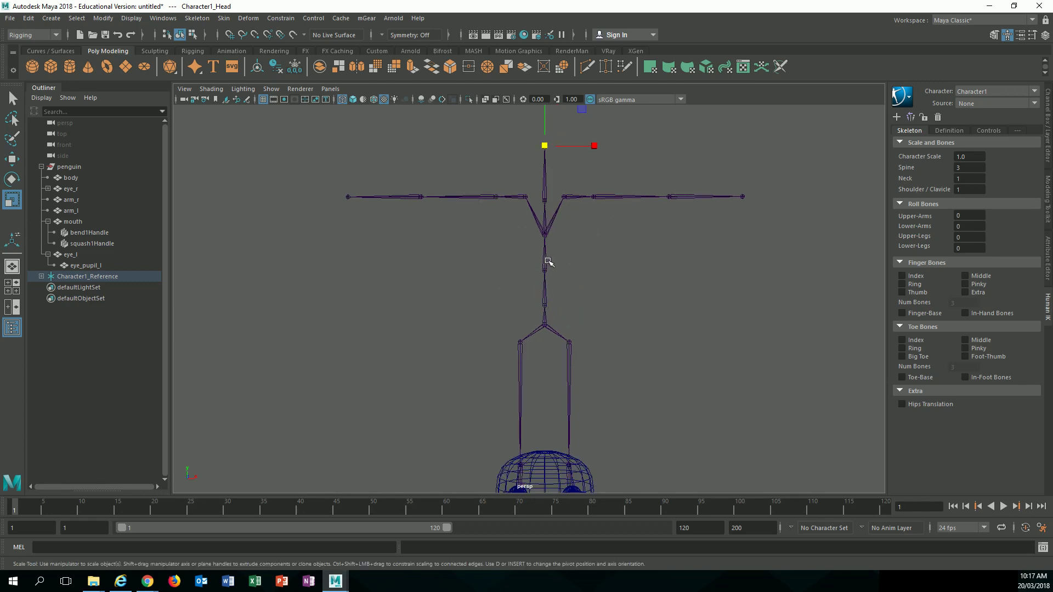
{"action": "double_click", "coordinate": [963, 172]}
{"action": "type", "text": "2"}
{"action": "key", "text": "Return"}
Move the skeleton's hips joint straight down until the hips and spine lie inside the penguin's body
{"action": "middle_click_drag", "start_coordinate": [705, 301], "coordinate": [725, 220], "text": "alt"}
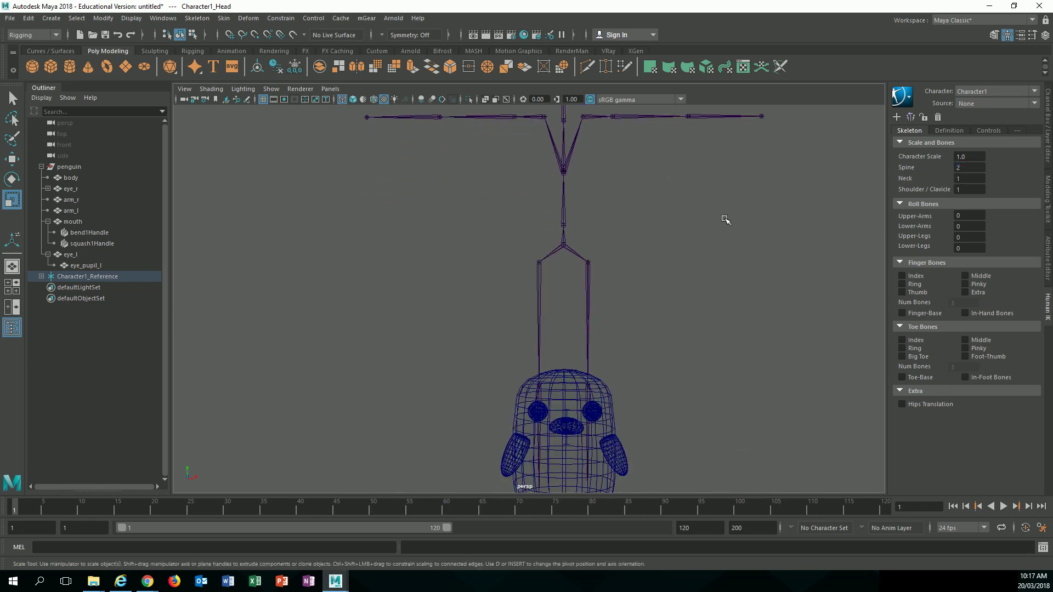
{"action": "scroll", "coordinate": [676, 274], "scroll_direction": "down", "scroll_amount": 2}
{"action": "middle_click_drag", "start_coordinate": [665, 305], "coordinate": [653, 345], "text": "alt"}
{"action": "left_click_drag", "start_coordinate": [599, 311], "coordinate": [588, 302], "text": "alt"}
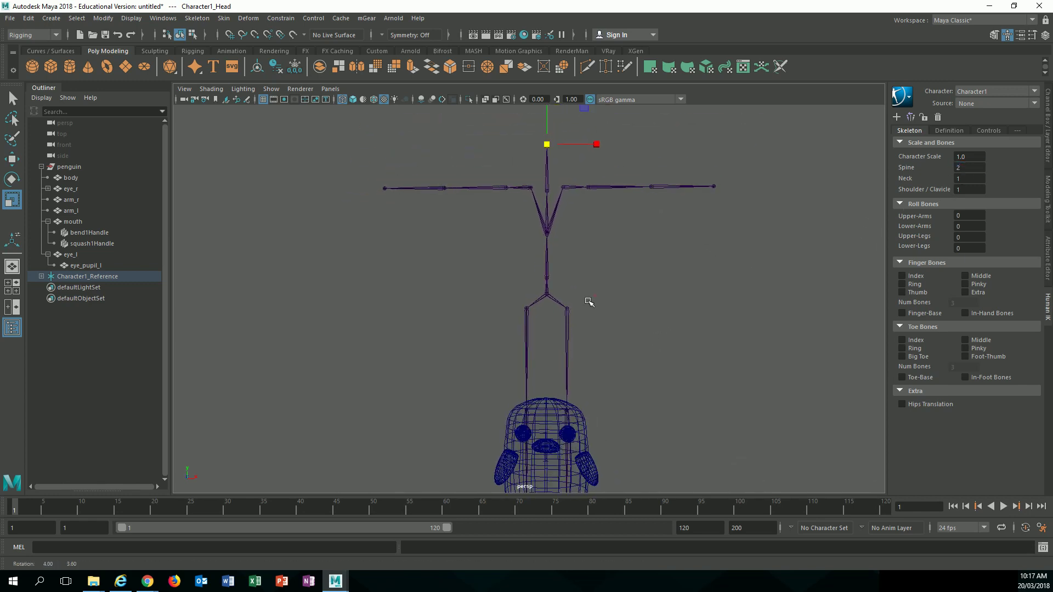
{"action": "left_click", "coordinate": [548, 297]}
{"action": "key", "text": "w"}
{"action": "middle_click_drag", "start_coordinate": [558, 316], "coordinate": [569, 268], "text": "alt"}
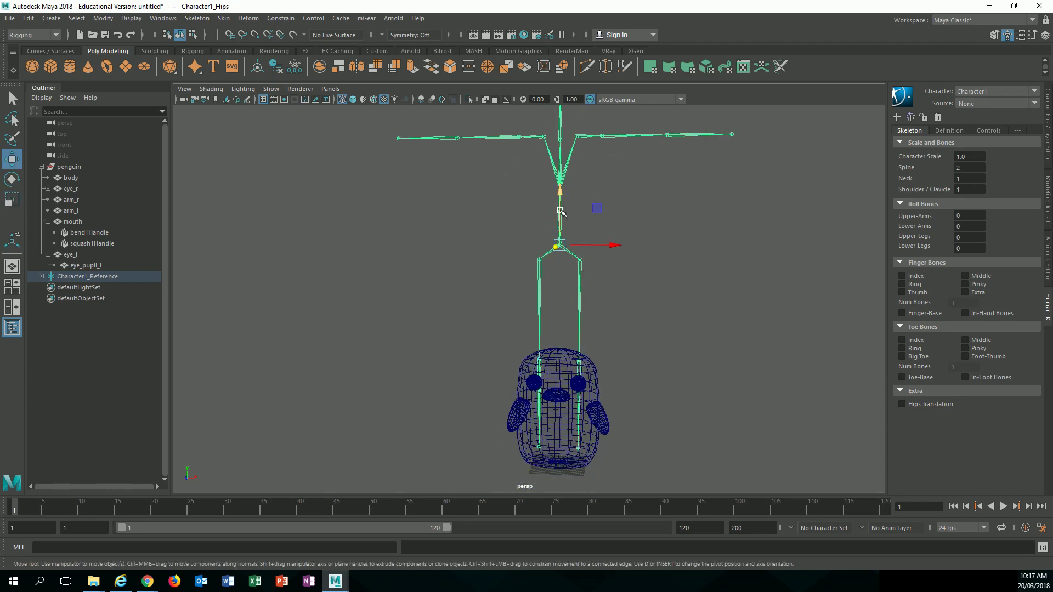
{"action": "left_click_drag", "start_coordinate": [559, 199], "coordinate": [536, 393]}
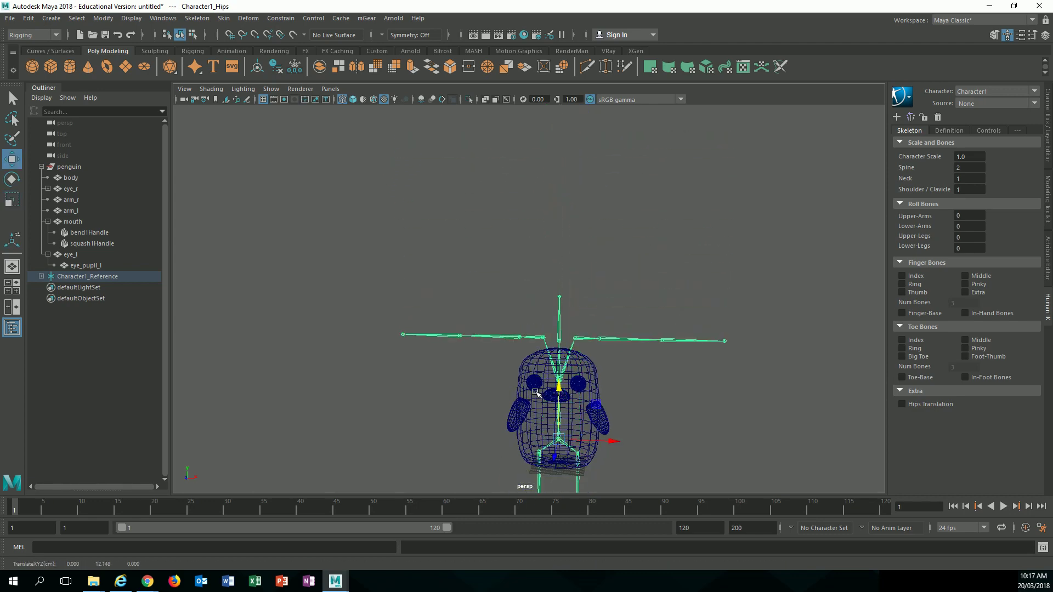
Raise the hips joint slightly so both upper-leg joints sit inside the base of the penguin's body
{"action": "key", "text": "f"}
{"action": "scroll", "coordinate": [530, 317], "scroll_direction": "up", "scroll_amount": 3}
{"action": "middle_click_drag", "start_coordinate": [551, 219], "coordinate": [552, 250], "text": "alt"}
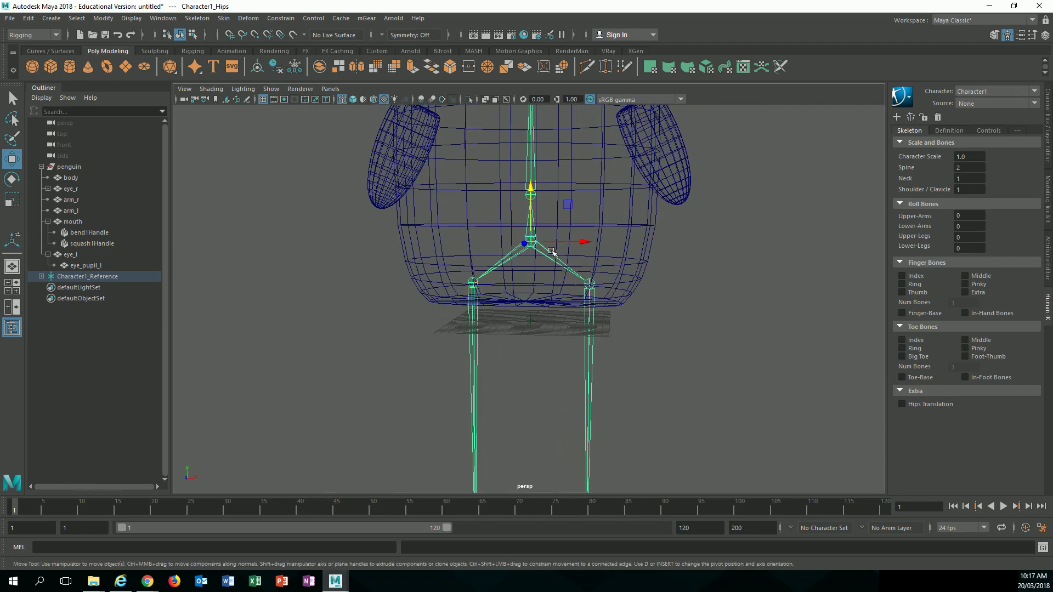
{"action": "scroll", "coordinate": [552, 250], "scroll_direction": "up", "scroll_amount": 1}
{"action": "left_click_drag", "start_coordinate": [552, 255], "coordinate": [544, 267], "text": "alt"}
{"action": "left_click_drag", "start_coordinate": [534, 186], "coordinate": [533, 173]}
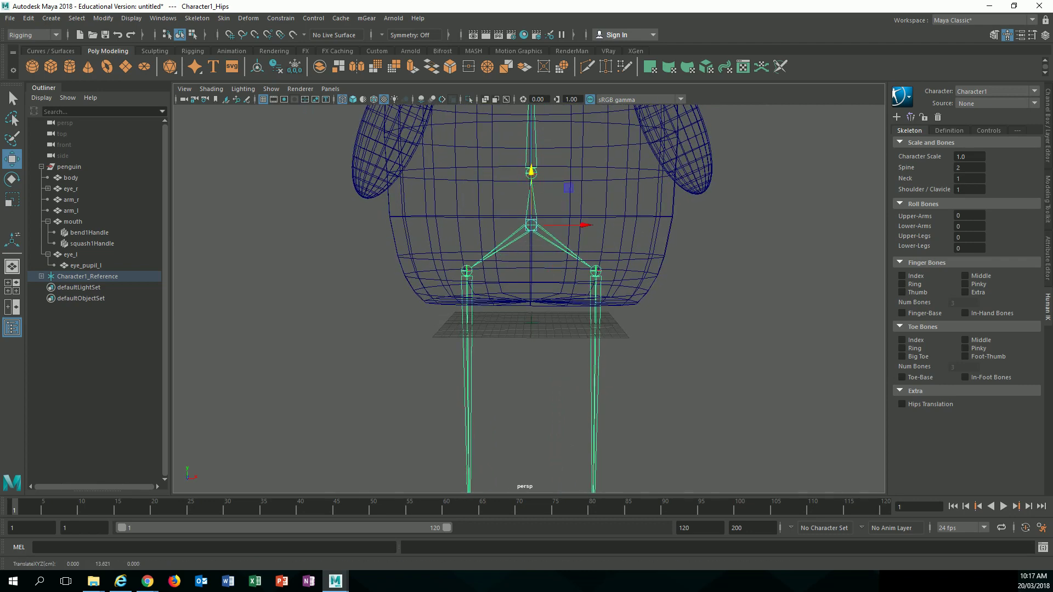
Switch to the browser and compare several penguin skeleton reference images for the hip and leg placement, returning to Maya
{"action": "left_click_drag", "start_coordinate": [0, 35], "coordinate": [551, 35]}
{"action": "left_click", "coordinate": [632, 140]}
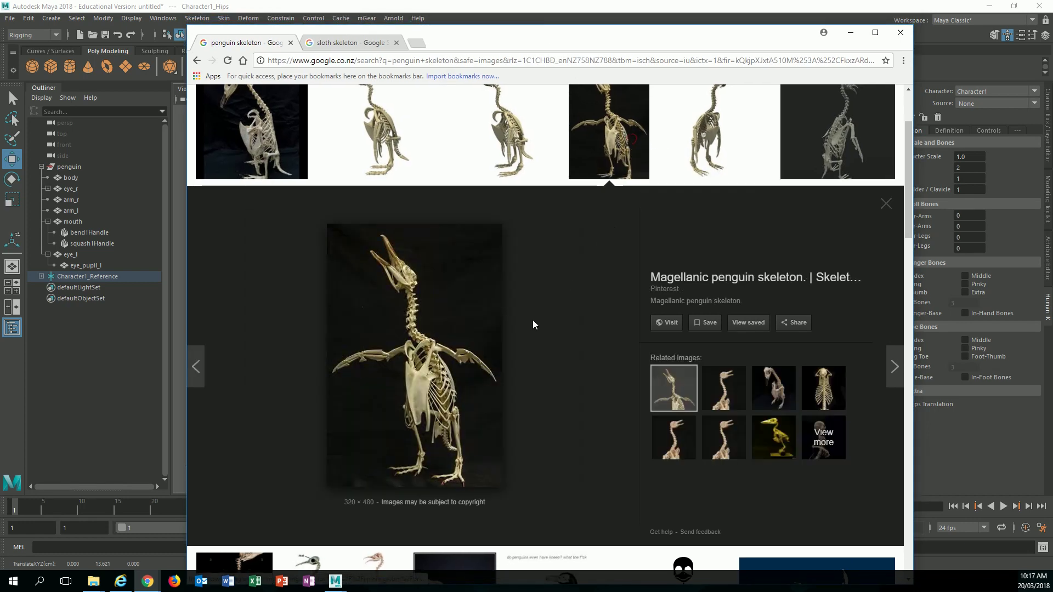
{"action": "left_click", "coordinate": [705, 159]}
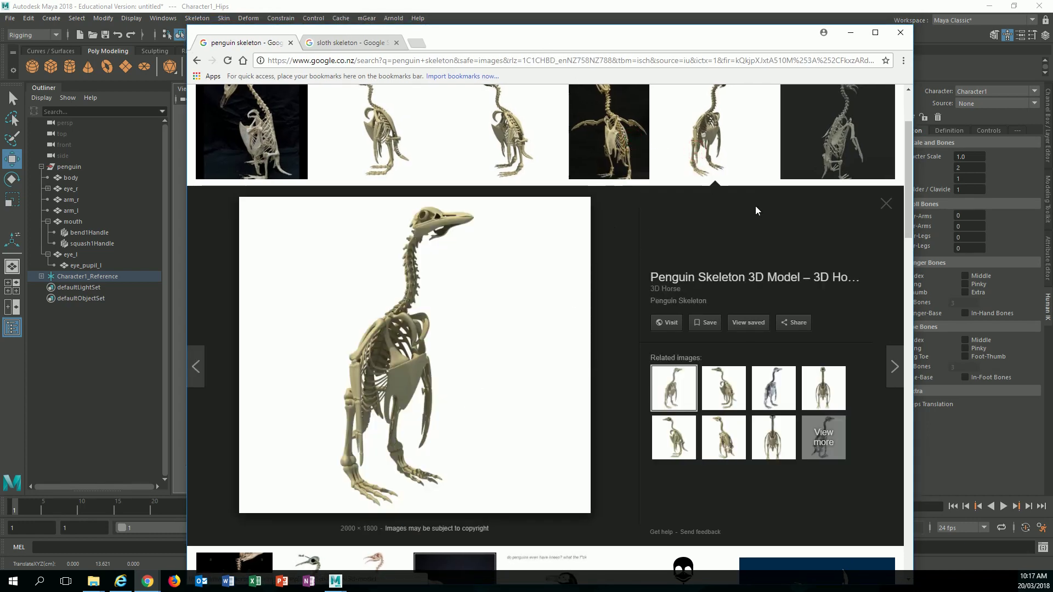
{"action": "left_click", "coordinate": [837, 146]}
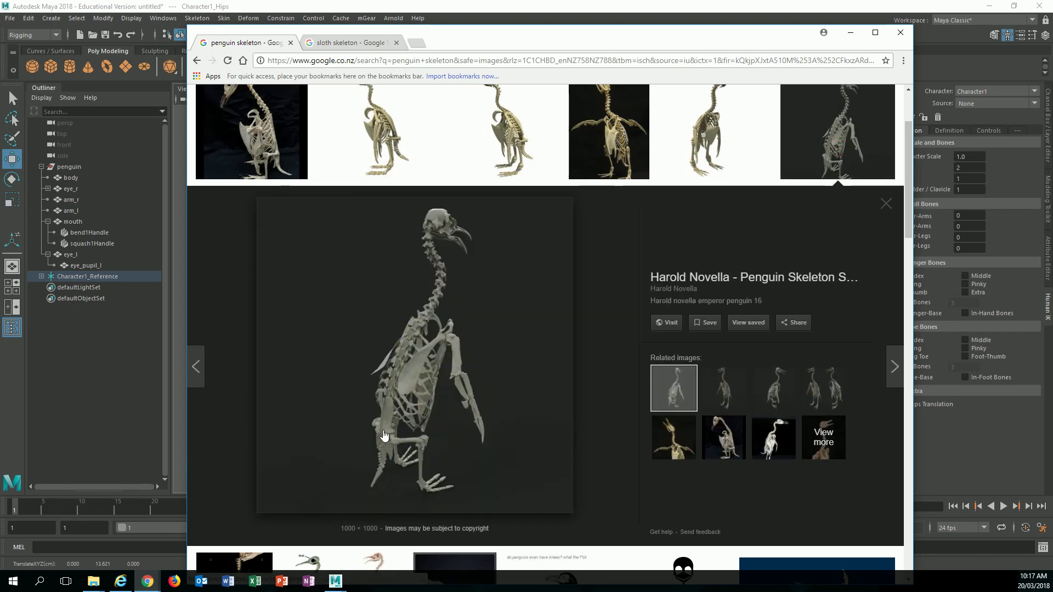
{"action": "key", "text": "alt+Tab"}
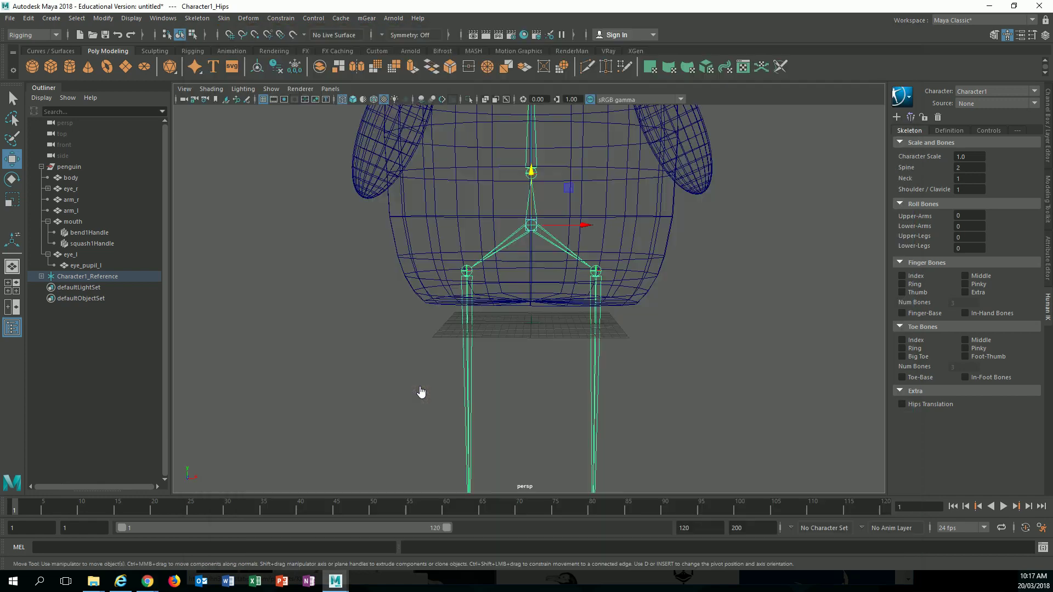
Lower the penguin group onto the grid and readjust the hips joint's height inside the lower body
{"action": "mouse_move", "coordinate": [531, 178]}
{"action": "left_mouse_down"}
{"action": "mouse_move", "coordinate": [532, 169]}
{"action": "mouse_move", "coordinate": [543, 181]}
{"action": "left_mouse_up"}
{"action": "left_click", "coordinate": [638, 275]}
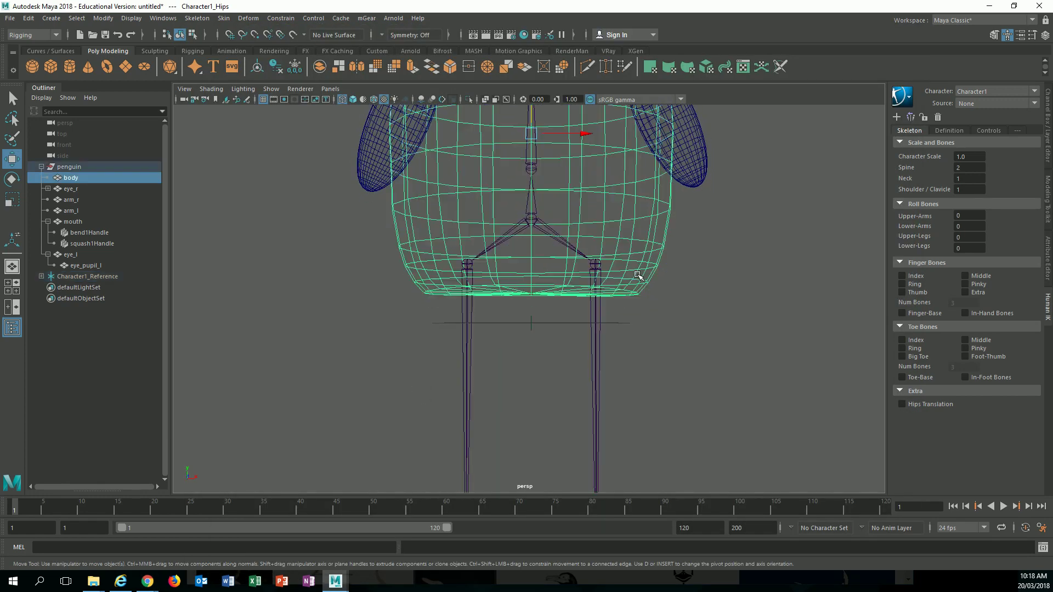
{"action": "key", "text": "Up"}
{"action": "left_click_drag", "start_coordinate": [531, 274], "coordinate": [534, 310]}
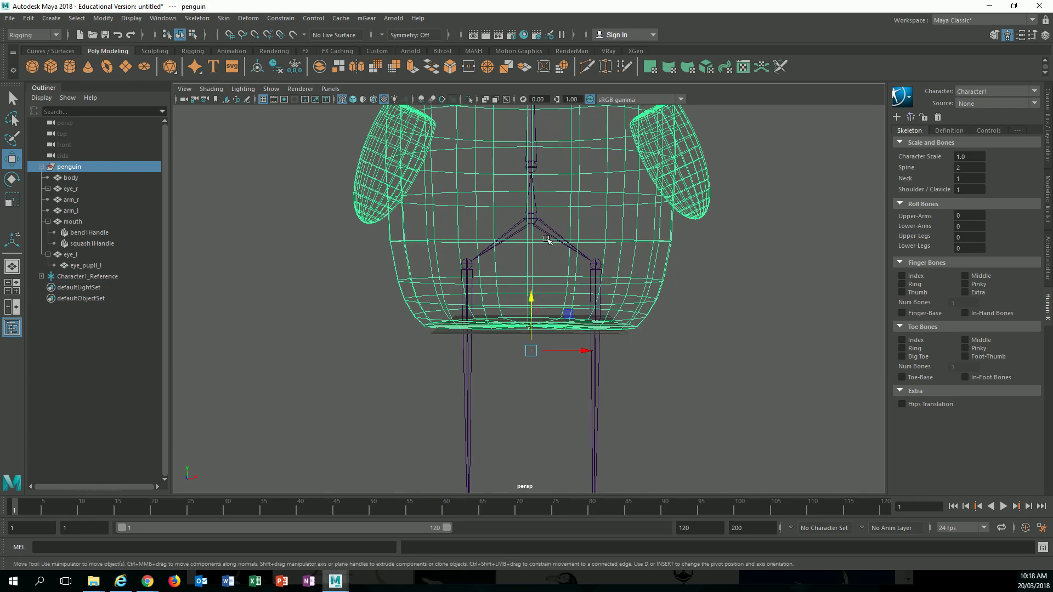
{"action": "left_click", "coordinate": [545, 226]}
{"action": "left_click_drag", "start_coordinate": [531, 172], "coordinate": [532, 176]}
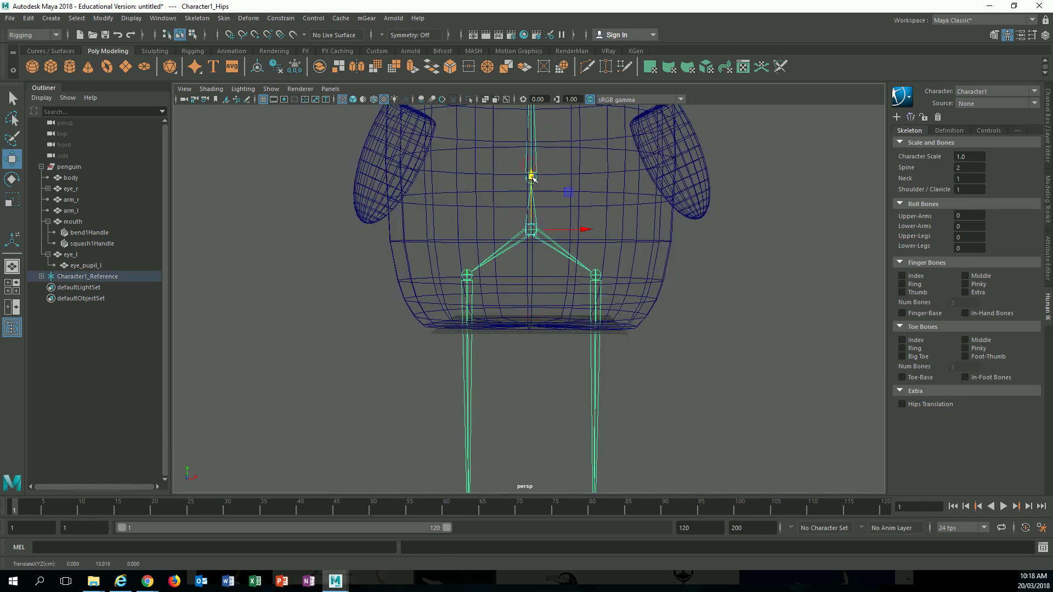
Select the whole penguin group and scale it down slightly and uniformly around the skeleton
{"action": "left_click", "coordinate": [622, 289]}
{"action": "left_click", "coordinate": [656, 301]}
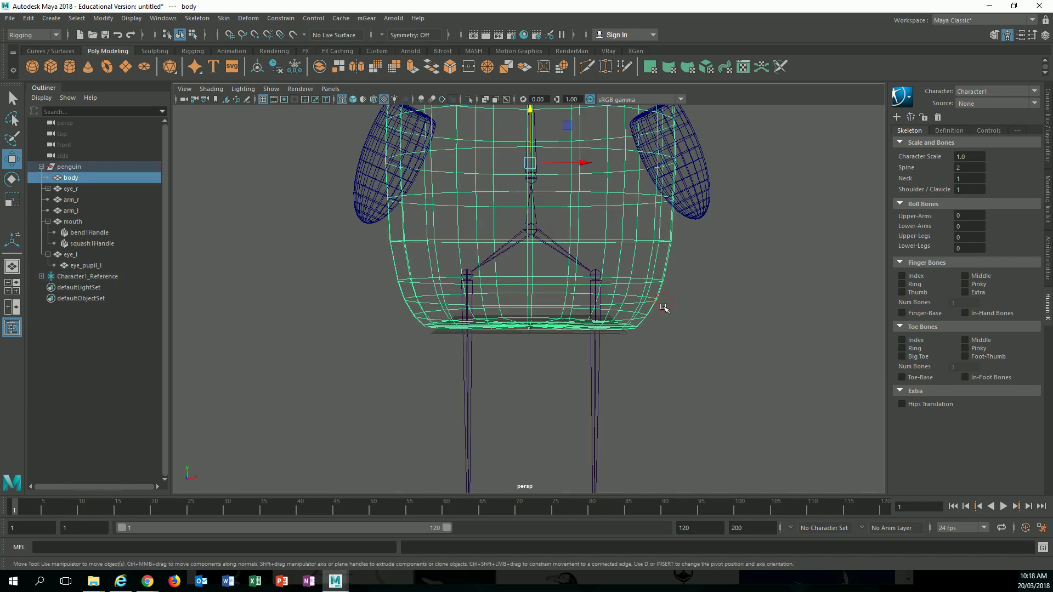
{"action": "left_click", "coordinate": [629, 293]}
{"action": "key", "text": "Up"}
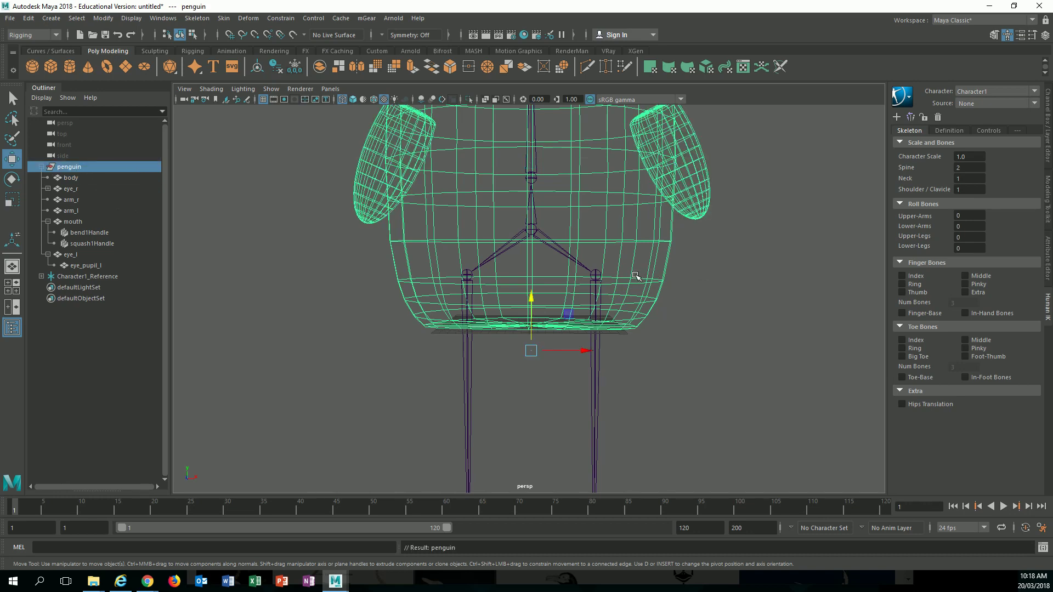
{"action": "key", "text": "r"}
{"action": "left_click_drag", "start_coordinate": [531, 353], "coordinate": [492, 357]}
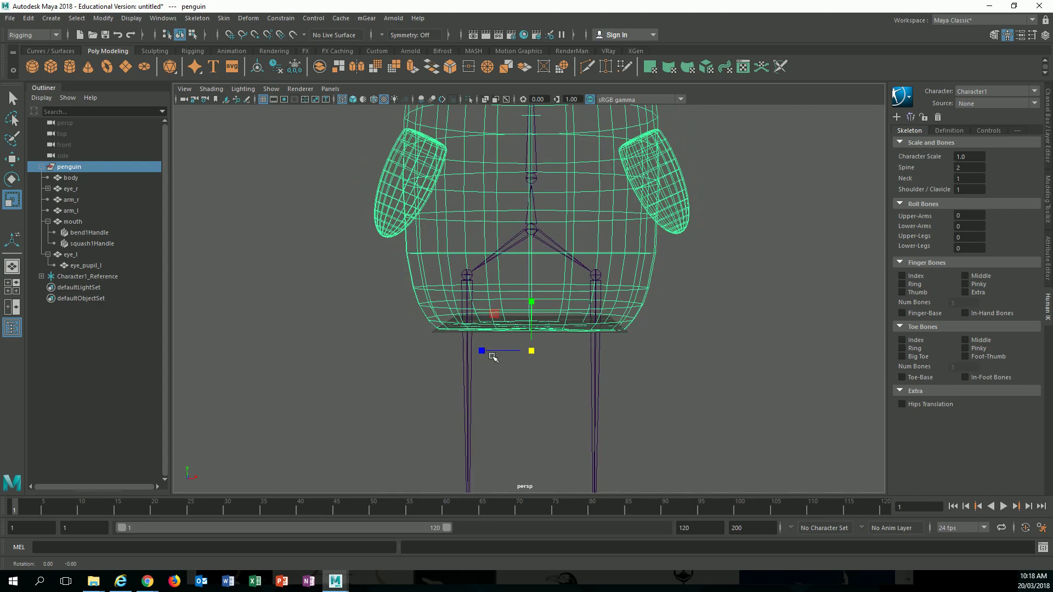
Move the penguin group along its depth so the body is centred on the skeleton as seen from the side
{"action": "left_click", "coordinate": [544, 235]}
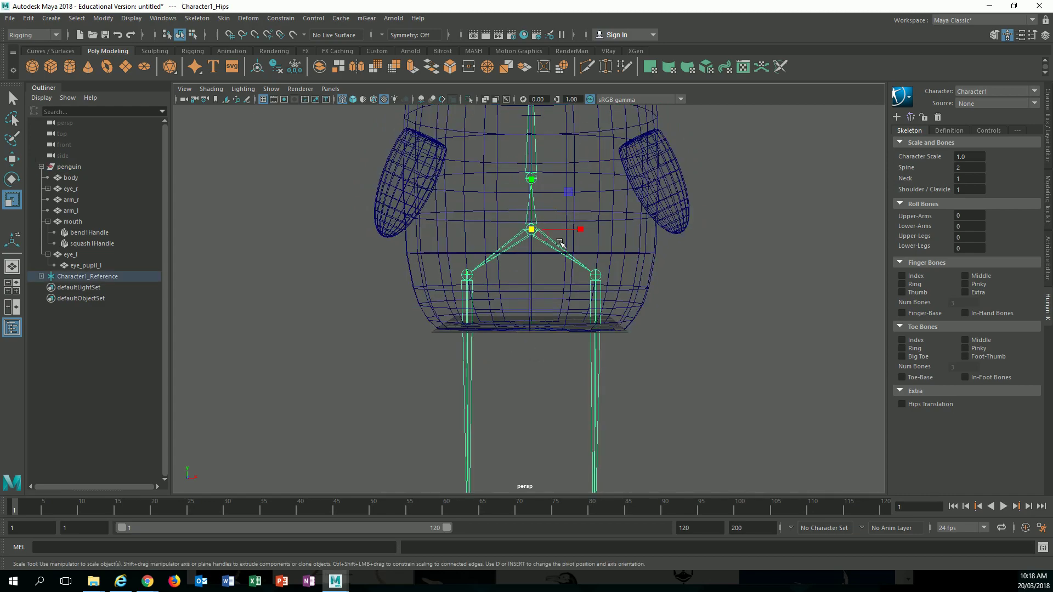
{"action": "middle_click_drag", "start_coordinate": [542, 257], "coordinate": [546, 264], "text": "alt"}
{"action": "left_click_drag", "start_coordinate": [533, 269], "coordinate": [407, 270], "text": "alt"}
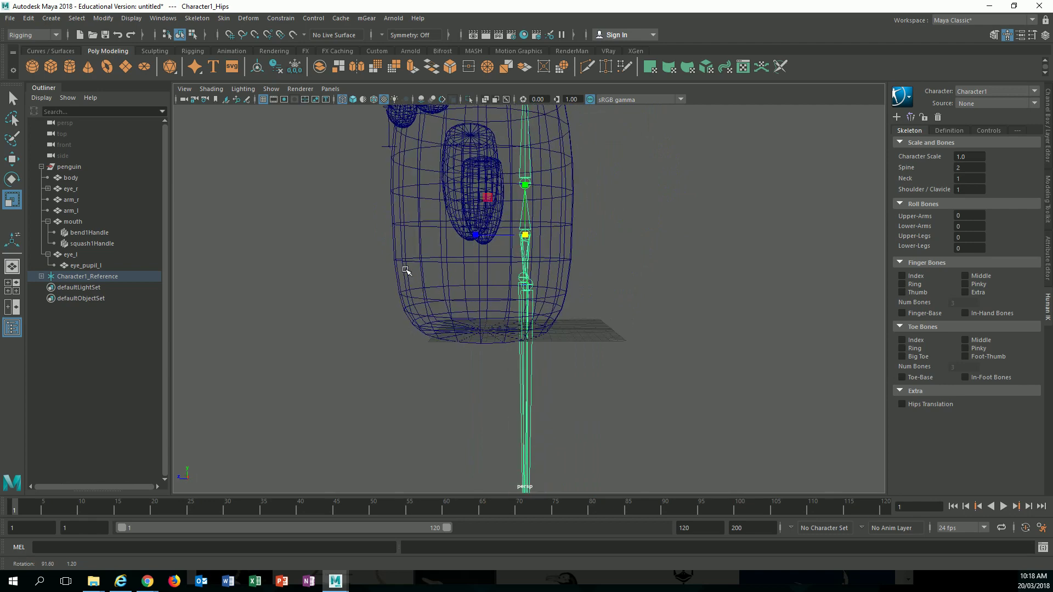
{"action": "left_click", "coordinate": [568, 296]}
{"action": "key", "text": "Up"}
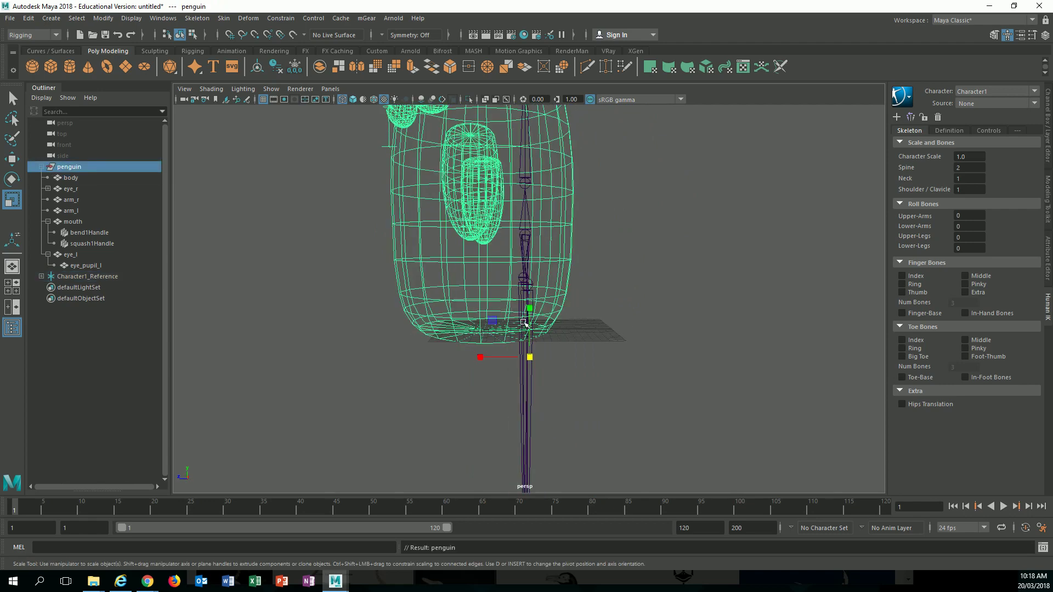
{"action": "key", "text": "w"}
{"action": "left_click_drag", "start_coordinate": [478, 361], "coordinate": [518, 360]}
{"action": "mouse_move", "coordinate": [520, 359]}
{"action": "left_mouse_down", "text": "alt"}
{"action": "mouse_move", "coordinate": [526, 341]}
{"action": "mouse_move", "coordinate": [529, 352]}
{"action": "left_mouse_up", "text": "alt"}
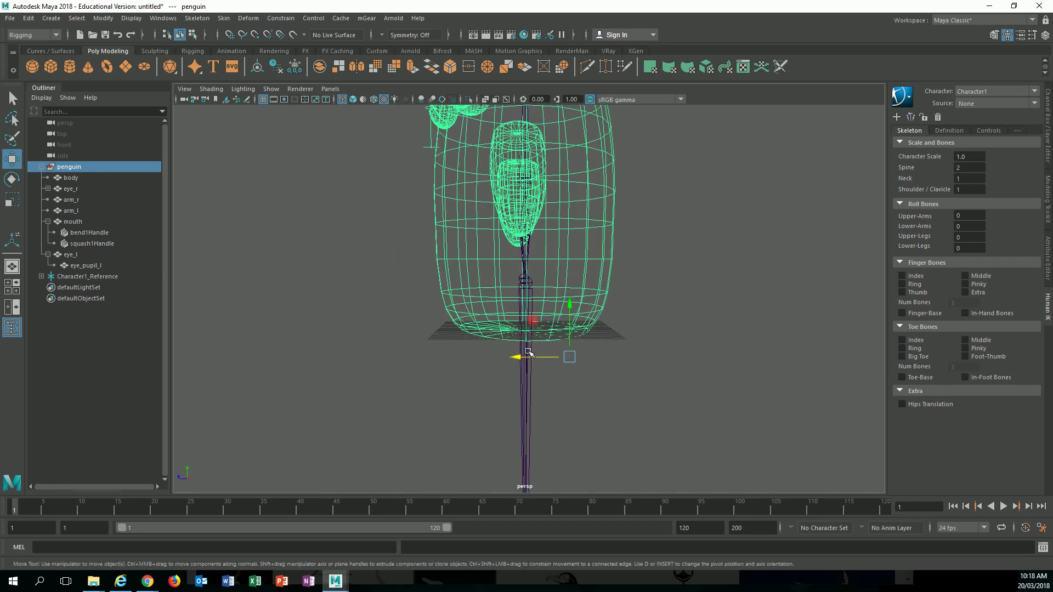
Fine-tune the penguin group's position against the leg joints in the orthographic side view
{"action": "key", "text": "space"}
{"action": "key", "text": "space"}
{"action": "scroll", "coordinate": [597, 355], "scroll_direction": "down", "scroll_amount": 10}
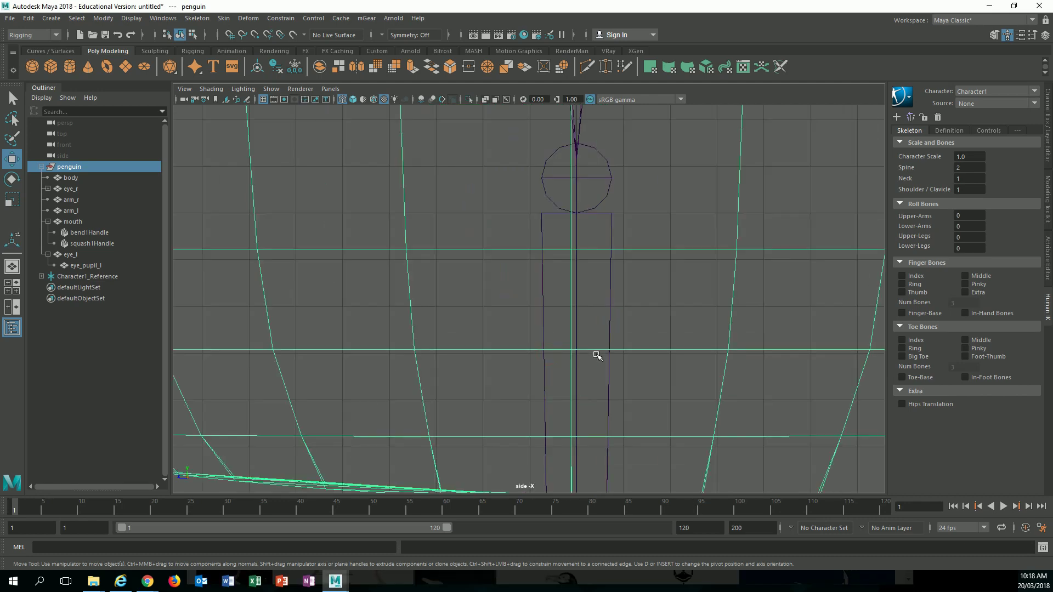
{"action": "middle_click_drag", "start_coordinate": [597, 355], "coordinate": [575, 352], "text": "alt"}
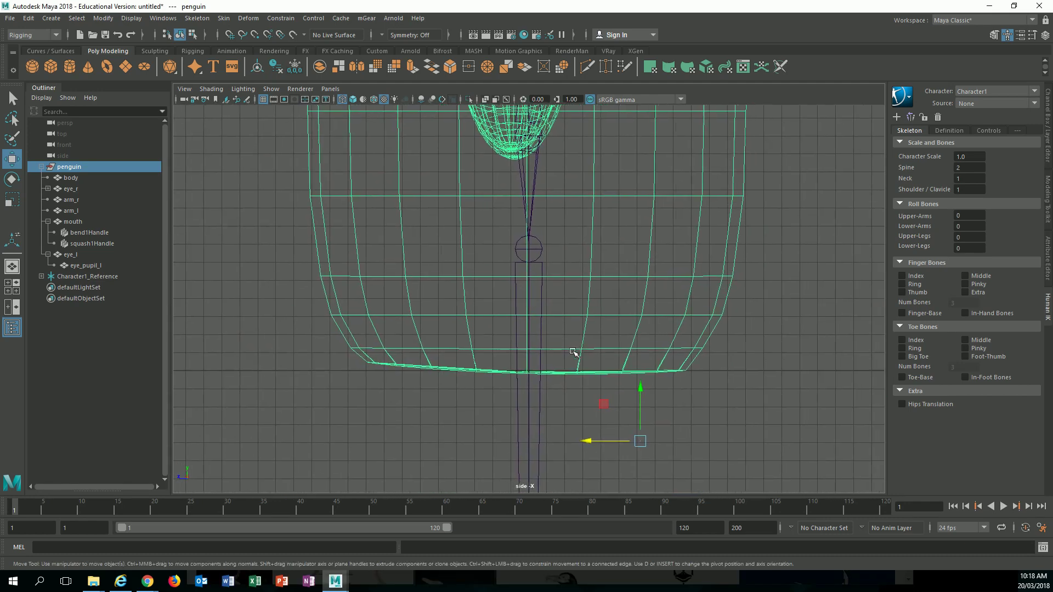
{"action": "scroll", "coordinate": [572, 351], "scroll_direction": "up", "scroll_amount": 2}
{"action": "left_click_drag", "start_coordinate": [618, 421], "coordinate": [614, 366]}
{"action": "key", "text": "space"}
Move the penguin group's pivot to the grid origin using grid snapping
{"action": "scroll", "coordinate": [524, 362], "scroll_direction": "up", "scroll_amount": 8}
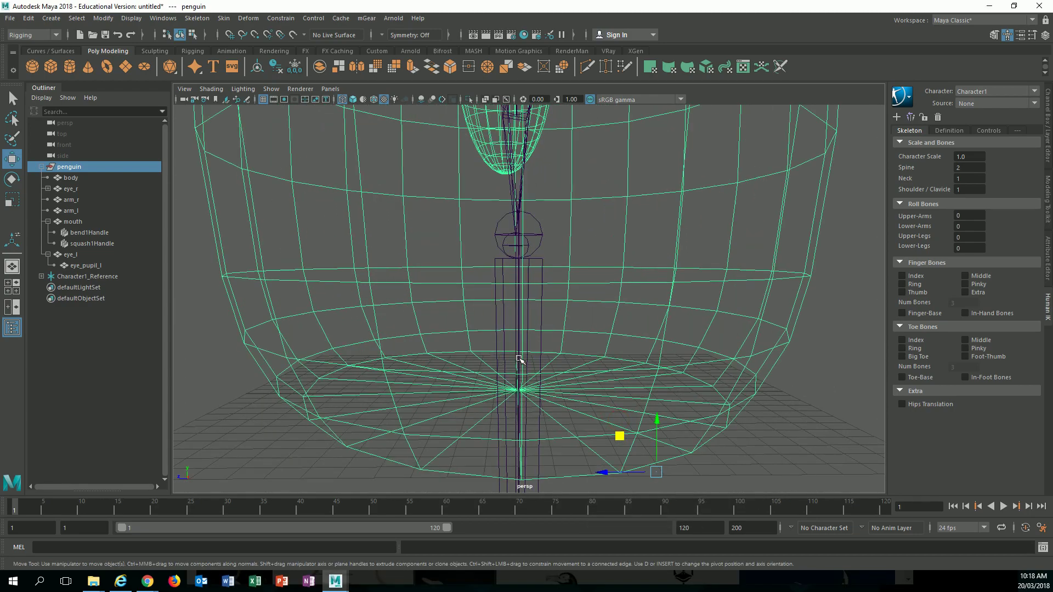
{"action": "left_click_drag", "start_coordinate": [520, 360], "coordinate": [581, 369], "text": "alt"}
{"action": "scroll", "coordinate": [561, 378], "scroll_direction": "up", "scroll_amount": 3}
{"action": "right_click_drag", "start_coordinate": [581, 370], "coordinate": [780, 418], "text": "alt"}
{"action": "left_click_drag", "start_coordinate": [675, 382], "coordinate": [610, 374], "text": "alt"}
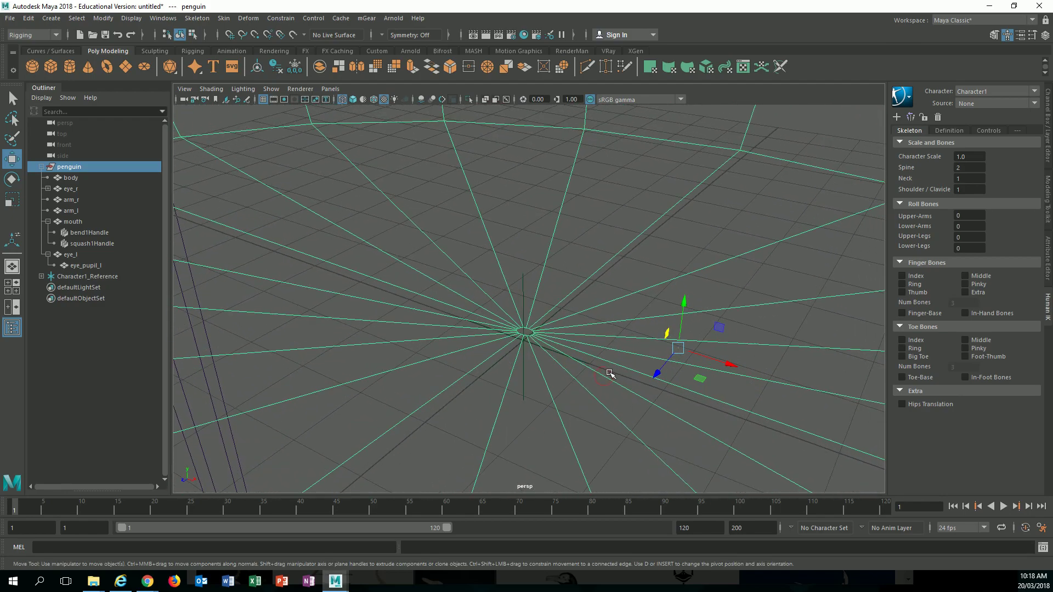
{"action": "key", "text": "d"}
{"action": "key", "text": "d"}
{"action": "key", "text": "d"}
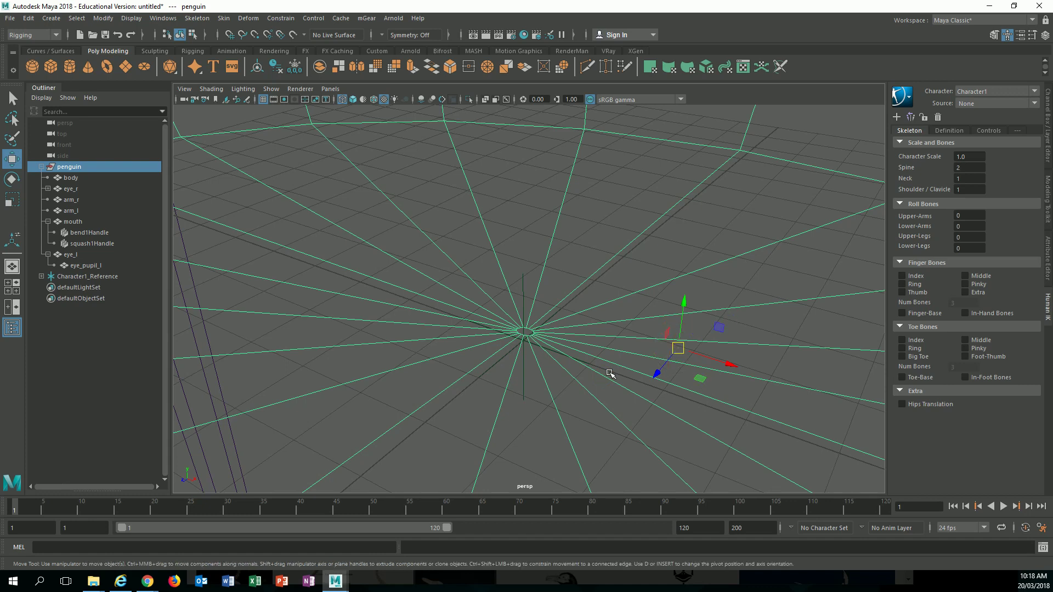
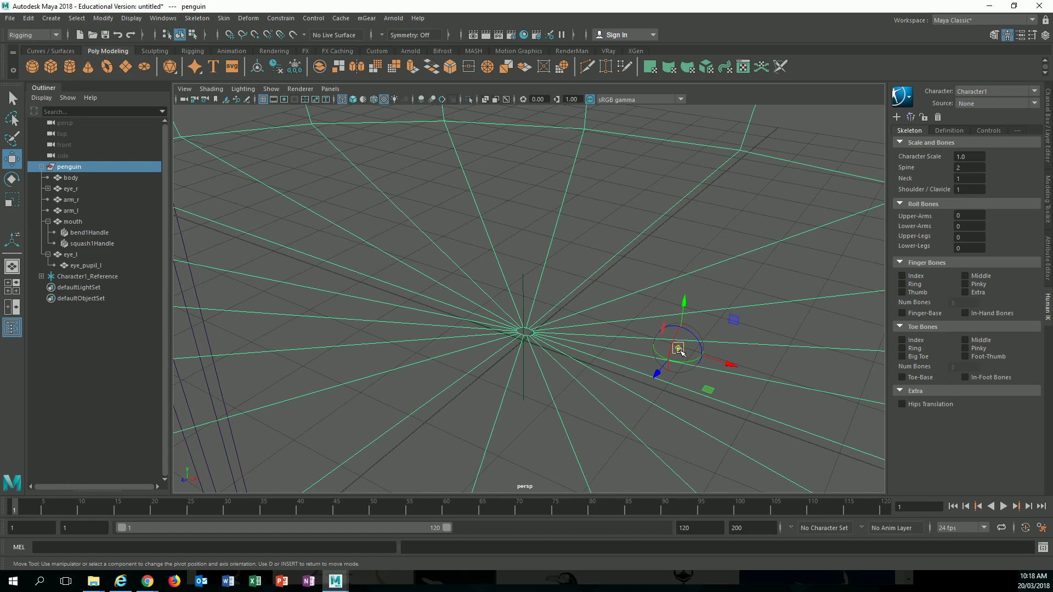
{"action": "key", "text": "d"}
{"action": "key", "text": "d"}
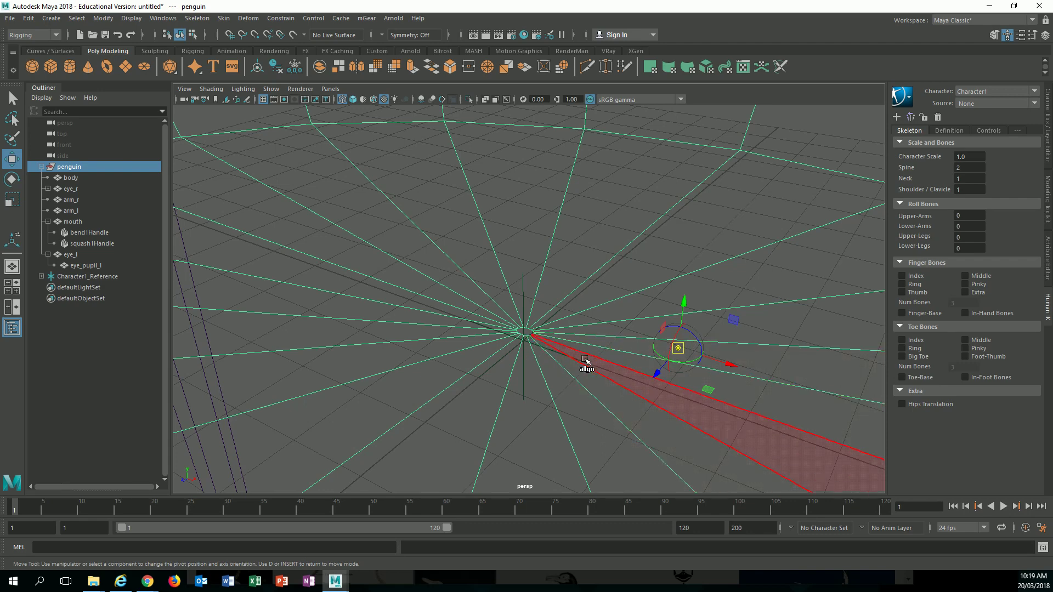
{"action": "key", "text": "x"}
{"action": "middle_click_drag", "start_coordinate": [597, 364], "coordinate": [537, 347]}
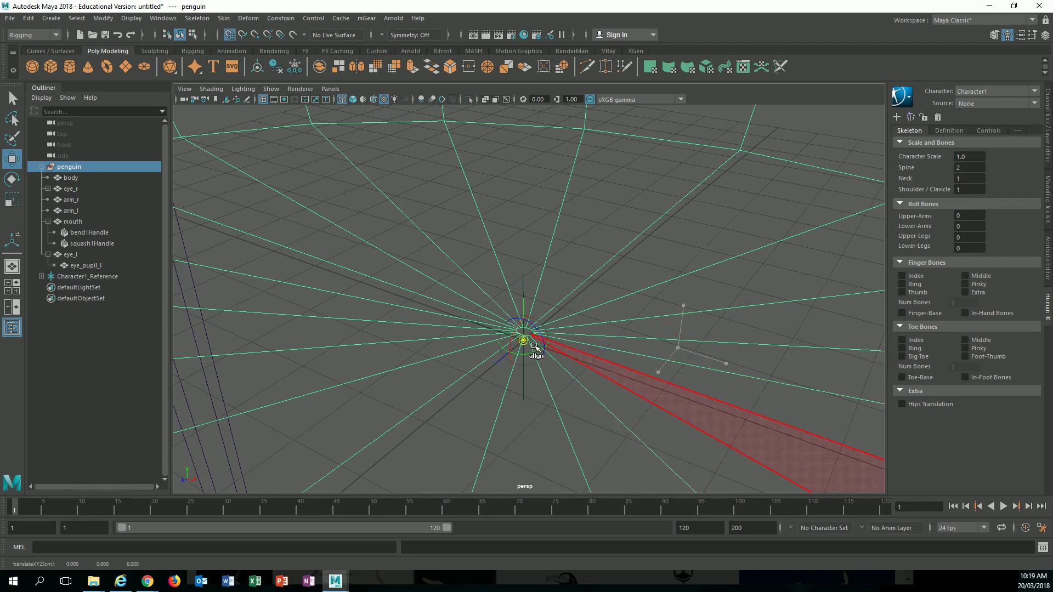
{"action": "scroll", "coordinate": [555, 365], "scroll_direction": "down", "scroll_amount": 8}
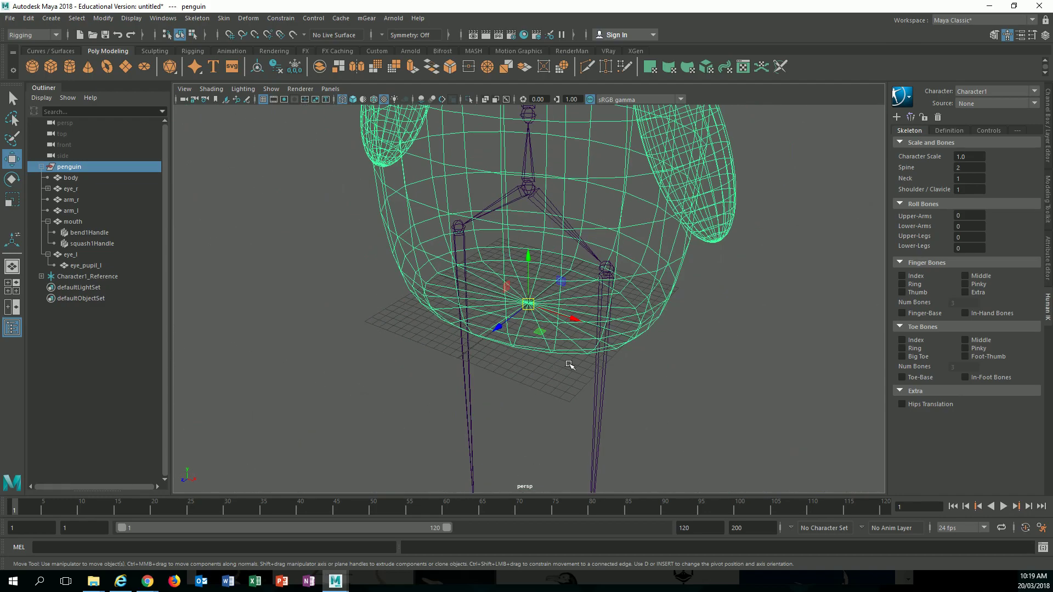
Examine the hips and left thigh joints inside the penguin's lower body from the front and side
{"action": "scroll", "coordinate": [570, 365], "scroll_direction": "down", "scroll_amount": 5}
{"action": "scroll", "coordinate": [569, 365], "scroll_direction": "up", "scroll_amount": 10}
{"action": "scroll", "coordinate": [570, 364], "scroll_direction": "down", "scroll_amount": 6}
{"action": "mouse_move", "coordinate": [568, 365]}
{"action": "left_mouse_down", "text": "alt"}
{"action": "mouse_move", "coordinate": [541, 334]}
{"action": "mouse_move", "coordinate": [568, 348]}
{"action": "left_mouse_up", "text": "alt"}
{"action": "right_click_drag", "start_coordinate": [545, 332], "coordinate": [516, 323], "text": "alt"}
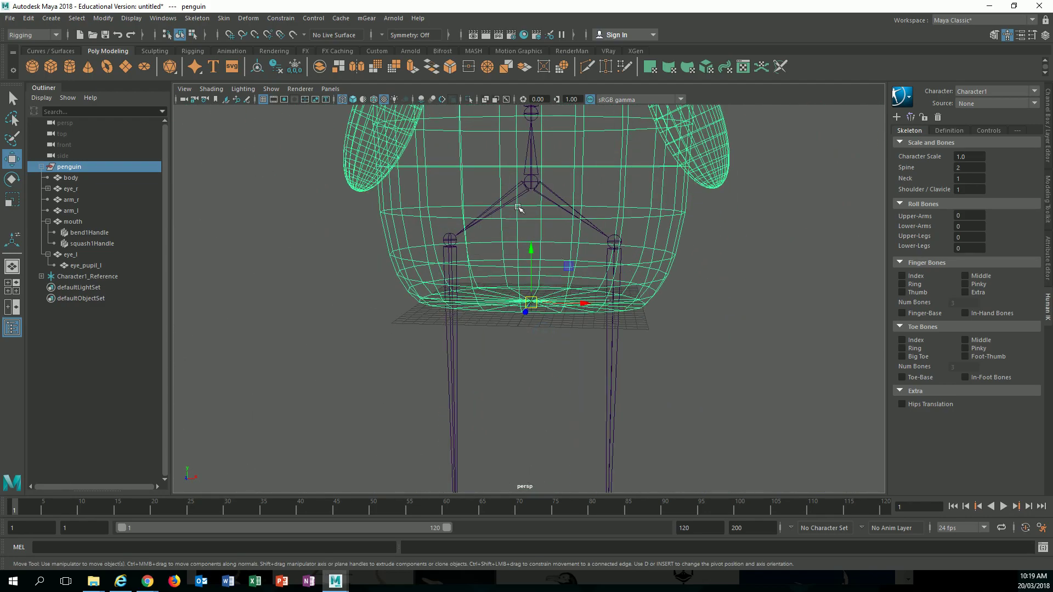
{"action": "left_click", "coordinate": [531, 183]}
{"action": "scroll", "coordinate": [536, 191], "scroll_direction": "down", "scroll_amount": 5}
{"action": "scroll", "coordinate": [549, 214], "scroll_direction": "up", "scroll_amount": 6}
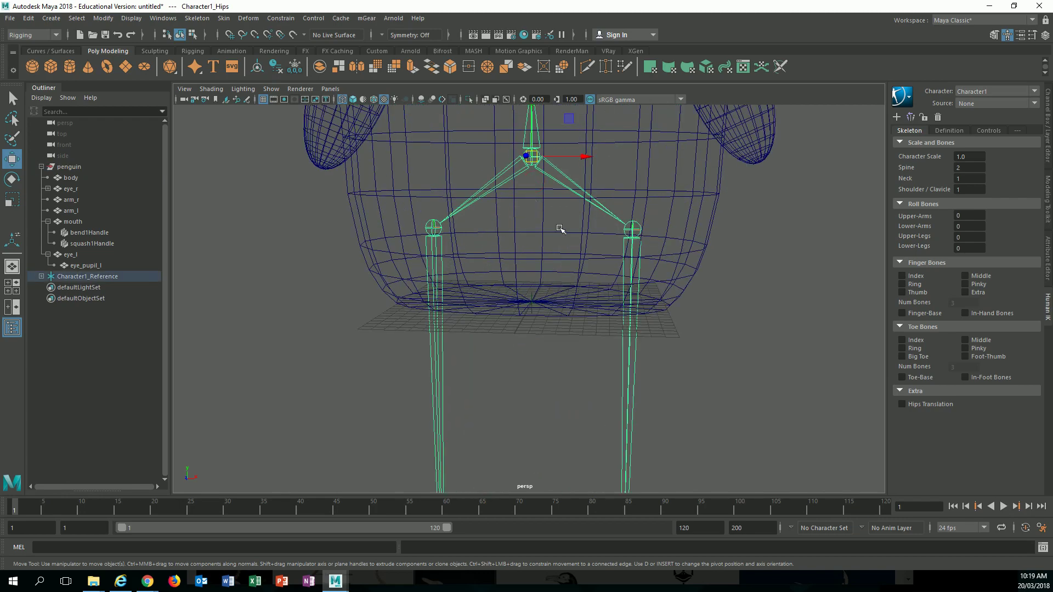
{"action": "left_click", "coordinate": [634, 256]}
{"action": "left_click_drag", "start_coordinate": [621, 271], "coordinate": [505, 268], "text": "alt"}
{"action": "scroll", "coordinate": [500, 306], "scroll_direction": "down", "scroll_amount": 5}
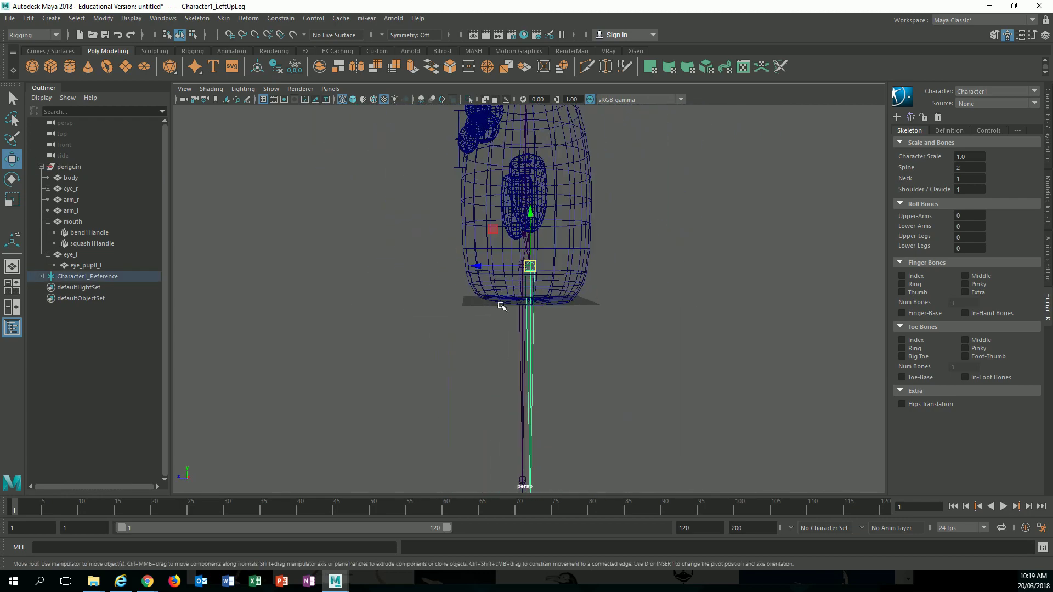
Select both knee joints and raise them slightly forward into the lower body, using the penguin skeleton image in the browser as reference
{"action": "middle_click_drag", "start_coordinate": [548, 307], "coordinate": [578, 195], "text": "alt"}
{"action": "middle_click_drag", "start_coordinate": [590, 333], "coordinate": [567, 261], "text": "alt"}
{"action": "left_click_drag", "start_coordinate": [589, 343], "coordinate": [431, 367]}
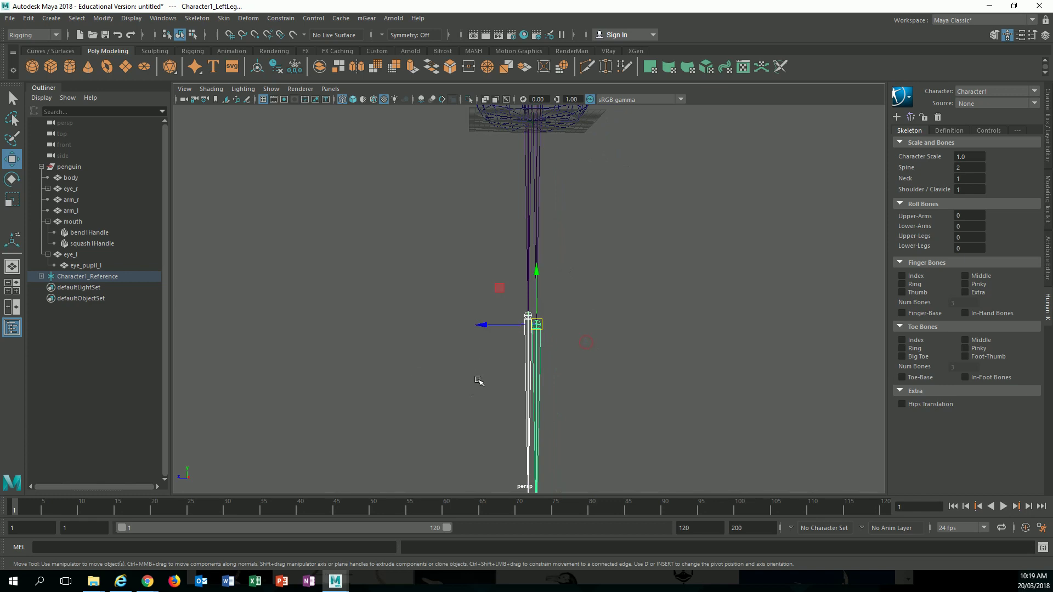
{"action": "middle_click_drag", "start_coordinate": [479, 381], "coordinate": [464, 431], "text": "alt"}
{"action": "key", "text": "alt+Tab"}
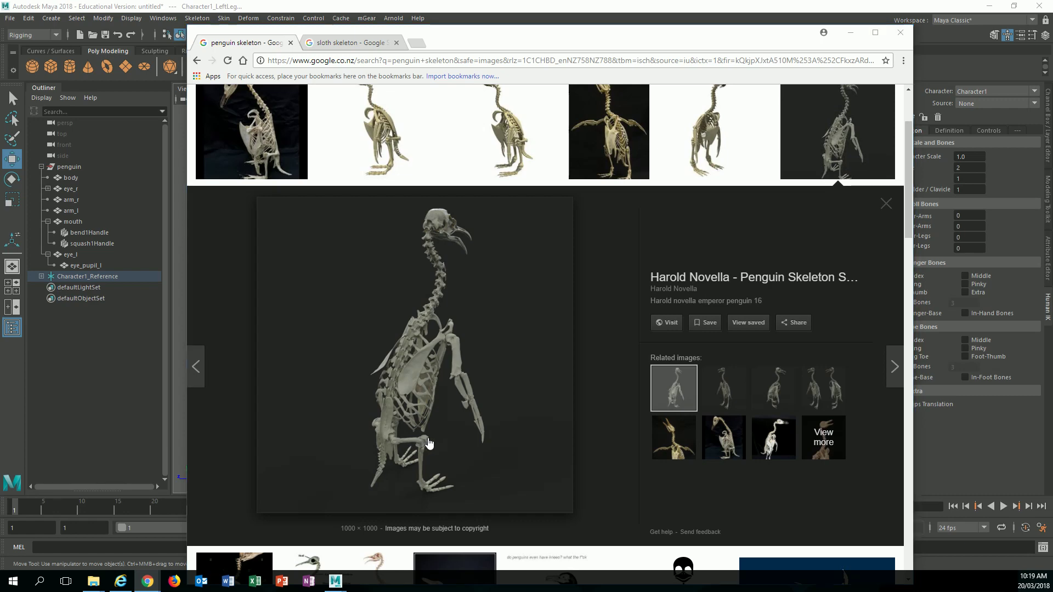
{"action": "key", "text": "alt+Tab"}
{"action": "left_click_drag", "start_coordinate": [483, 338], "coordinate": [458, 135]}
{"action": "scroll", "coordinate": [504, 210], "scroll_direction": "up", "scroll_amount": 5}
{"action": "middle_click_drag", "start_coordinate": [505, 210], "coordinate": [496, 305], "text": "alt"}
Check the feet in the browser's penguin skeleton image, and add Toe-Base bones to the Human IK skeleton in Maya
{"action": "key", "text": "alt+Tab"}
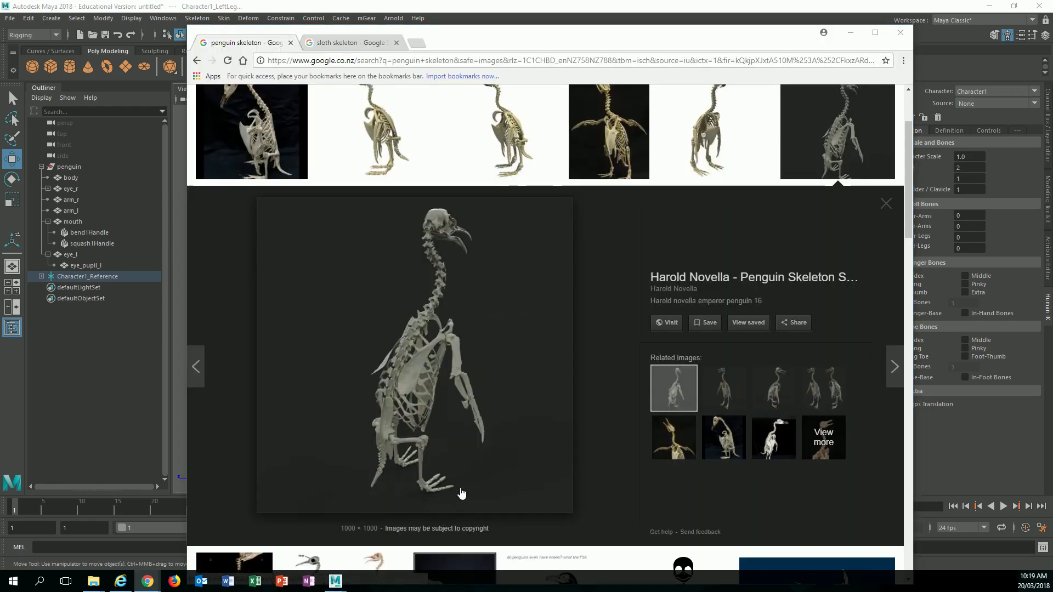
{"action": "key", "text": "alt+Tab"}
{"action": "middle_click_drag", "start_coordinate": [520, 430], "coordinate": [522, 354], "text": "alt"}
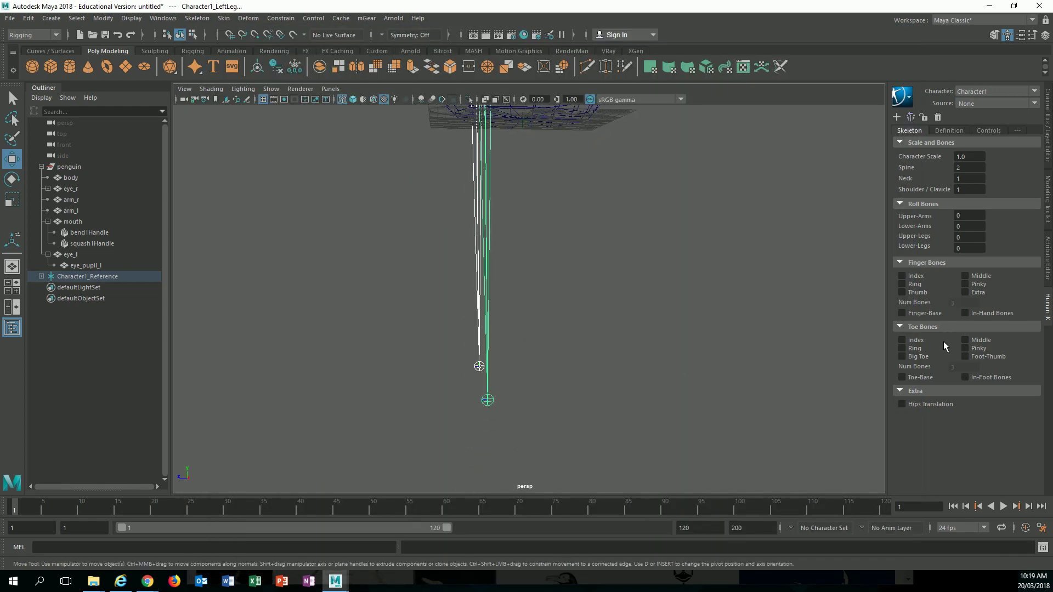
{"action": "left_click", "coordinate": [902, 378]}
{"action": "scroll", "coordinate": [540, 352], "scroll_direction": "down", "scroll_amount": 2}
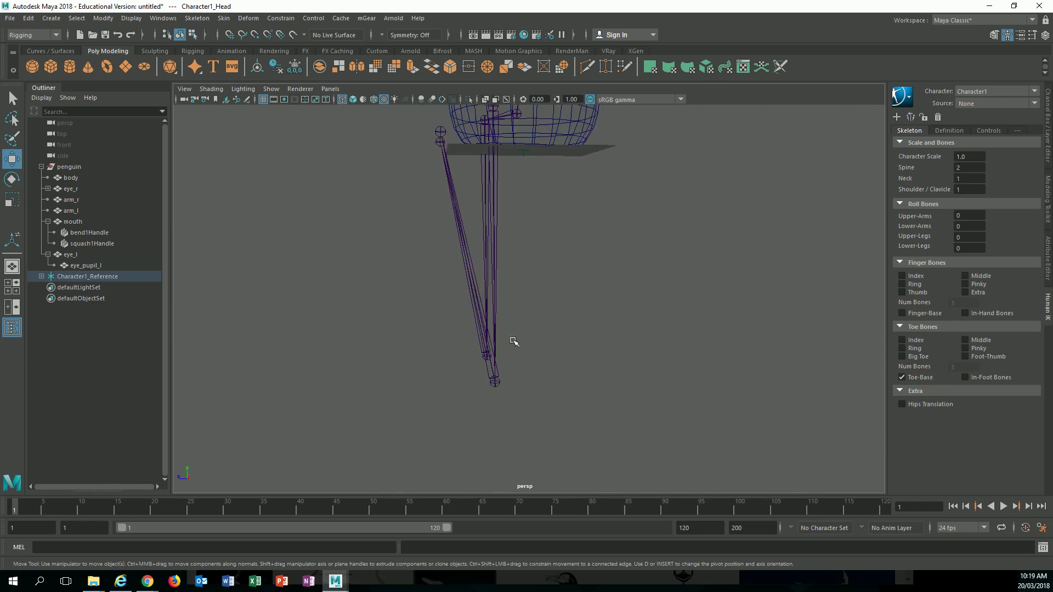
{"action": "left_click_drag", "start_coordinate": [480, 395], "coordinate": [483, 372]}
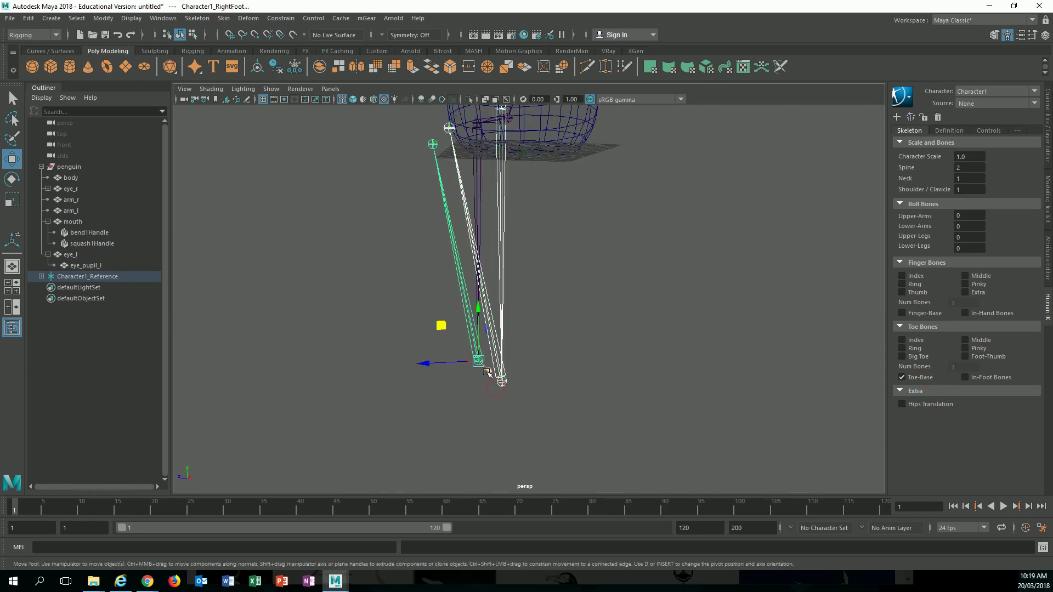
{"action": "middle_click_drag", "start_coordinate": [461, 373], "coordinate": [448, 404], "text": "alt"}
{"action": "left_click_drag", "start_coordinate": [448, 404], "coordinate": [446, 402], "text": "alt"}
{"action": "left_click_drag", "start_coordinate": [441, 349], "coordinate": [404, 234]}
{"action": "key", "text": "ctrl+z"}
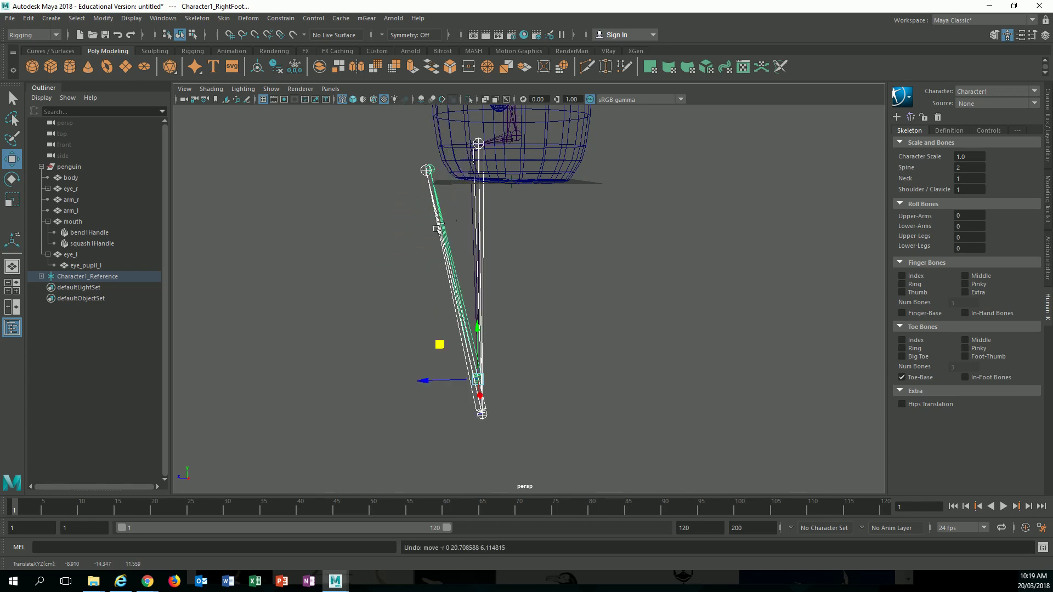
{"action": "left_click", "coordinate": [511, 190]}
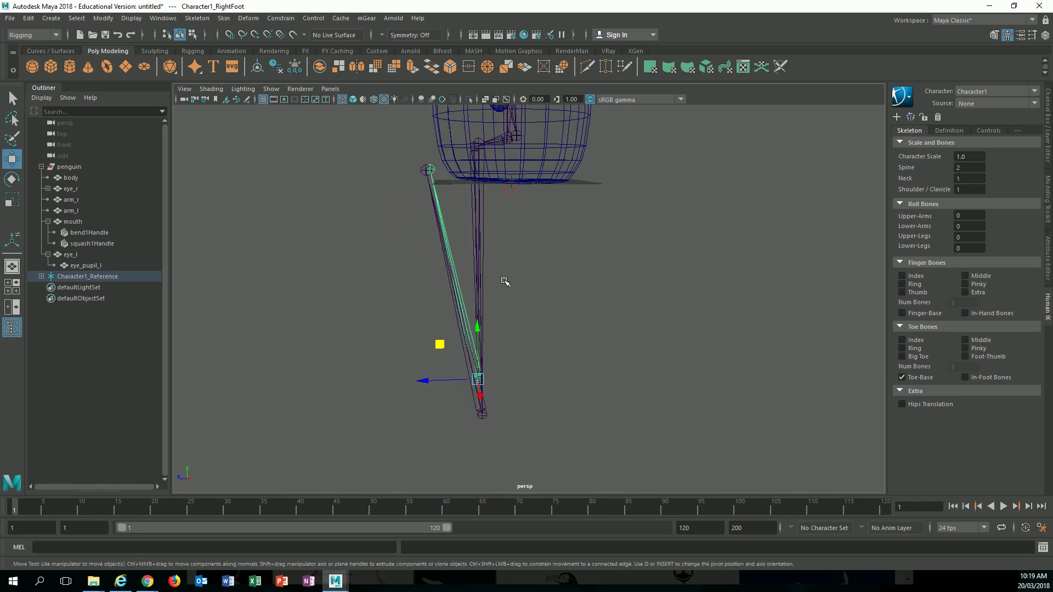
Select both foot joints and raise them together to the base of the penguin's body
{"action": "left_click", "coordinate": [462, 259]}
{"action": "left_click_drag", "start_coordinate": [442, 352], "coordinate": [451, 149]}
{"action": "middle_click_drag", "start_coordinate": [451, 149], "coordinate": [434, 254], "text": "alt"}
{"action": "middle_click_drag", "start_coordinate": [410, 126], "coordinate": [387, 256], "text": "alt"}
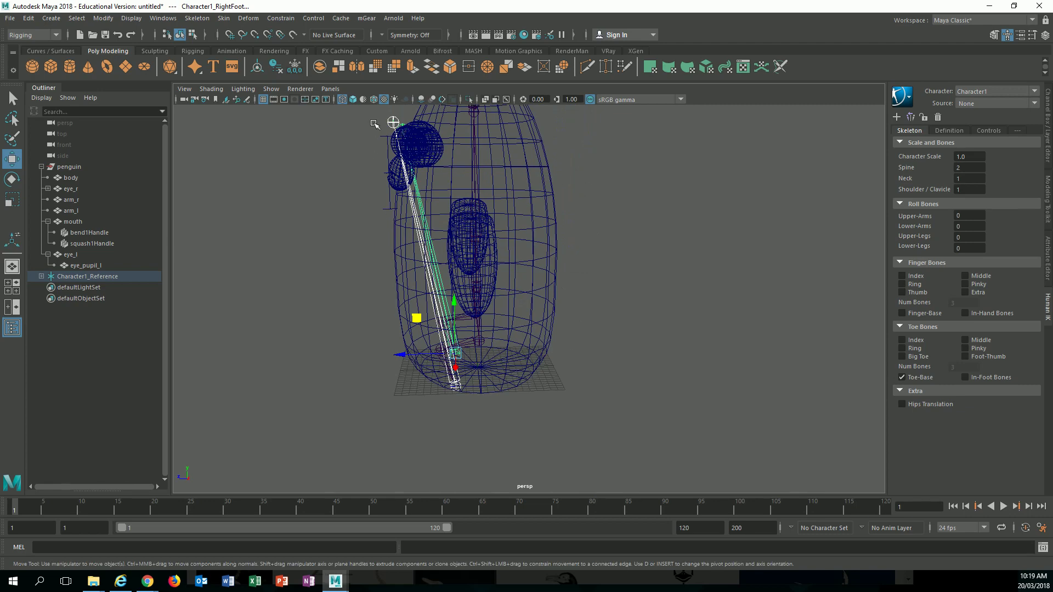
Move both toe-base joints together down to the grid, just in front of the feet
{"action": "left_click_drag", "start_coordinate": [393, 122], "coordinate": [395, 123]}
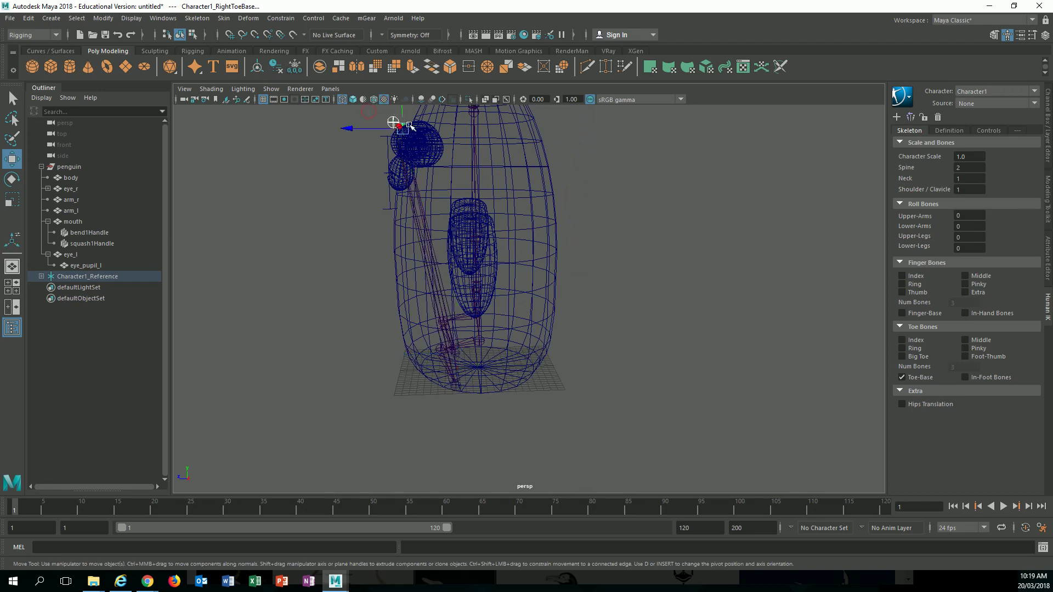
{"action": "middle_click_drag", "start_coordinate": [405, 129], "coordinate": [410, 171], "text": "alt"}
{"action": "left_click_drag", "start_coordinate": [370, 127], "coordinate": [501, 366]}
{"action": "middle_click_drag", "start_coordinate": [508, 346], "coordinate": [472, 258], "text": "alt"}
{"action": "left_click_drag", "start_coordinate": [472, 258], "coordinate": [423, 249], "text": "alt"}
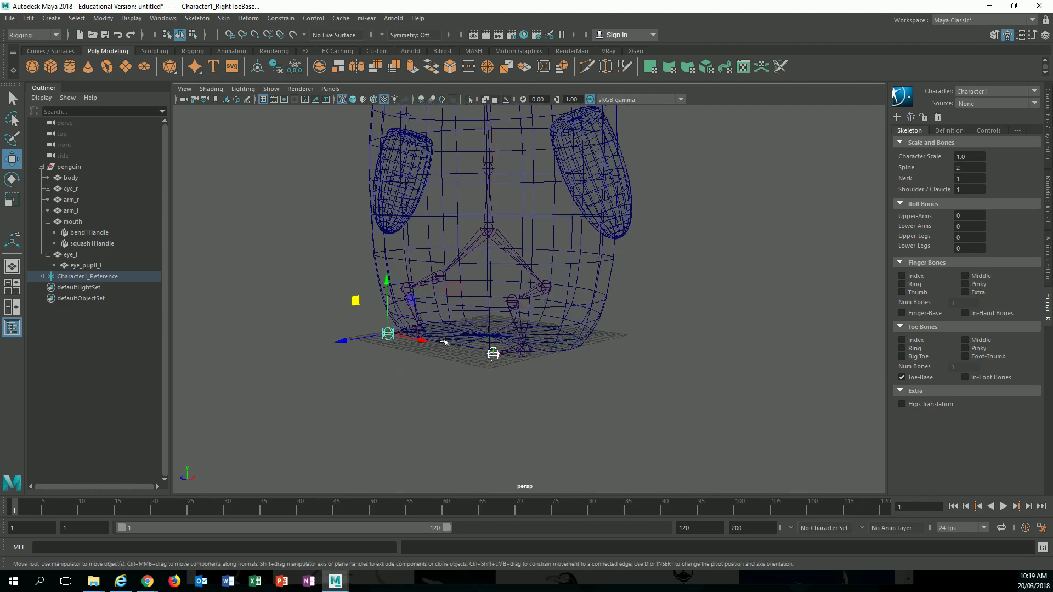
Fine-tune the heights of the toe-base and foot joints so the feet sit at grid level
{"action": "left_click_drag", "start_coordinate": [433, 348], "coordinate": [386, 327], "text": "alt"}
{"action": "left_click_drag", "start_coordinate": [409, 279], "coordinate": [409, 285]}
{"action": "left_click", "coordinate": [475, 396]}
{"action": "left_click_drag", "start_coordinate": [476, 396], "coordinate": [434, 351], "text": "alt"}
{"action": "left_click_drag", "start_coordinate": [461, 279], "coordinate": [462, 277]}
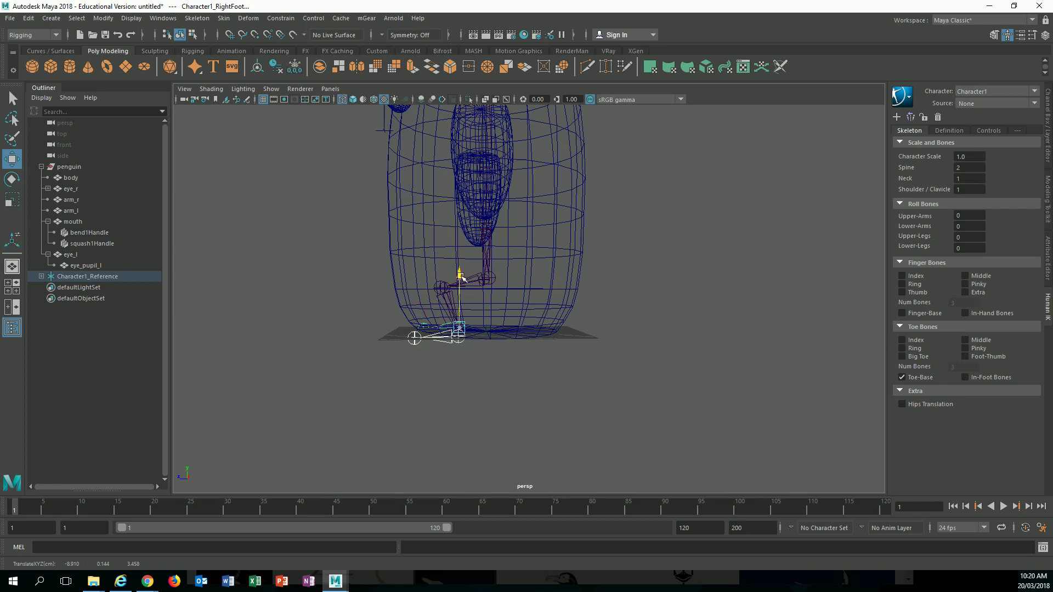
Lower both spine joints, placing the lower one just above the hips and the upper one a little above it
{"action": "middle_click_drag", "start_coordinate": [473, 312], "coordinate": [482, 447], "text": "alt"}
{"action": "left_click_drag", "start_coordinate": [482, 447], "coordinate": [530, 446], "text": "alt"}
{"action": "scroll", "coordinate": [548, 408], "scroll_direction": "down", "scroll_amount": 3}
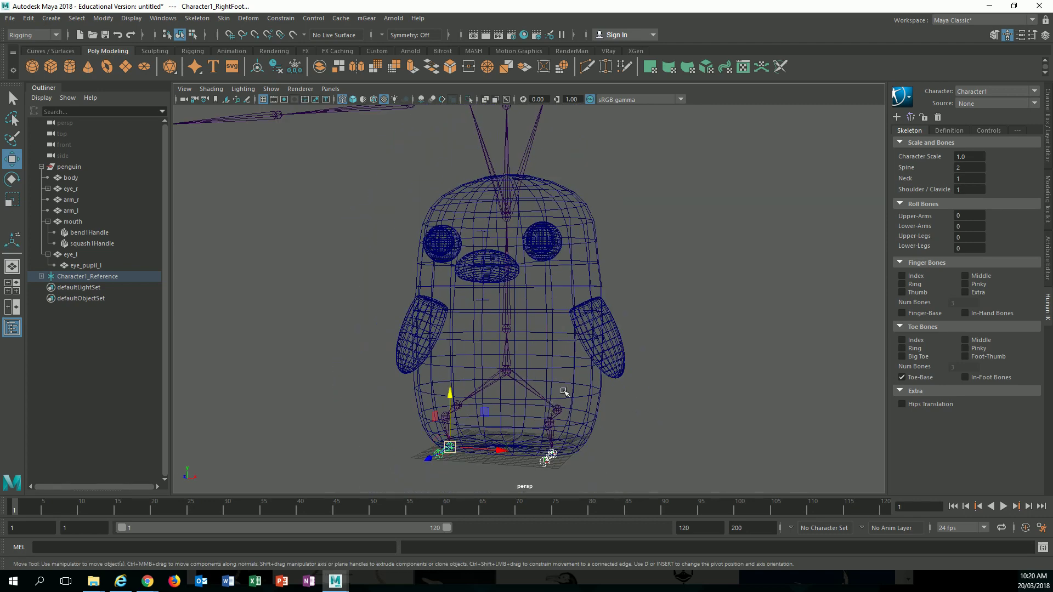
{"action": "left_click_drag", "start_coordinate": [541, 331], "coordinate": [573, 349], "text": "alt"}
{"action": "middle_click_drag", "start_coordinate": [538, 346], "coordinate": [528, 318], "text": "alt"}
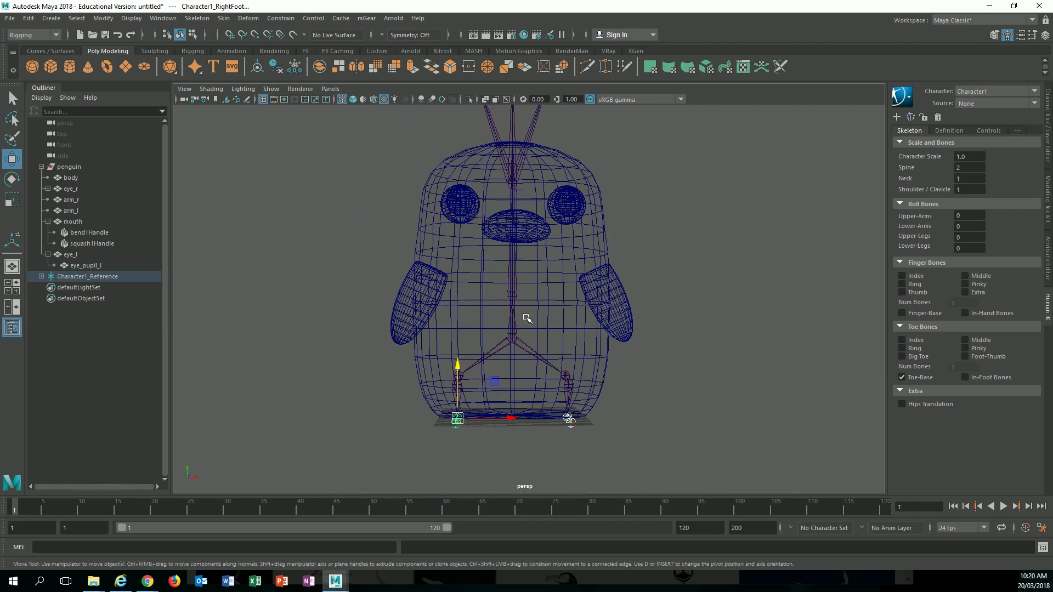
{"action": "left_click", "coordinate": [512, 293]}
{"action": "left_click_drag", "start_coordinate": [513, 244], "coordinate": [514, 272]}
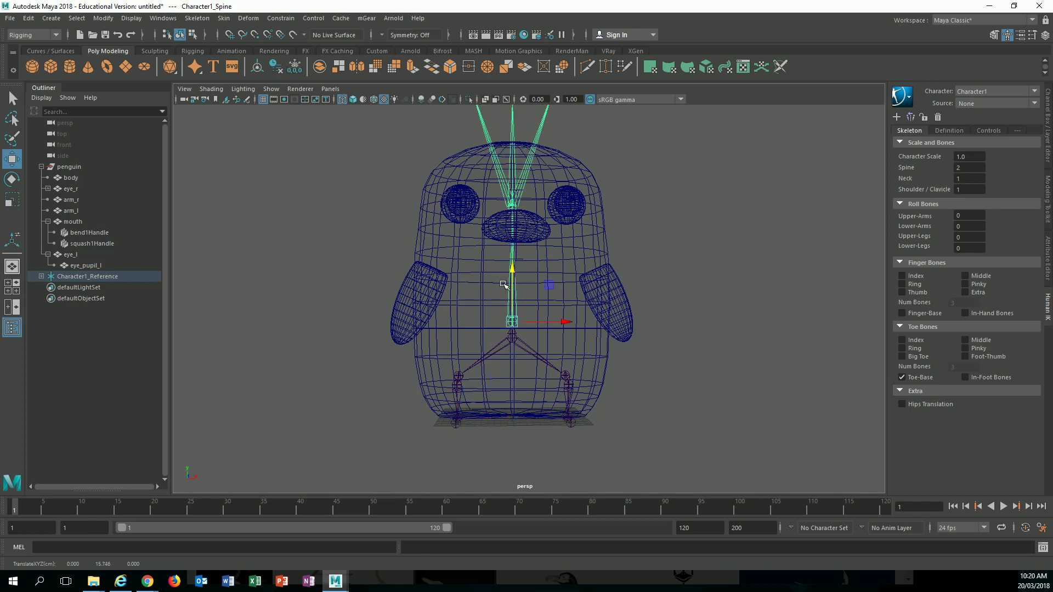
{"action": "middle_click_drag", "start_coordinate": [503, 284], "coordinate": [500, 308], "text": "alt"}
{"action": "left_click", "coordinate": [511, 228]}
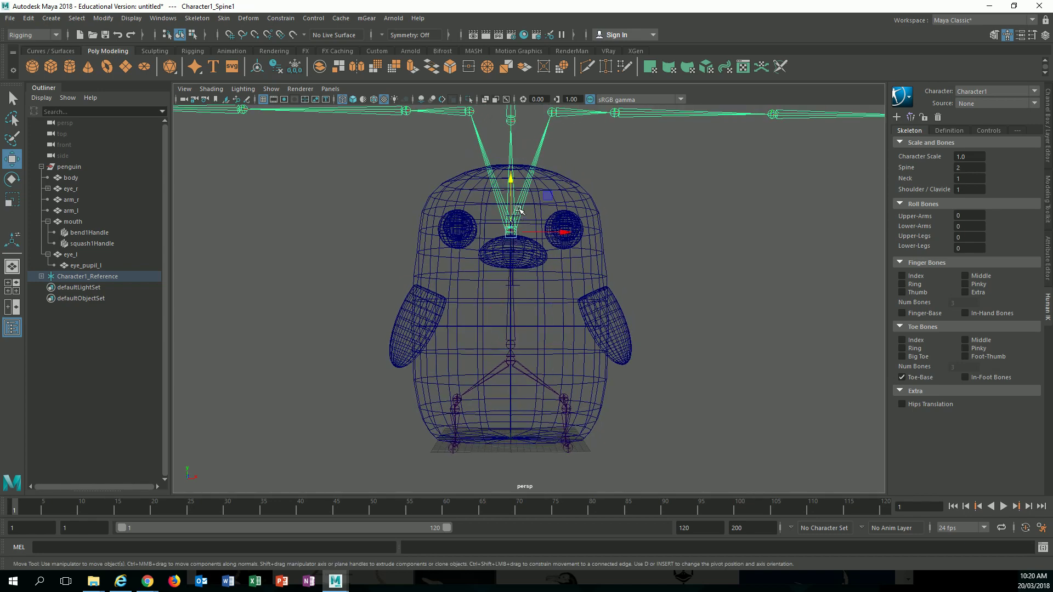
{"action": "left_click_drag", "start_coordinate": [512, 187], "coordinate": [501, 285]}
Select both shoulder joints and lower them together to the height of the flippers' upper ends
{"action": "left_click", "coordinate": [552, 210]}
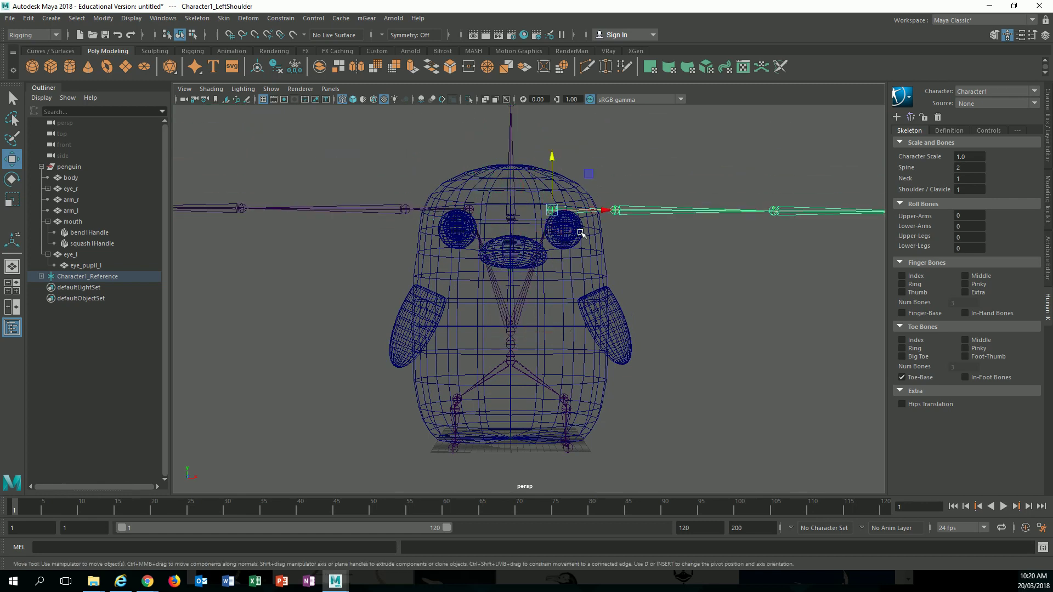
{"action": "left_click", "coordinate": [470, 209]}
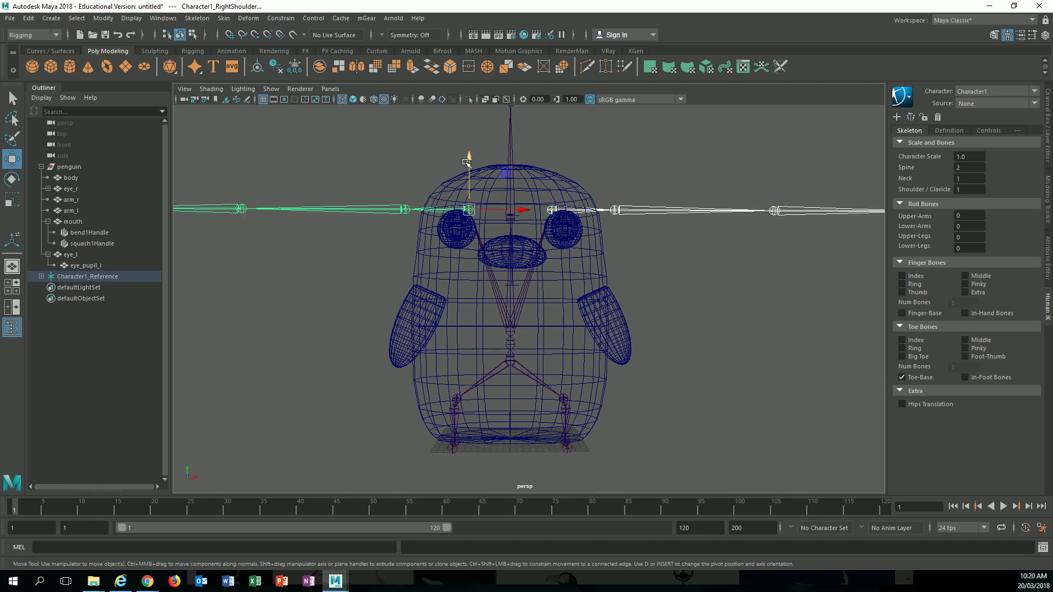
{"action": "left_click_drag", "start_coordinate": [500, 168], "coordinate": [502, 198]}
{"action": "key", "text": "ctrl+z"}
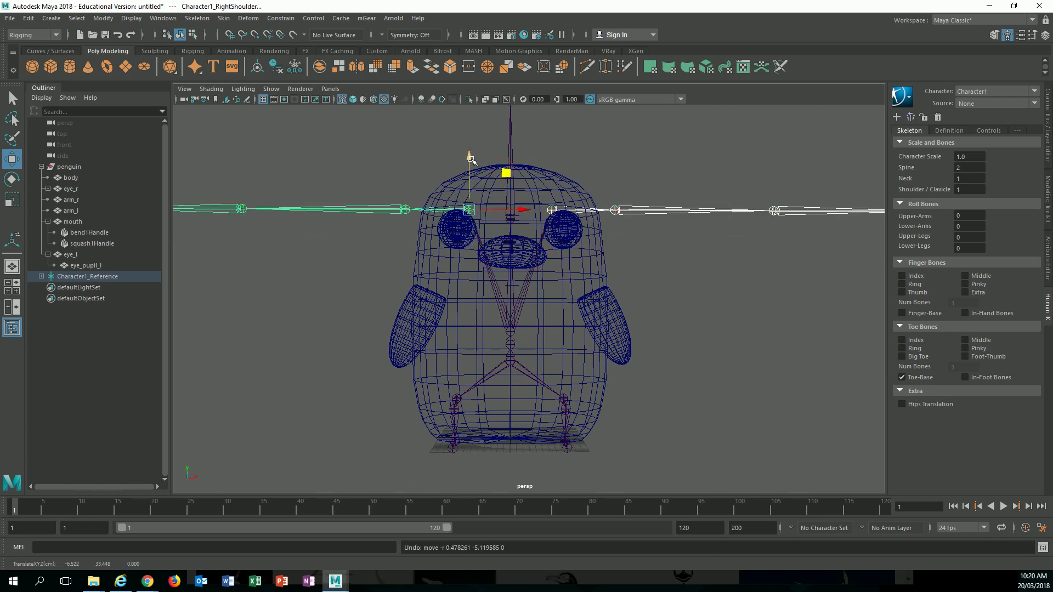
{"action": "left_click_drag", "start_coordinate": [469, 163], "coordinate": [468, 244]}
Move the left upper-arm joint inward to the top of the left flipper
{"action": "left_click", "coordinate": [626, 296]}
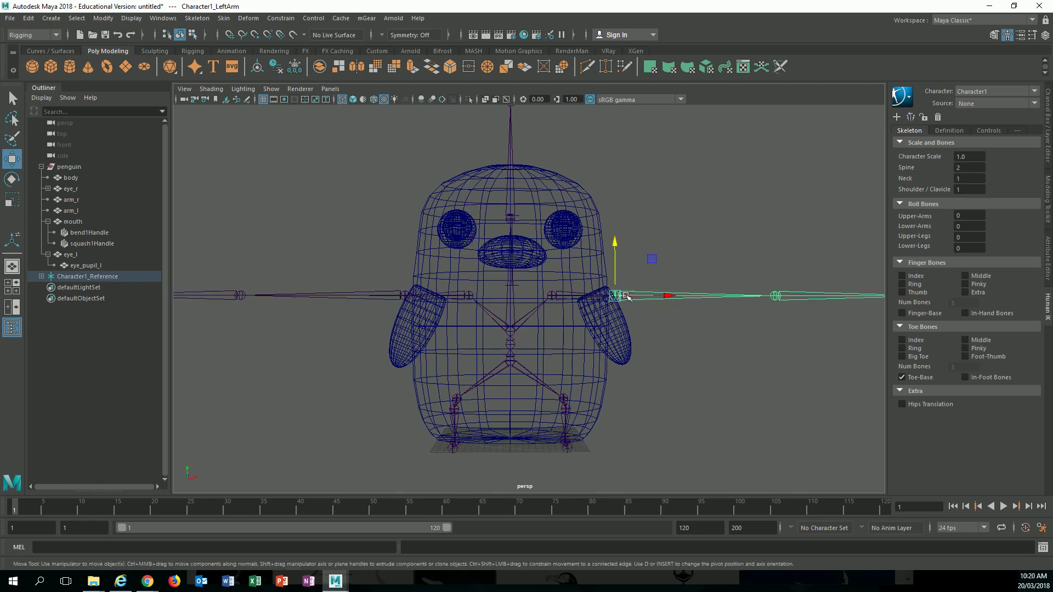
{"action": "left_click", "coordinate": [404, 296]}
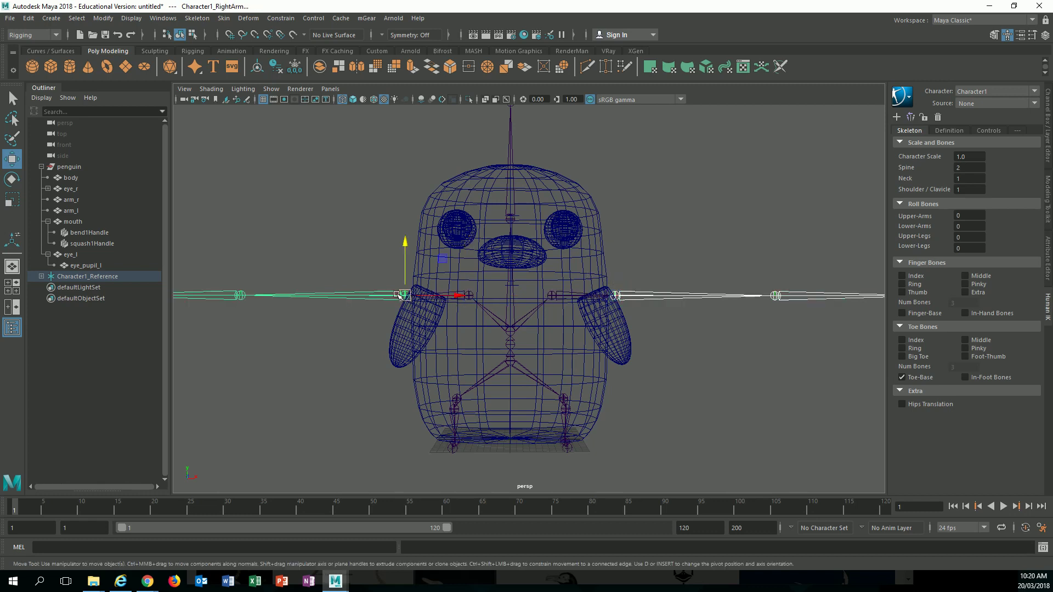
{"action": "left_click", "coordinate": [640, 295]}
{"action": "left_click_drag", "start_coordinate": [657, 263], "coordinate": [634, 262]}
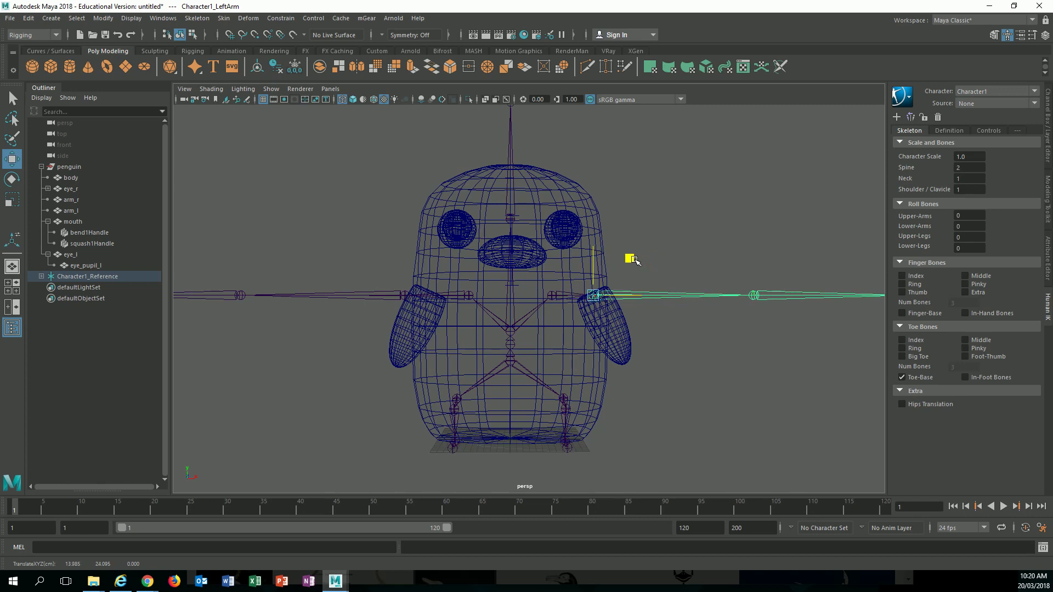
Move the left forearm joint to the middle of the left flipper and the left hand joint to its tip
{"action": "left_click", "coordinate": [759, 299]}
{"action": "middle_click_drag", "start_coordinate": [779, 328], "coordinate": [687, 328], "text": "alt"}
{"action": "left_click_drag", "start_coordinate": [700, 259], "coordinate": [555, 292]}
{"action": "left_click", "coordinate": [677, 331]}
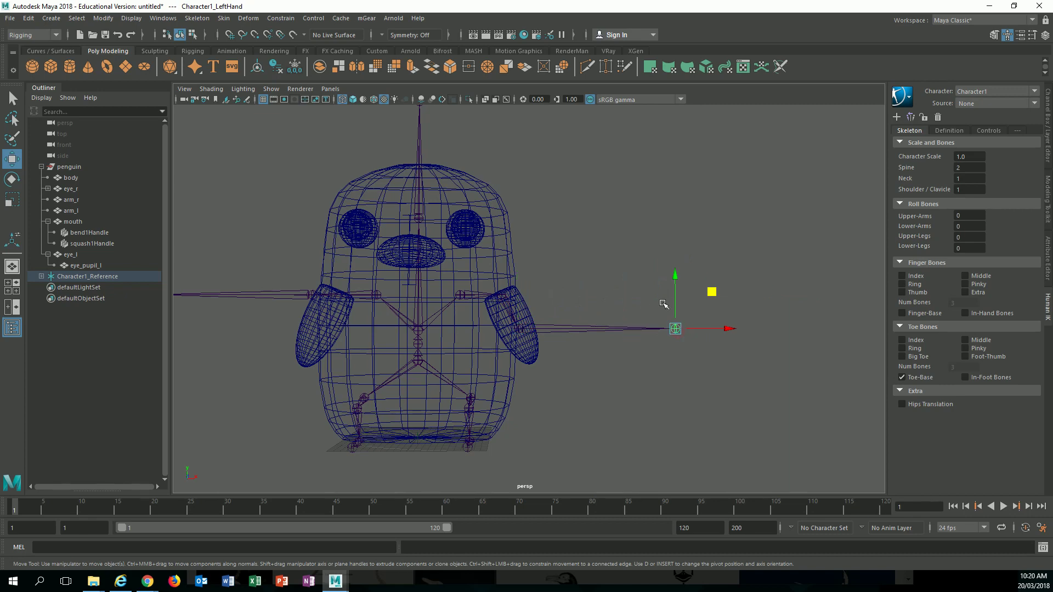
{"action": "left_click_drag", "start_coordinate": [711, 296], "coordinate": [570, 329]}
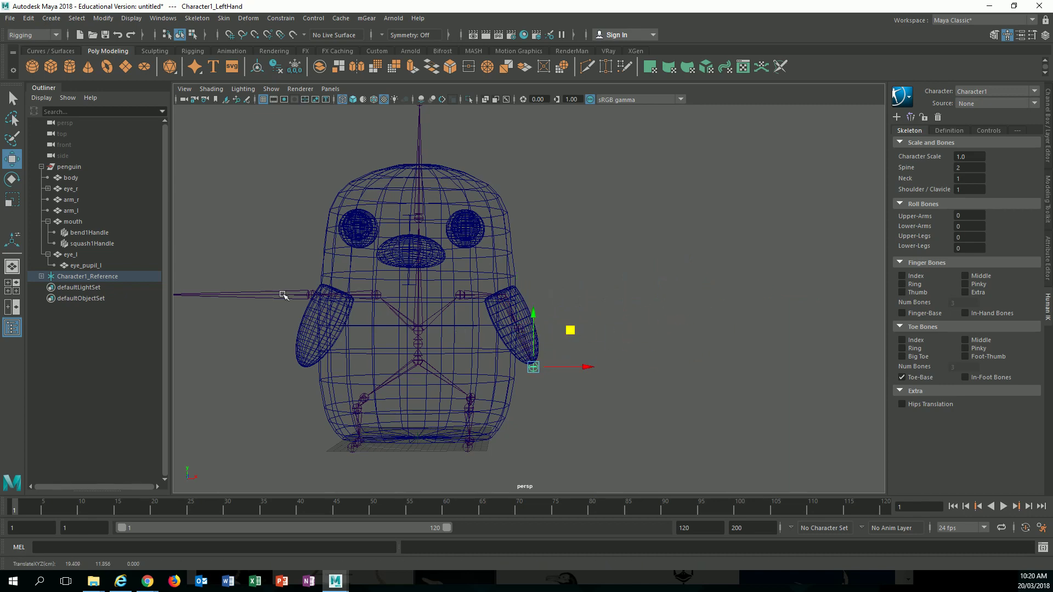
Move the right upper-arm joint to the top of the right flipper and the right forearm joint to its middle
{"action": "middle_click_drag", "start_coordinate": [282, 295], "coordinate": [295, 296], "text": "alt"}
{"action": "left_click", "coordinate": [324, 295]}
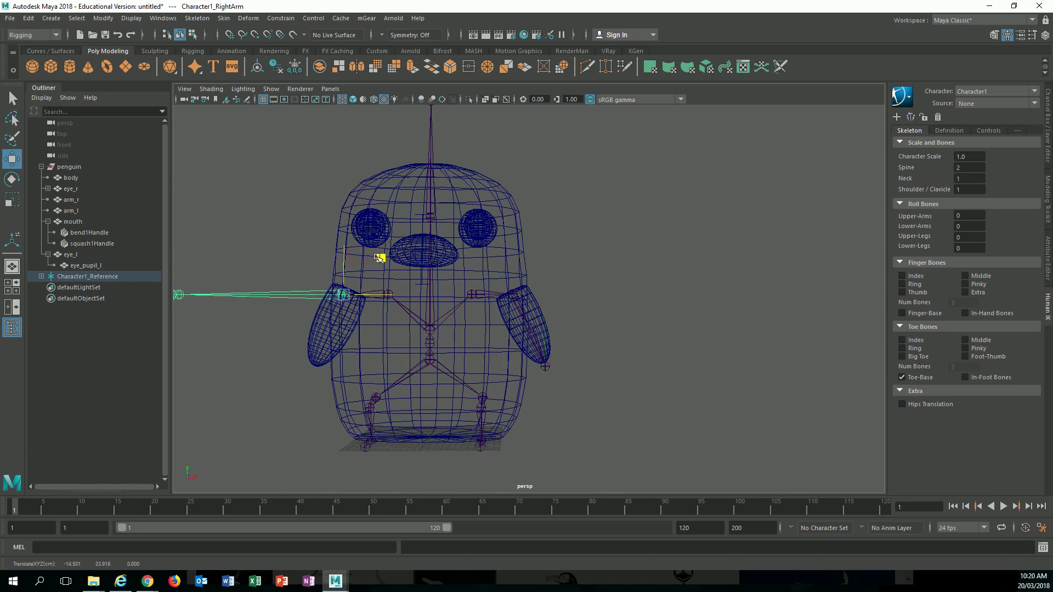
{"action": "middle_click_drag", "start_coordinate": [371, 262], "coordinate": [389, 285], "text": "alt"}
{"action": "left_click", "coordinate": [266, 287]}
{"action": "left_click_drag", "start_coordinate": [322, 252], "coordinate": [472, 288]}
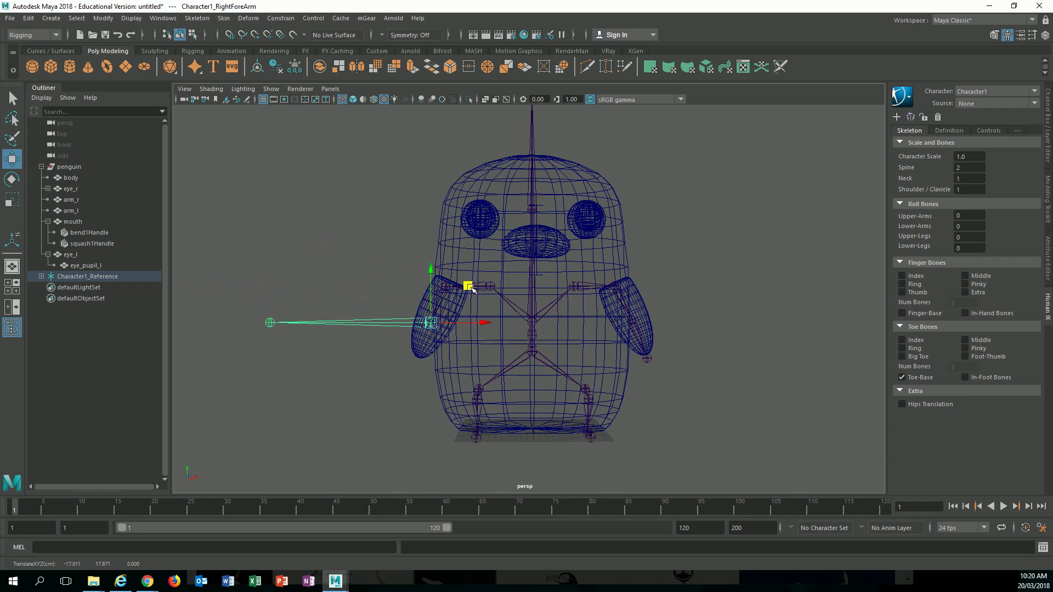
Move the right hand joint in to the tip of the penguin's right arm
{"action": "left_click", "coordinate": [270, 324]}
{"action": "left_click_drag", "start_coordinate": [311, 285], "coordinate": [459, 319]}
{"action": "left_click_drag", "start_coordinate": [544, 378], "coordinate": [425, 383], "text": "alt"}
{"action": "right_click_drag", "start_coordinate": [425, 384], "coordinate": [491, 399], "text": "alt"}
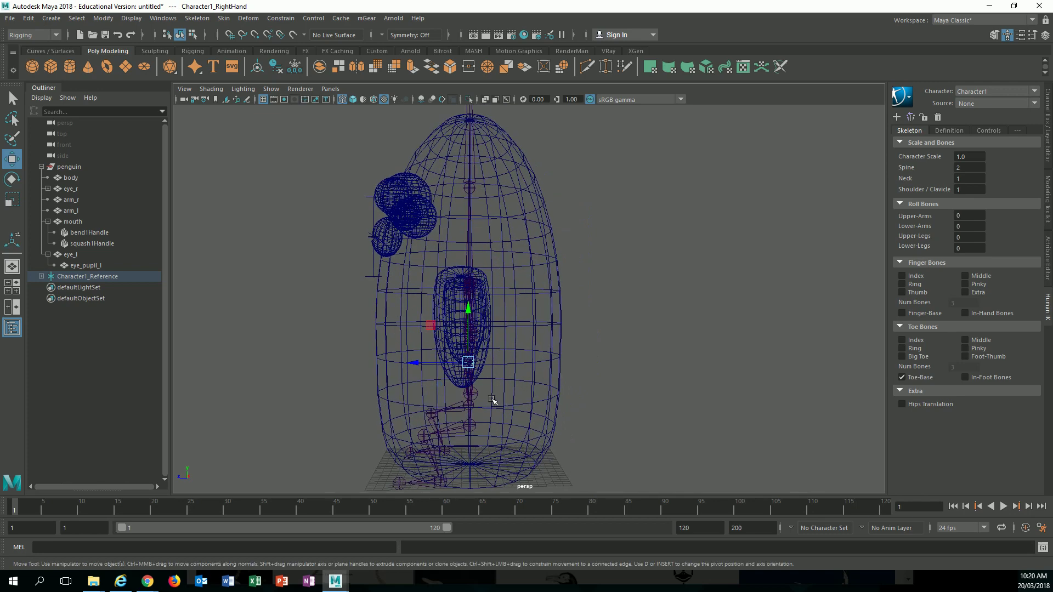
Shift the left forearm and left hand joints in depth so they sit centred inside the left arm mesh
{"action": "left_click_drag", "start_coordinate": [492, 399], "coordinate": [518, 405], "text": "alt"}
{"action": "right_click_drag", "start_coordinate": [462, 372], "coordinate": [530, 375], "text": "alt"}
{"action": "left_click", "coordinate": [503, 347]}
{"action": "left_click_drag", "start_coordinate": [502, 347], "coordinate": [488, 375], "text": "alt"}
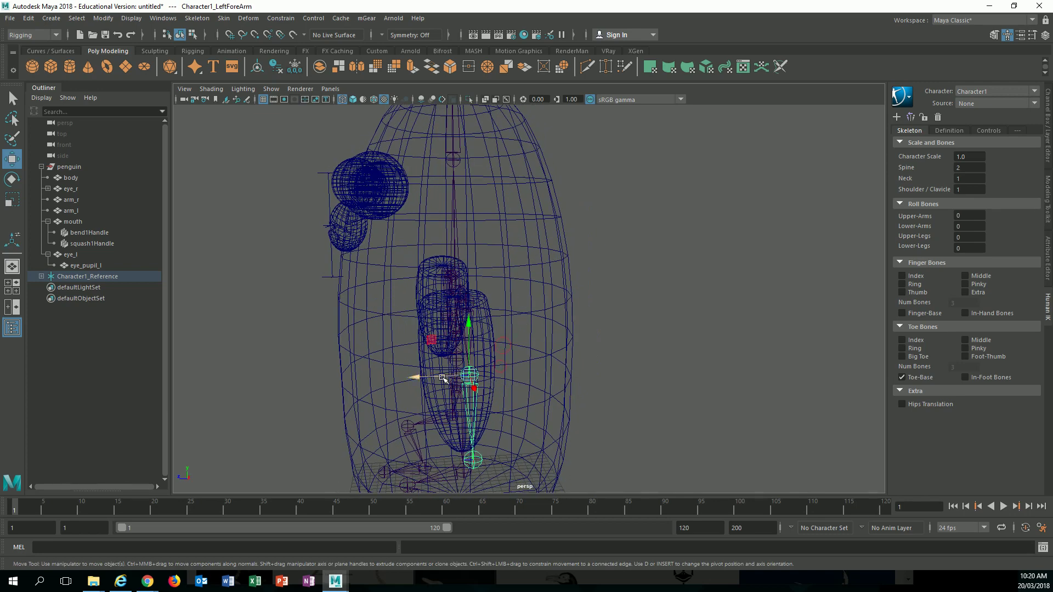
{"action": "left_click", "coordinate": [475, 459]}
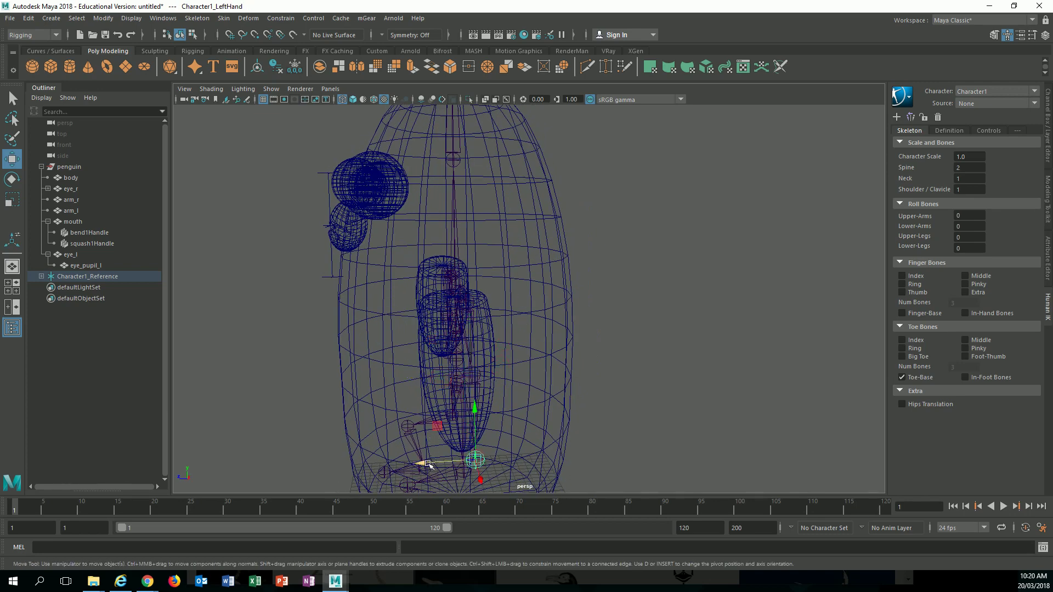
{"action": "left_click_drag", "start_coordinate": [428, 464], "coordinate": [413, 464]}
Shift the right forearm and right hand joints in depth so they sit centred inside the right arm mesh
{"action": "left_click_drag", "start_coordinate": [414, 464], "coordinate": [518, 404], "text": "alt"}
{"action": "left_click", "coordinate": [481, 407]}
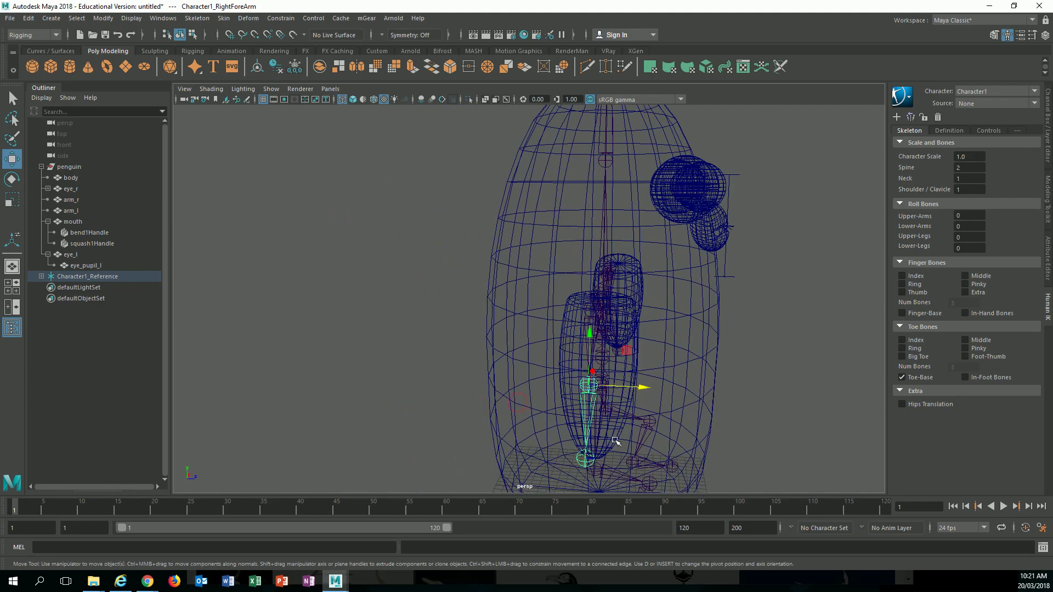
{"action": "left_click", "coordinate": [593, 458]}
{"action": "left_click_drag", "start_coordinate": [637, 460], "coordinate": [487, 409]}
Lower the neck joint to below the mouth, bringing the head joint down to the top of the body
{"action": "scroll", "coordinate": [495, 400], "scroll_direction": "down", "scroll_amount": 5}
{"action": "left_click_drag", "start_coordinate": [440, 310], "coordinate": [481, 325], "text": "alt"}
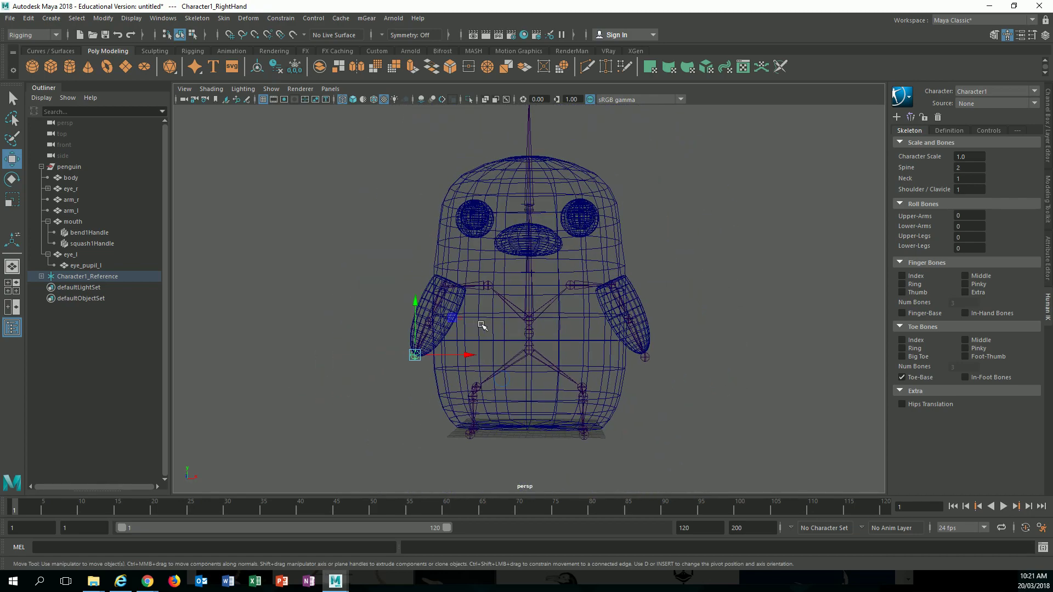
{"action": "middle_click_drag", "start_coordinate": [687, 140], "coordinate": [673, 187], "text": "alt"}
{"action": "left_click", "coordinate": [517, 255]}
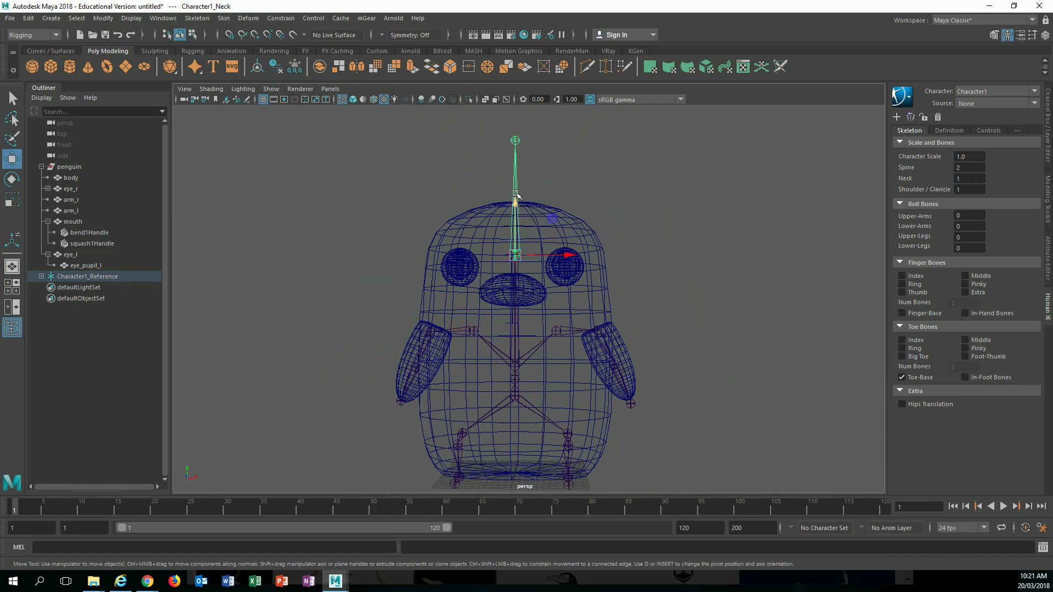
{"action": "left_click_drag", "start_coordinate": [516, 193], "coordinate": [510, 259]}
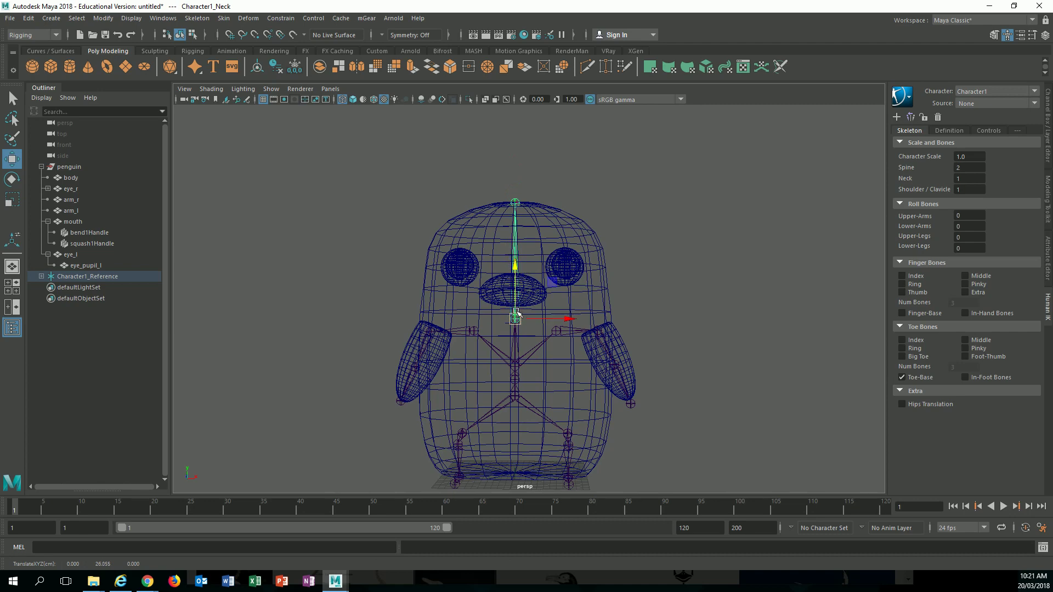
{"action": "left_click_drag", "start_coordinate": [517, 313], "coordinate": [510, 318], "text": "alt"}
{"action": "middle_click_drag", "start_coordinate": [510, 318], "coordinate": [509, 298], "text": "alt"}
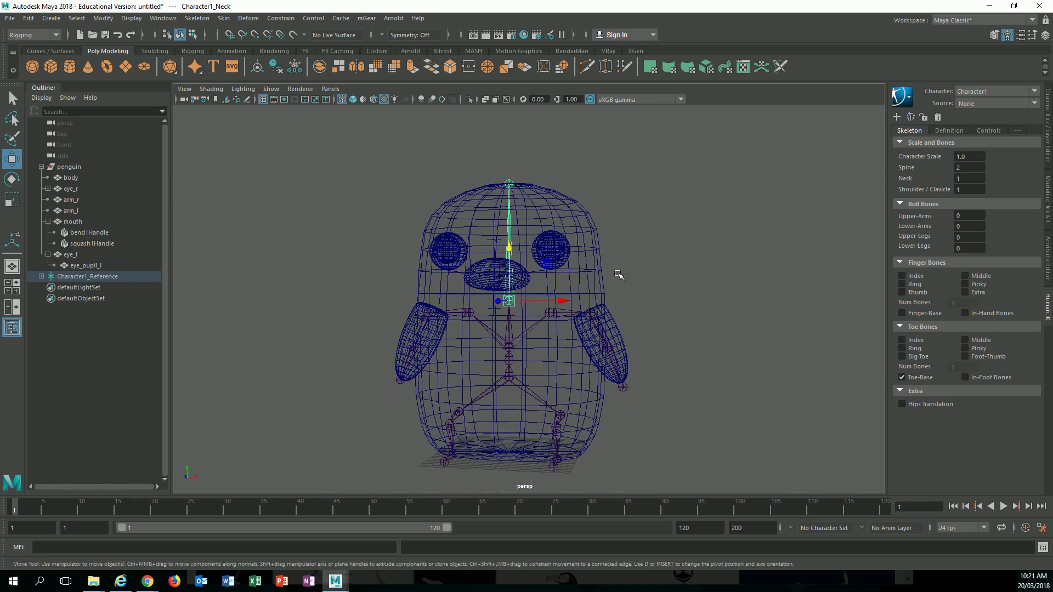
Lower the neck joint slightly and raise the head joint to the crown, at a Translate Y of about 21.9
{"action": "left_click", "coordinate": [1049, 131]}
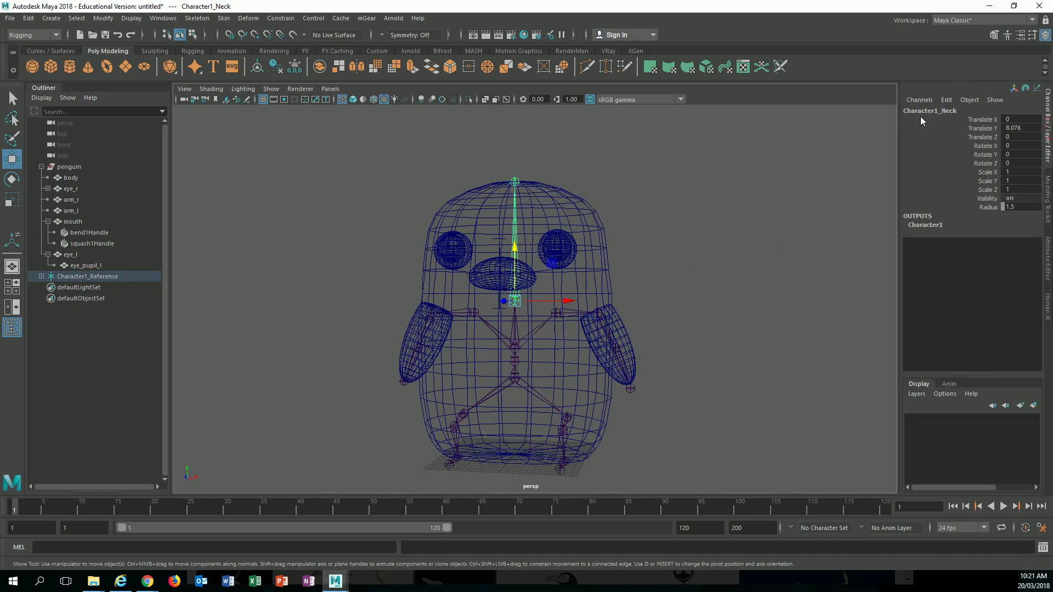
{"action": "left_click", "coordinate": [516, 181]}
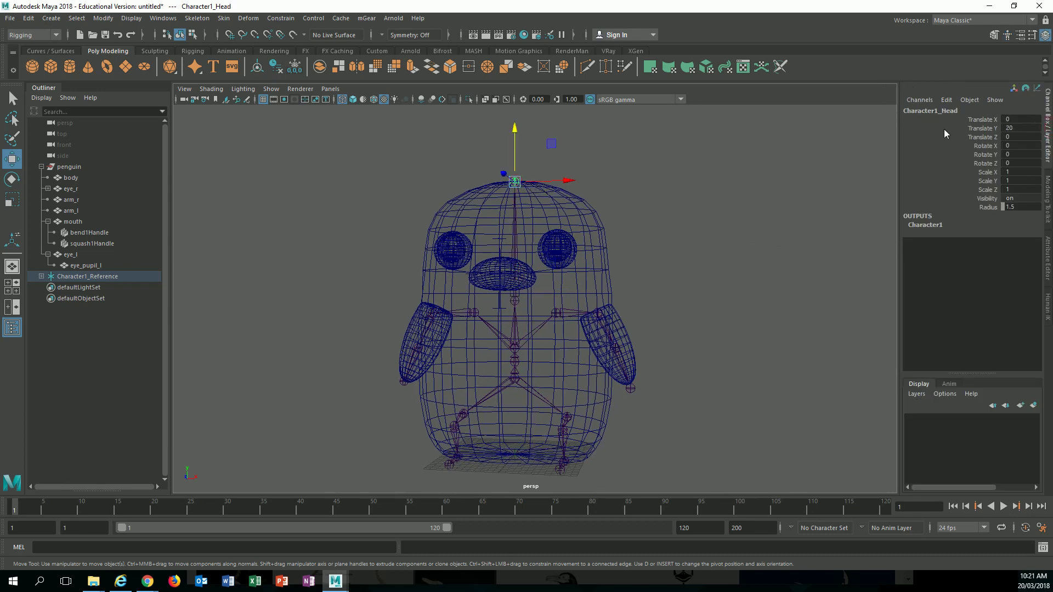
{"action": "left_click_drag", "start_coordinate": [625, 168], "coordinate": [627, 172], "text": "alt"}
{"action": "left_click", "coordinate": [515, 303]}
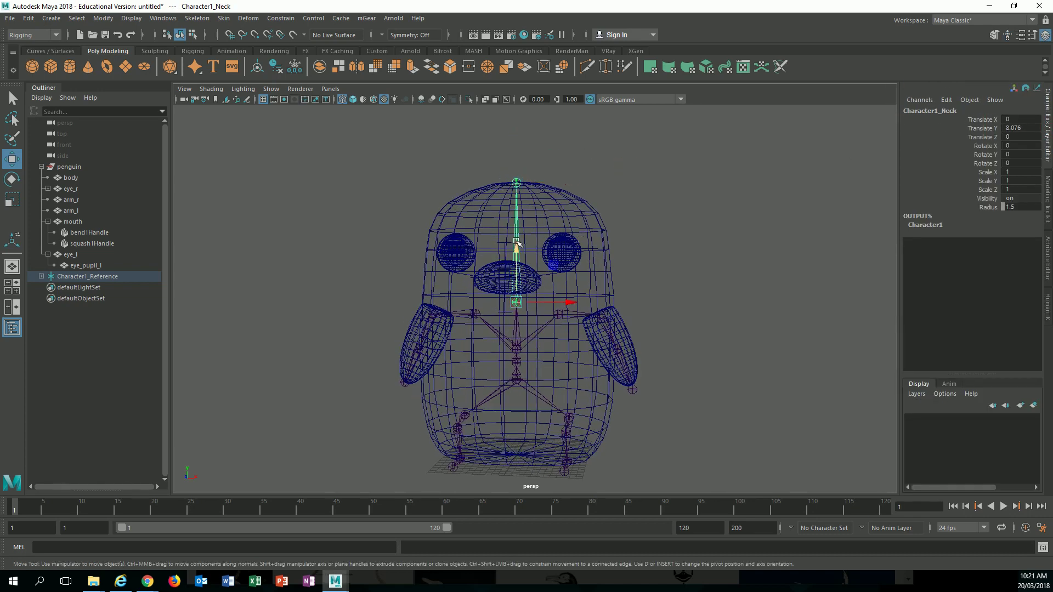
{"action": "left_click_drag", "start_coordinate": [517, 243], "coordinate": [519, 253]}
{"action": "left_click", "coordinate": [518, 192]}
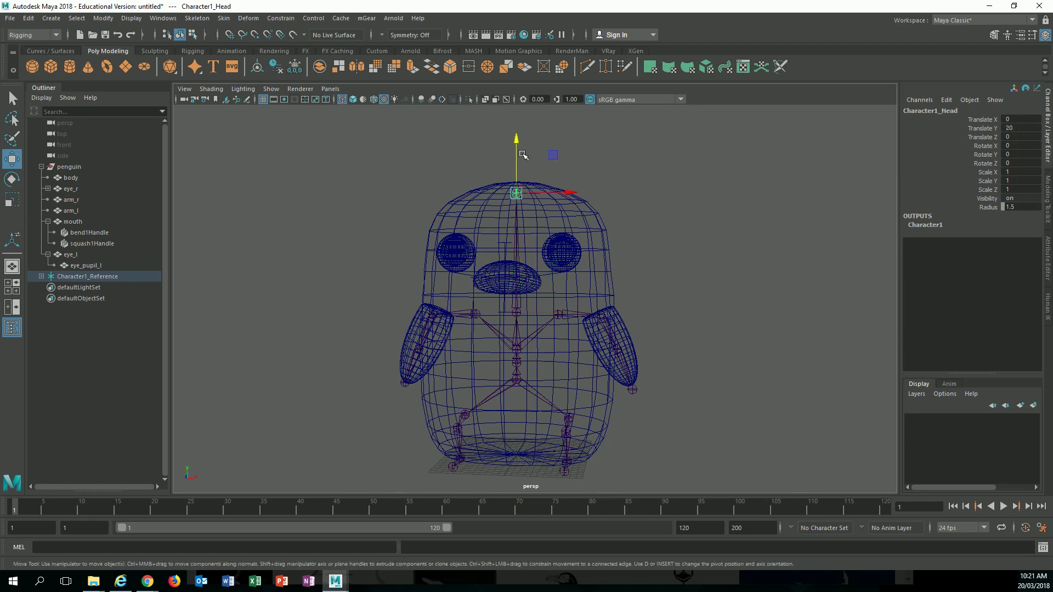
{"action": "left_click_drag", "start_coordinate": [514, 138], "coordinate": [516, 127]}
{"action": "middle_click_drag", "start_coordinate": [572, 186], "coordinate": [576, 199], "text": "alt"}
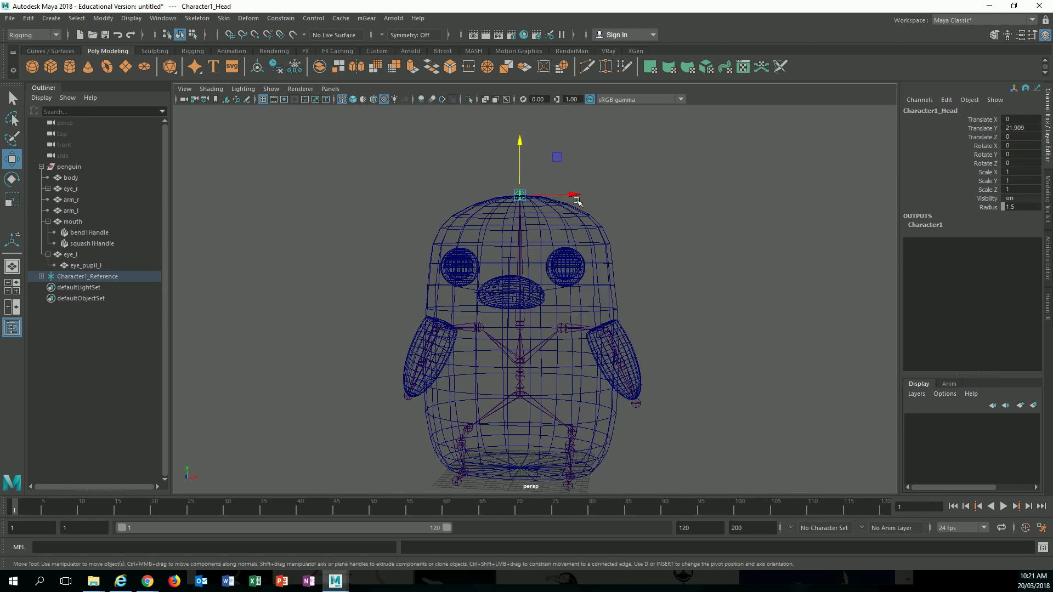
Deselect the joints, display the penguin with textured shading and turn on X-Ray Joints
{"action": "middle_click_drag", "start_coordinate": [592, 237], "coordinate": [604, 200], "text": "alt"}
{"action": "left_click_drag", "start_coordinate": [604, 200], "coordinate": [615, 289], "text": "alt"}
{"action": "left_click", "coordinate": [610, 254]}
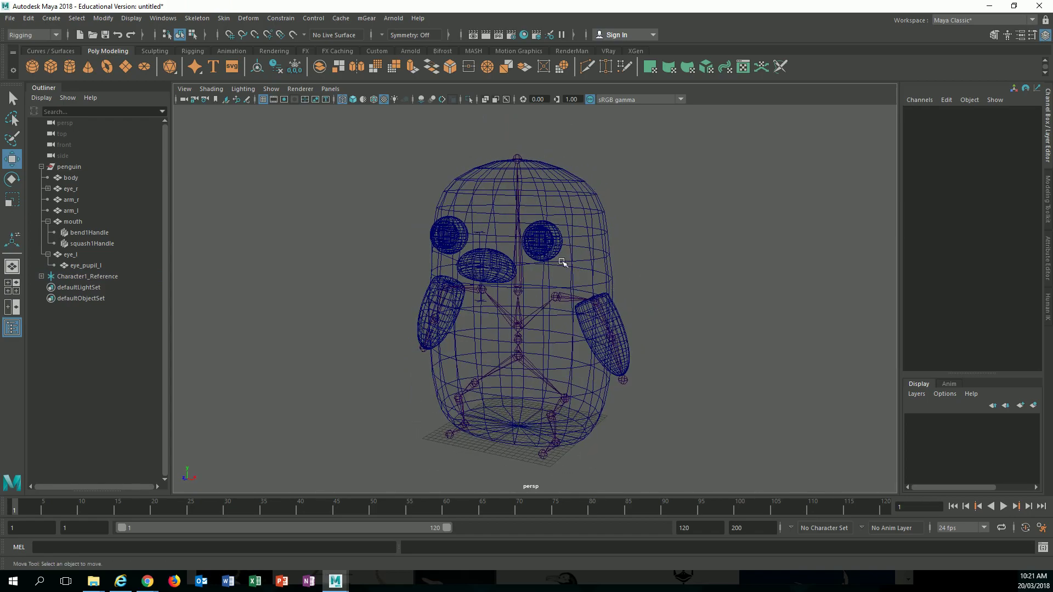
{"action": "key", "text": "6"}
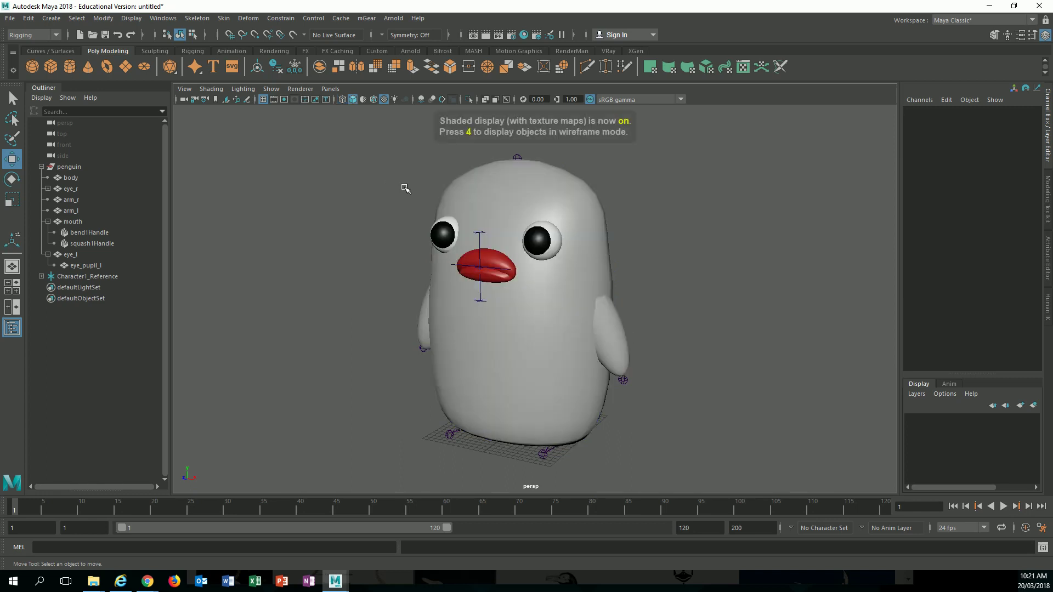
{"action": "left_click", "coordinate": [208, 90]}
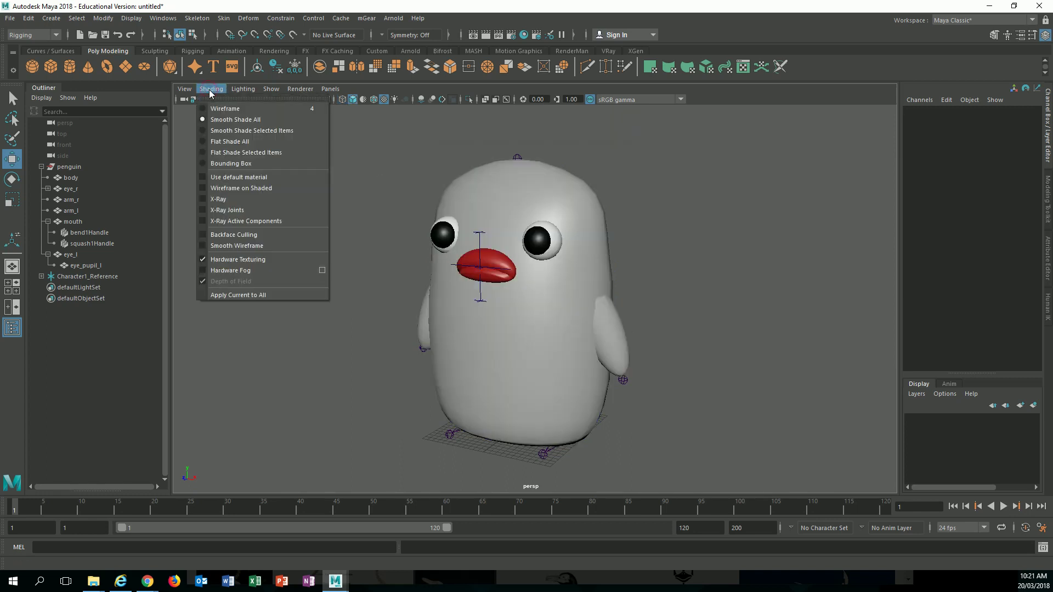
{"action": "left_click", "coordinate": [210, 211]}
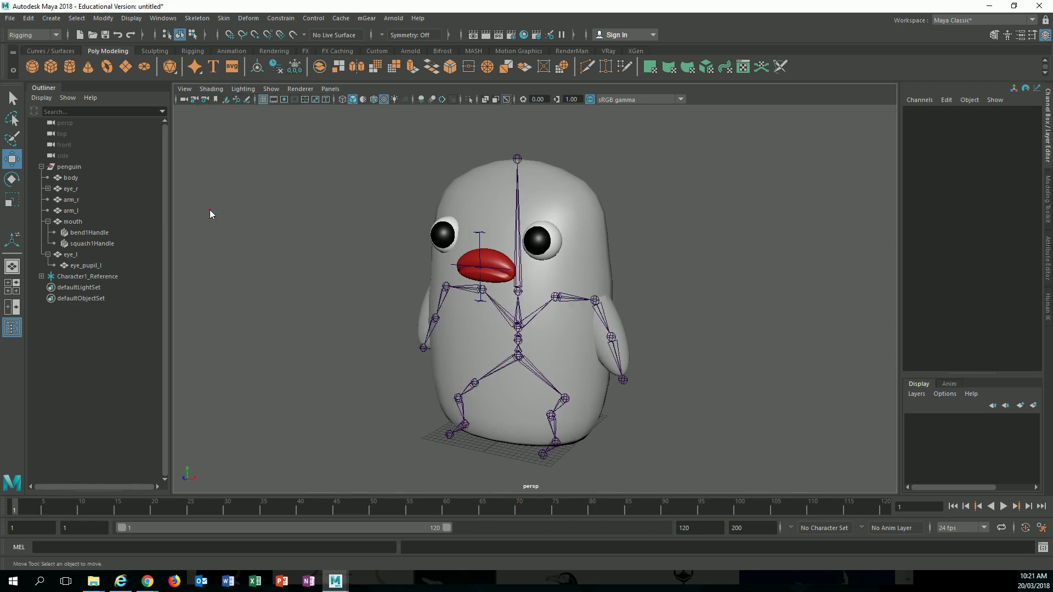
{"action": "left_click", "coordinate": [218, 90]}
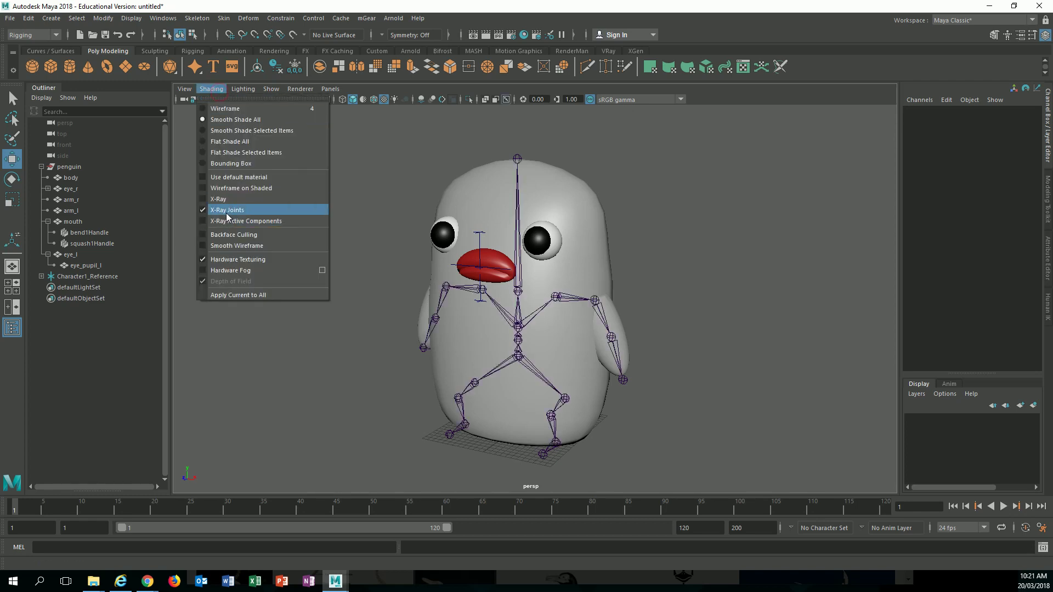
{"action": "left_click", "coordinate": [377, 187]}
Examine the HumanIK character and source options, along with the skeleton definition and its status
{"action": "left_click_drag", "start_coordinate": [747, 281], "coordinate": [785, 254], "text": "alt"}
{"action": "left_click", "coordinate": [1039, 306]}
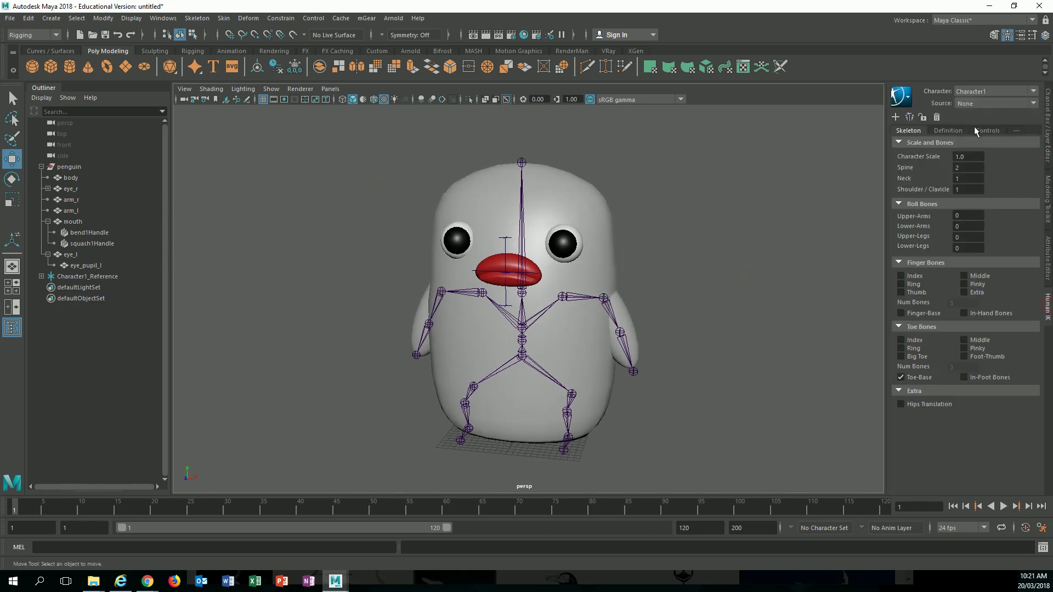
{"action": "left_click", "coordinate": [1029, 91]}
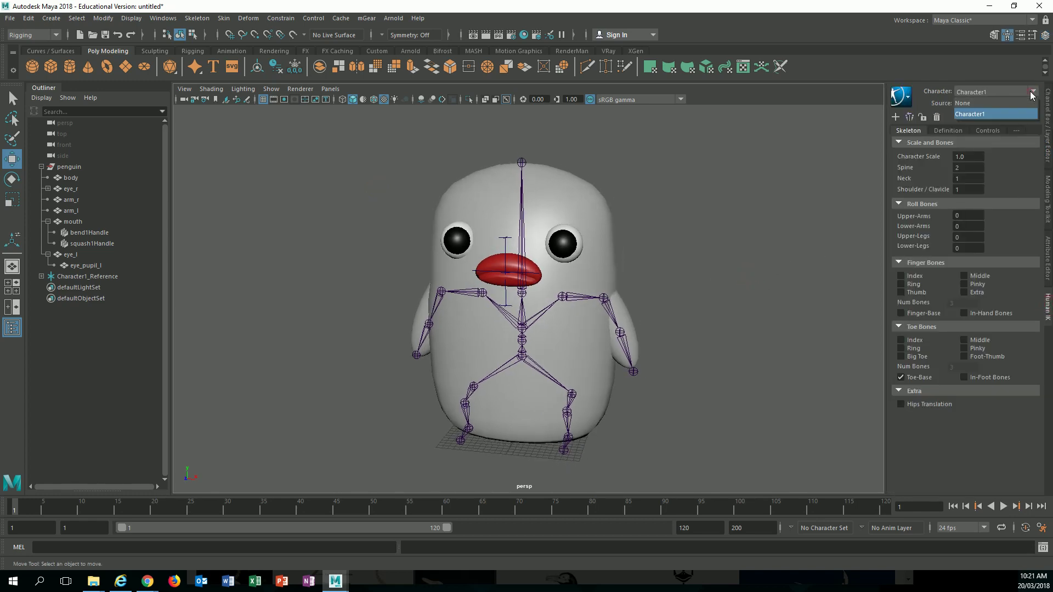
{"action": "left_click", "coordinate": [1031, 91]}
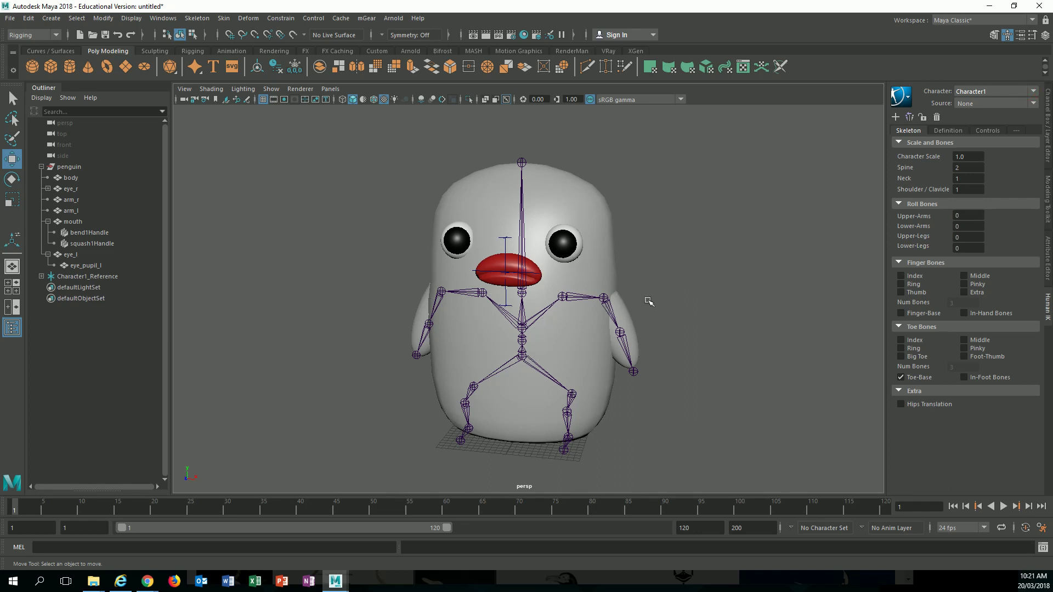
{"action": "left_click", "coordinate": [984, 93]}
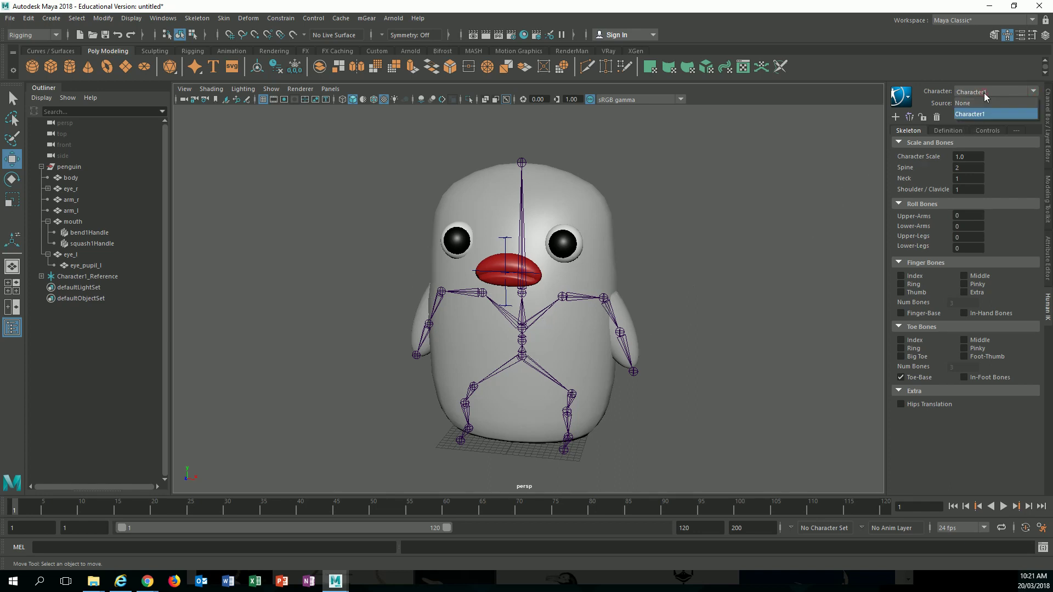
{"action": "left_click", "coordinate": [984, 93]}
{"action": "left_click", "coordinate": [984, 101]}
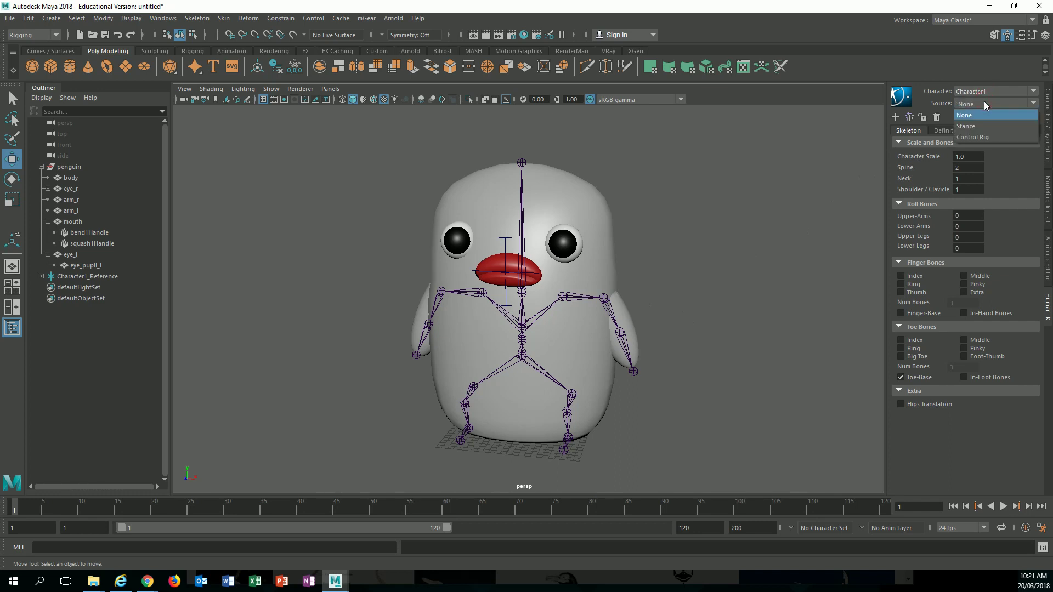
{"action": "left_click", "coordinate": [985, 103]}
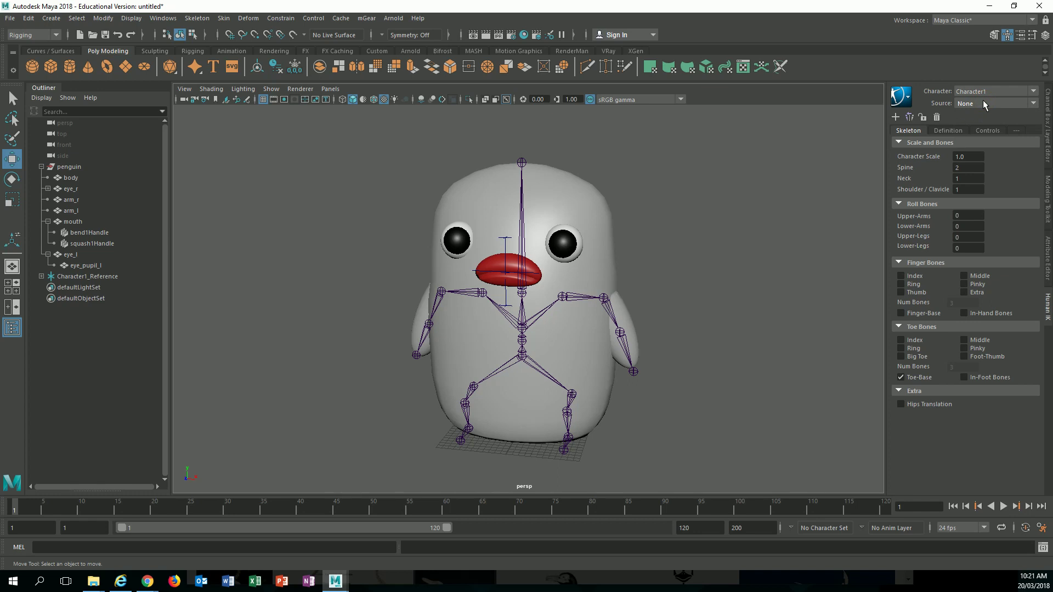
{"action": "left_click", "coordinate": [958, 130]}
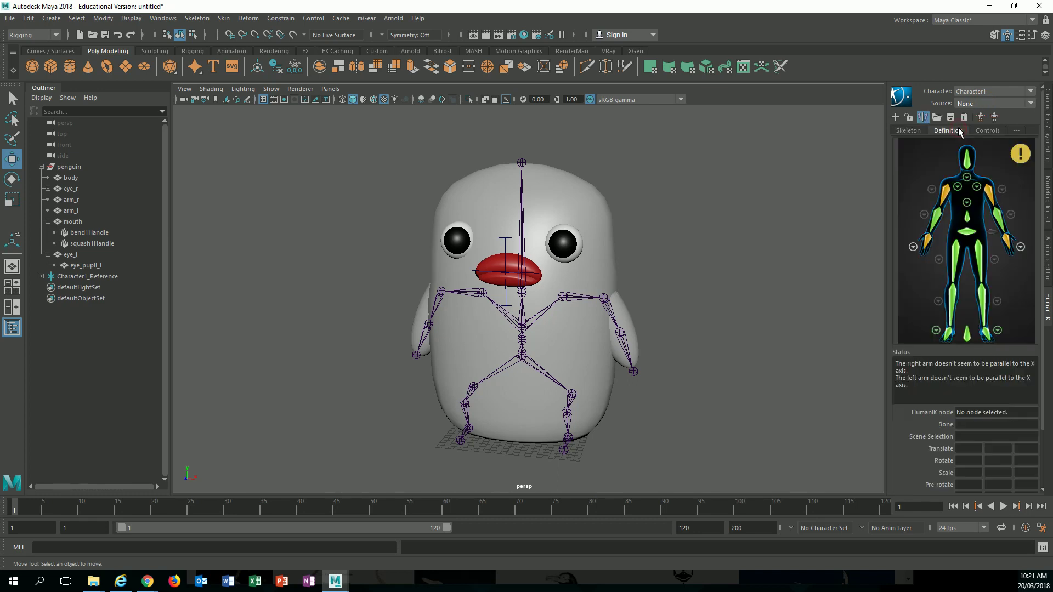
{"action": "left_click", "coordinate": [983, 130]}
{"action": "left_click", "coordinate": [910, 133]}
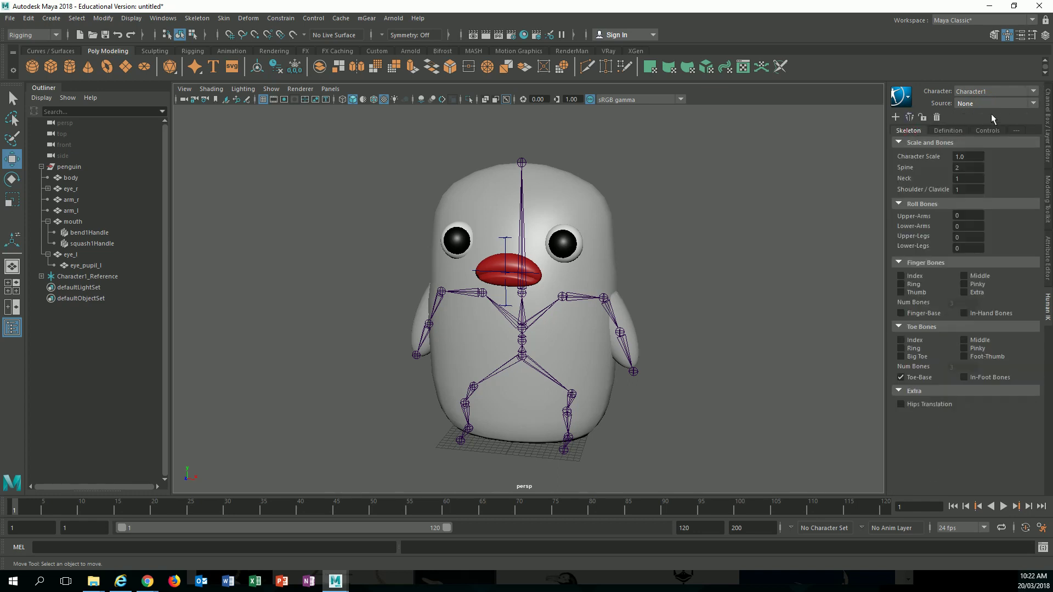
Create a control rig for Character1 by setting its HumanIK source to Control Rig
{"action": "left_click", "coordinate": [990, 104]}
{"action": "left_click", "coordinate": [972, 137]}
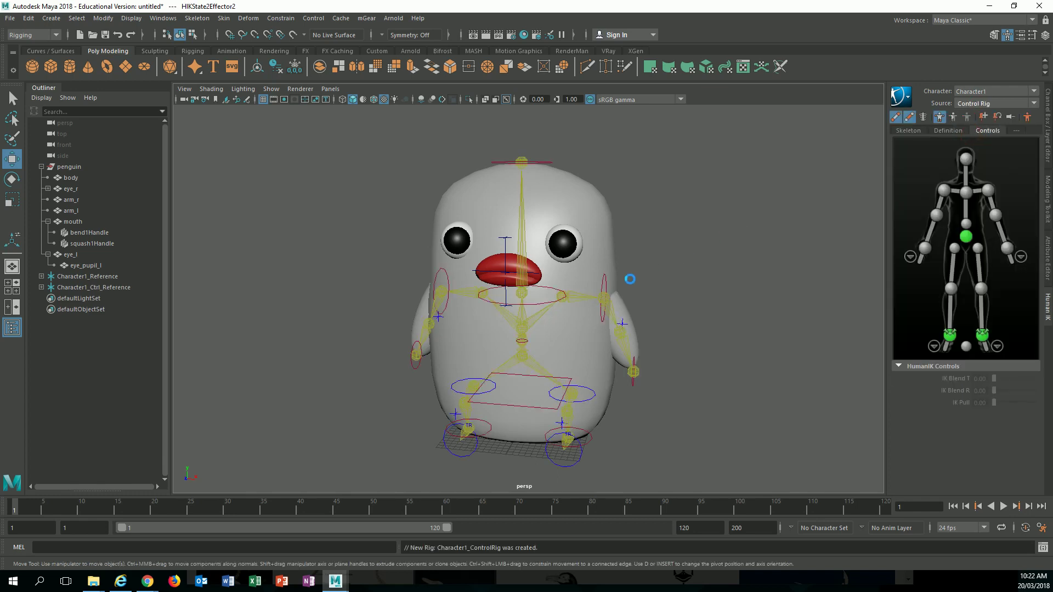
{"action": "left_click", "coordinate": [978, 105]}
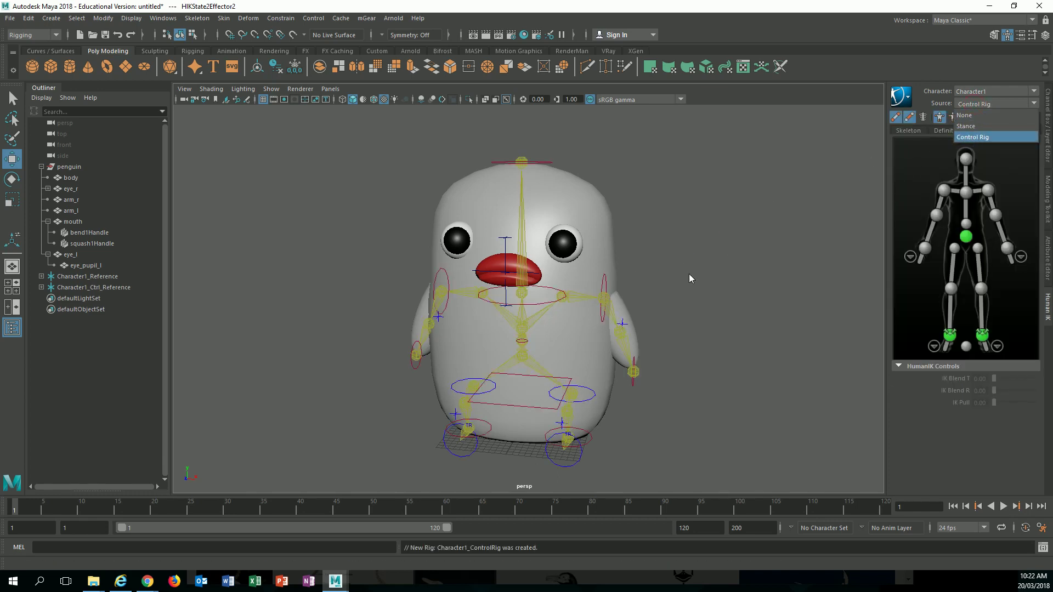
Try moving the rig's hips control as a test and undo the move
{"action": "left_click_drag", "start_coordinate": [689, 275], "coordinate": [575, 276], "text": "alt"}
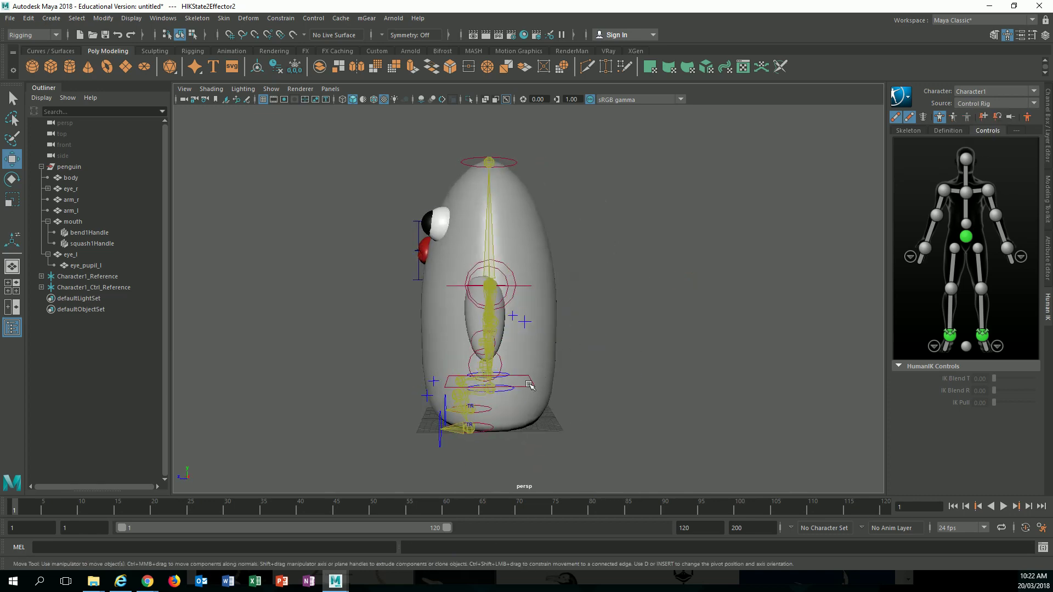
{"action": "left_click", "coordinate": [528, 385]}
{"action": "left_click_drag", "start_coordinate": [527, 387], "coordinate": [481, 379], "text": "alt"}
{"action": "key", "text": "ctrl+z"}
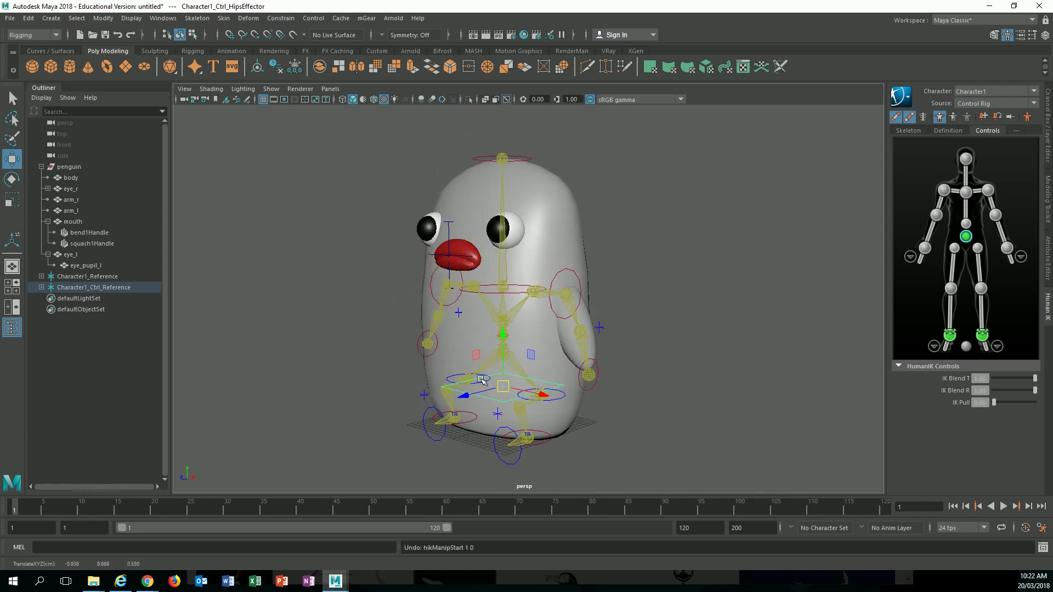
Try rotating the left shoulder control and undo the rotation
{"action": "left_click_drag", "start_coordinate": [525, 327], "coordinate": [536, 336], "text": "alt"}
{"action": "left_click", "coordinate": [602, 313]}
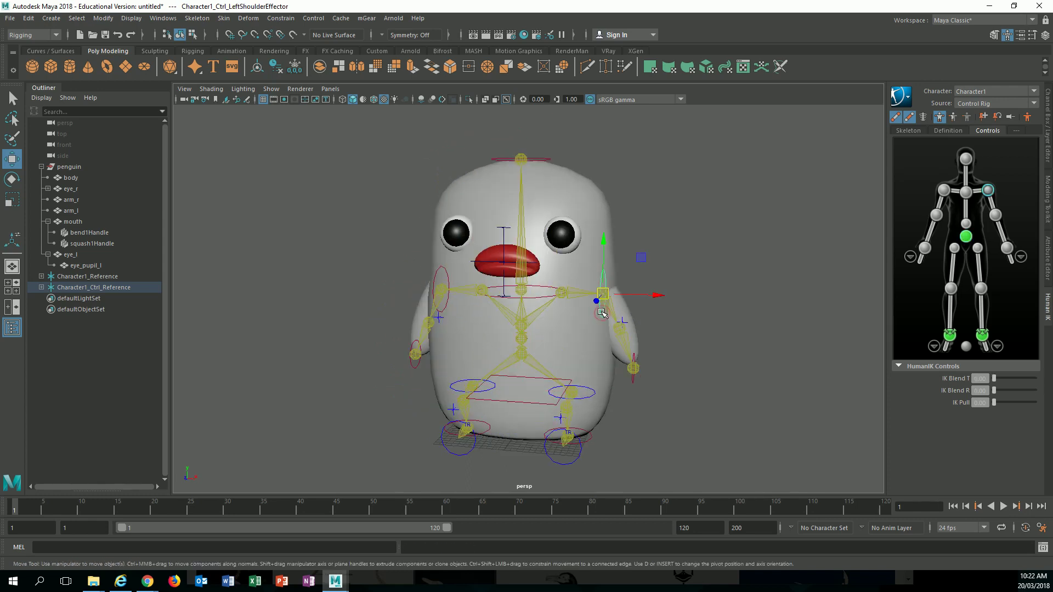
{"action": "key", "text": "e"}
{"action": "mouse_move", "coordinate": [645, 265]}
{"action": "left_mouse_down"}
{"action": "mouse_move", "coordinate": [631, 242]}
{"action": "mouse_move", "coordinate": [643, 269]}
{"action": "left_mouse_up"}
{"action": "key", "text": "ctrl+z"}
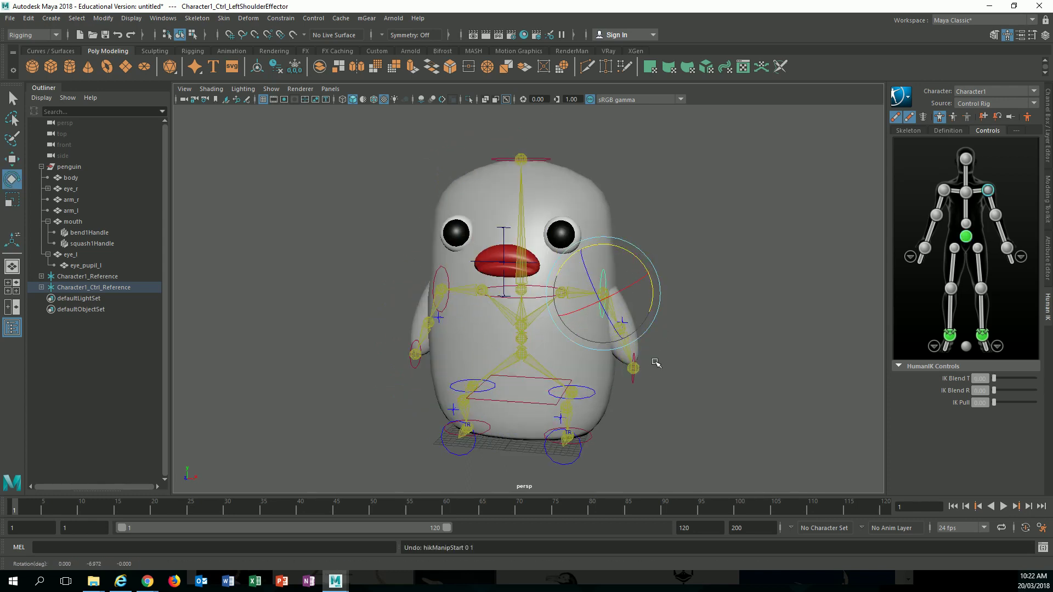
Try moving the left wrist control out from the body and undo the move
{"action": "left_click", "coordinate": [634, 368]}
{"action": "mouse_move", "coordinate": [633, 368]}
{"action": "left_mouse_down", "text": "alt"}
{"action": "mouse_move", "coordinate": [594, 385]}
{"action": "mouse_move", "coordinate": [625, 380]}
{"action": "left_mouse_up", "text": "alt"}
{"action": "key", "text": "w"}
{"action": "left_click_drag", "start_coordinate": [624, 379], "coordinate": [765, 315]}
{"action": "key", "text": "ctrl+z"}
Inspect how the control rig sits inside the penguin's body from the front and side
{"action": "left_click_drag", "start_coordinate": [622, 348], "coordinate": [529, 355], "text": "alt"}
{"action": "scroll", "coordinate": [501, 343], "scroll_direction": "up", "scroll_amount": 3}
{"action": "middle_click_drag", "start_coordinate": [525, 378], "coordinate": [549, 354], "text": "alt"}
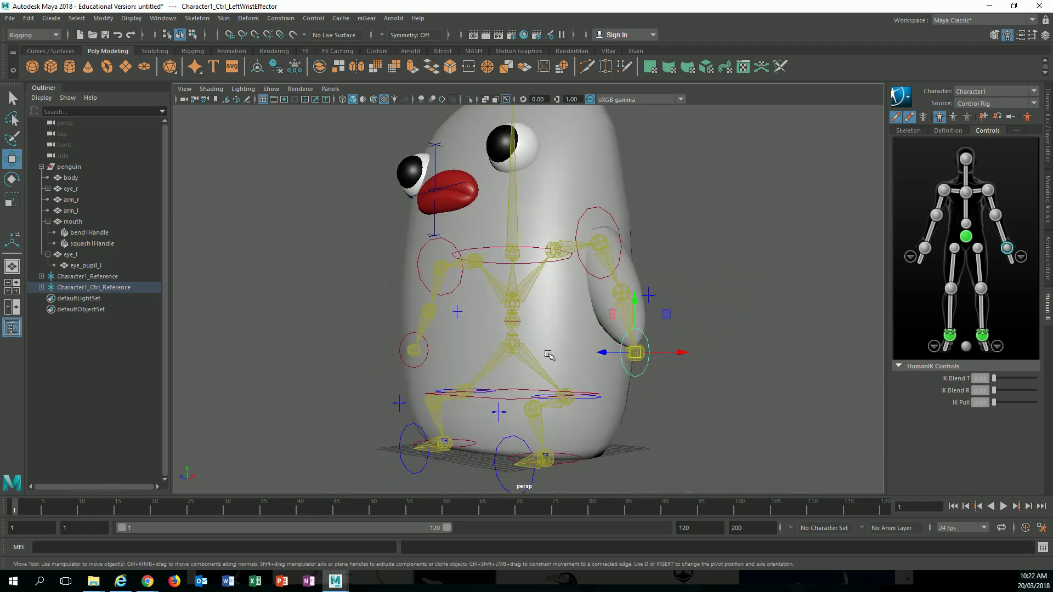
{"action": "left_click_drag", "start_coordinate": [548, 354], "coordinate": [658, 340], "text": "alt"}
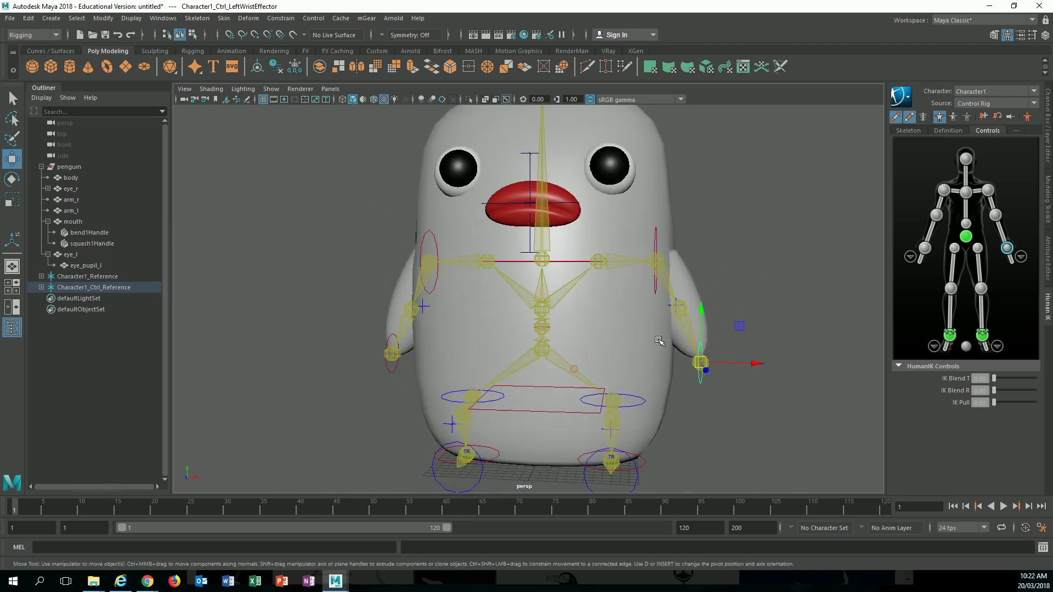
{"action": "left_click", "coordinate": [640, 213]}
{"action": "left_click_drag", "start_coordinate": [643, 214], "coordinate": [544, 225], "text": "alt"}
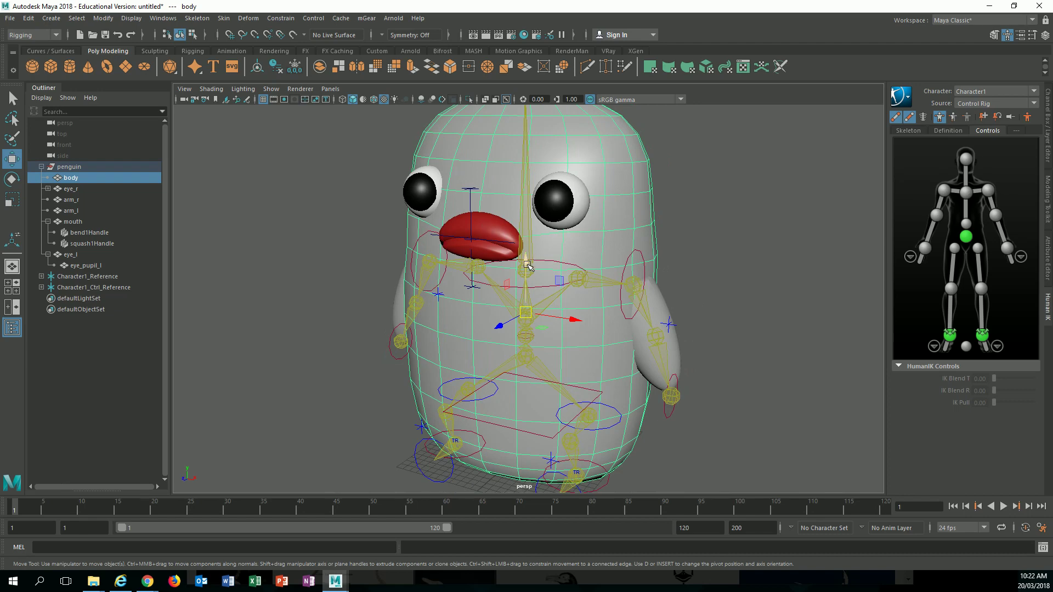
{"action": "left_click_drag", "start_coordinate": [528, 266], "coordinate": [612, 180], "text": "alt"}
Try binding the penguin's body mesh to the control rig's Character1_Ctrl_Hips with Bind Skin
{"action": "left_click", "coordinate": [558, 345]}
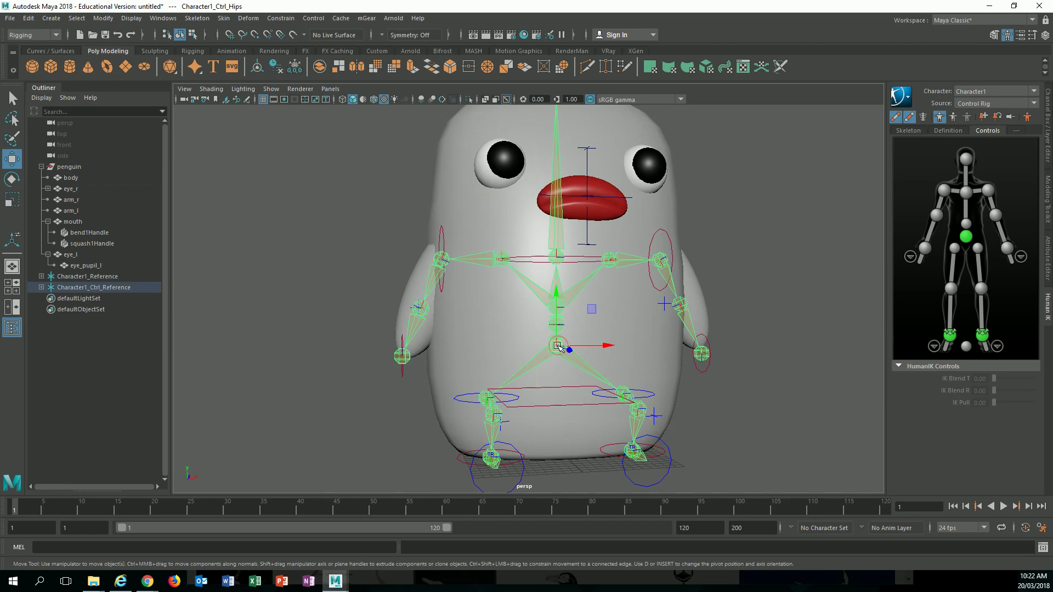
{"action": "left_click_drag", "start_coordinate": [558, 346], "coordinate": [467, 358], "text": "alt"}
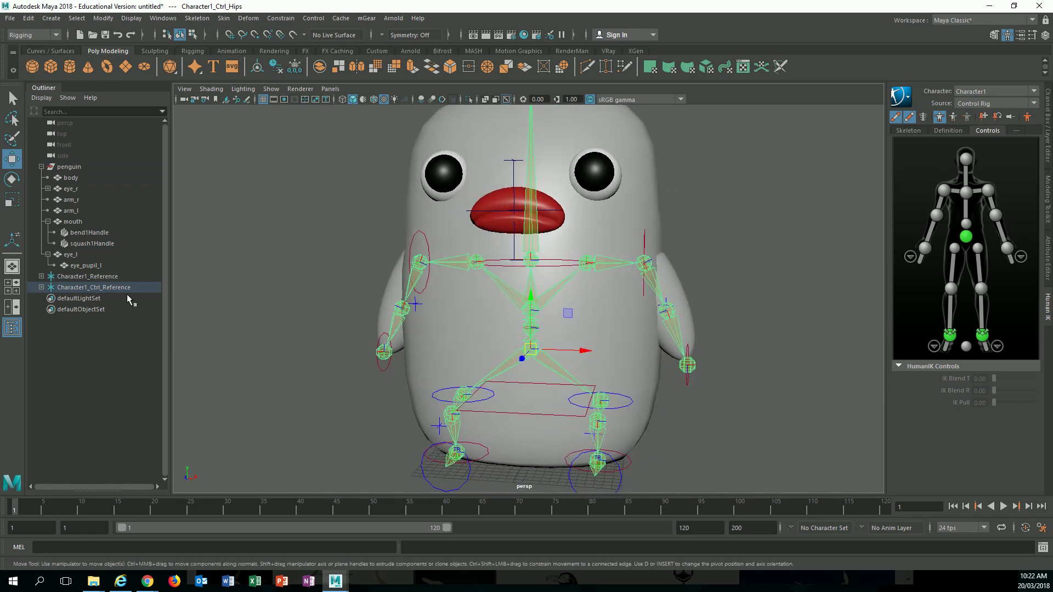
{"action": "left_click", "coordinate": [42, 288]}
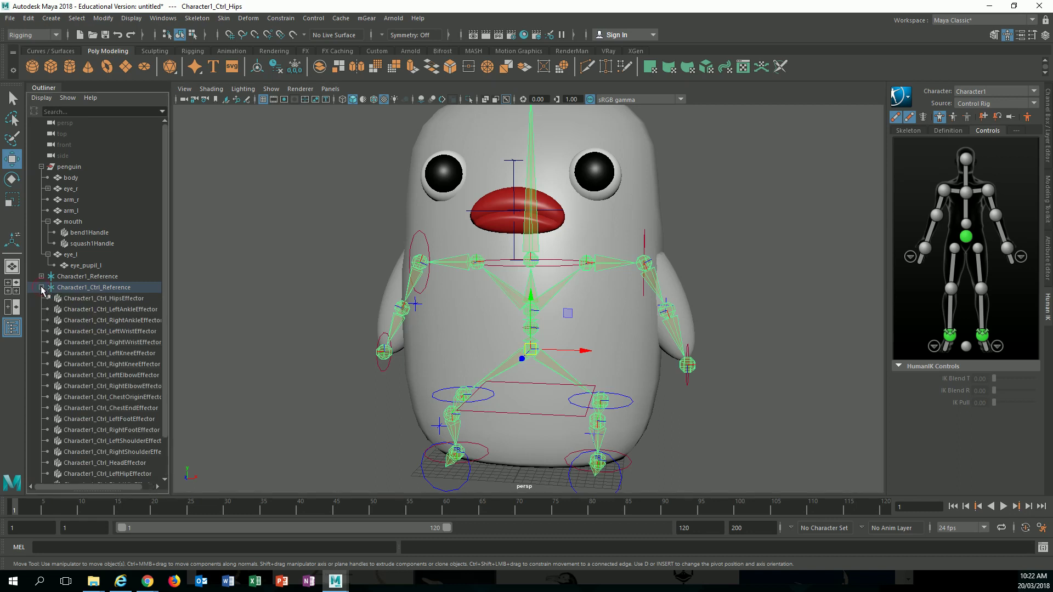
{"action": "scroll", "coordinate": [117, 371], "scroll_direction": "down", "scroll_amount": 2}
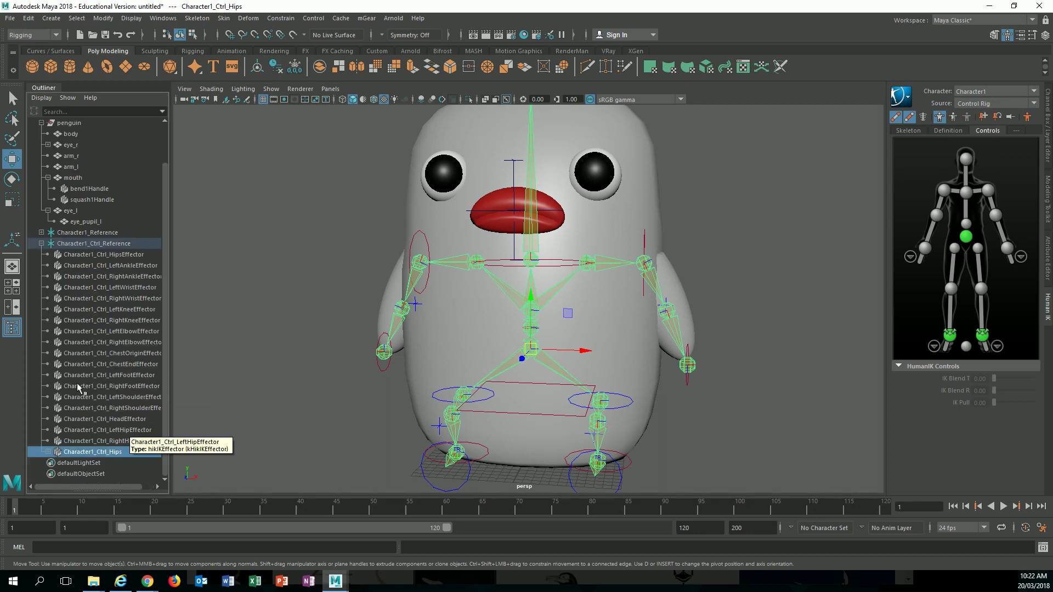
{"action": "left_click", "coordinate": [41, 244]}
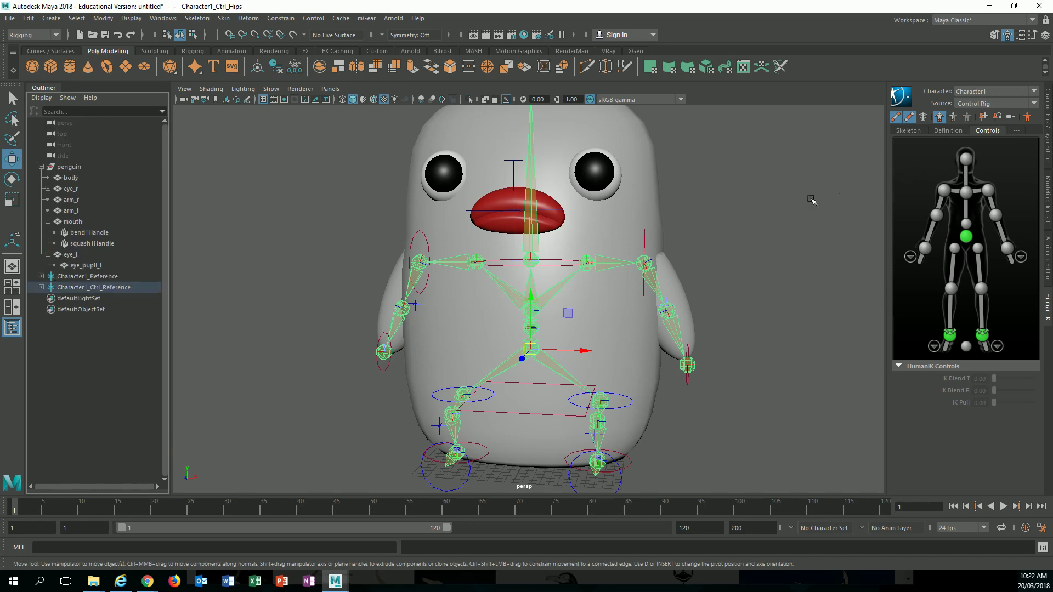
{"action": "mouse_move", "coordinate": [803, 202]}
{"action": "left_mouse_down", "text": "alt"}
{"action": "mouse_move", "coordinate": [762, 211]}
{"action": "mouse_move", "coordinate": [787, 209]}
{"action": "left_mouse_up", "text": "alt"}
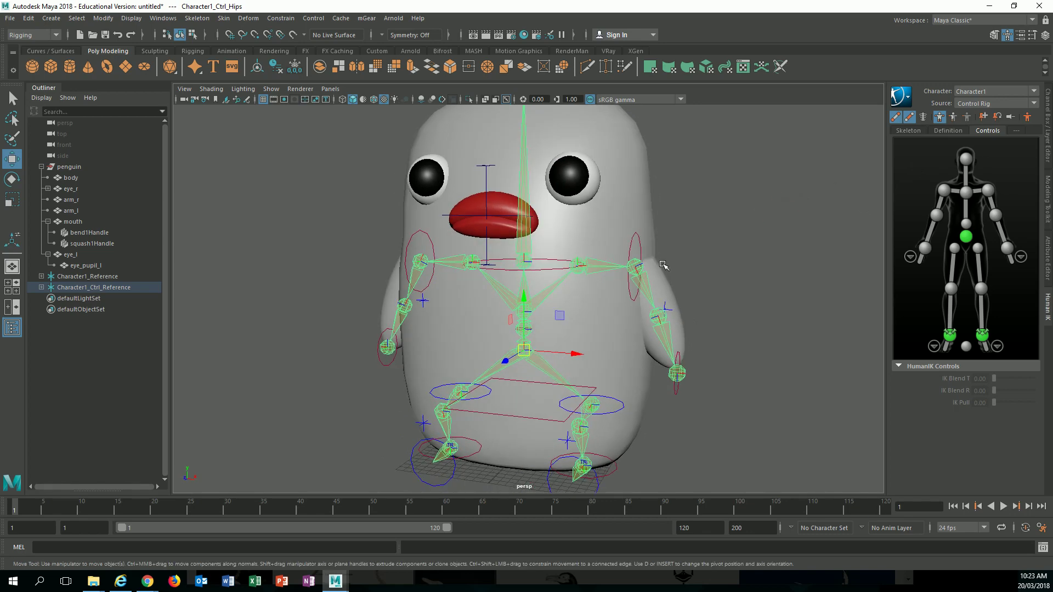
{"action": "left_click", "coordinate": [630, 216]}
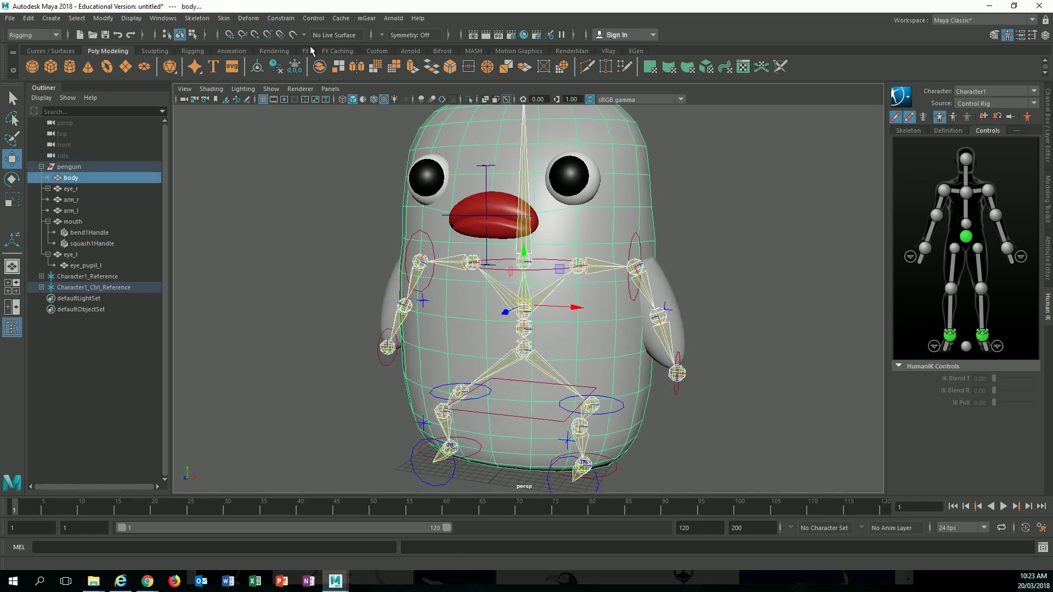
{"action": "left_click", "coordinate": [224, 18]}
{"action": "left_click", "coordinate": [245, 42]}
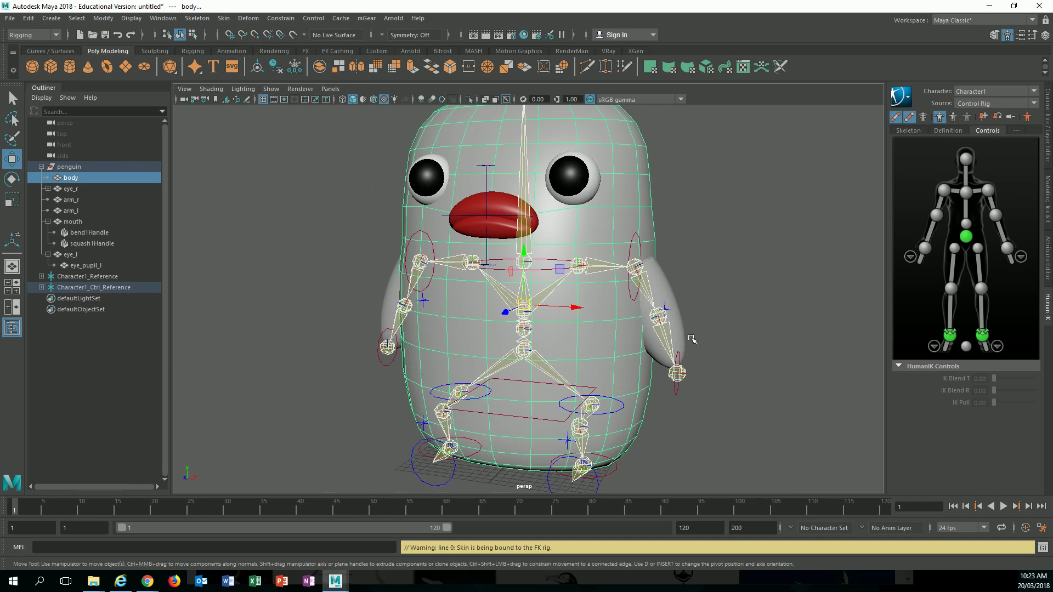
Test whether the body follows the rig by moving the hips effector, and undo the move
{"action": "left_click", "coordinate": [734, 305]}
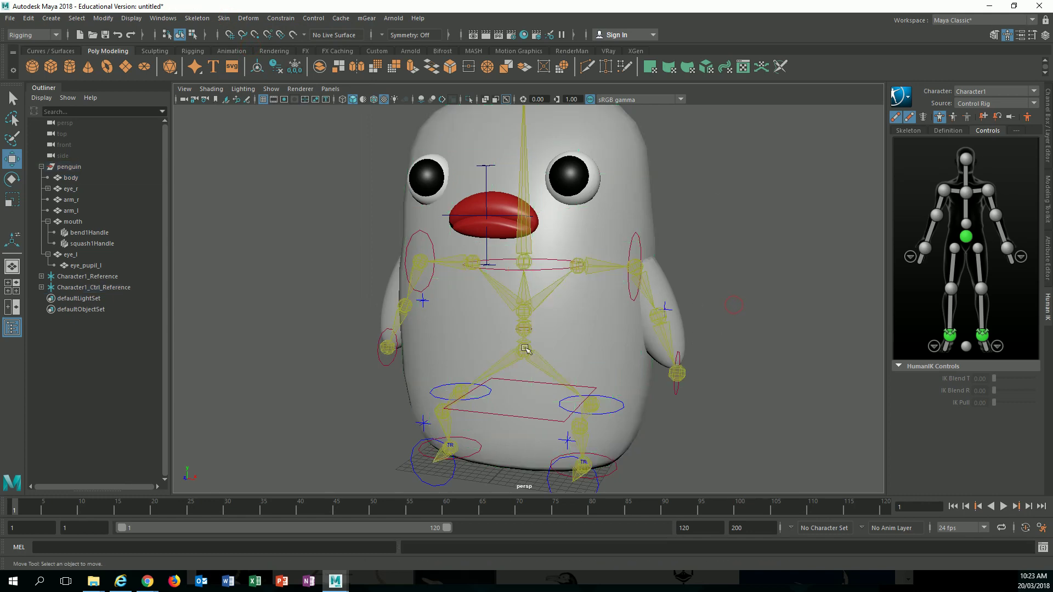
{"action": "left_click", "coordinate": [550, 421]}
{"action": "left_click_drag", "start_coordinate": [525, 399], "coordinate": [542, 399]}
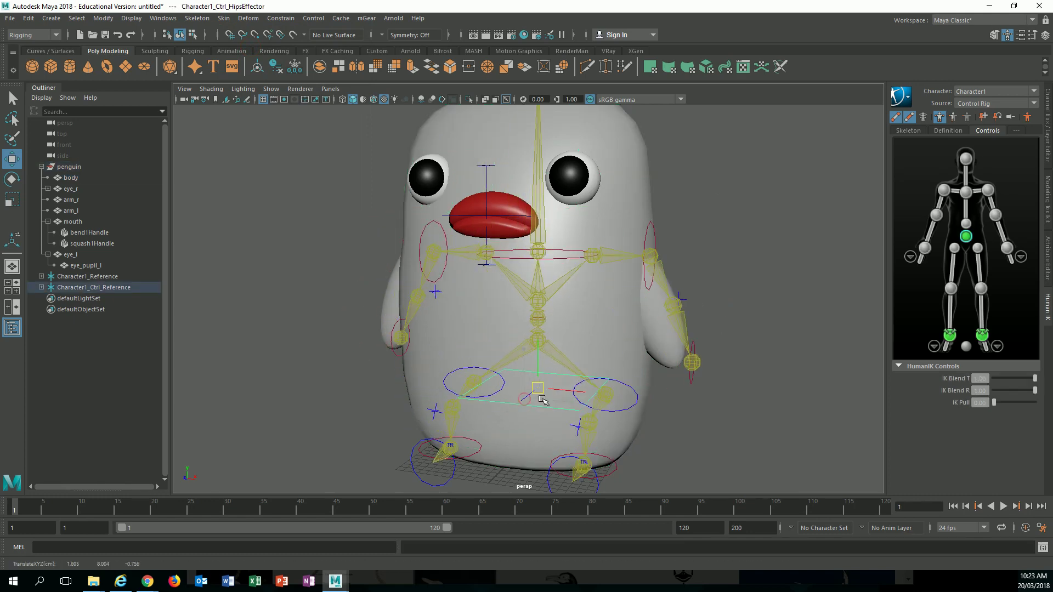
{"action": "key", "text": "ctrl+z"}
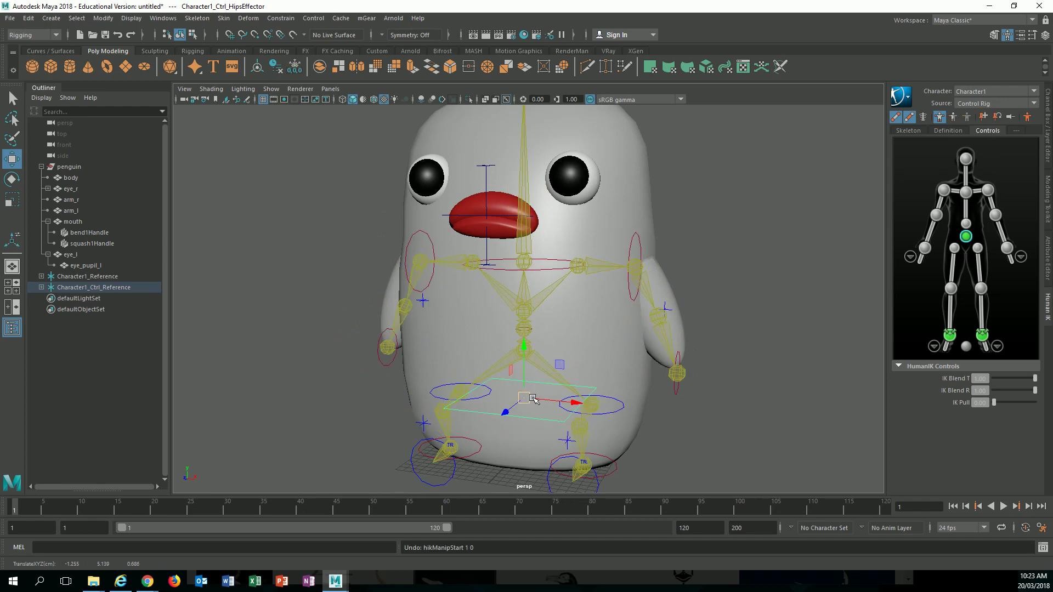
{"action": "left_click", "coordinate": [41, 287]}
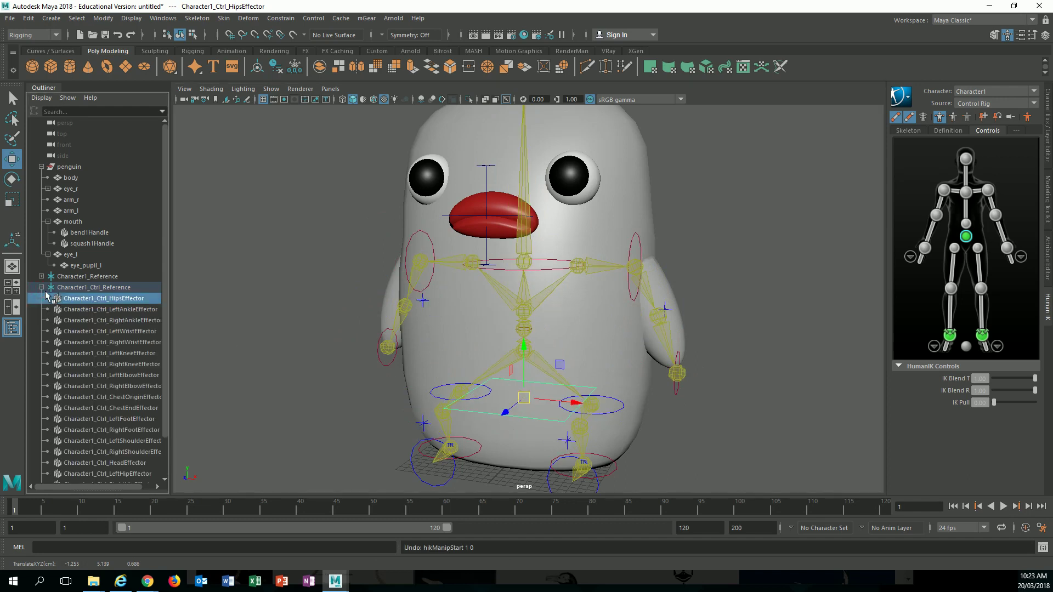
{"action": "left_click", "coordinate": [42, 288]}
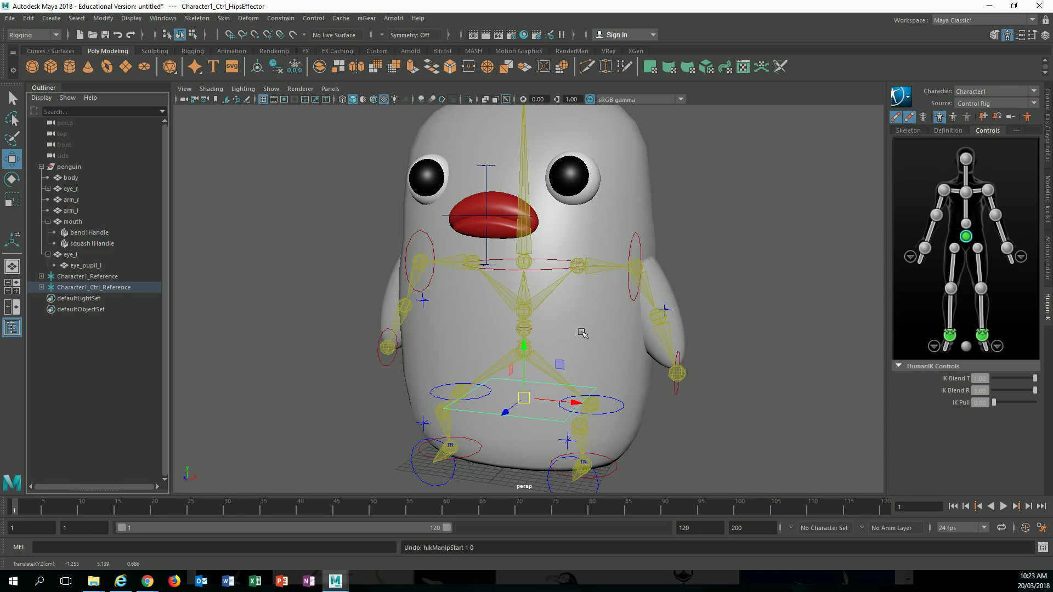
{"action": "left_click", "coordinate": [770, 393]}
{"action": "left_click", "coordinate": [582, 351]}
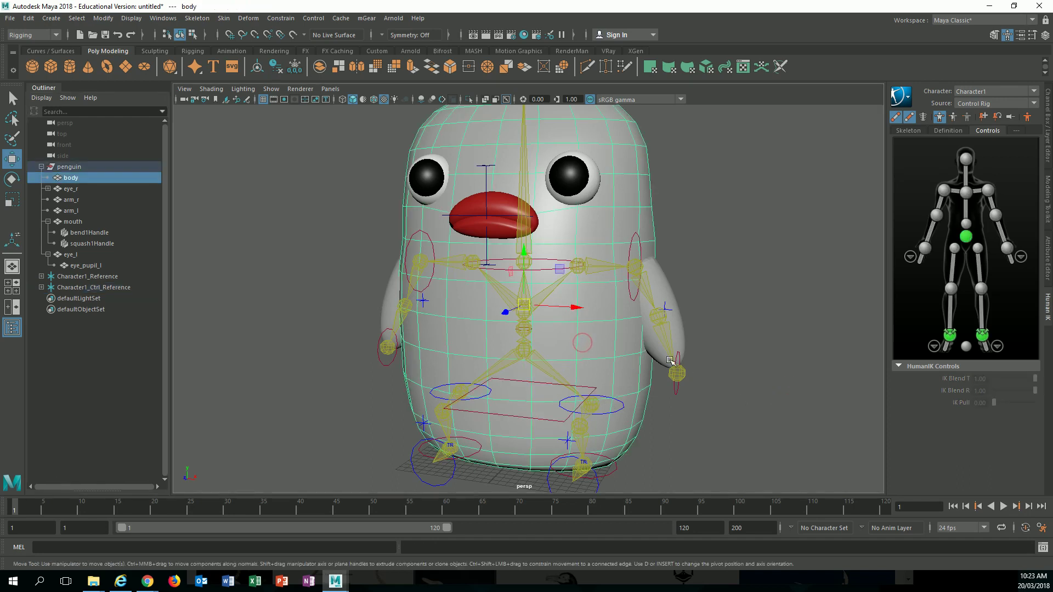
{"action": "key", "text": "Up"}
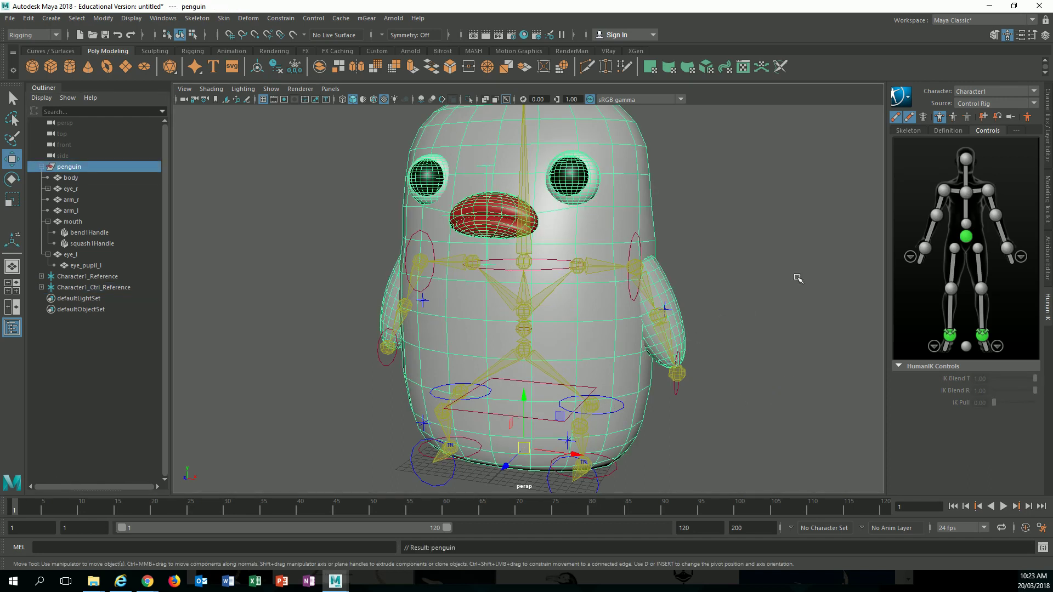
{"action": "left_click", "coordinate": [1028, 118]}
{"action": "middle_click_drag", "start_coordinate": [691, 246], "coordinate": [703, 236], "text": "alt"}
{"action": "left_click_drag", "start_coordinate": [702, 236], "coordinate": [682, 269], "text": "alt"}
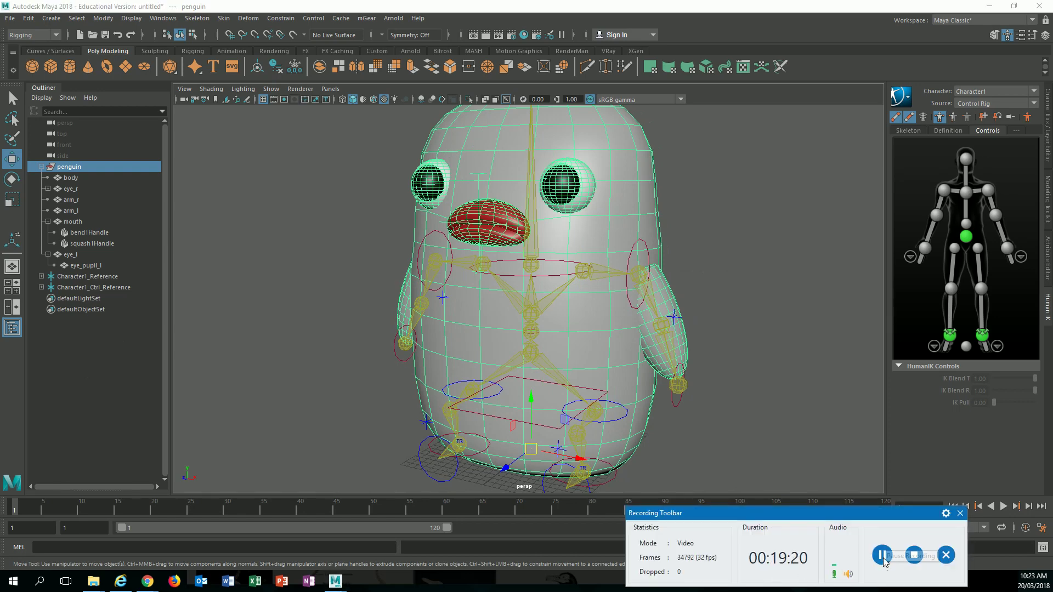
{"action": "left_click", "coordinate": [882, 555]}
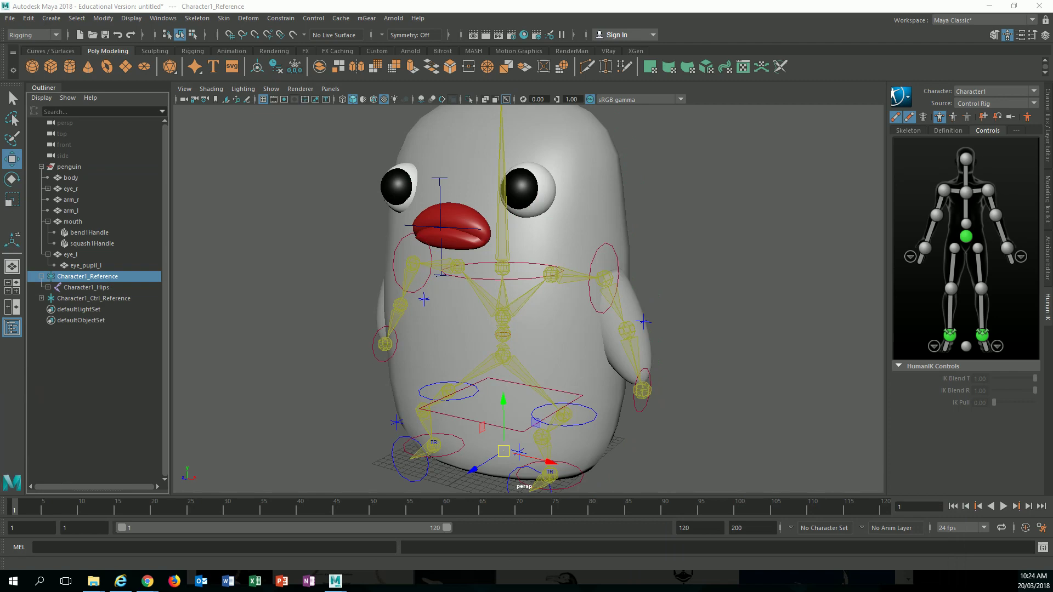
Show Character1's skeleton together with the control rig and clear the selection
{"action": "left_click_drag", "start_coordinate": [556, 308], "coordinate": [608, 310], "text": "alt"}
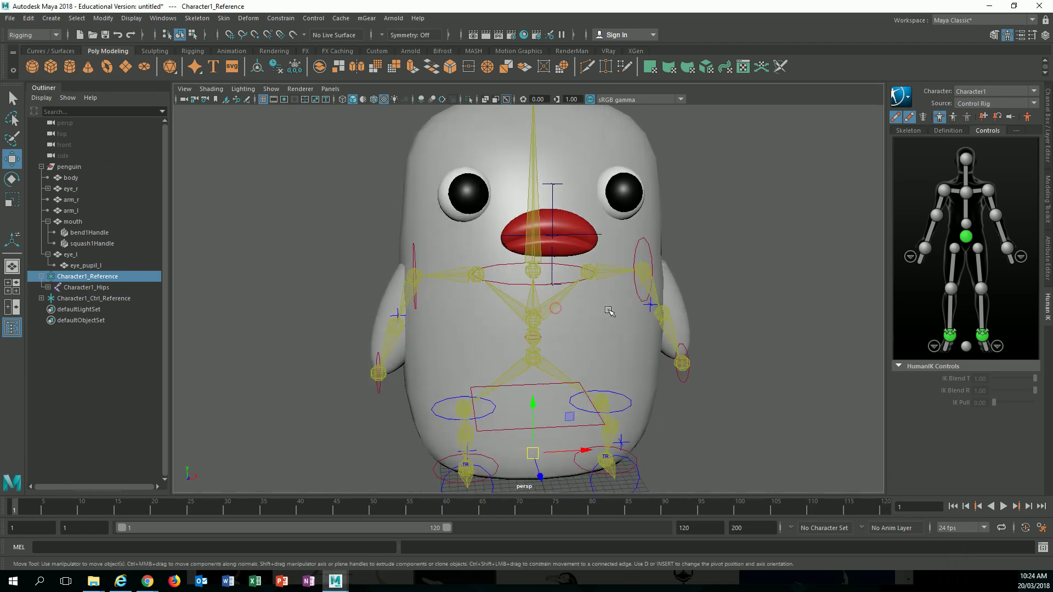
{"action": "middle_click_drag", "start_coordinate": [609, 311], "coordinate": [609, 286], "text": "alt"}
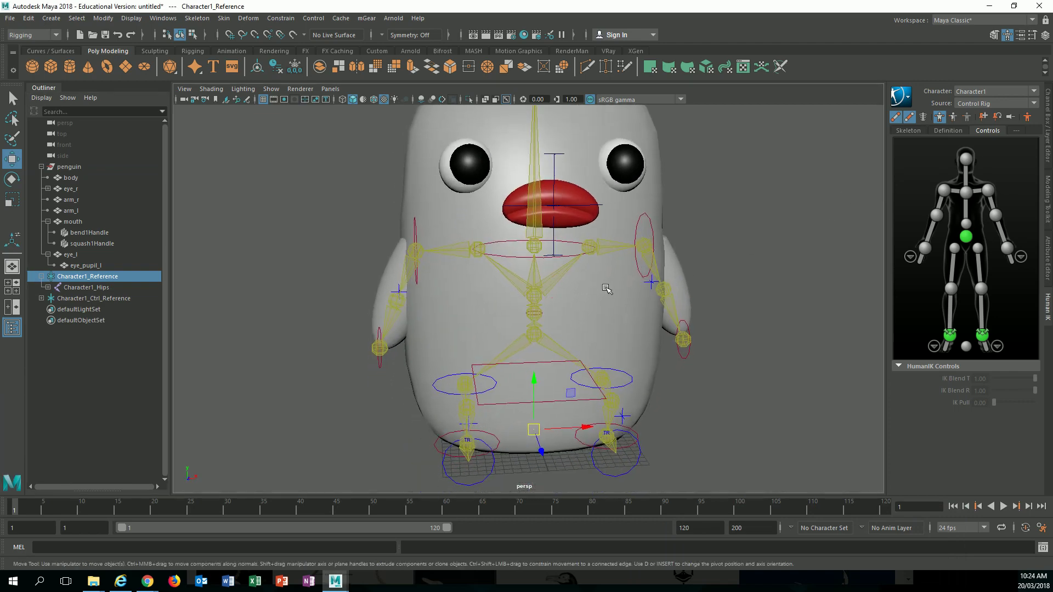
{"action": "left_click", "coordinate": [41, 276]}
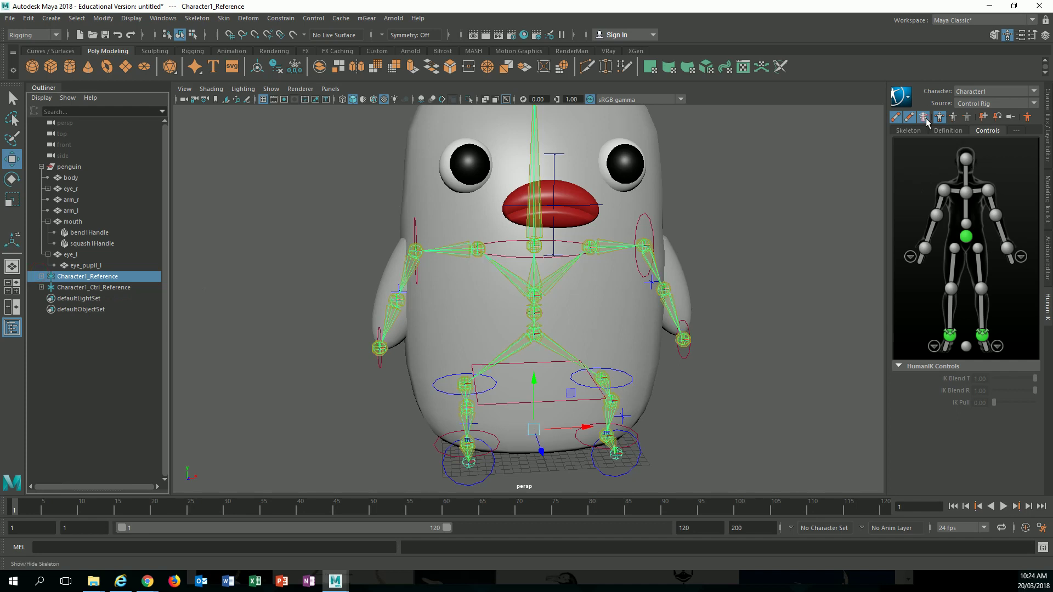
{"action": "left_click", "coordinate": [808, 221]}
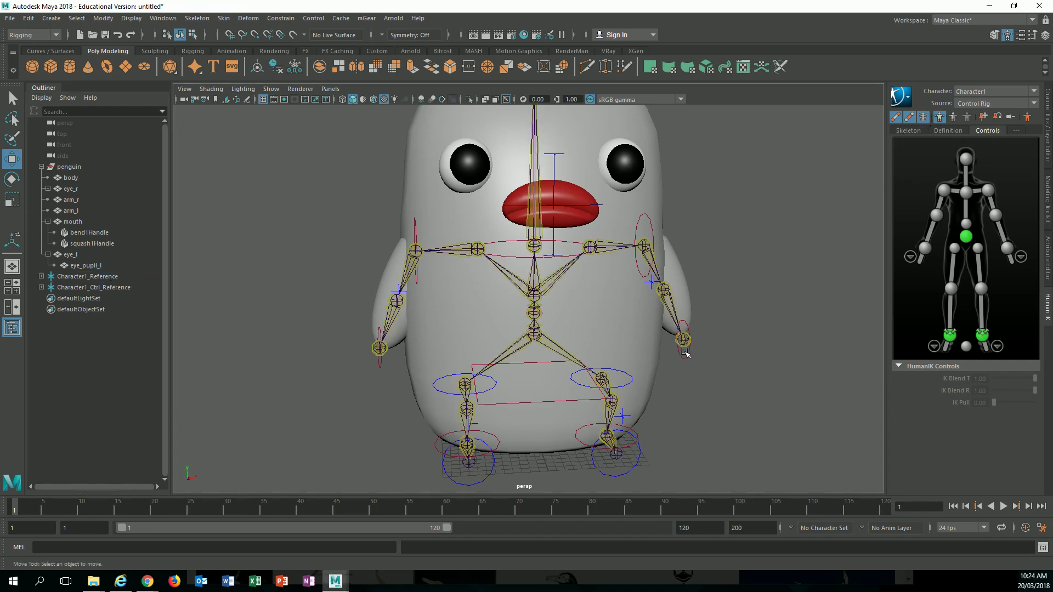
Try moving the hips effector with the skeleton shown and undo the move
{"action": "left_click", "coordinate": [568, 402]}
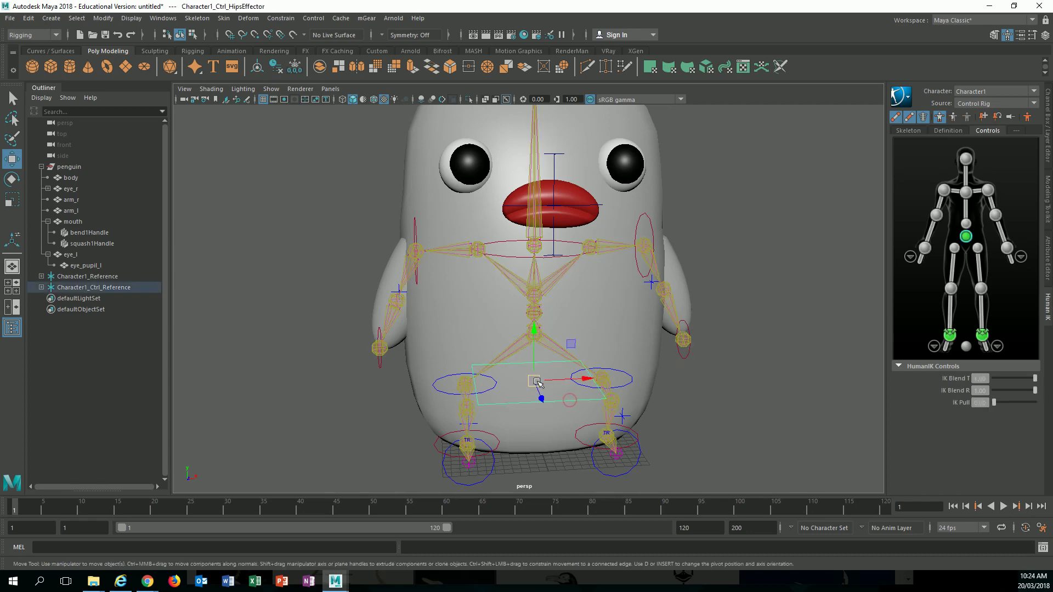
{"action": "mouse_move", "coordinate": [537, 381]}
{"action": "left_mouse_down"}
{"action": "mouse_move", "coordinate": [538, 351]}
{"action": "mouse_move", "coordinate": [535, 376]}
{"action": "left_mouse_up"}
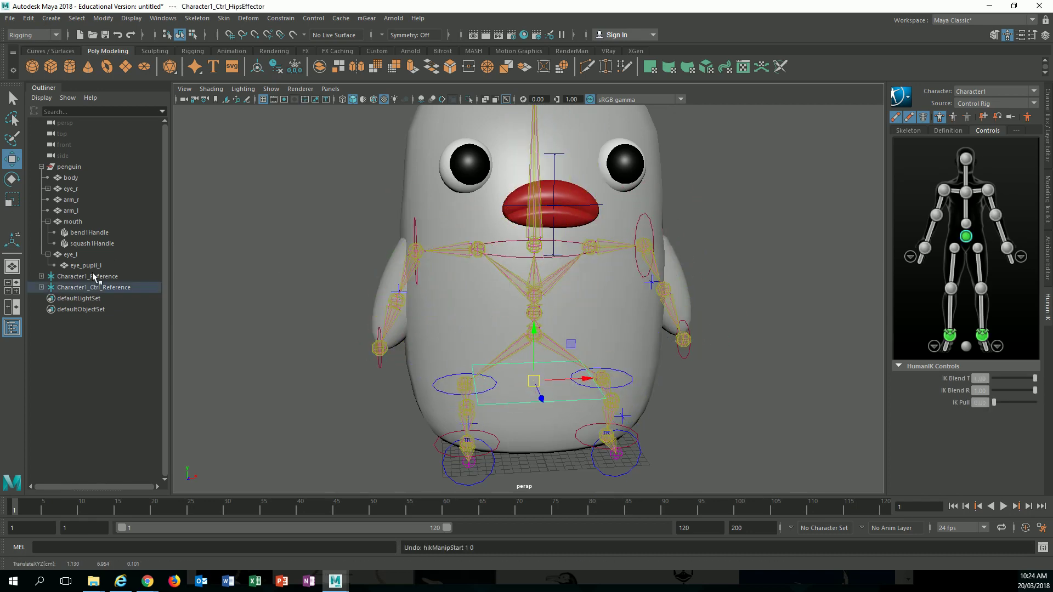
{"action": "left_click_drag", "start_coordinate": [265, 316], "coordinate": [200, 303], "text": "alt"}
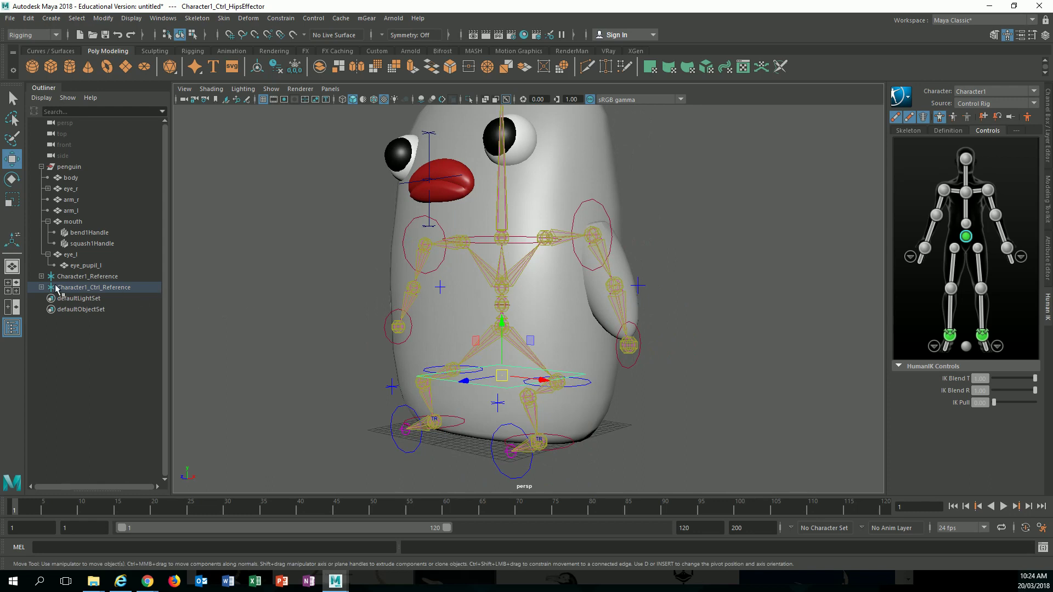
Bind the penguin's body mesh to the Character1_Hips joint under Character1_Reference with Bind Skin
{"action": "left_click", "coordinate": [88, 279]}
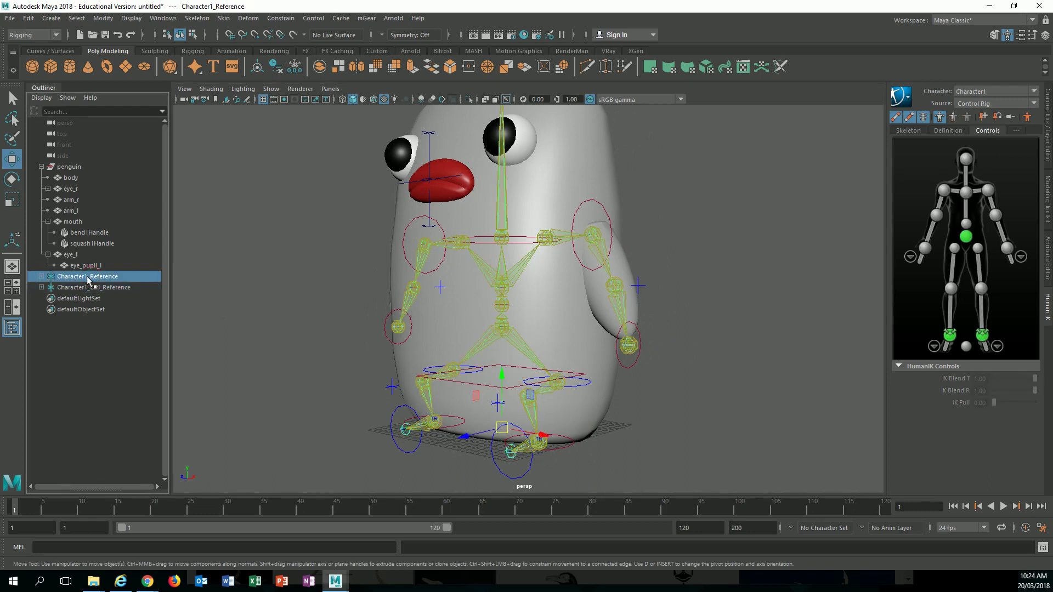
{"action": "left_click", "coordinate": [41, 277]}
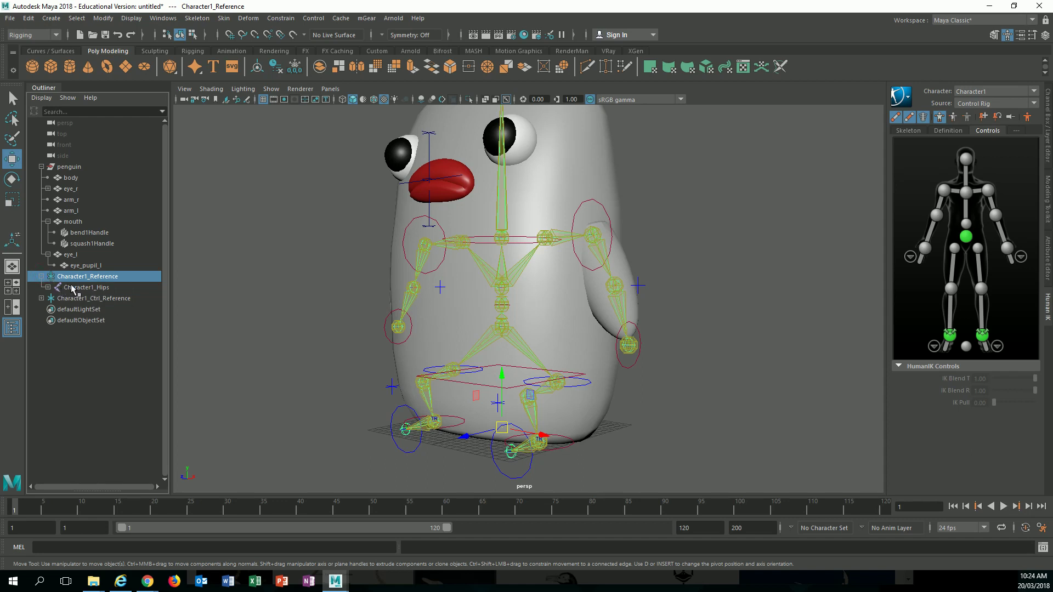
{"action": "left_click", "coordinate": [72, 287]}
{"action": "left_click", "coordinate": [71, 178], "text": "ctrl"}
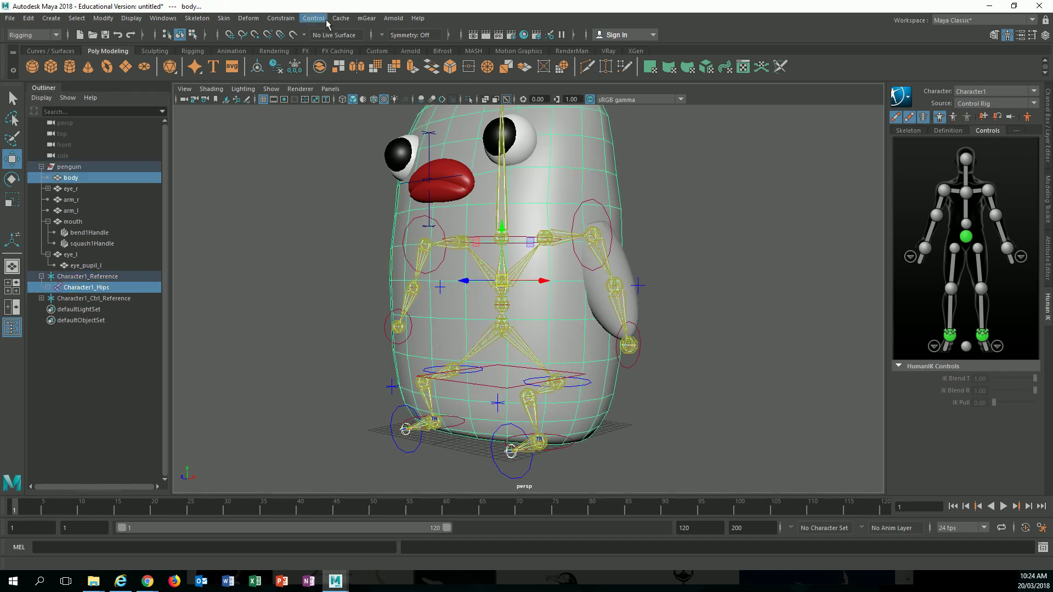
{"action": "left_click", "coordinate": [222, 19]}
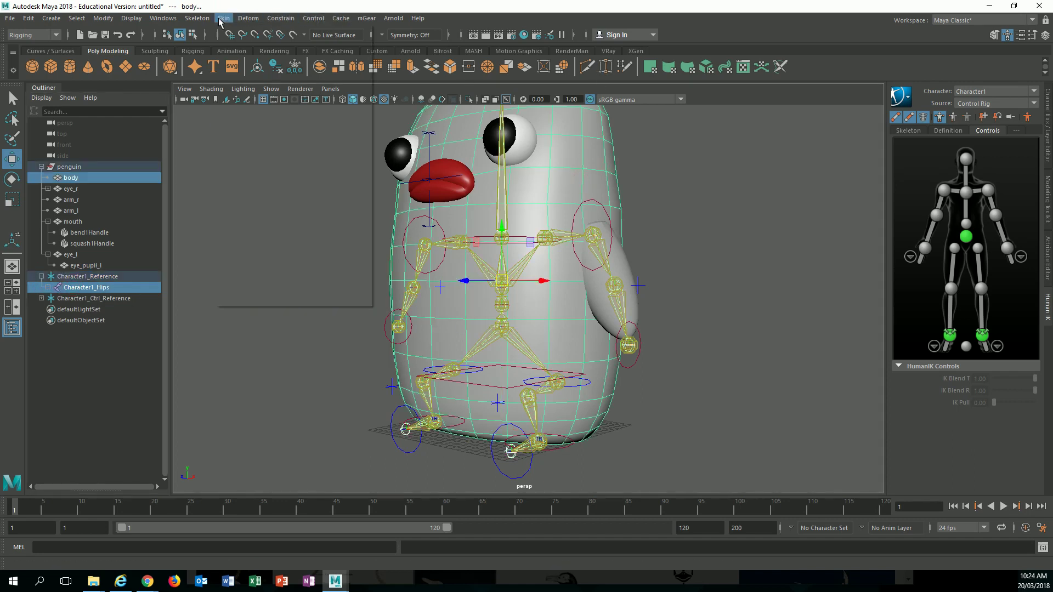
{"action": "left_click", "coordinate": [238, 46]}
Check the new skin binding by moving the hips effector slightly, and undo the move
{"action": "left_click_drag", "start_coordinate": [536, 282], "coordinate": [556, 288], "text": "alt"}
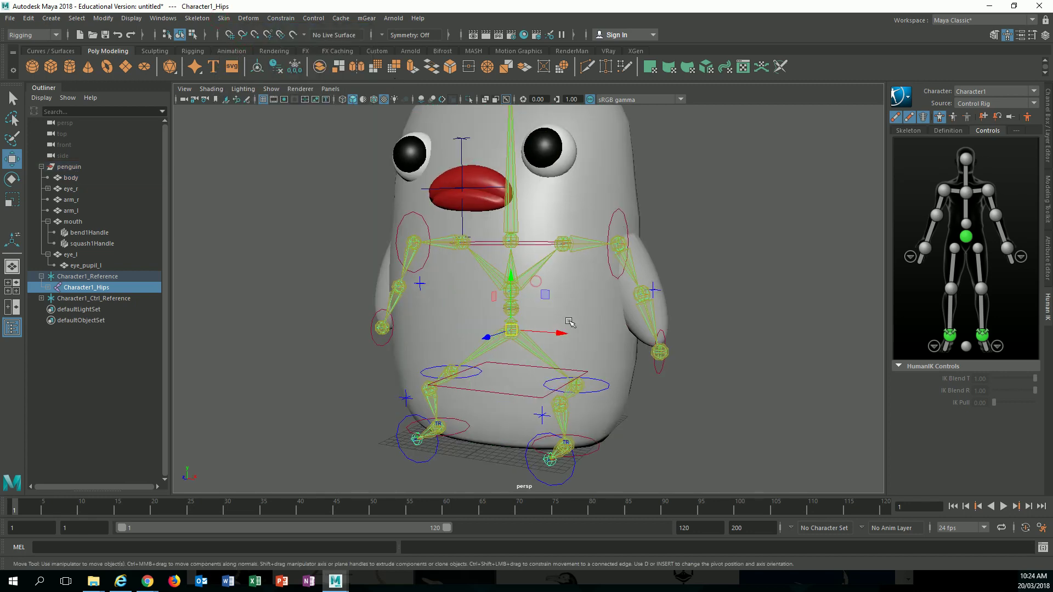
{"action": "left_click", "coordinate": [703, 307]}
{"action": "left_click", "coordinate": [538, 398]}
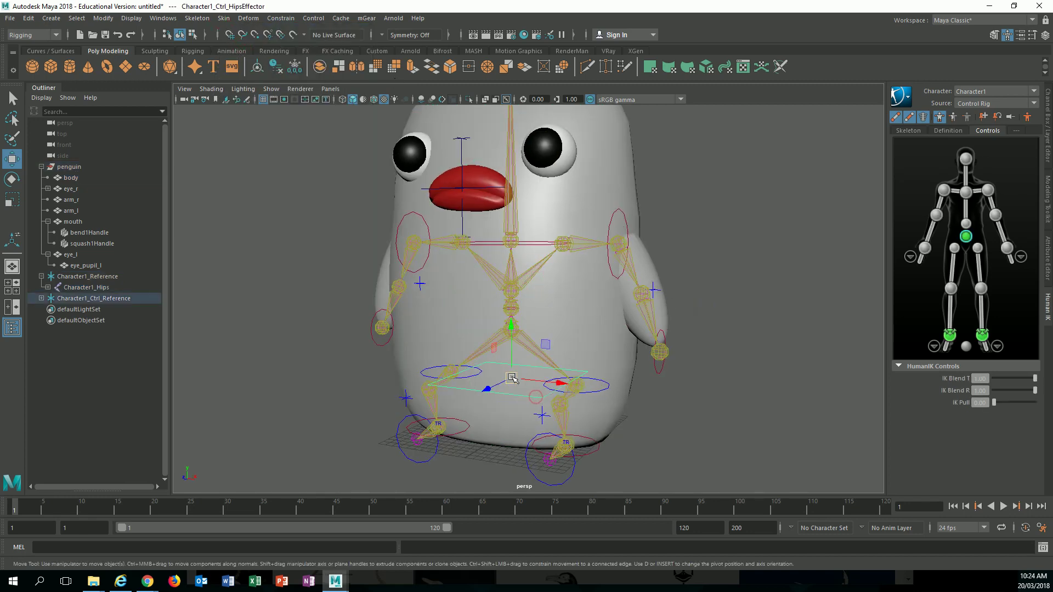
{"action": "mouse_move", "coordinate": [512, 378]}
{"action": "left_mouse_down"}
{"action": "mouse_move", "coordinate": [487, 357]}
{"action": "mouse_move", "coordinate": [519, 353]}
{"action": "mouse_move", "coordinate": [543, 366]}
{"action": "mouse_move", "coordinate": [515, 368]}
{"action": "left_mouse_up"}
{"action": "key", "text": "ctrl+z"}
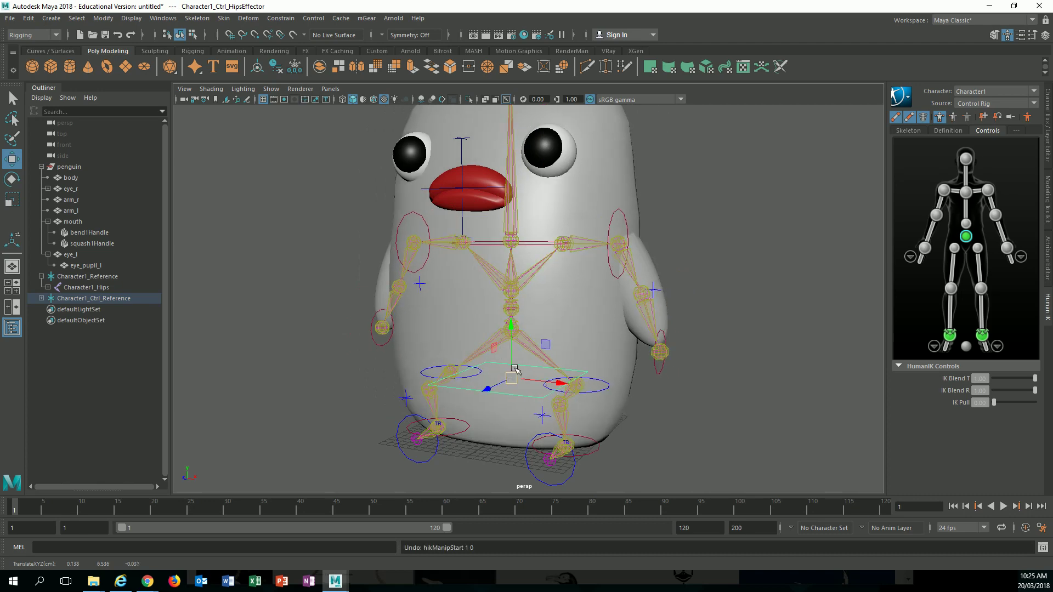
Unbind the skin from the penguin's body mesh
{"action": "left_click", "coordinate": [71, 178]}
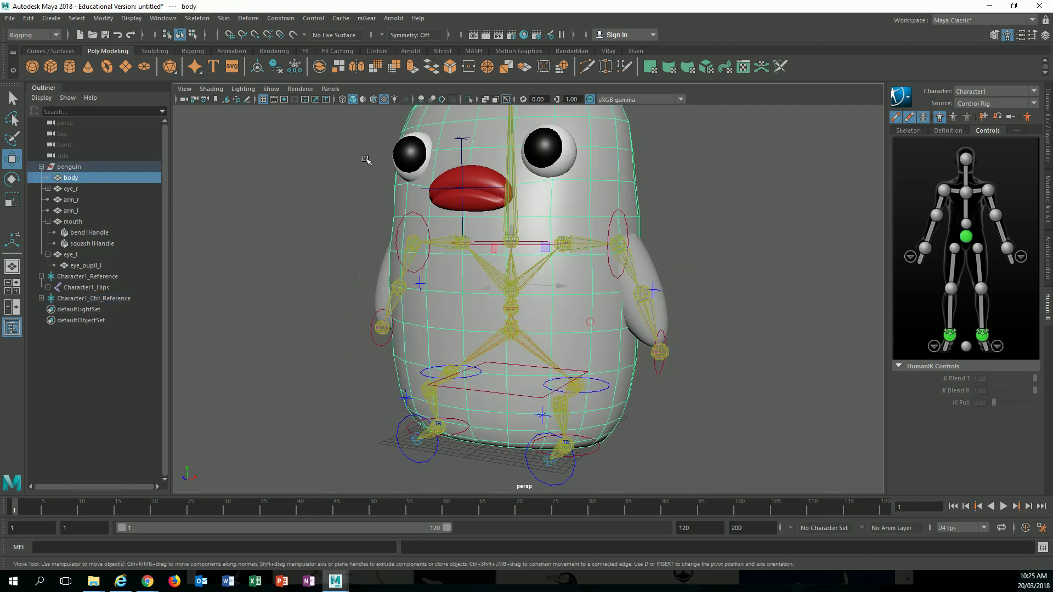
{"action": "left_click", "coordinate": [232, 20]}
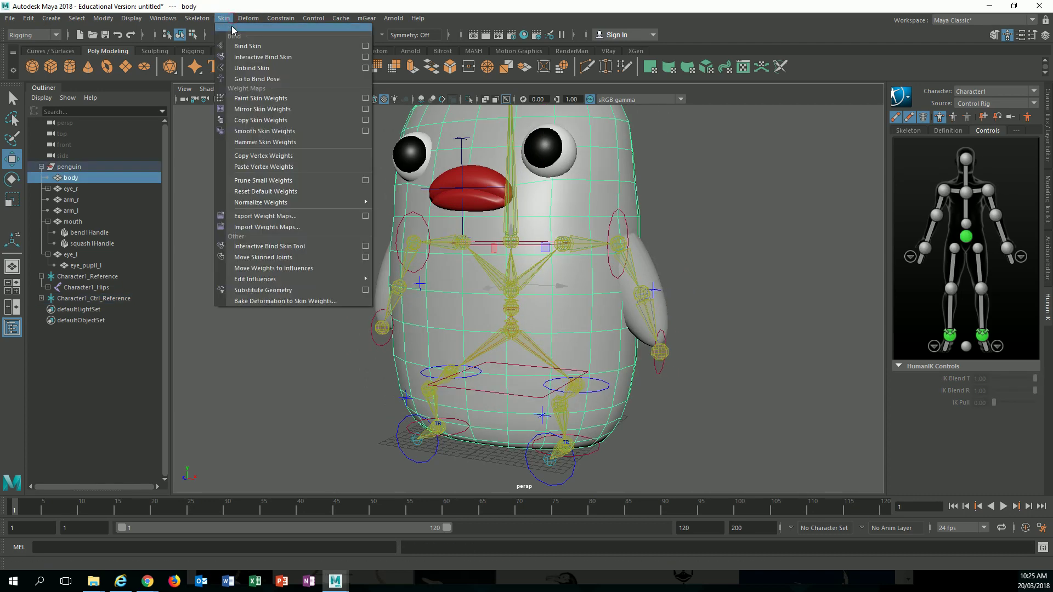
{"action": "left_click", "coordinate": [254, 68]}
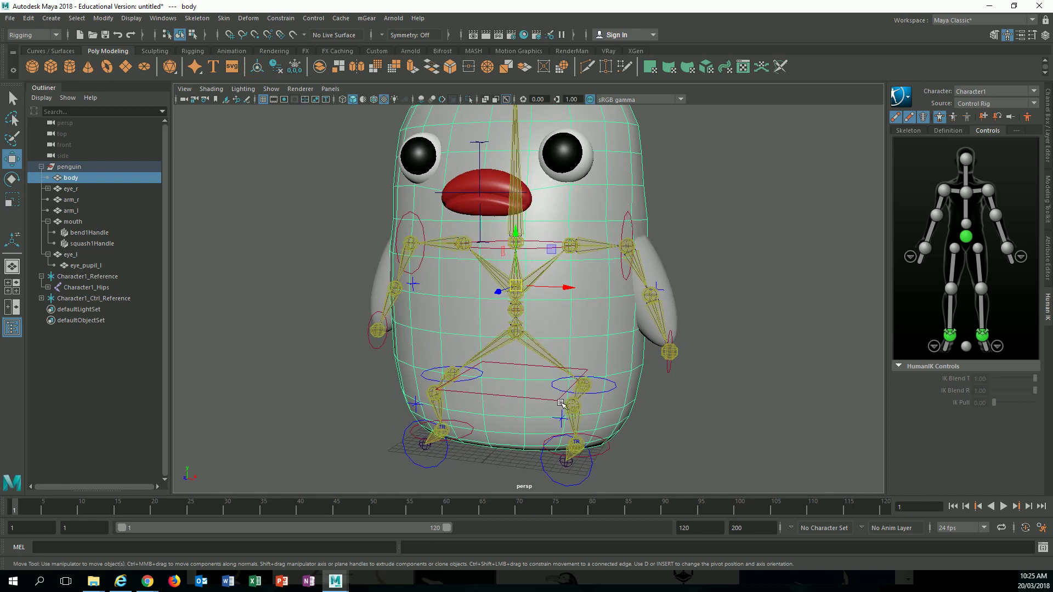
Hide the Character1_Ctrl_Reference control rig so that only the skeleton's joints show on the penguin
{"action": "left_click_drag", "start_coordinate": [291, 387], "coordinate": [301, 382], "text": "alt"}
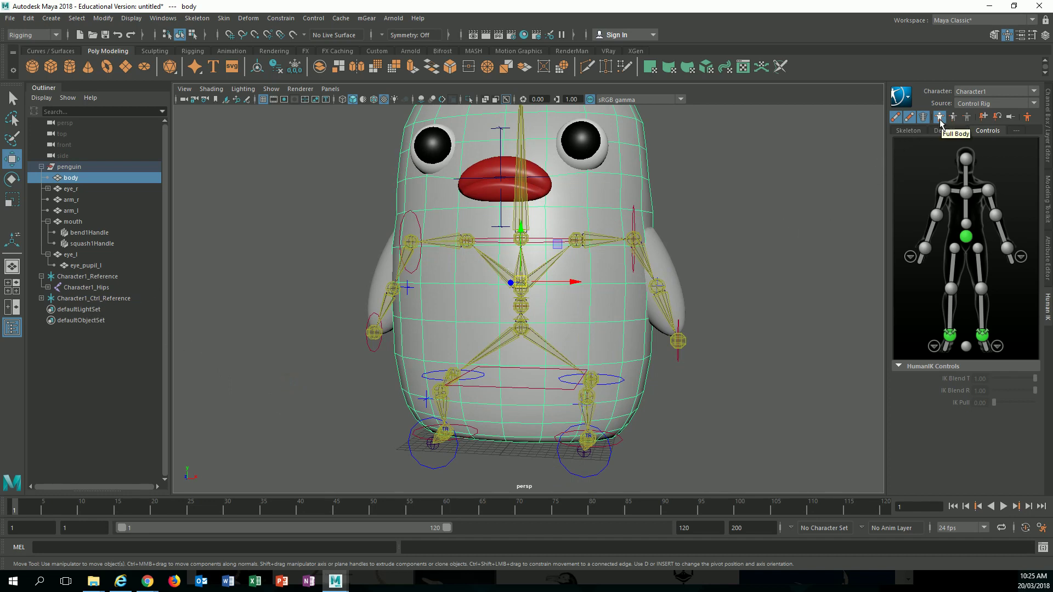
{"action": "left_click", "coordinate": [112, 298]}
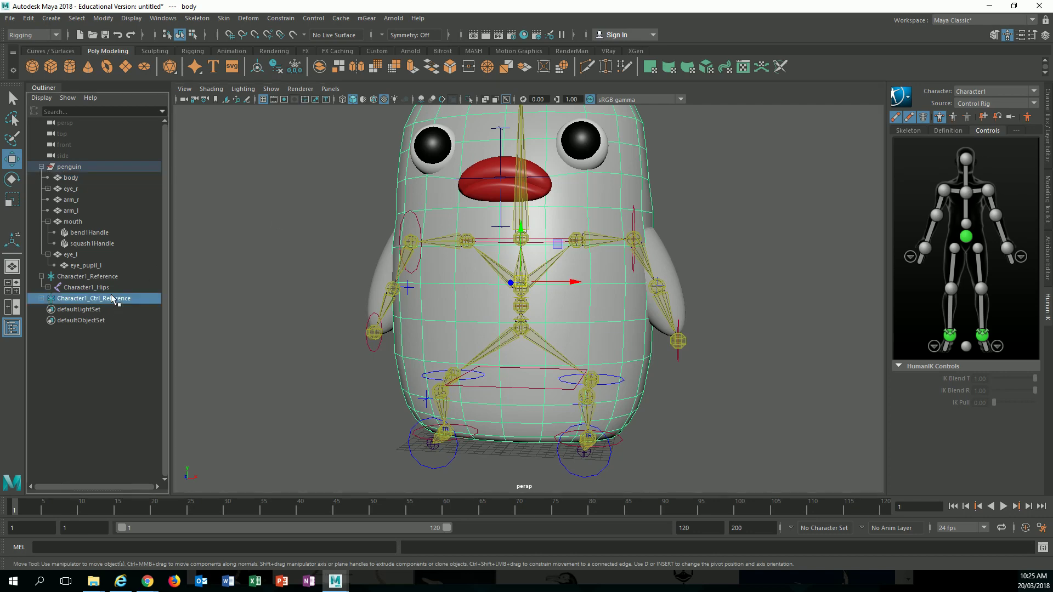
{"action": "key", "text": "ctrl+h"}
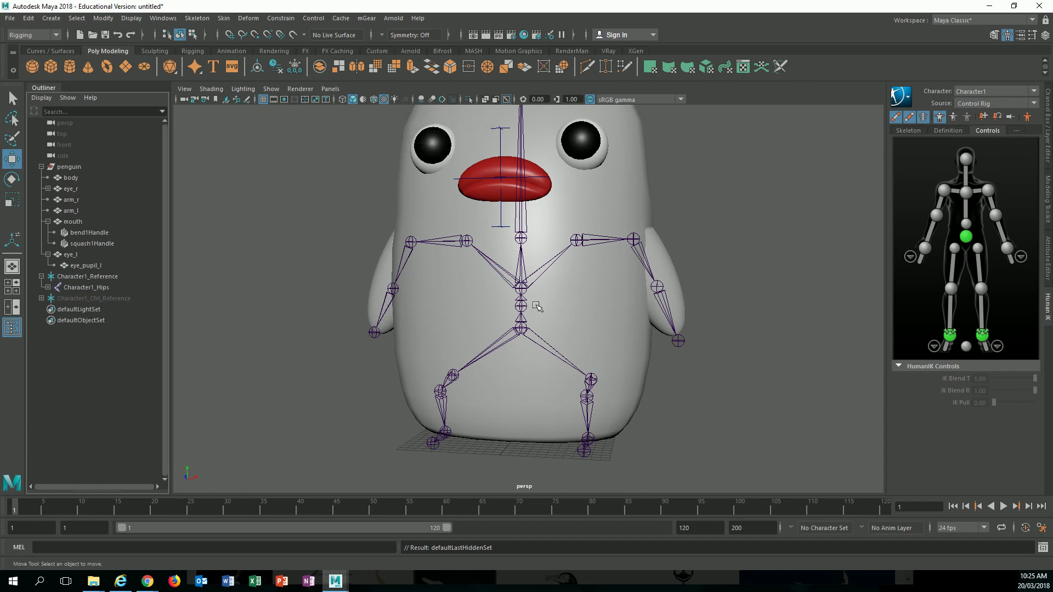
Select the Character1_Hips joint together with the body mesh and open the Bind Skin options
{"action": "left_click", "coordinate": [524, 324]}
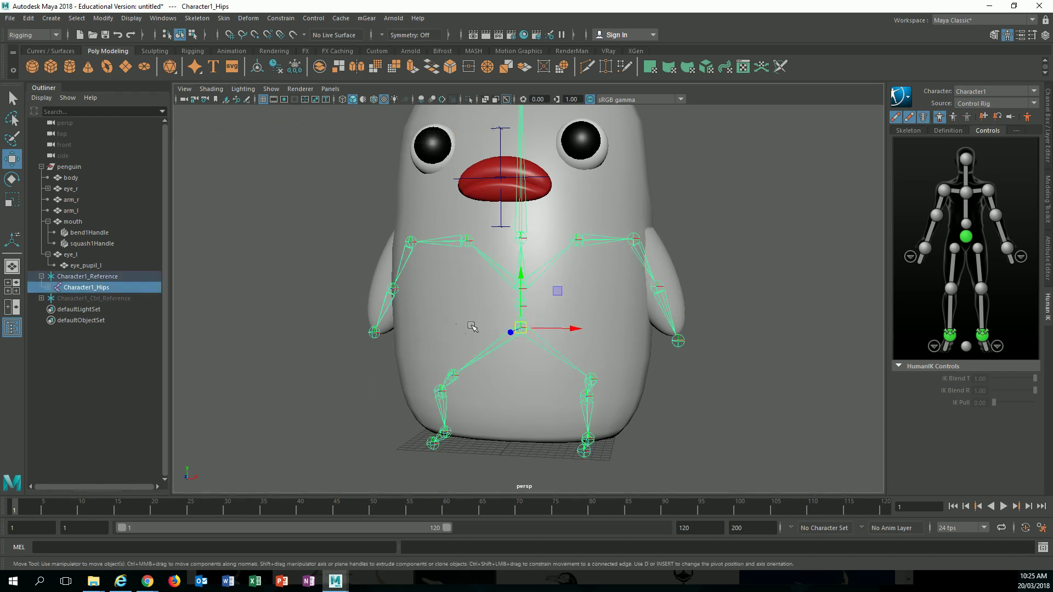
{"action": "left_click_drag", "start_coordinate": [521, 328], "coordinate": [490, 323], "text": "alt"}
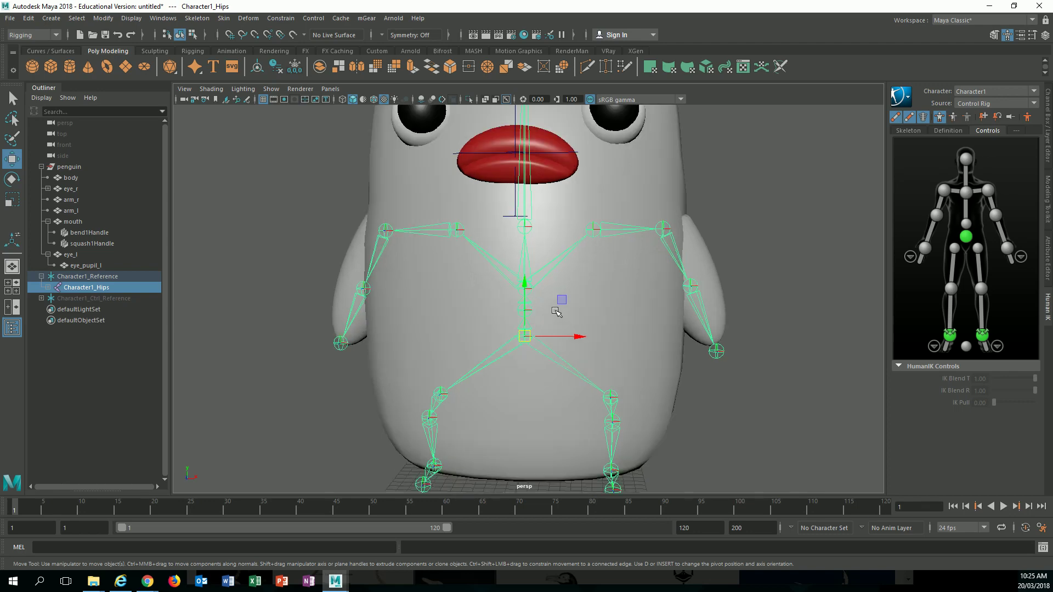
{"action": "mouse_move", "coordinate": [584, 310]}
{"action": "left_mouse_down", "text": "alt"}
{"action": "mouse_move", "coordinate": [541, 316]}
{"action": "mouse_move", "coordinate": [603, 317]}
{"action": "mouse_move", "coordinate": [580, 318]}
{"action": "left_mouse_up", "text": "alt"}
{"action": "left_click", "coordinate": [601, 320], "text": "shift"}
{"action": "middle_click_drag", "start_coordinate": [602, 319], "coordinate": [585, 348], "text": "alt"}
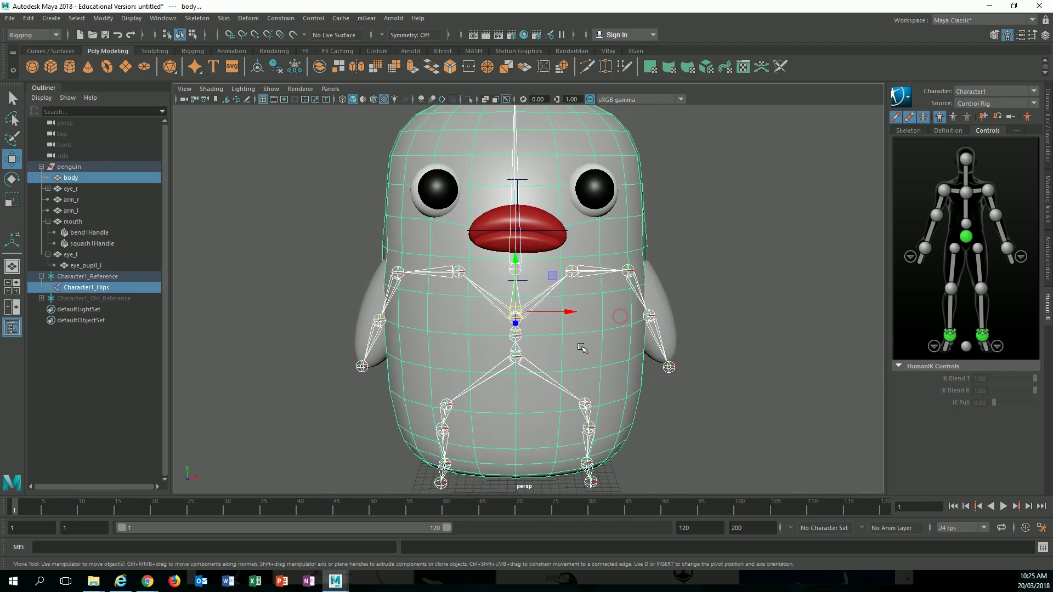
{"action": "left_click", "coordinate": [223, 18]}
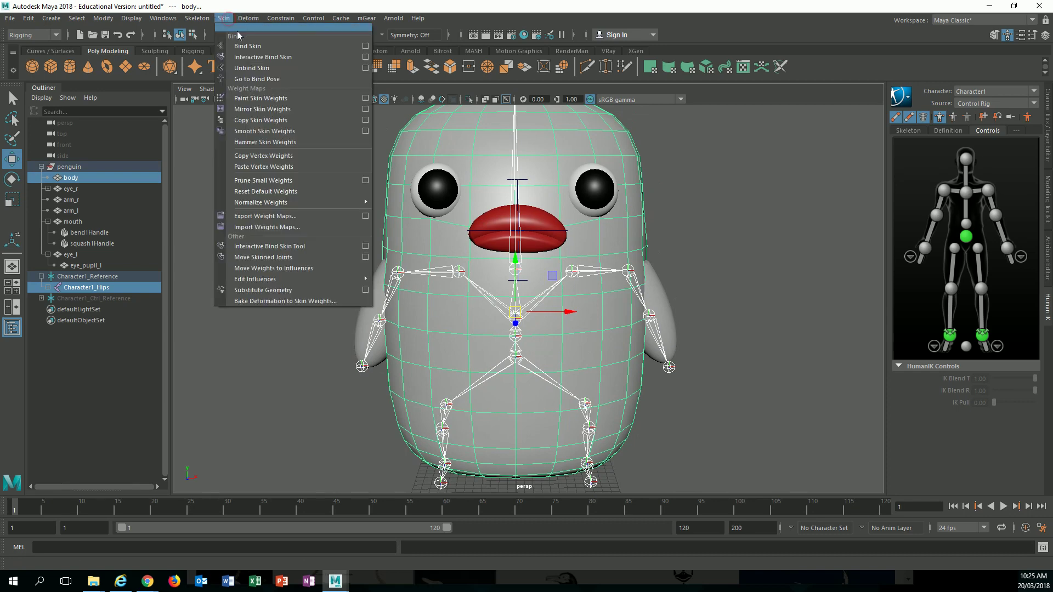
{"action": "left_click", "coordinate": [366, 47]}
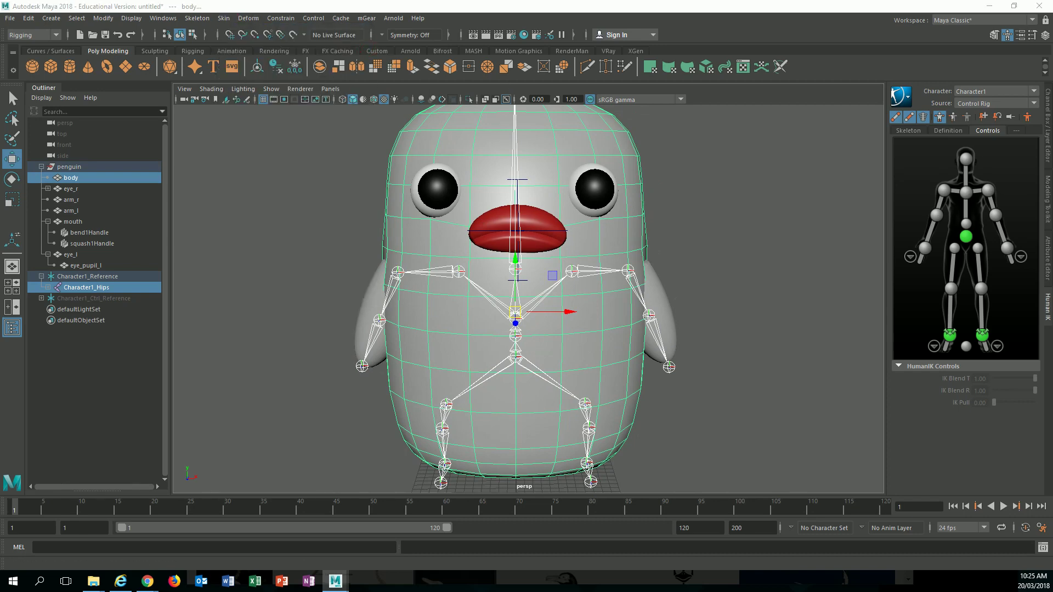
{"action": "left_click_drag", "start_coordinate": [779, 175], "coordinate": [877, 144]}
Select only the Character1_Hips joint and set the skin to bind to Selected joints
{"action": "left_click_drag", "start_coordinate": [651, 251], "coordinate": [587, 268], "text": "alt"}
{"action": "middle_click_drag", "start_coordinate": [587, 268], "coordinate": [536, 256], "text": "alt"}
{"action": "left_click_drag", "start_coordinate": [536, 255], "coordinate": [582, 259], "text": "alt"}
{"action": "right_click_drag", "start_coordinate": [583, 259], "coordinate": [608, 262], "text": "alt"}
{"action": "left_click_drag", "start_coordinate": [583, 263], "coordinate": [588, 268], "text": "alt"}
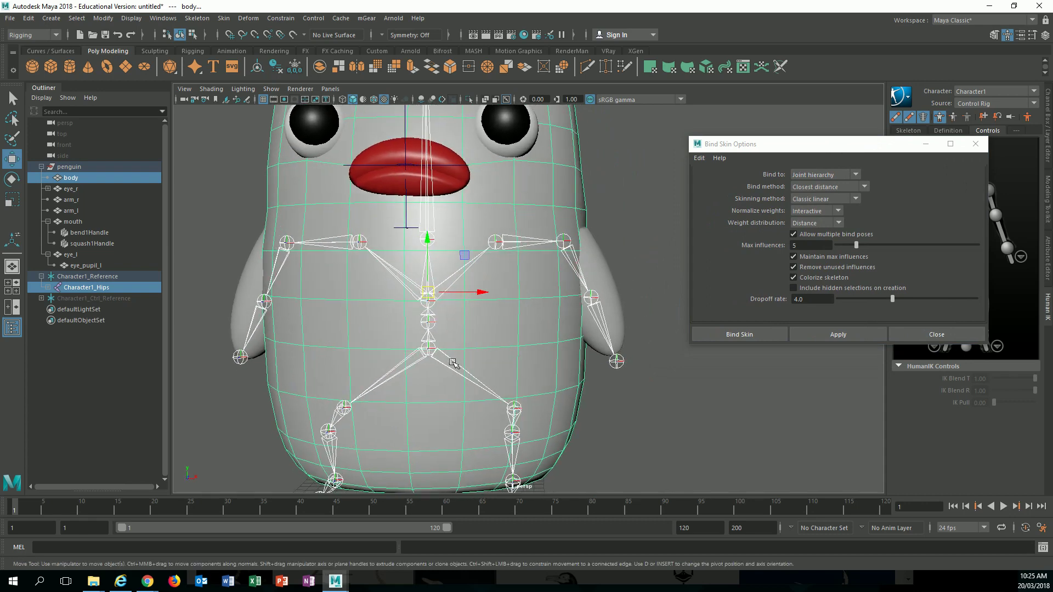
{"action": "key", "text": "q"}
{"action": "left_click", "coordinate": [427, 356]}
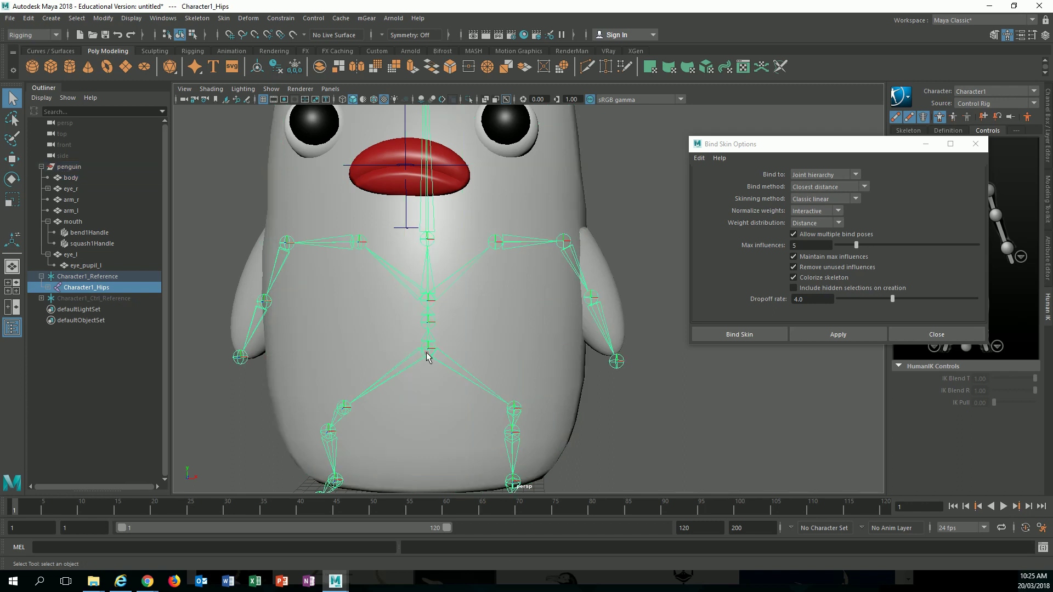
{"action": "left_click", "coordinate": [844, 175]}
{"action": "left_click", "coordinate": [831, 198]}
Add the two spine joints, both shoulder joints, the neck and the head to the joint selection
{"action": "left_click", "coordinate": [434, 326]}
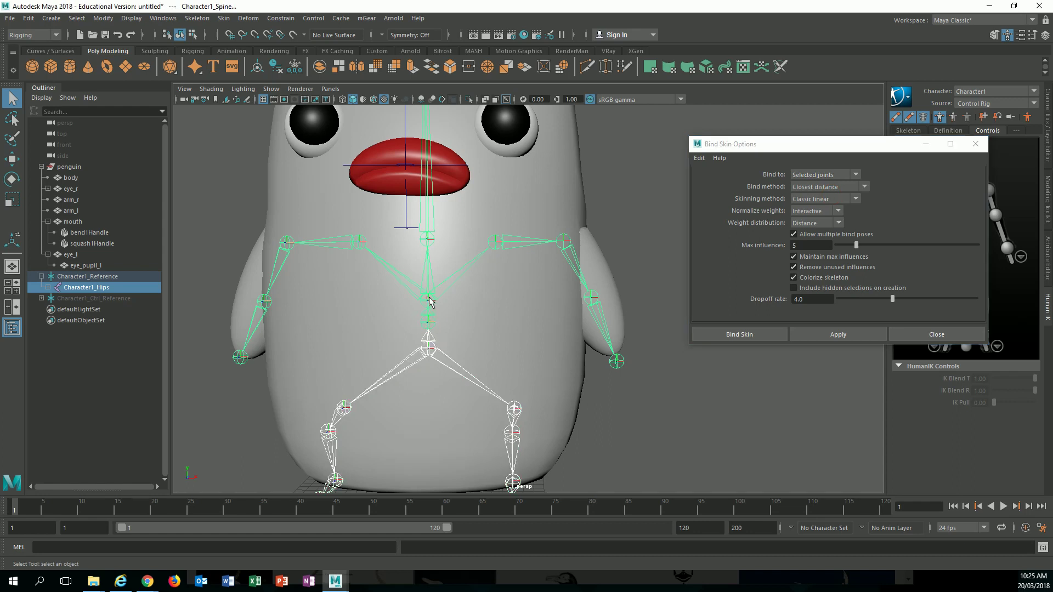
{"action": "left_click", "coordinate": [429, 299], "text": "shift"}
{"action": "left_click", "coordinate": [498, 243]}
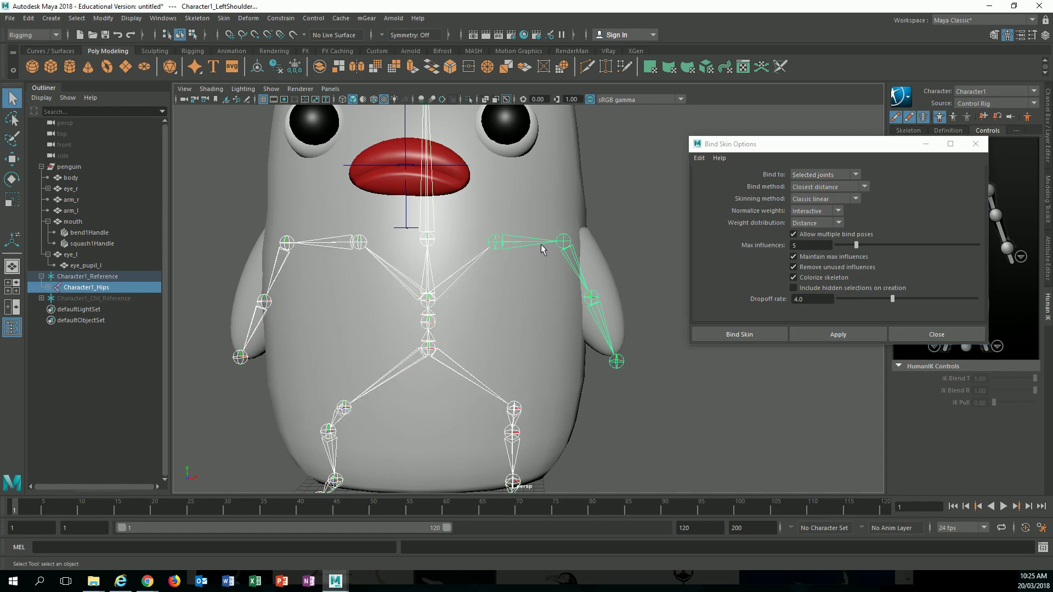
{"action": "left_click", "coordinate": [360, 243], "text": "shift"}
{"action": "left_click", "coordinate": [428, 239], "text": "shift"}
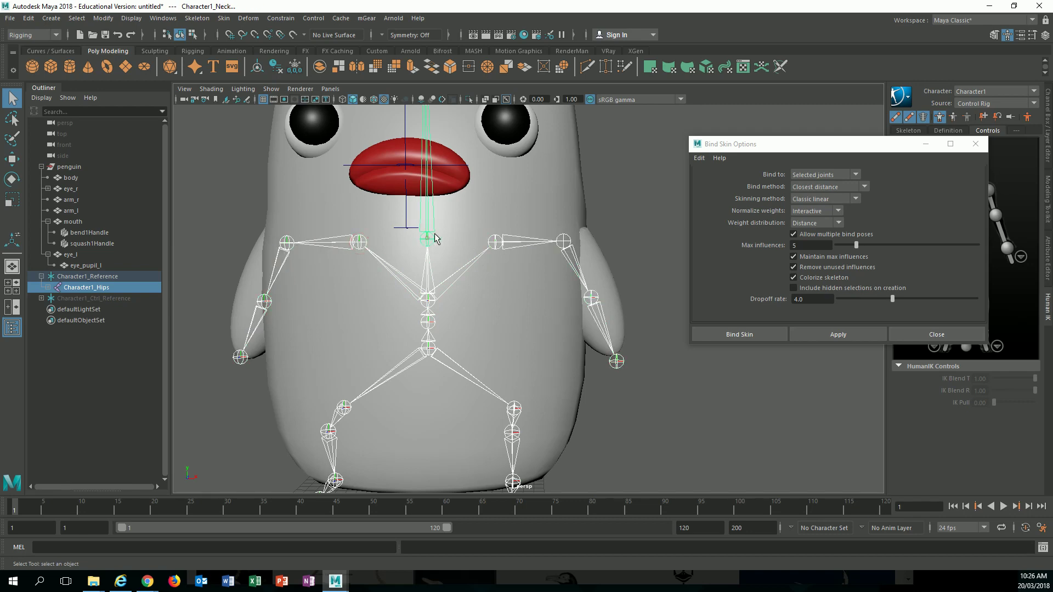
{"action": "middle_click_drag", "start_coordinate": [456, 218], "coordinate": [463, 353], "text": "alt"}
{"action": "left_click", "coordinate": [432, 161], "text": "shift"}
{"action": "middle_click_drag", "start_coordinate": [458, 281], "coordinate": [515, 84], "text": "alt"}
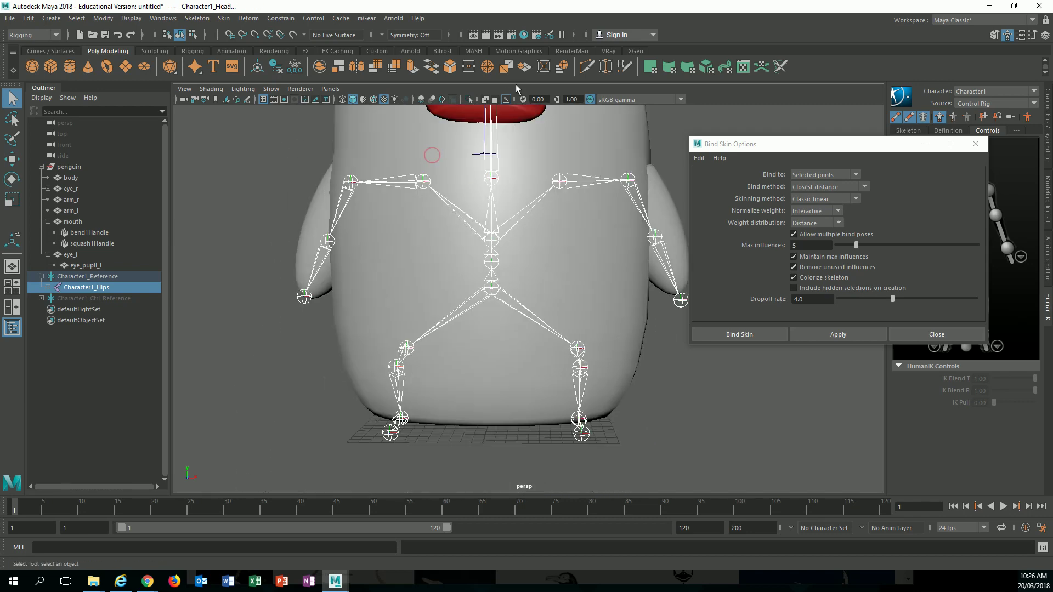
Add the upper leg, lower leg, foot and toe joints of both legs to the joint selection
{"action": "left_click", "coordinate": [409, 350], "text": "shift"}
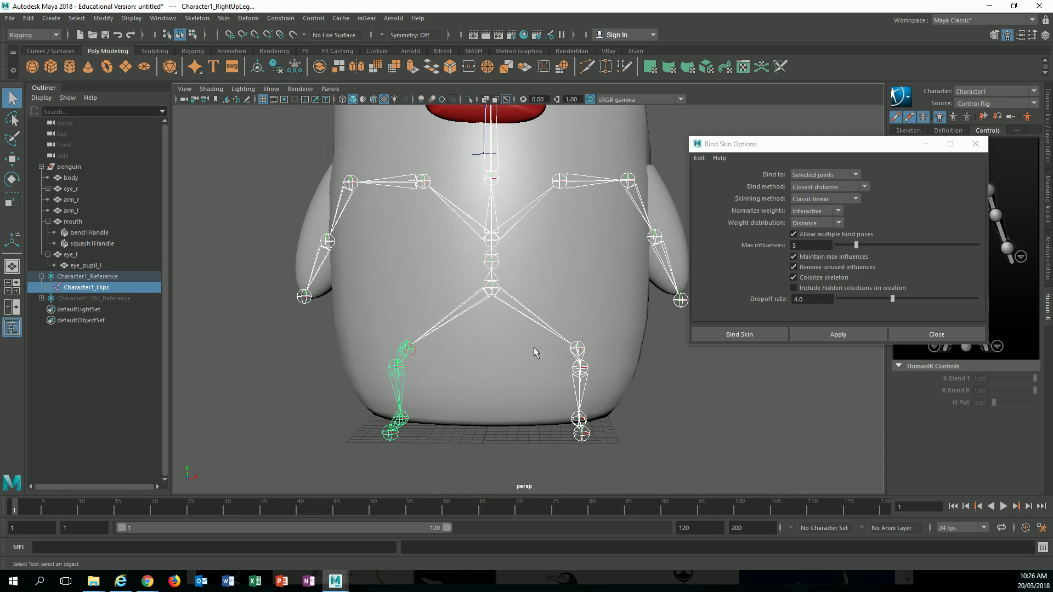
{"action": "left_click", "coordinate": [581, 352], "text": "shift"}
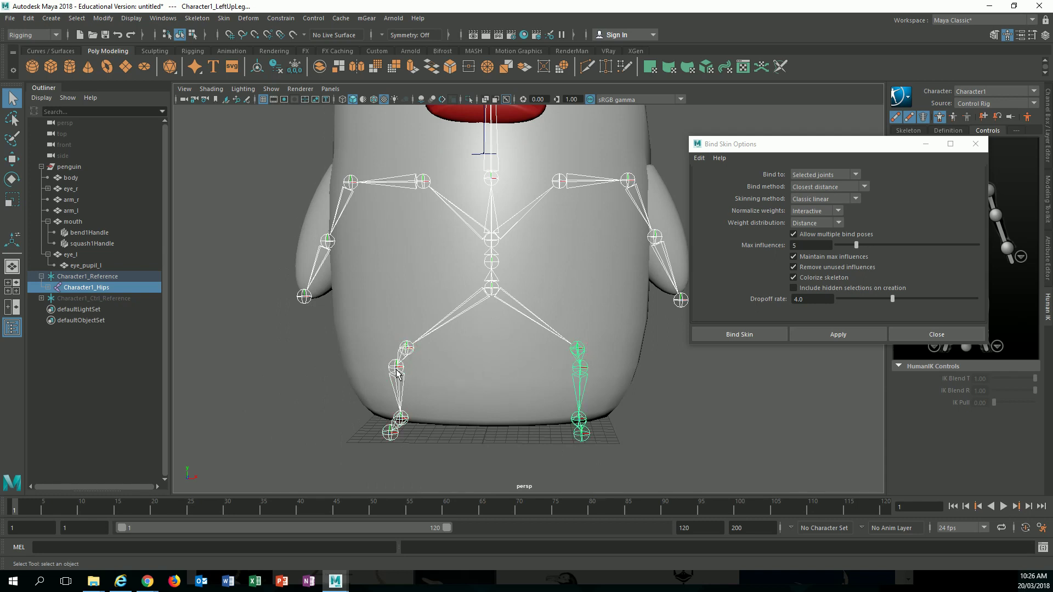
{"action": "left_click", "coordinate": [397, 368], "text": "shift"}
{"action": "left_click", "coordinate": [580, 368], "text": "shift"}
{"action": "left_click", "coordinate": [580, 422], "text": "shift"}
{"action": "left_click", "coordinate": [406, 420], "text": "shift"}
{"action": "left_click", "coordinate": [392, 438], "text": "shift"}
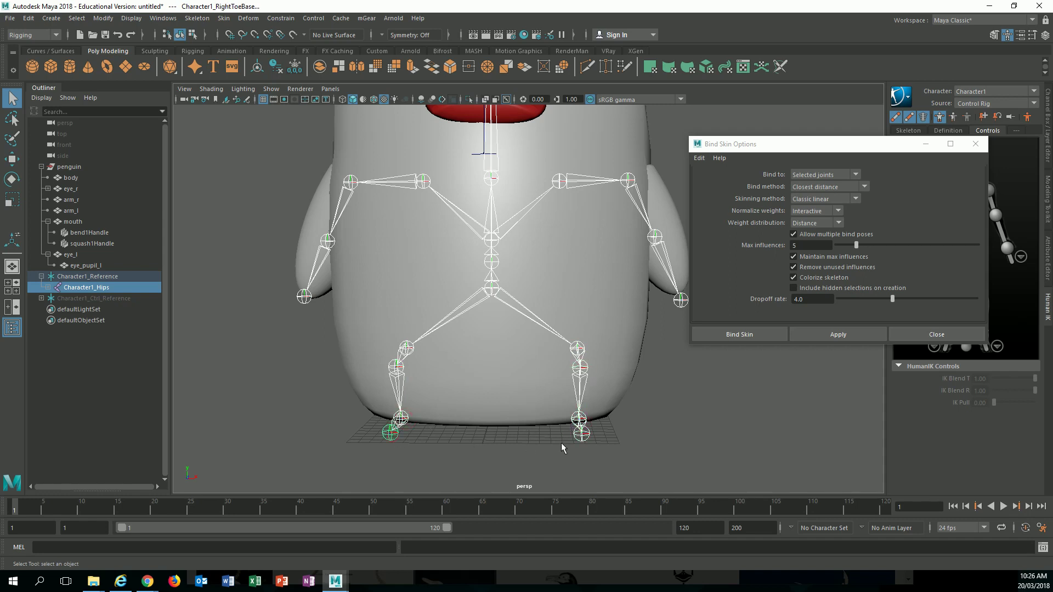
{"action": "left_click", "coordinate": [582, 441], "text": "shift"}
Expand the joint hierarchy under Character1_Hips down to both arm joints to check which joints are selected
{"action": "left_click", "coordinate": [48, 287]}
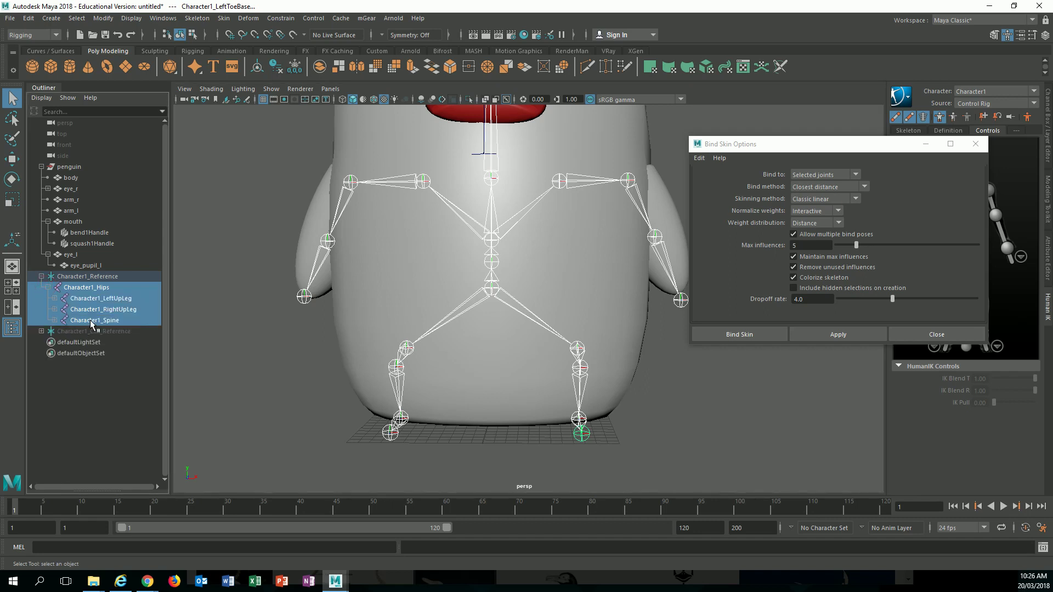
{"action": "key", "text": "f"}
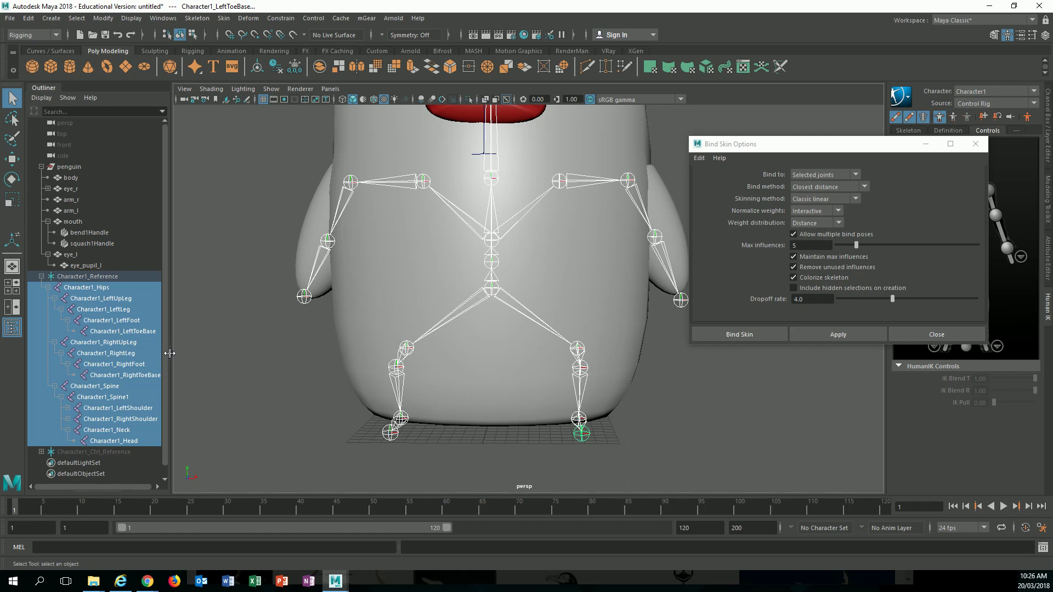
{"action": "left_click_drag", "start_coordinate": [173, 354], "coordinate": [220, 346]}
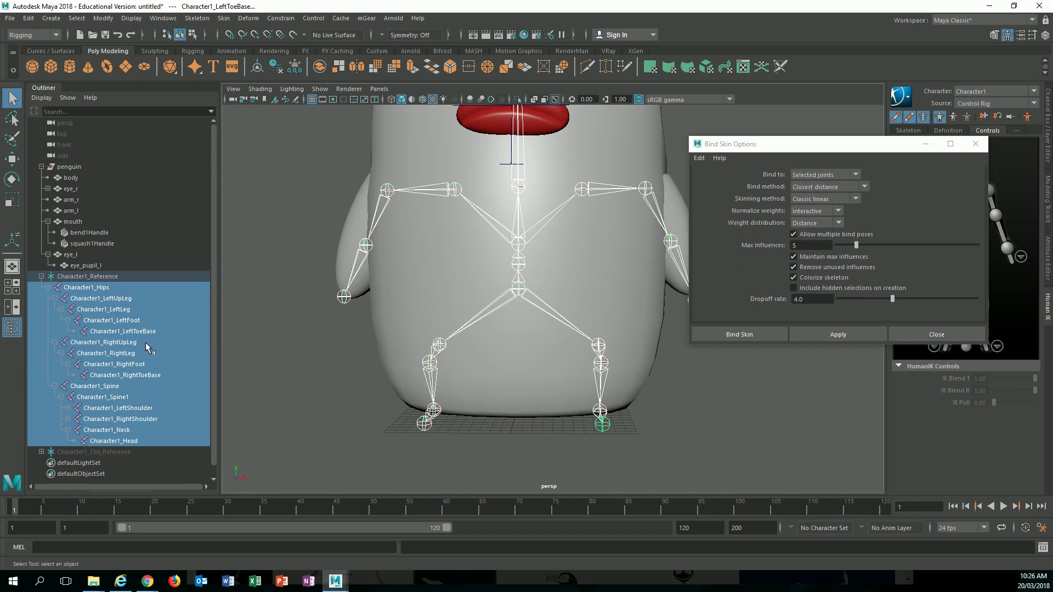
{"action": "left_click", "coordinate": [68, 409]}
{"action": "left_click", "coordinate": [67, 431]}
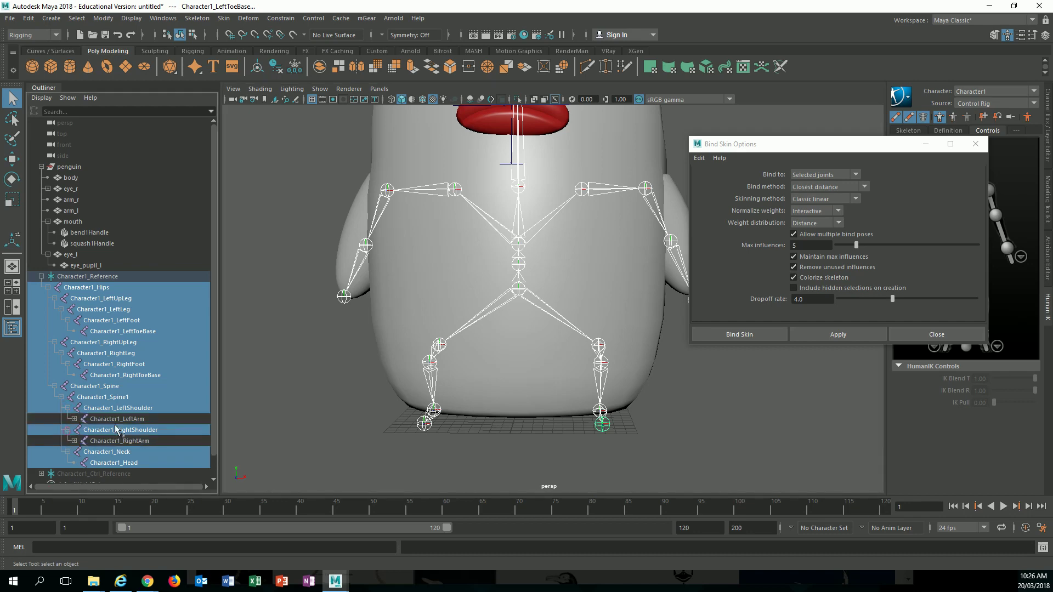
Add the penguin's body mesh to the selected joints and inspect the selection from several sides
{"action": "middle_click_drag", "start_coordinate": [494, 312], "coordinate": [420, 367], "text": "alt"}
{"action": "scroll", "coordinate": [419, 368], "scroll_direction": "down", "scroll_amount": 3}
{"action": "scroll", "coordinate": [466, 355], "scroll_direction": "up", "scroll_amount": 2}
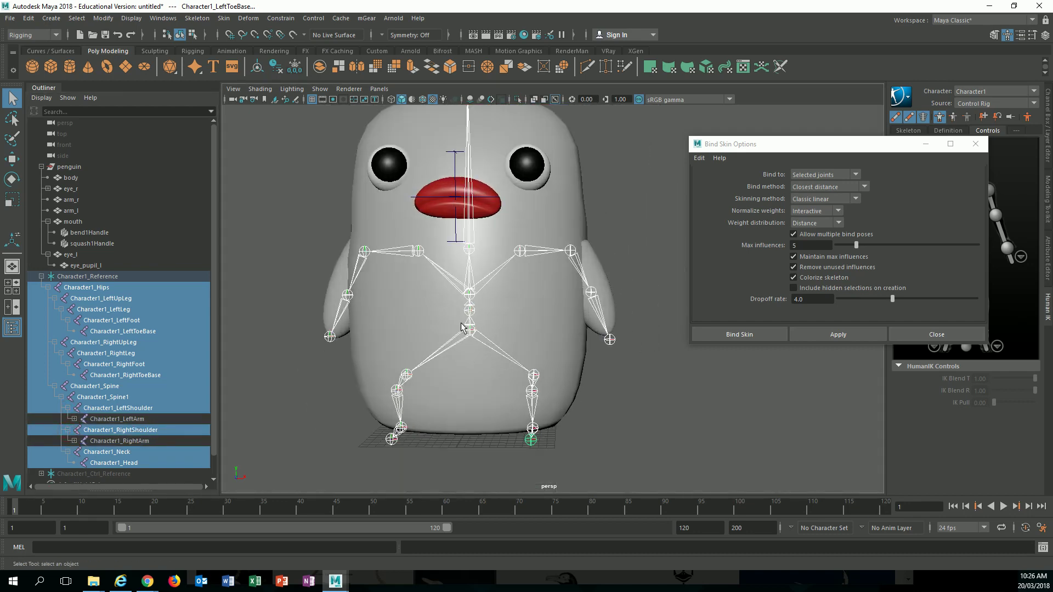
{"action": "left_click_drag", "start_coordinate": [468, 322], "coordinate": [581, 338], "text": "alt"}
{"action": "left_click", "coordinate": [499, 316], "text": "shift"}
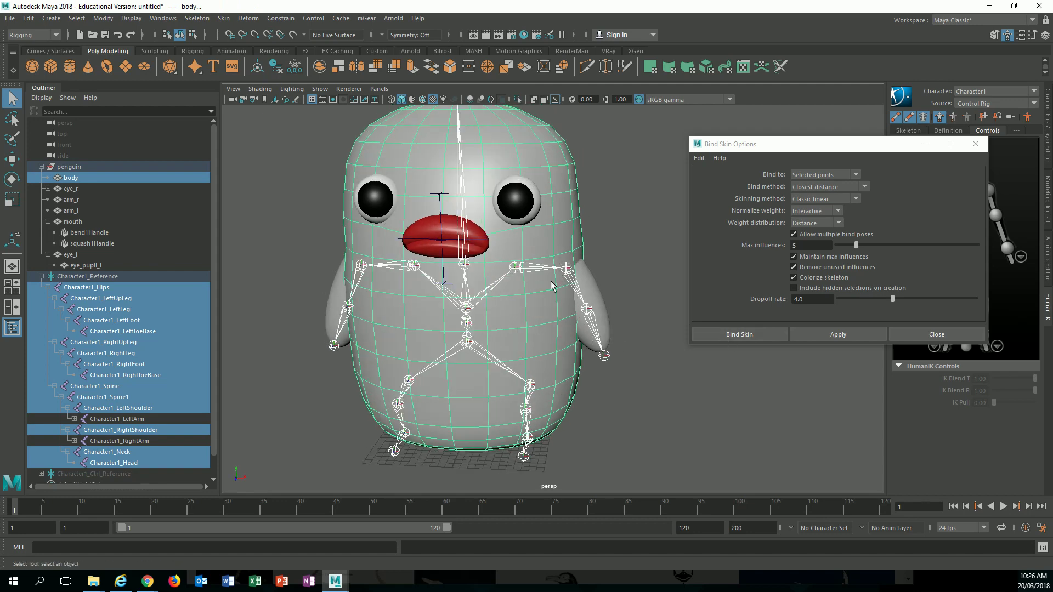
{"action": "middle_click_drag", "start_coordinate": [511, 137], "coordinate": [507, 247], "text": "alt"}
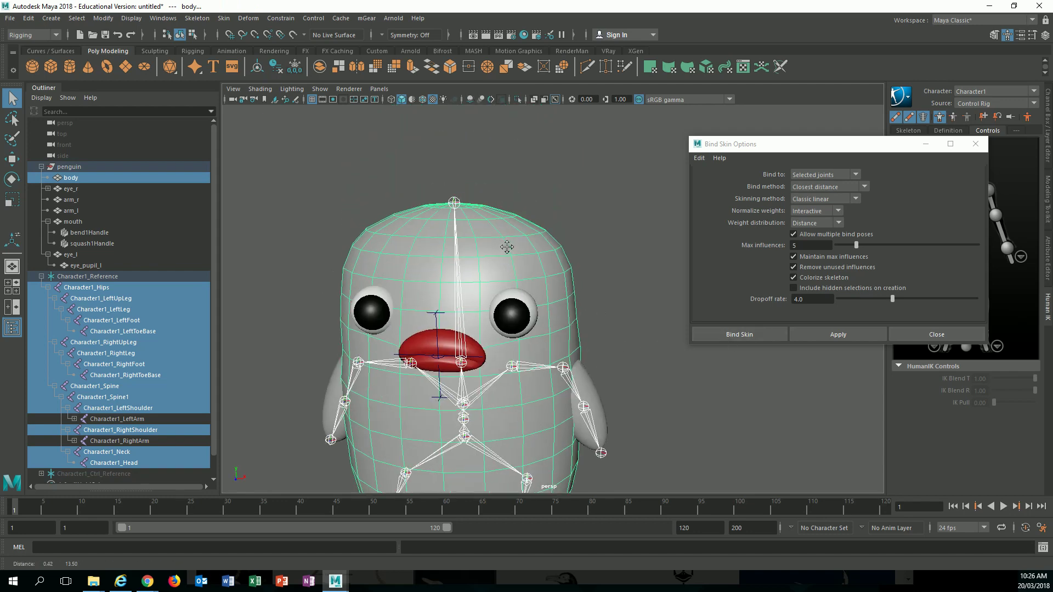
{"action": "middle_click_drag", "start_coordinate": [516, 351], "coordinate": [507, 261], "text": "alt"}
{"action": "left_click_drag", "start_coordinate": [507, 261], "coordinate": [425, 266], "text": "alt"}
{"action": "scroll", "coordinate": [426, 266], "scroll_direction": "up", "scroll_amount": 2}
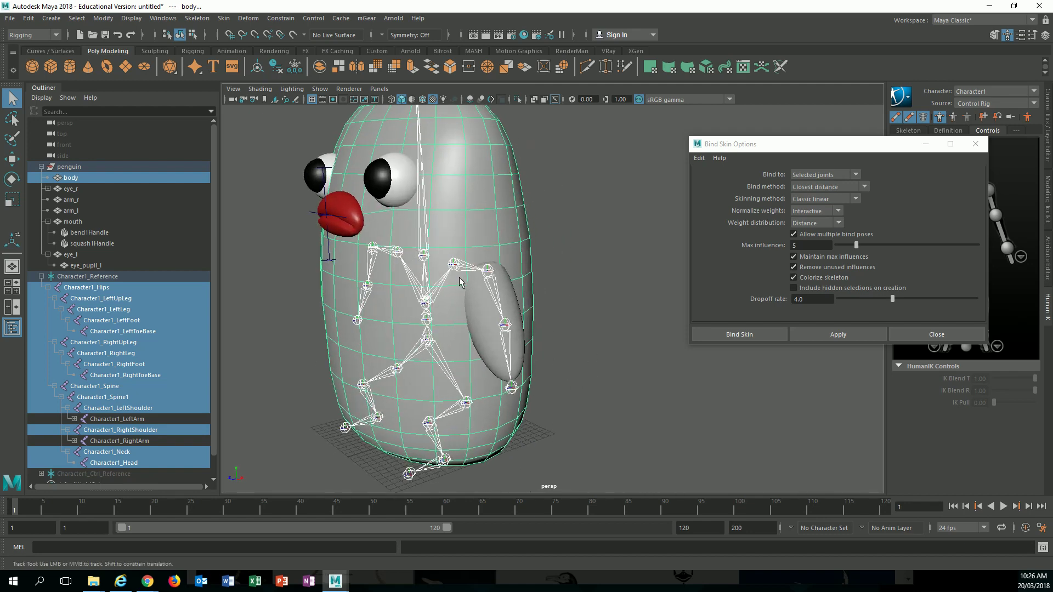
{"action": "left_click_drag", "start_coordinate": [499, 263], "coordinate": [581, 259], "text": "alt"}
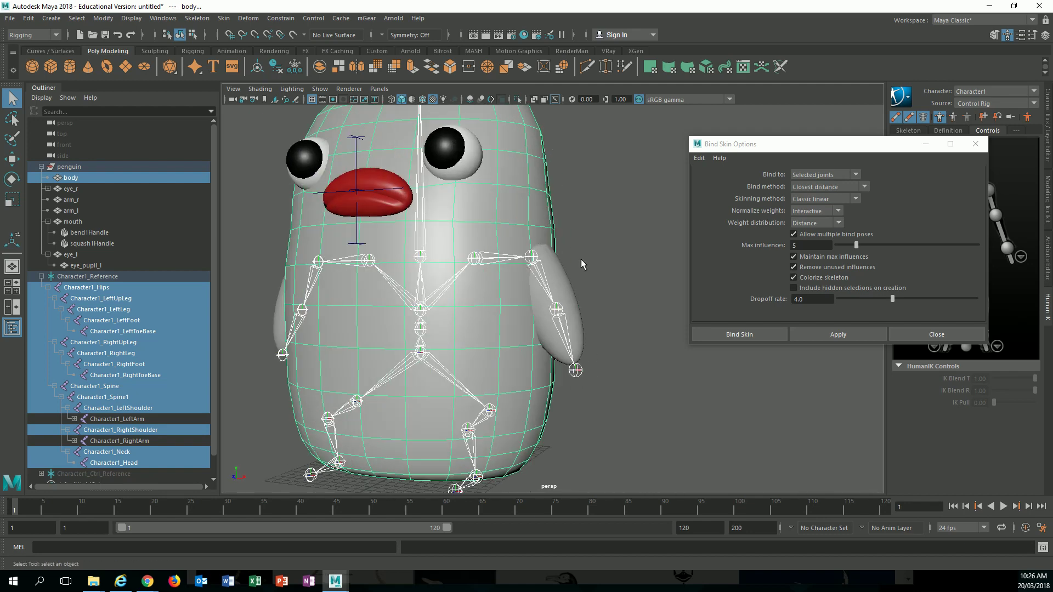
Set the bind method to Geodesic Voxel and bind the body mesh to the selected joints
{"action": "left_click", "coordinate": [839, 199]}
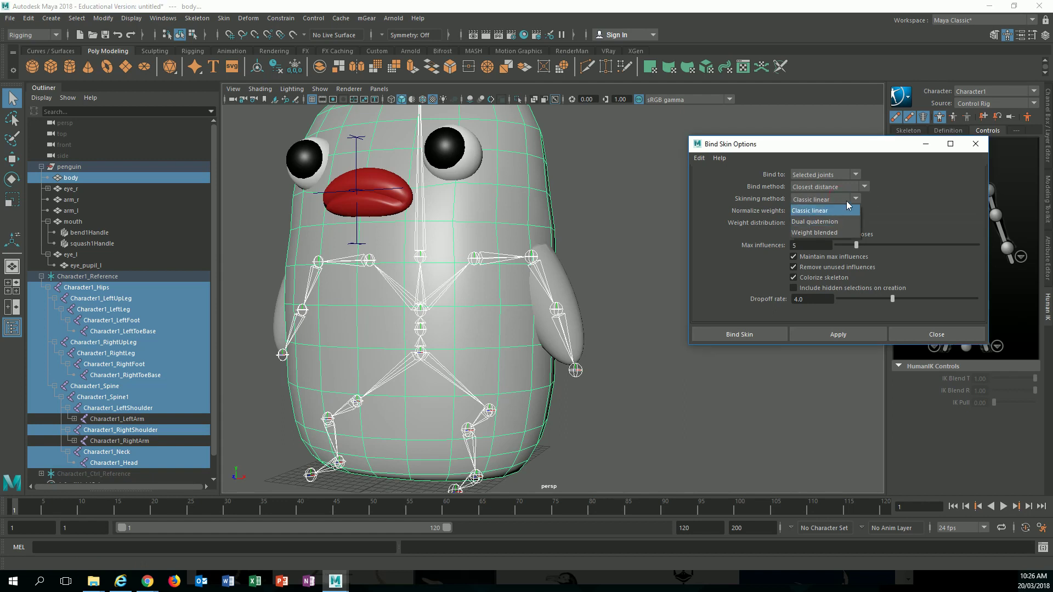
{"action": "left_click", "coordinate": [859, 189]}
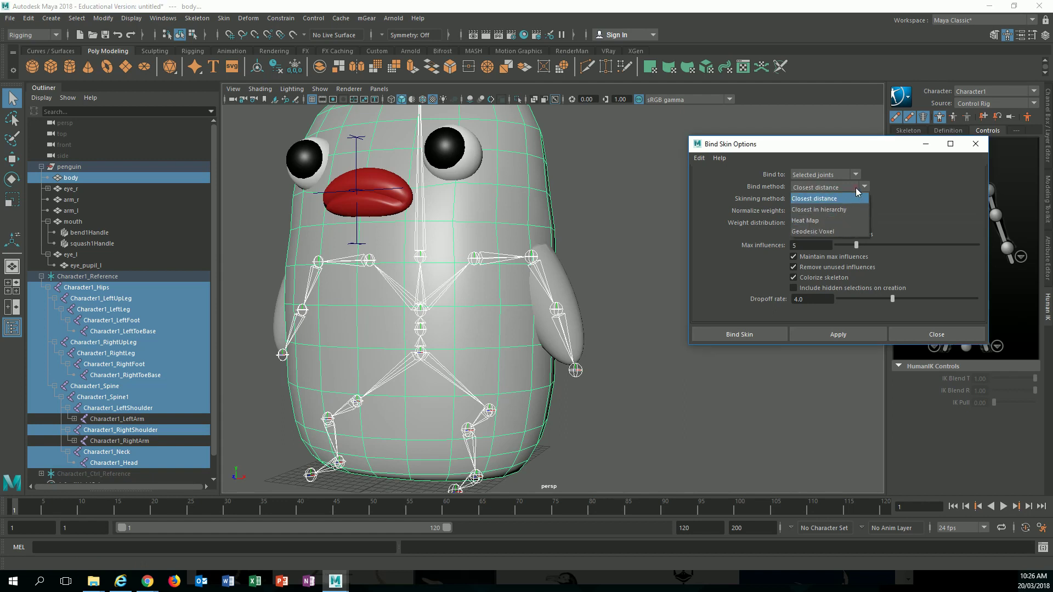
{"action": "left_click", "coordinate": [833, 233]}
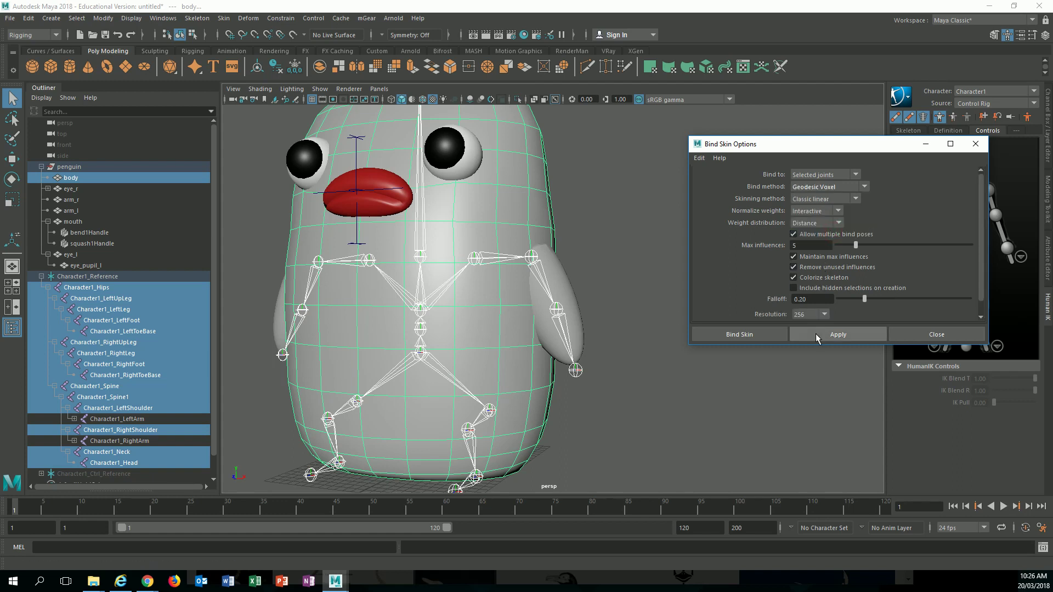
{"action": "left_click", "coordinate": [762, 336]}
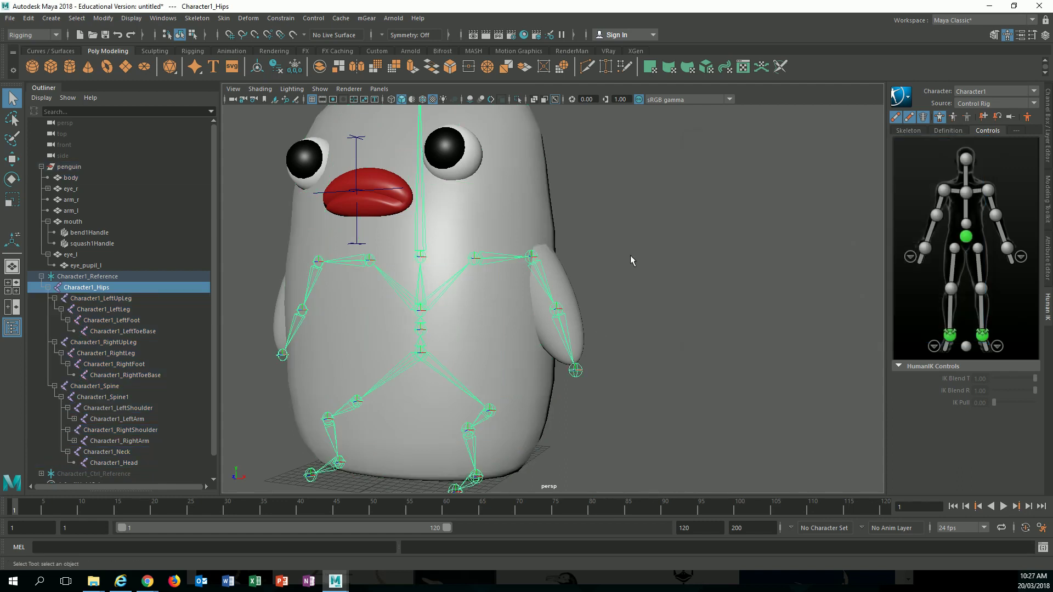
Clear the selection and look over the bound penguin and its skeleton from the front
{"action": "left_click", "coordinate": [634, 254]}
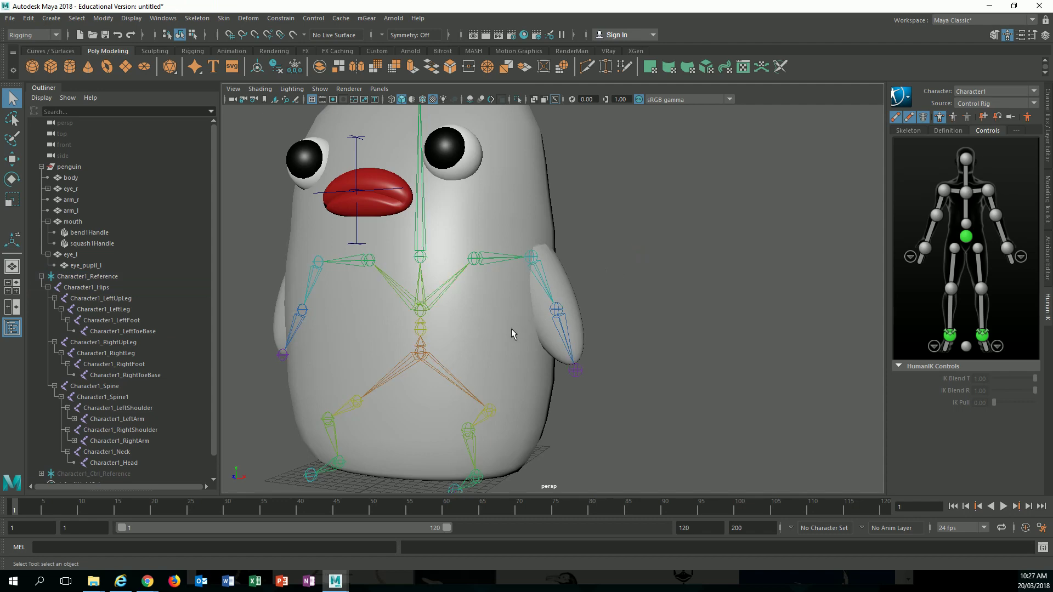
{"action": "left_click_drag", "start_coordinate": [512, 330], "coordinate": [542, 332], "text": "alt"}
{"action": "scroll", "coordinate": [539, 333], "scroll_direction": "down", "scroll_amount": 4}
{"action": "middle_click_drag", "start_coordinate": [540, 333], "coordinate": [570, 325], "text": "alt"}
{"action": "left_click_drag", "start_coordinate": [570, 325], "coordinate": [551, 332], "text": "alt"}
{"action": "right_click_drag", "start_coordinate": [551, 332], "coordinate": [620, 348], "text": "alt"}
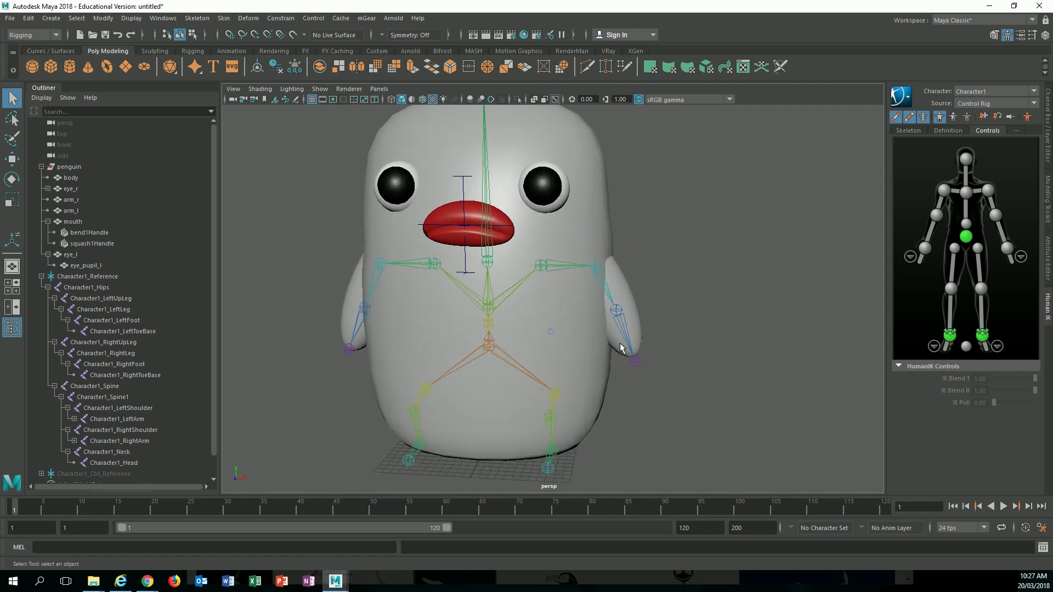
Bind the arm_r mesh to the left arm chain's upper arm, forearm and hand joints using Geodesic Voxel
{"action": "left_click", "coordinate": [621, 282]}
{"action": "scroll", "coordinate": [624, 292], "scroll_direction": "up", "scroll_amount": 3}
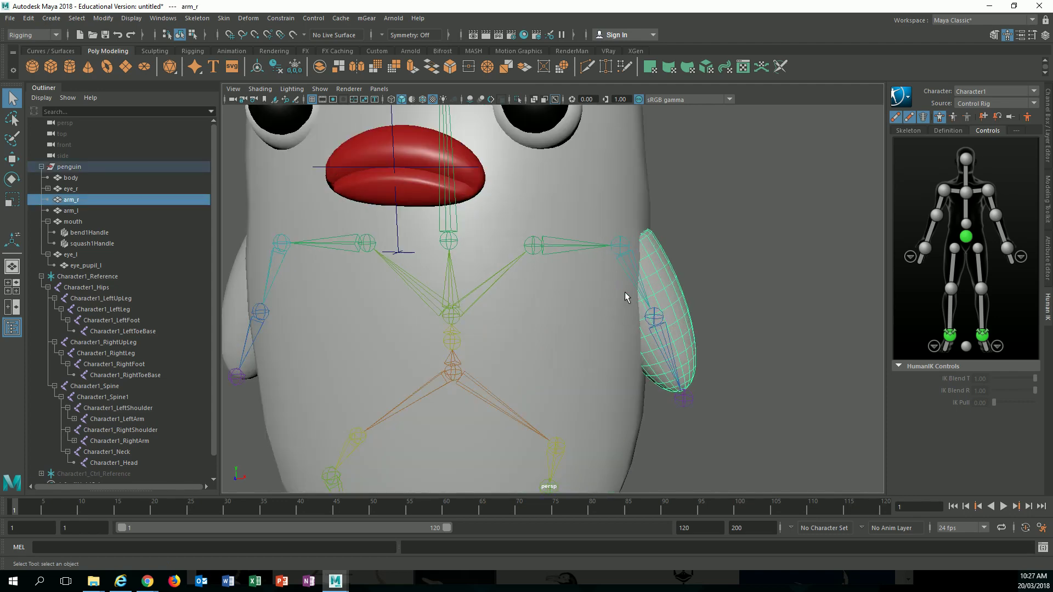
{"action": "left_click", "coordinate": [636, 264], "text": "shift"}
{"action": "left_click_drag", "start_coordinate": [660, 282], "coordinate": [660, 272], "text": "alt"}
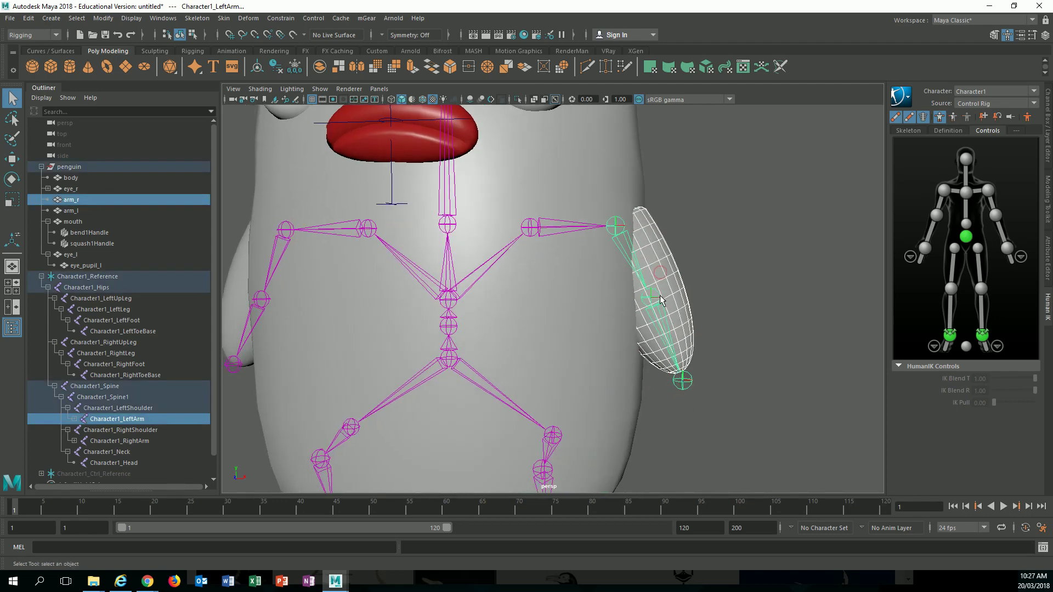
{"action": "left_click", "coordinate": [633, 249]}
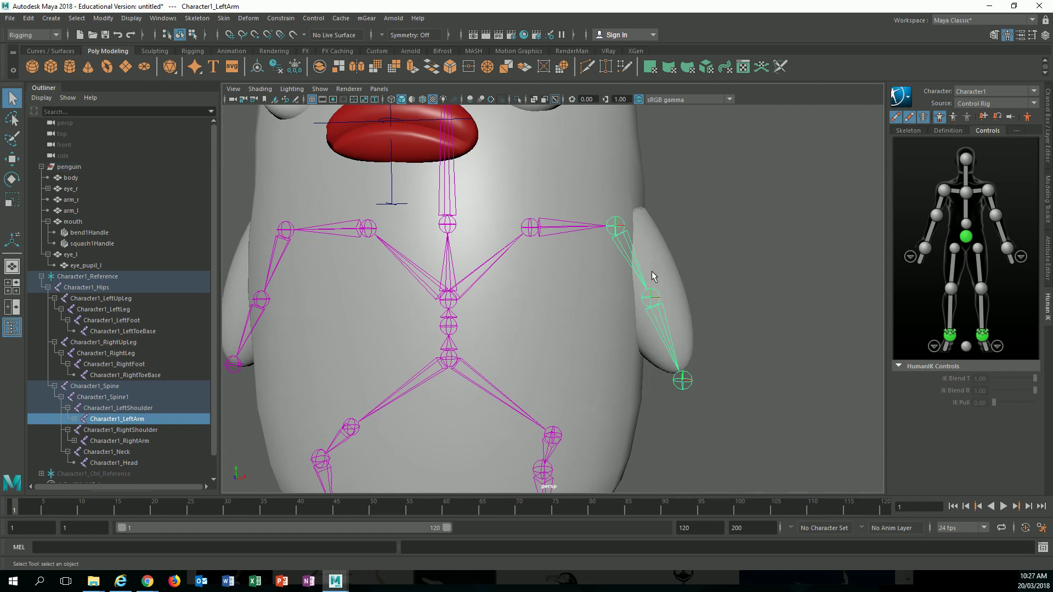
{"action": "left_click", "coordinate": [683, 378], "text": "shift"}
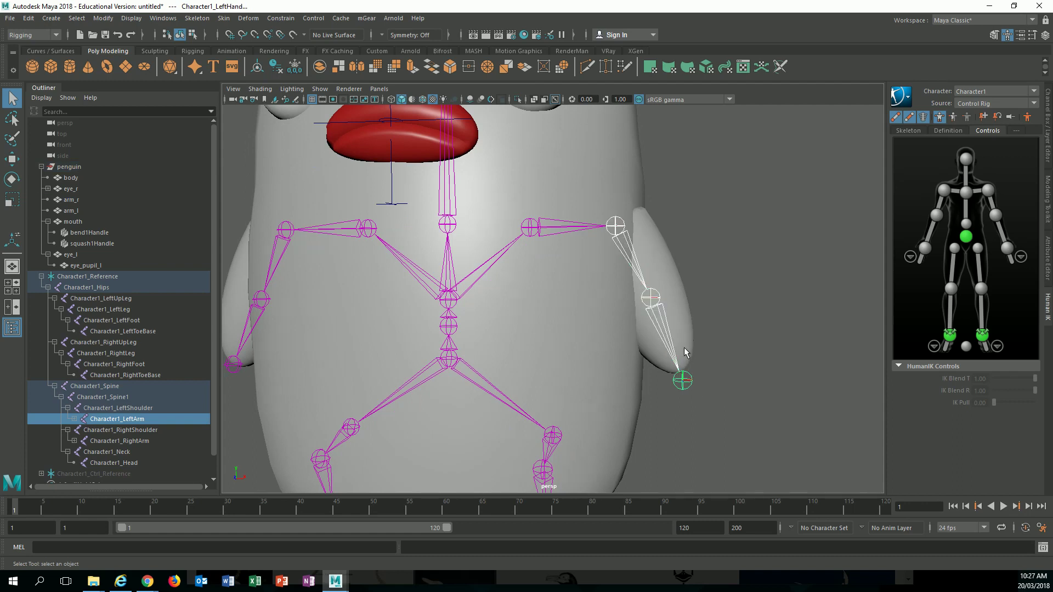
{"action": "left_click", "coordinate": [685, 353], "text": "shift"}
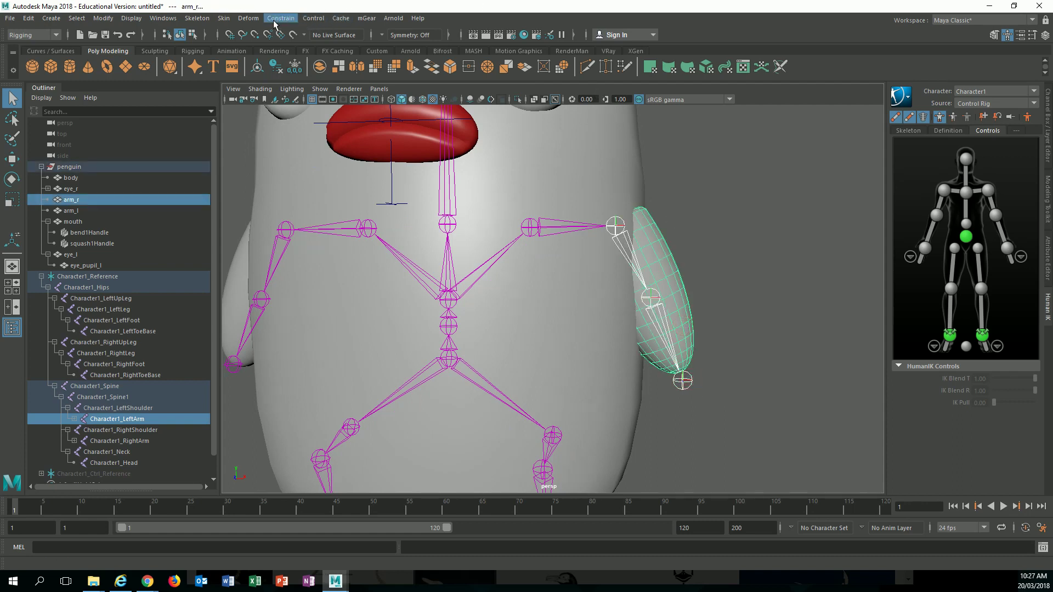
{"action": "left_click", "coordinate": [222, 18]}
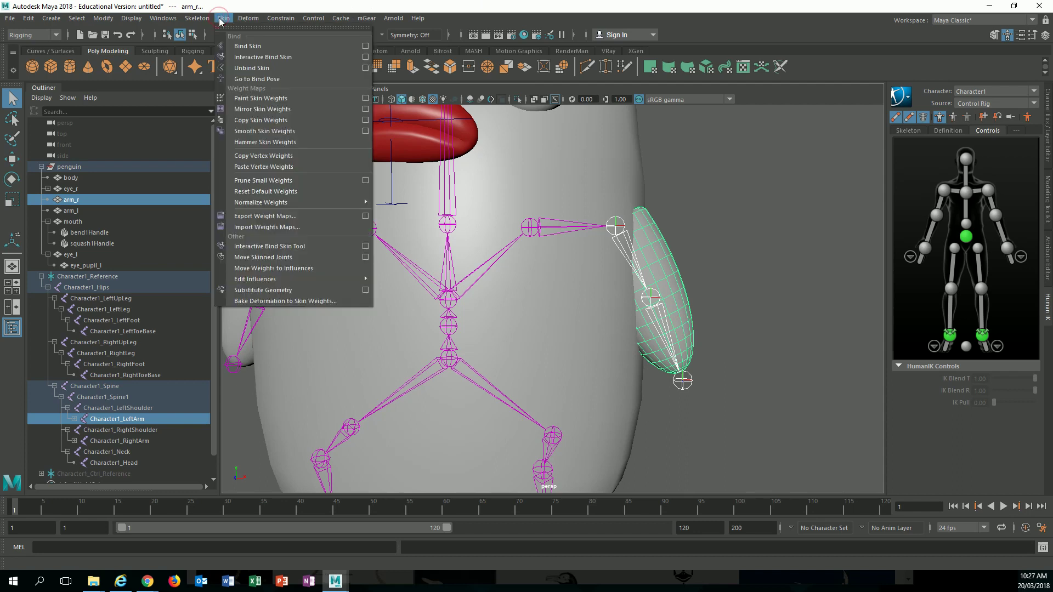
{"action": "left_click", "coordinate": [365, 46]}
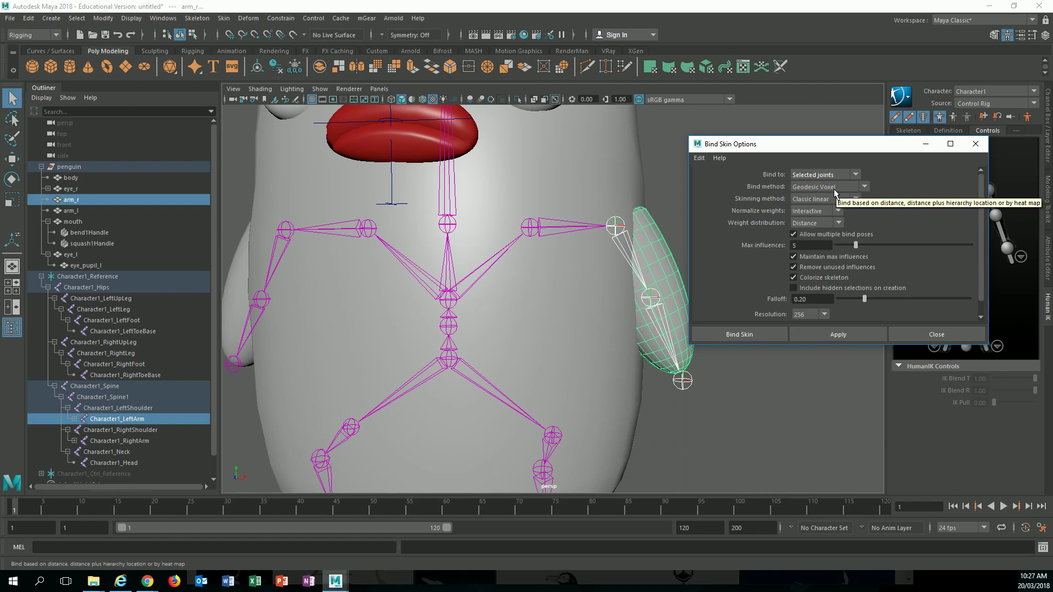
{"action": "left_click", "coordinate": [766, 334]}
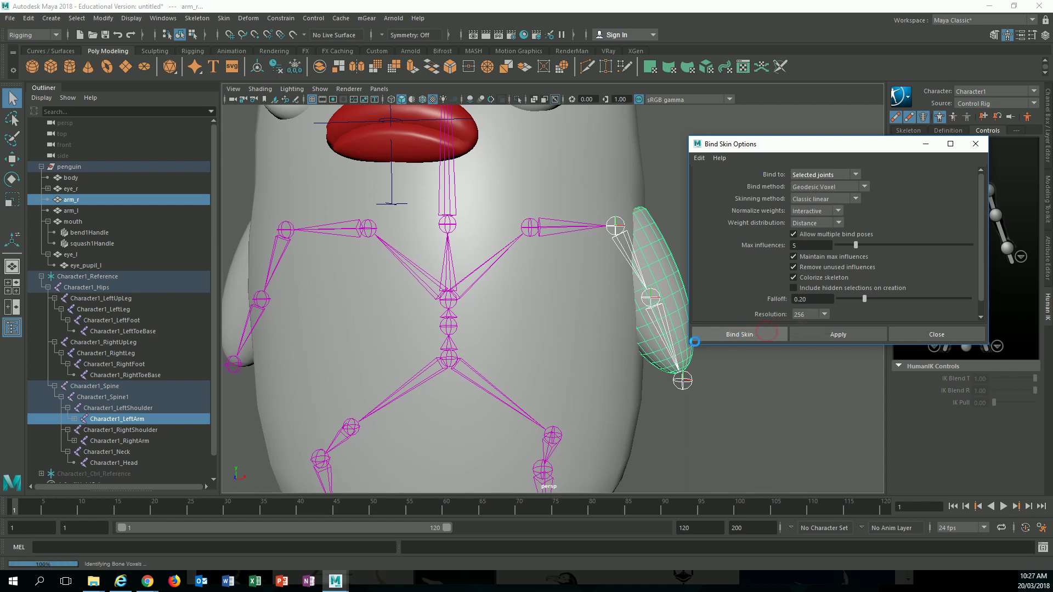
{"action": "middle_click_drag", "start_coordinate": [362, 341], "coordinate": [525, 352], "text": "alt"}
{"action": "left_click_drag", "start_coordinate": [411, 303], "coordinate": [460, 273], "text": "alt"}
{"action": "left_click", "coordinate": [466, 263]}
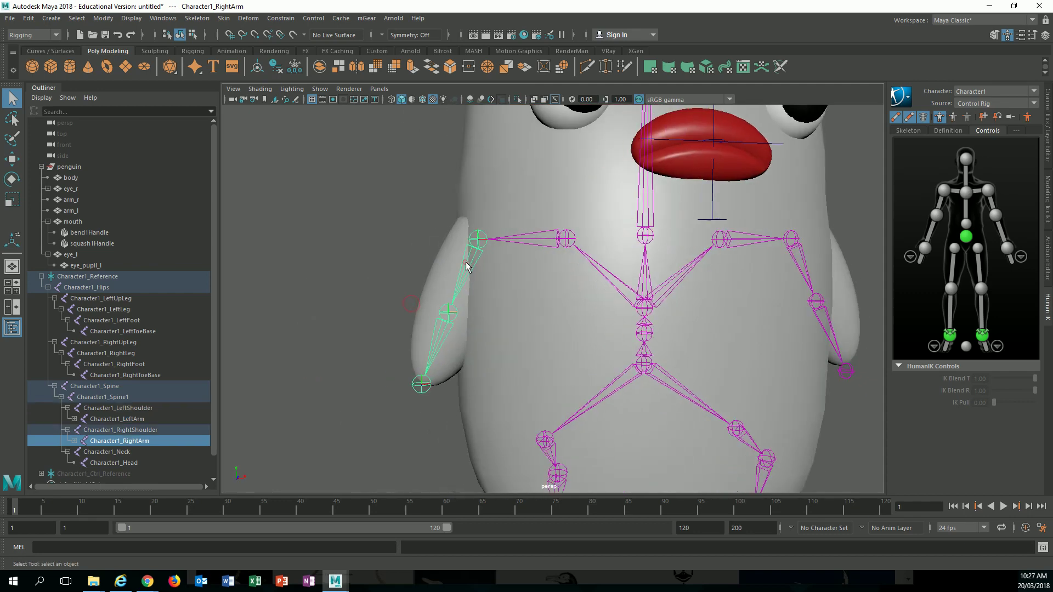
{"action": "left_click", "coordinate": [446, 319], "text": "shift"}
{"action": "left_click", "coordinate": [424, 384], "text": "shift"}
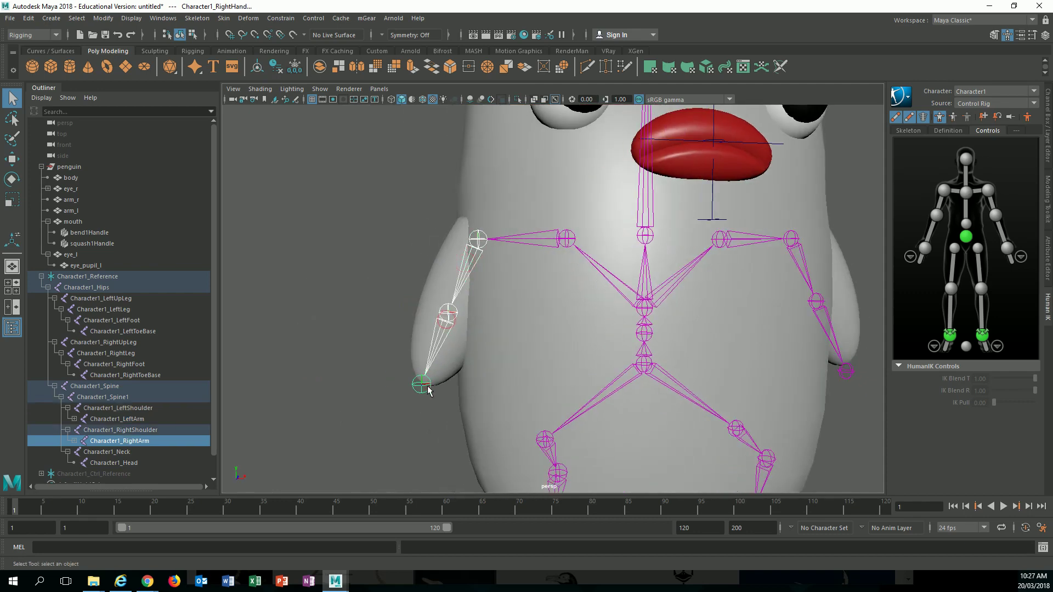
{"action": "left_click", "coordinate": [413, 353], "text": "shift"}
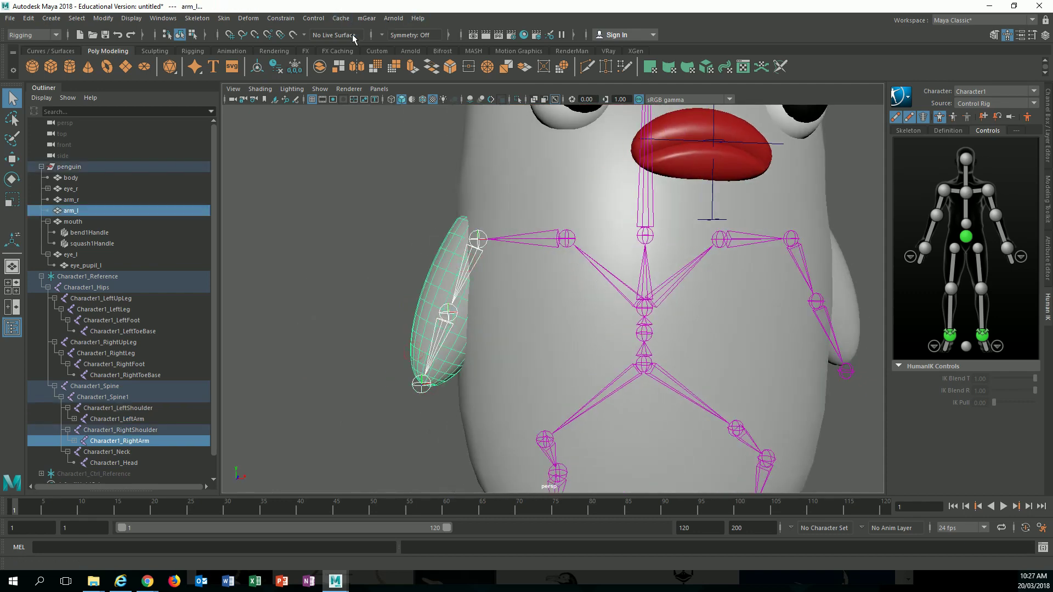
{"action": "left_click", "coordinate": [397, 156]}
Bind the arm_l mesh to the right arm chain's upper arm, forearm and hand joints
{"action": "left_click", "coordinate": [481, 243]}
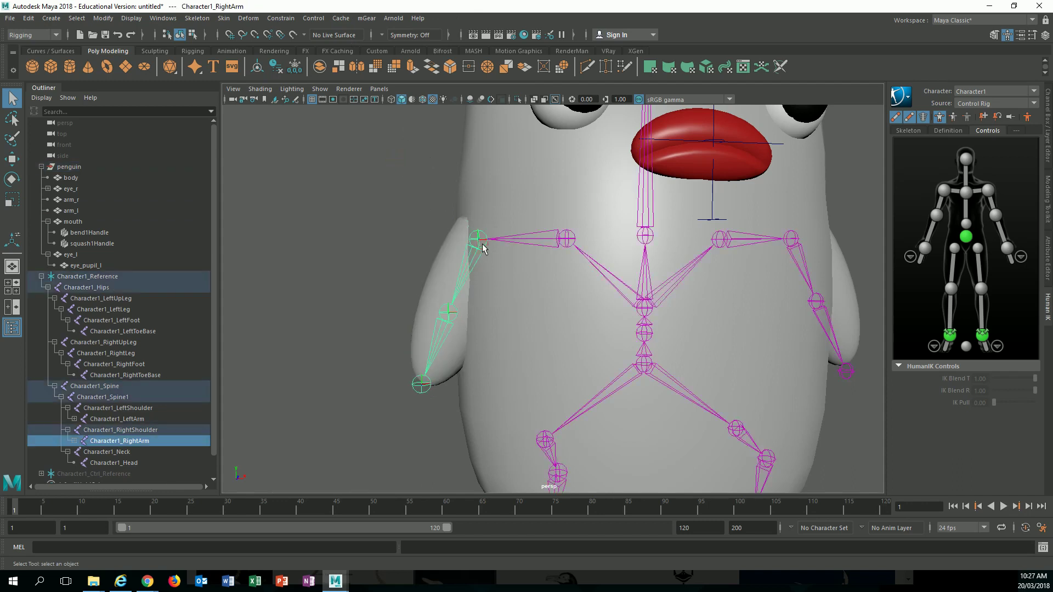
{"action": "left_click", "coordinate": [452, 314], "text": "shift"}
{"action": "left_click", "coordinate": [424, 384], "text": "shift"}
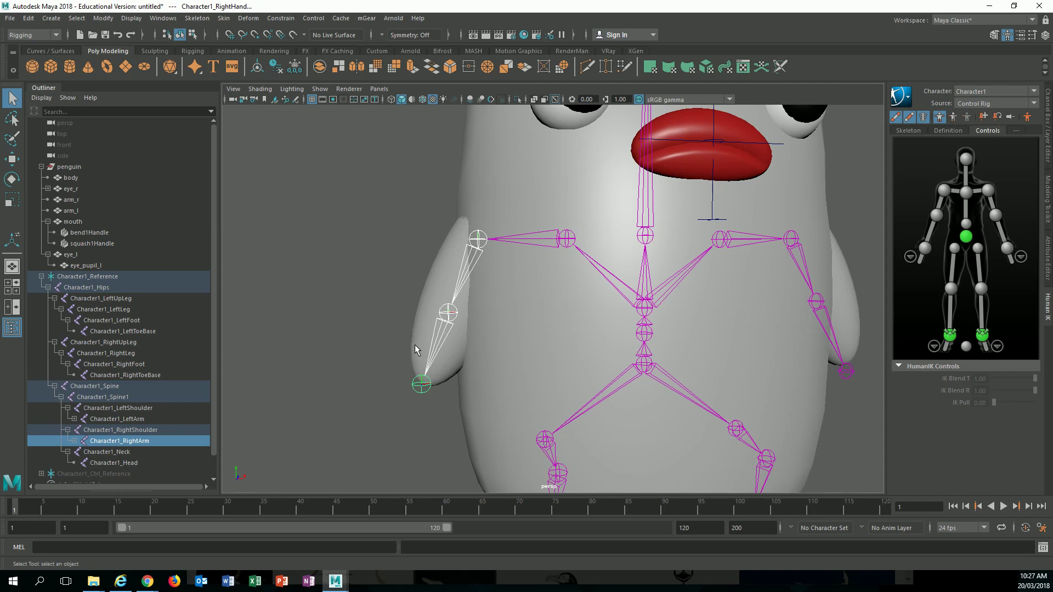
{"action": "left_click", "coordinate": [415, 345], "text": "shift"}
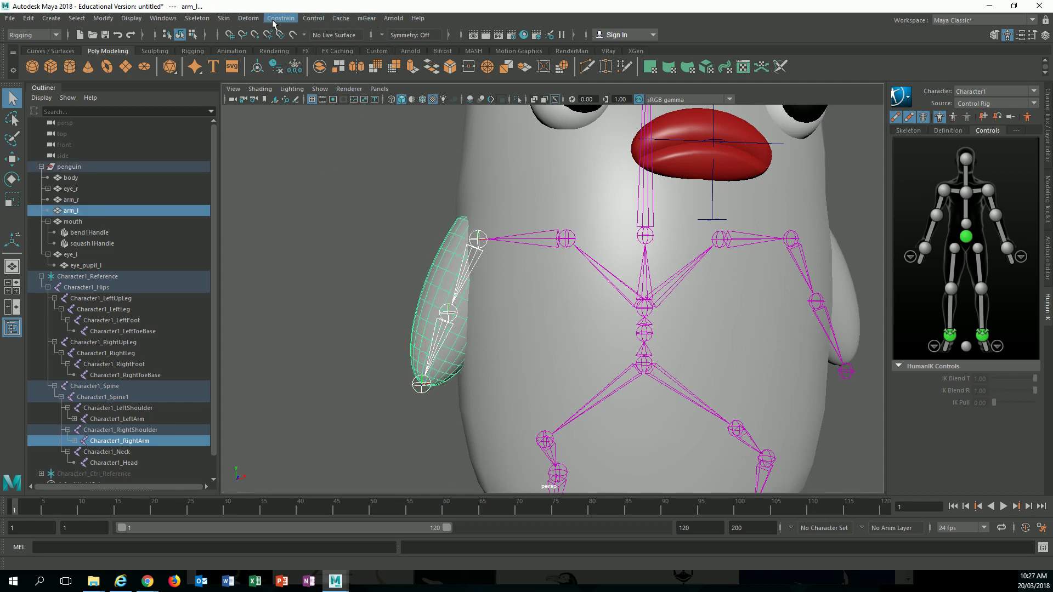
{"action": "left_click", "coordinate": [224, 19]}
{"action": "left_click", "coordinate": [236, 45]}
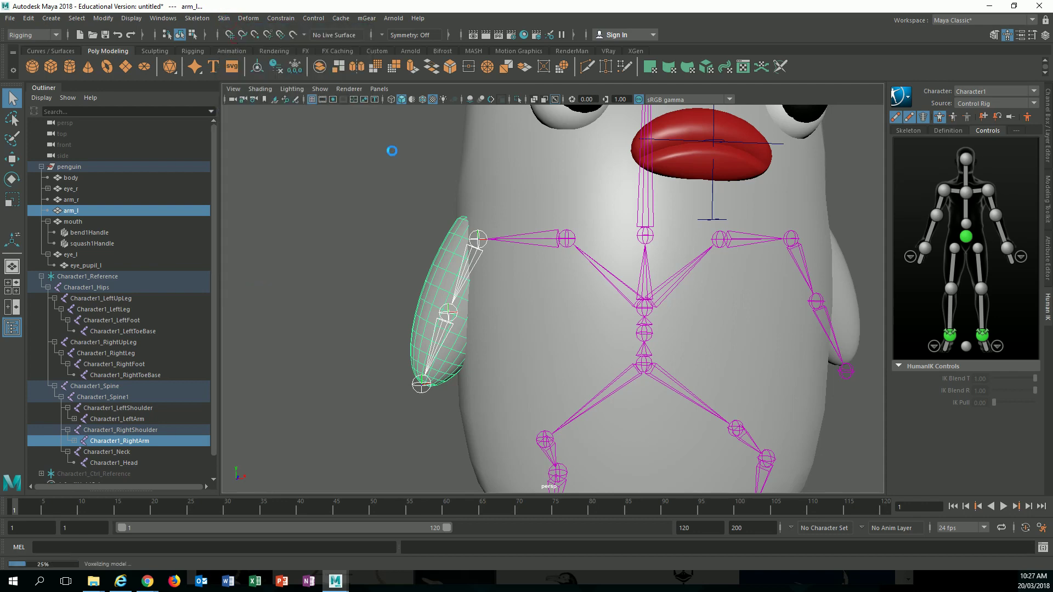
Collapse the Character1_Reference hierarchy and unhide the Character1_Ctrl_Reference control rig
{"action": "middle_click_drag", "start_coordinate": [379, 249], "coordinate": [321, 246], "text": "alt"}
{"action": "scroll", "coordinate": [320, 245], "scroll_direction": "down", "scroll_amount": 5}
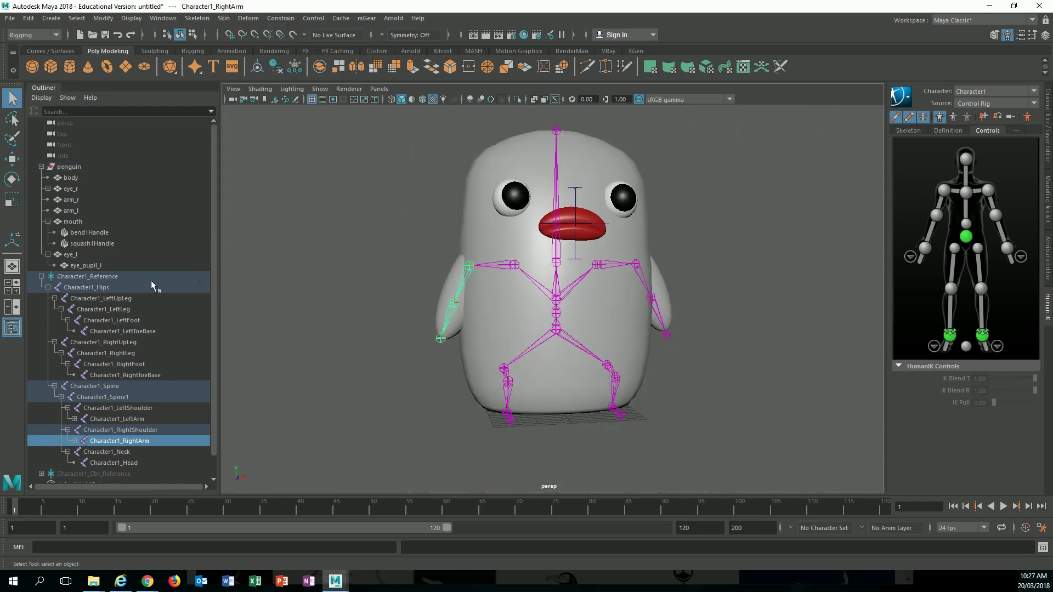
{"action": "left_click", "coordinate": [125, 278]}
{"action": "left_click_drag", "start_coordinate": [535, 321], "coordinate": [479, 320], "text": "alt"}
{"action": "right_click_drag", "start_coordinate": [479, 320], "coordinate": [516, 323], "text": "alt"}
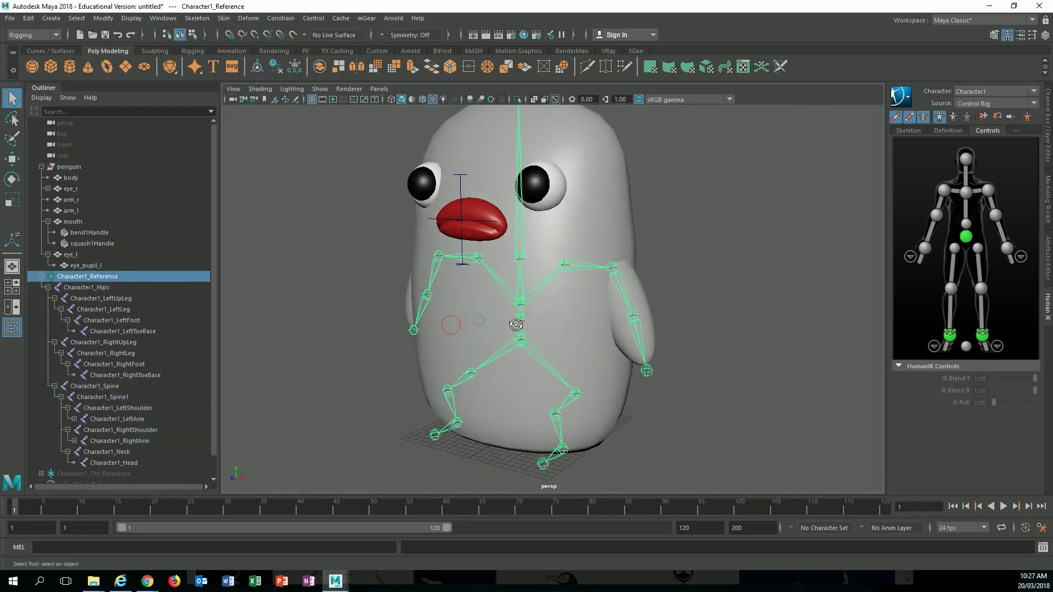
{"action": "key", "text": "space"}
{"action": "left_click", "coordinate": [41, 276]}
{"action": "left_click", "coordinate": [105, 287]}
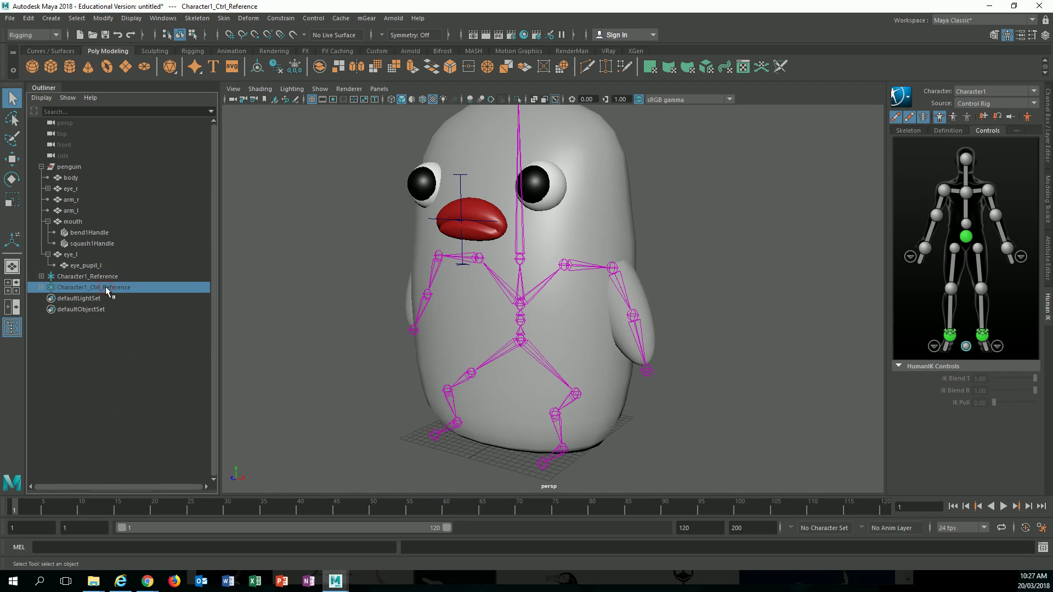
{"action": "key", "text": "shift+h"}
Try out the hips control while examining the body mesh's underside, and undo the changes
{"action": "left_click", "coordinate": [596, 378]}
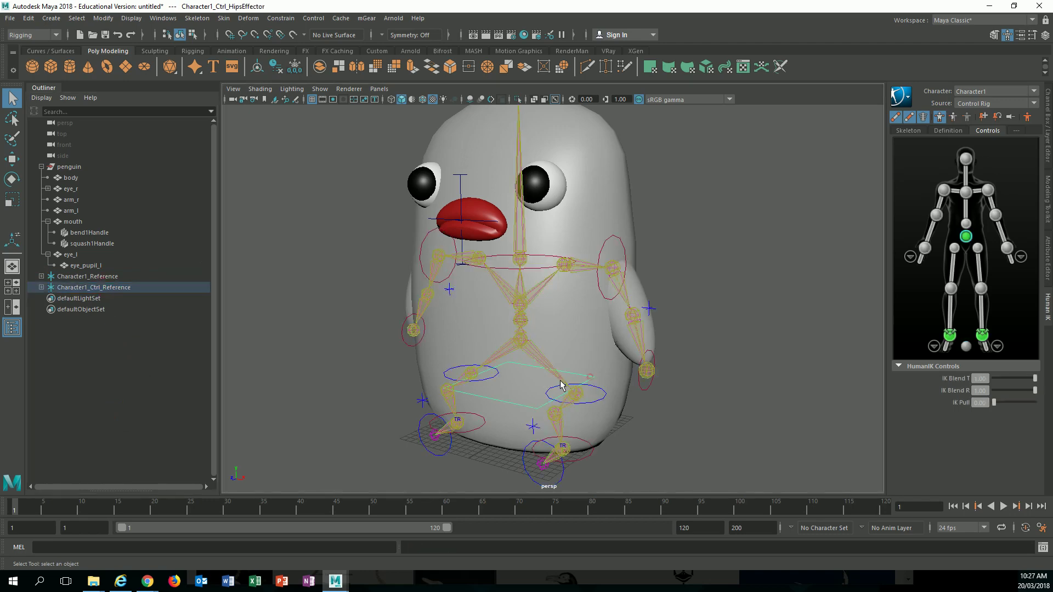
{"action": "left_click_drag", "start_coordinate": [546, 372], "coordinate": [548, 331], "text": "alt"}
{"action": "key", "text": "w"}
{"action": "right_click_drag", "start_coordinate": [549, 332], "coordinate": [616, 377], "text": "alt"}
{"action": "middle_click_drag", "start_coordinate": [565, 398], "coordinate": [589, 334], "text": "alt"}
{"action": "left_click_drag", "start_coordinate": [589, 334], "coordinate": [625, 336], "text": "alt"}
{"action": "right_click_drag", "start_coordinate": [618, 340], "coordinate": [658, 409], "text": "alt"}
{"action": "left_click", "coordinate": [658, 410]}
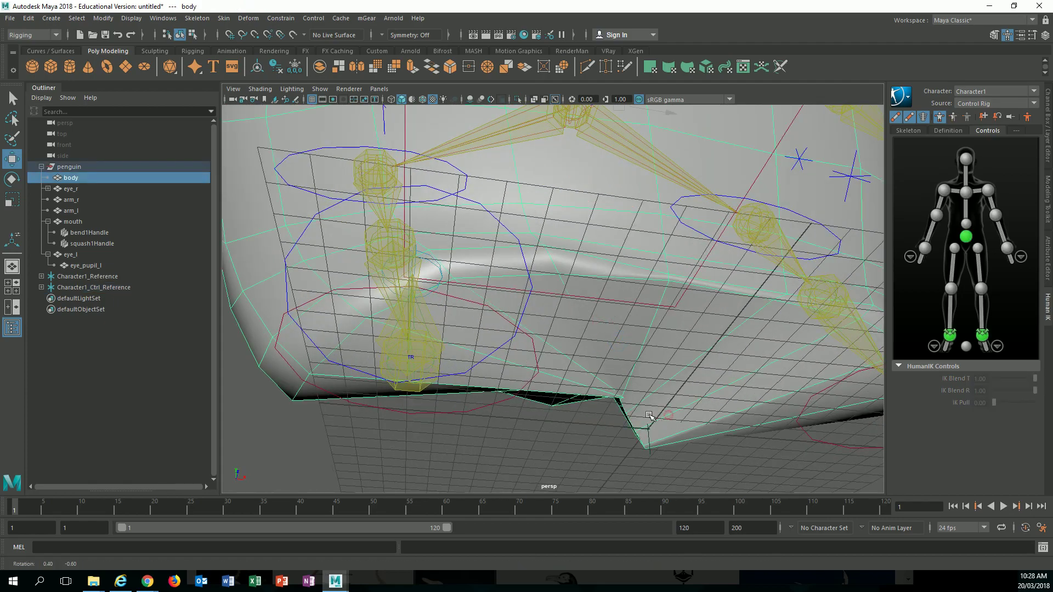
{"action": "left_click_drag", "start_coordinate": [653, 415], "coordinate": [576, 324], "text": "alt"}
{"action": "key", "text": "ctrl+z"}
{"action": "key", "text": "ctrl+z"}
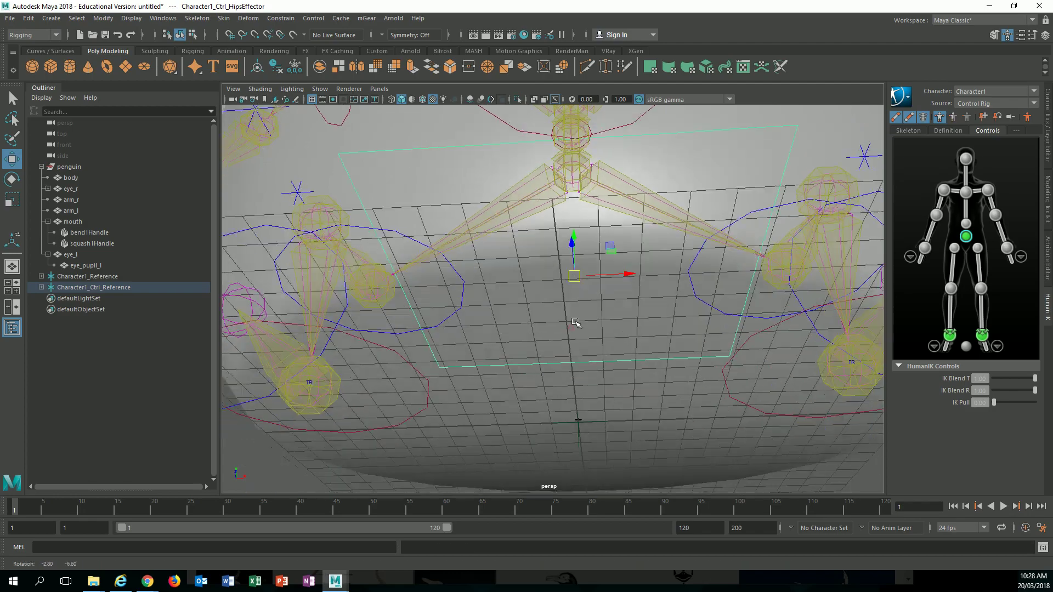
{"action": "right_click_drag", "start_coordinate": [576, 324], "coordinate": [647, 401], "text": "alt"}
{"action": "middle_click_drag", "start_coordinate": [625, 400], "coordinate": [610, 274], "text": "alt"}
{"action": "right_click_drag", "start_coordinate": [610, 274], "coordinate": [682, 343], "text": "alt"}
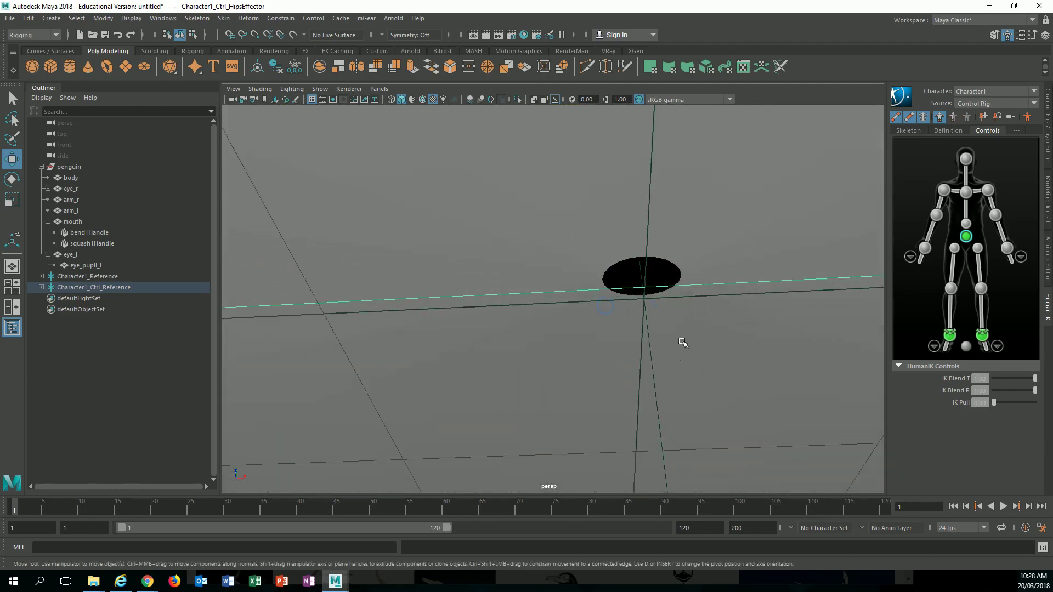
{"action": "scroll", "coordinate": [661, 296], "scroll_direction": "down", "scroll_amount": 15}
Try rotating the left hip control to test how the body mesh follows
{"action": "left_click_drag", "start_coordinate": [653, 299], "coordinate": [532, 379], "text": "alt"}
{"action": "scroll", "coordinate": [588, 325], "scroll_direction": "up", "scroll_amount": 2}
{"action": "left_click", "coordinate": [624, 392]}
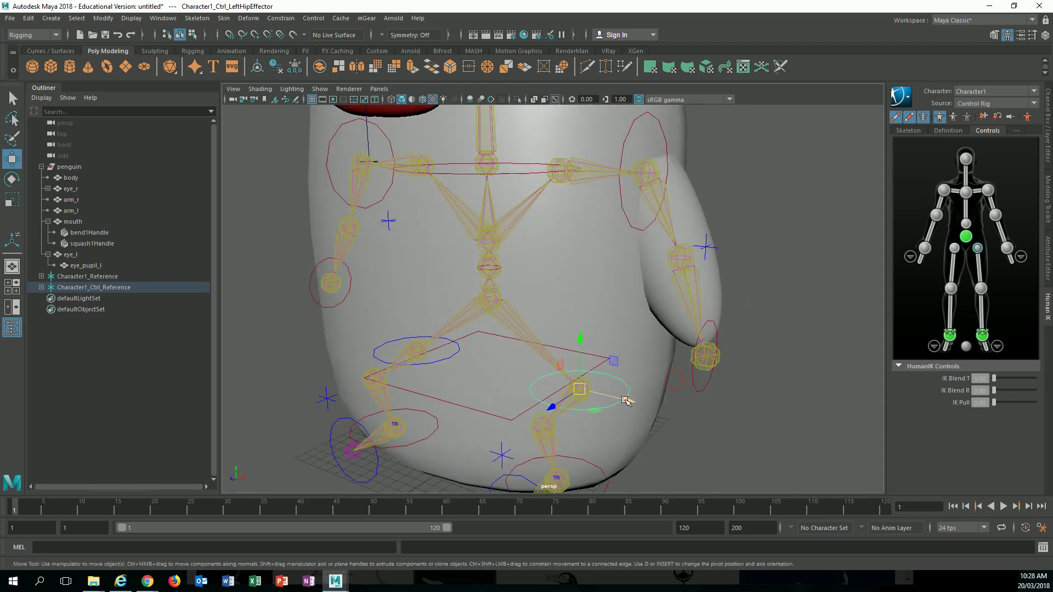
{"action": "scroll", "coordinate": [624, 393], "scroll_direction": "down", "scroll_amount": 6}
{"action": "left_click_drag", "start_coordinate": [624, 394], "coordinate": [559, 329], "text": "alt"}
{"action": "key", "text": "e"}
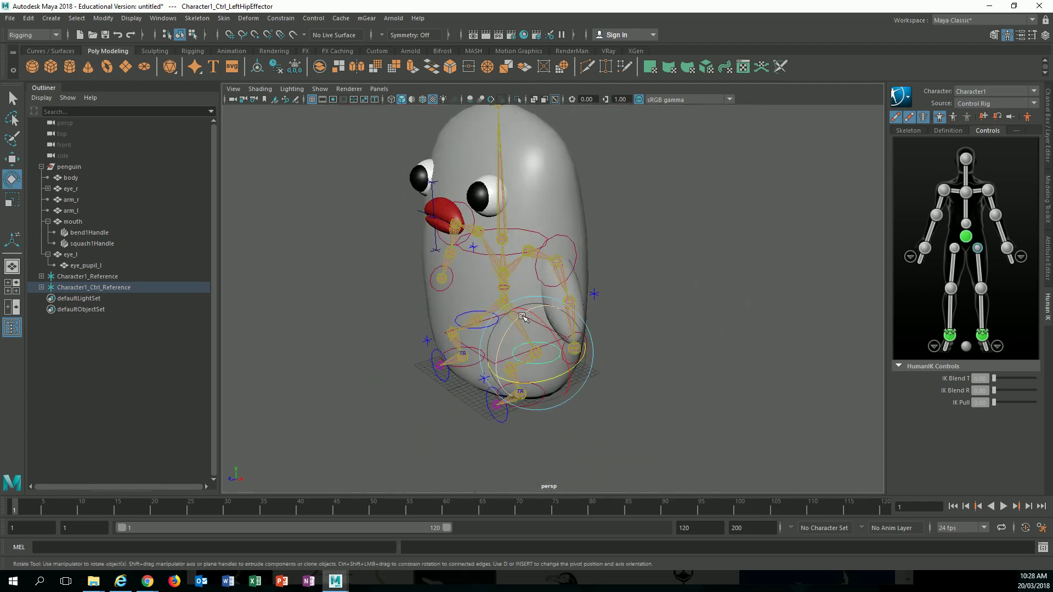
{"action": "left_click_drag", "start_coordinate": [523, 317], "coordinate": [546, 384]}
Try moving the left foot and left ankle controls, and undo the movements
{"action": "key", "text": "w"}
{"action": "left_click", "coordinate": [648, 379]}
{"action": "left_click", "coordinate": [617, 402]}
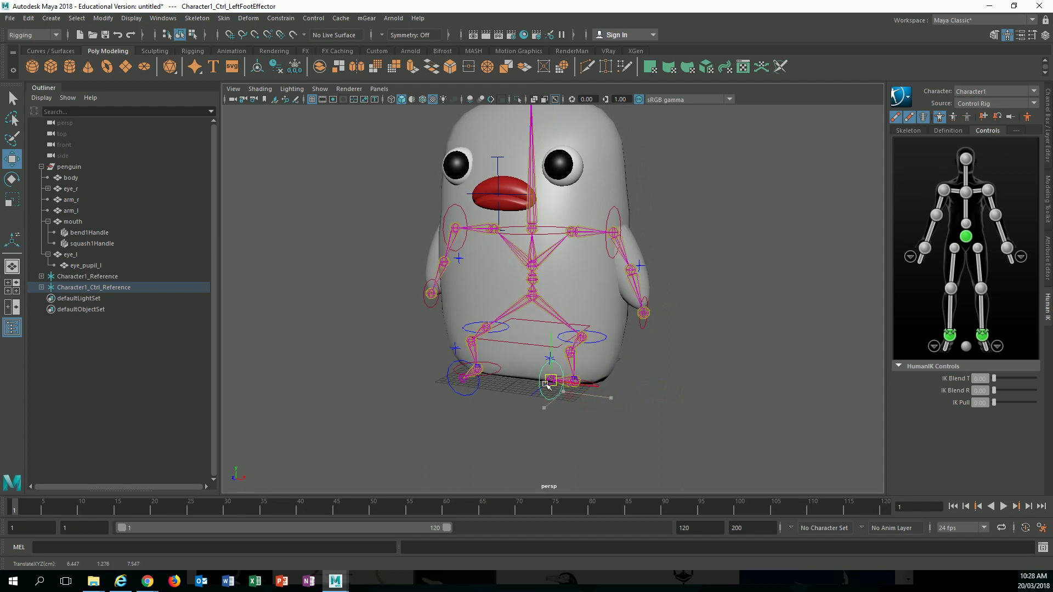
{"action": "key", "text": "ctrl+z"}
{"action": "left_click_drag", "start_coordinate": [569, 422], "coordinate": [538, 357]}
{"action": "left_click", "coordinate": [547, 387]}
{"action": "left_click_drag", "start_coordinate": [515, 368], "coordinate": [532, 366]}
{"action": "key", "text": "ctrl+z"}
Try rotating the left shoulder control to test the bound arm, and undo the rotation
{"action": "left_click_drag", "start_coordinate": [581, 288], "coordinate": [619, 243], "text": "alt"}
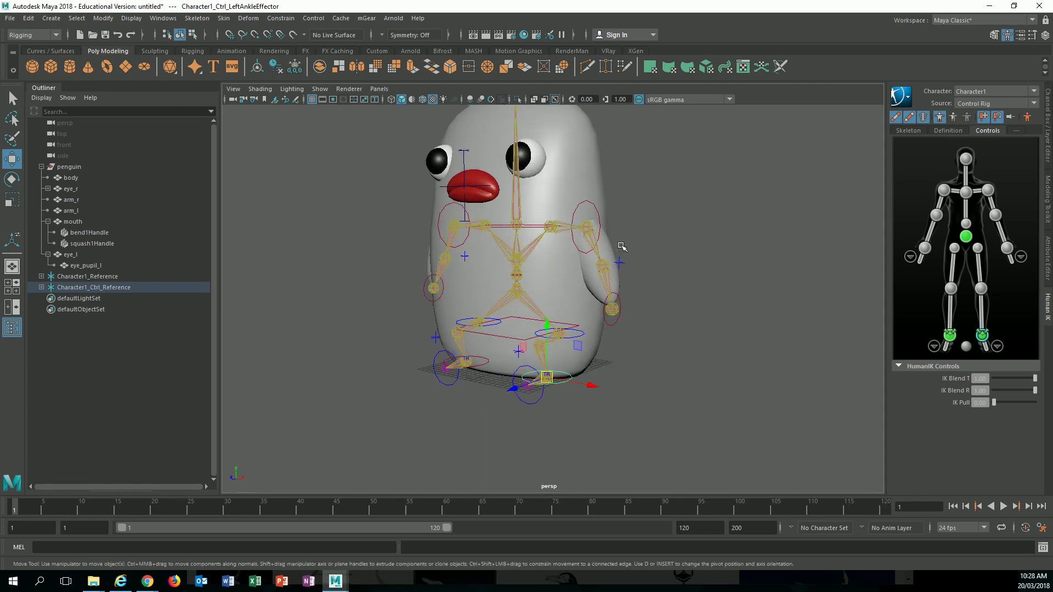
{"action": "left_click", "coordinate": [601, 223]}
{"action": "key", "text": "e"}
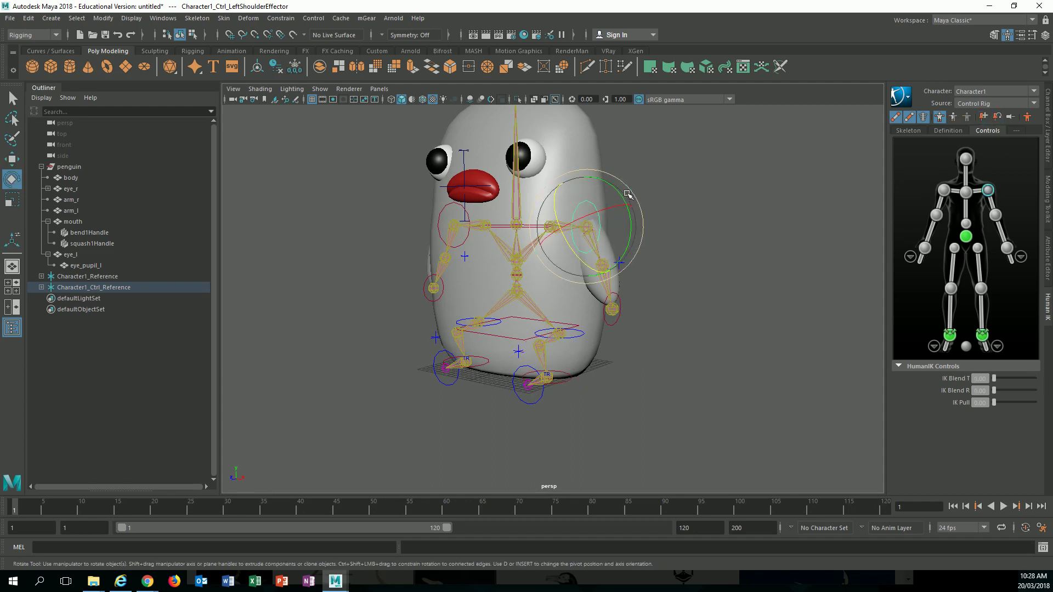
{"action": "left_click_drag", "start_coordinate": [626, 193], "coordinate": [631, 221]}
{"action": "key", "text": "ctrl+z"}
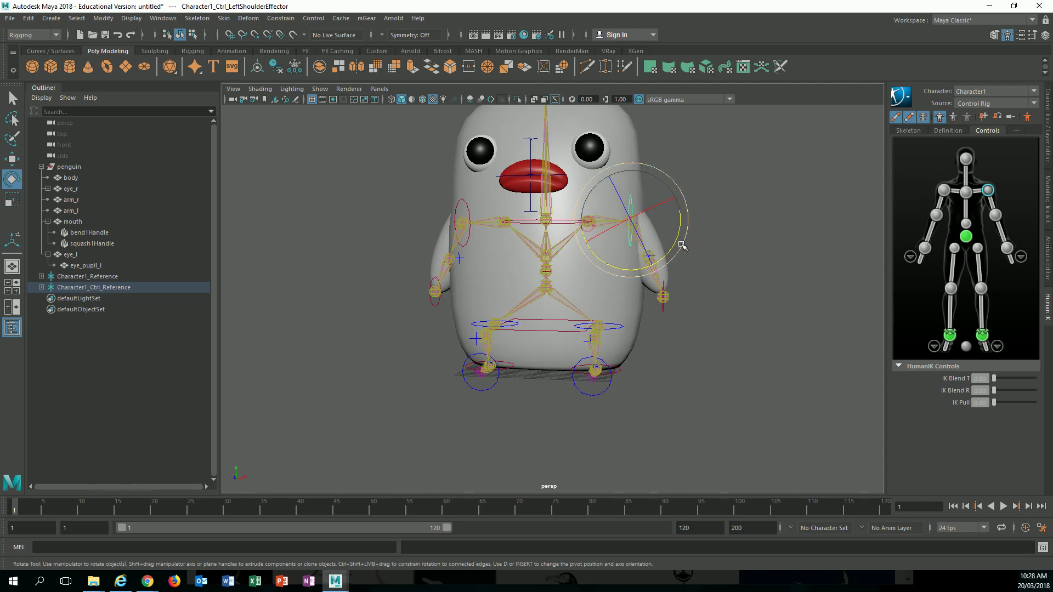
Try moving the left wrist control to test how the arm bends, and undo the movement
{"action": "left_click", "coordinate": [721, 271]}
{"action": "left_click_drag", "start_coordinate": [698, 281], "coordinate": [646, 332], "text": "alt"}
{"action": "left_click", "coordinate": [641, 345]}
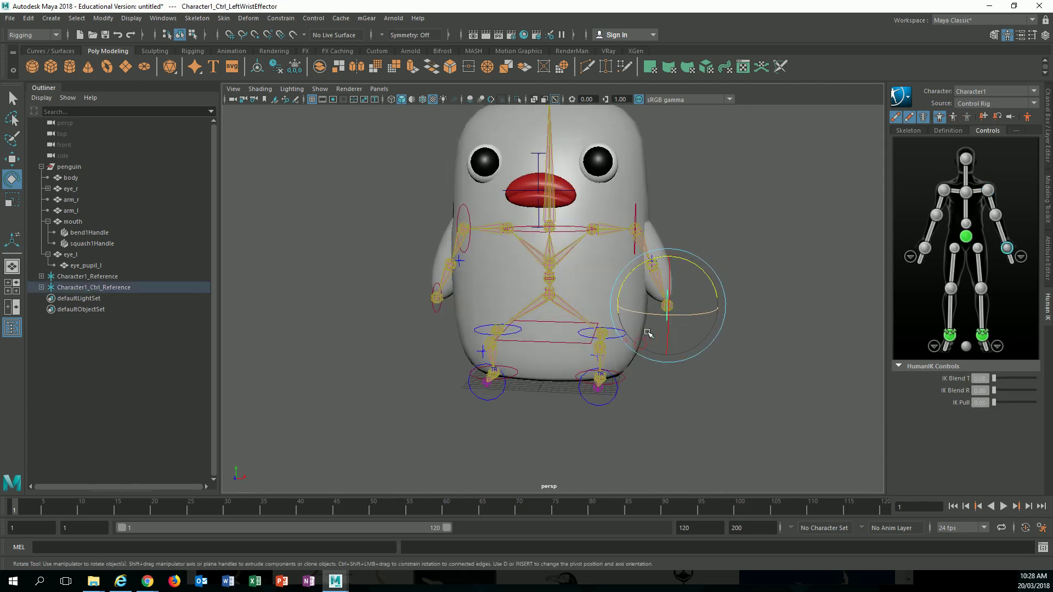
{"action": "key", "text": "w"}
{"action": "left_click_drag", "start_coordinate": [702, 269], "coordinate": [497, 224]}
{"action": "key", "text": "ctrl+z"}
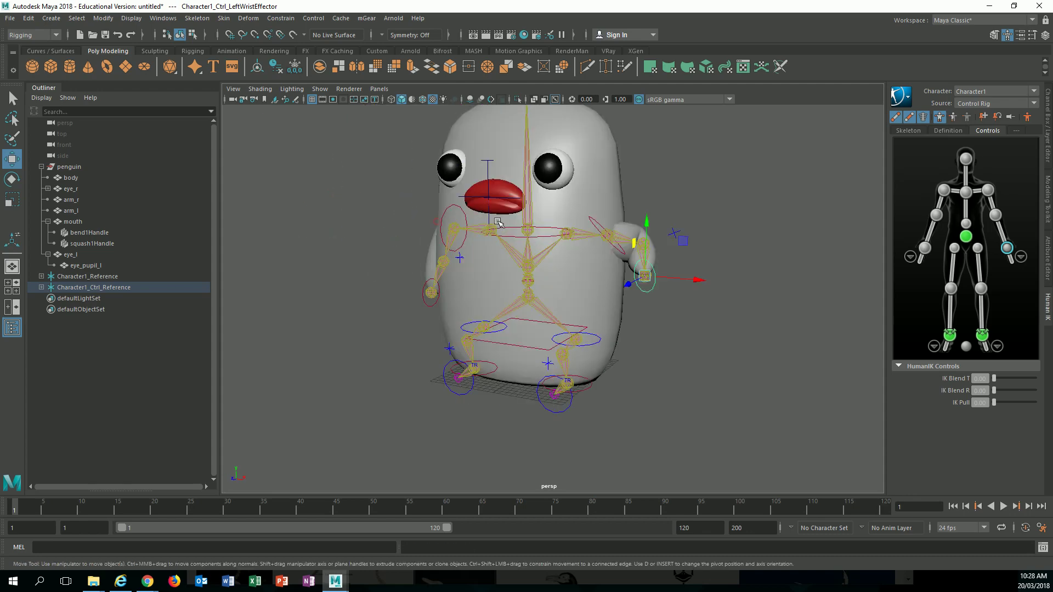
{"action": "key", "text": "ctrl+z"}
Hide the Character1_Ctrl_Reference control rig so only the penguin meshes and joints are displayed
{"action": "right_click_drag", "start_coordinate": [492, 225], "coordinate": [540, 221], "text": "alt"}
{"action": "left_click_drag", "start_coordinate": [518, 222], "coordinate": [563, 209], "text": "alt"}
{"action": "middle_click_drag", "start_coordinate": [562, 209], "coordinate": [540, 263], "text": "alt"}
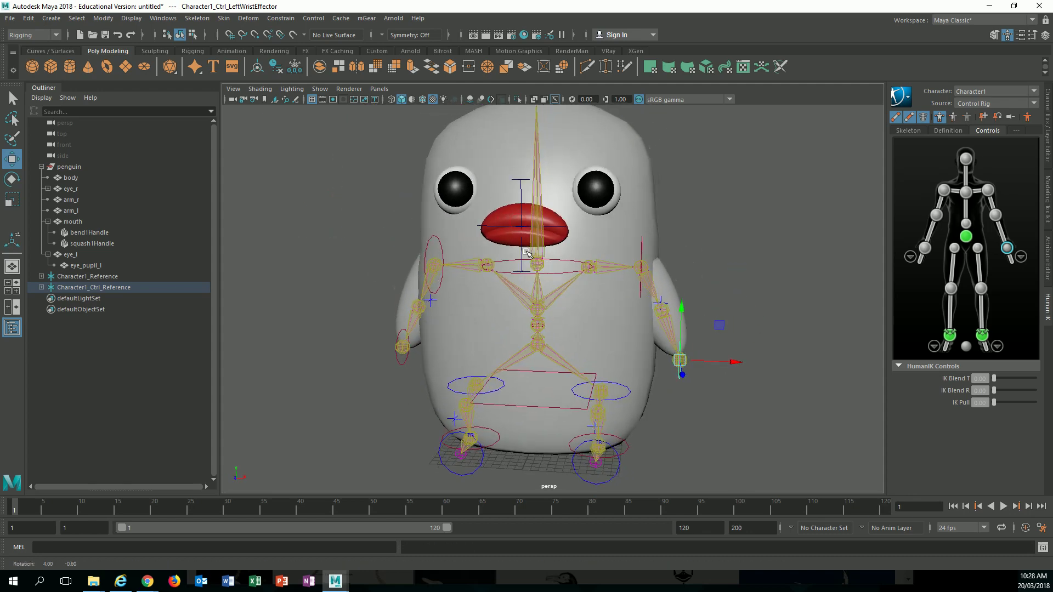
{"action": "left_click_drag", "start_coordinate": [540, 255], "coordinate": [517, 221], "text": "alt"}
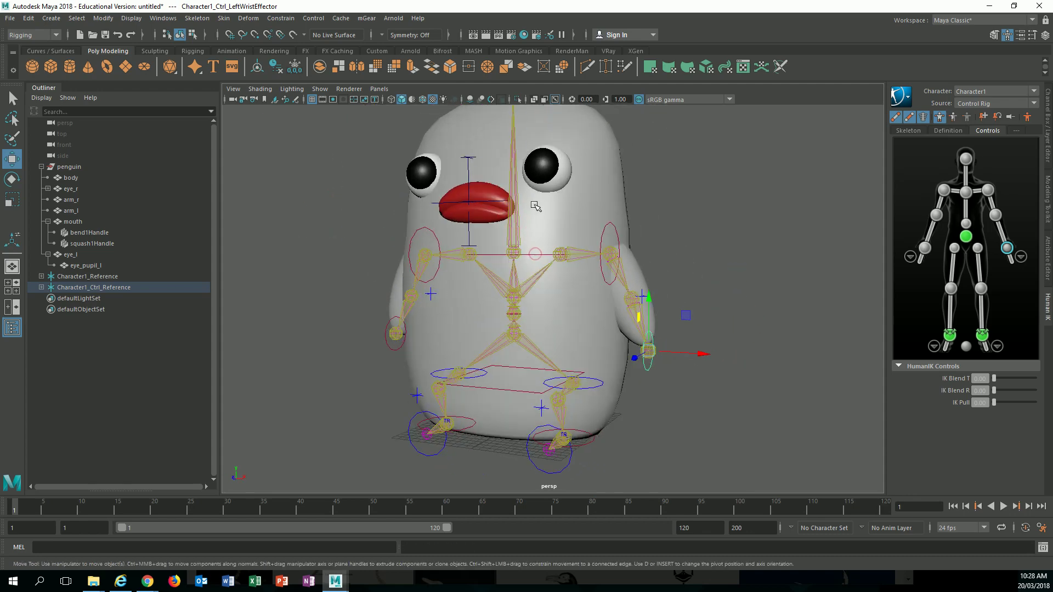
{"action": "left_click", "coordinate": [96, 288]}
{"action": "key", "text": "ctrl+h"}
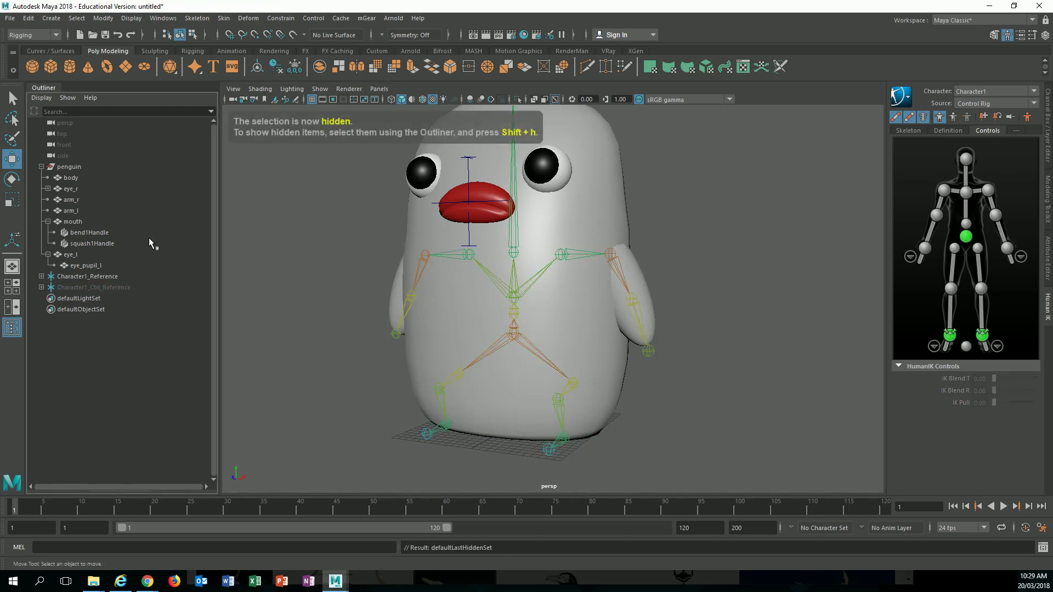
Select Character1_Reference, expand its full joint hierarchy, and frame the penguin's head and upper body
{"action": "left_click", "coordinate": [110, 276]}
{"action": "left_click", "coordinate": [42, 277]}
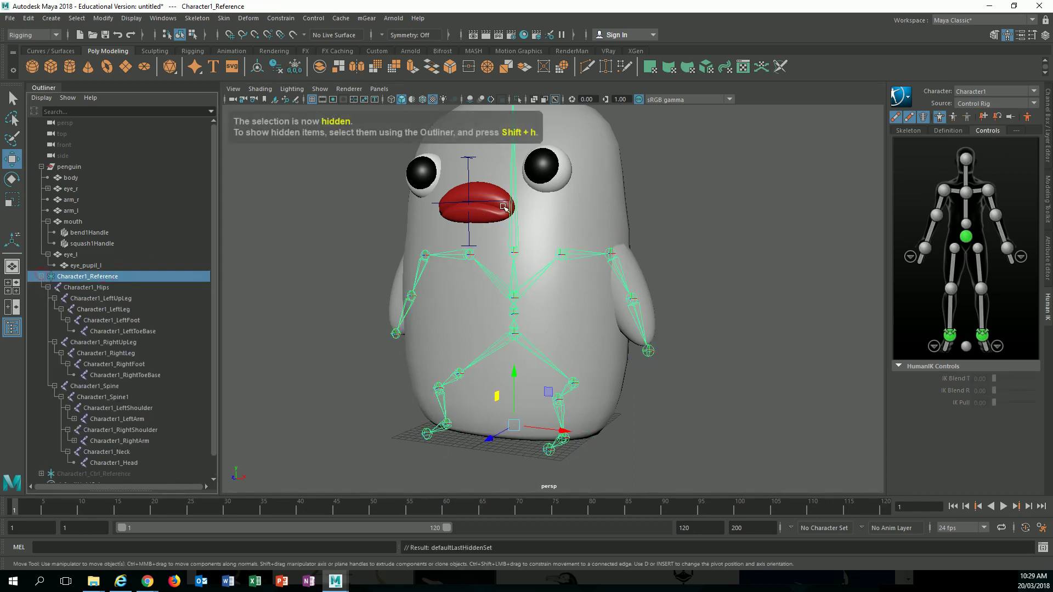
{"action": "scroll", "coordinate": [578, 210], "scroll_direction": "up", "scroll_amount": 2}
{"action": "scroll", "coordinate": [579, 210], "scroll_direction": "up", "scroll_amount": 2}
{"action": "middle_click_drag", "start_coordinate": [578, 209], "coordinate": [613, 267], "text": "alt"}
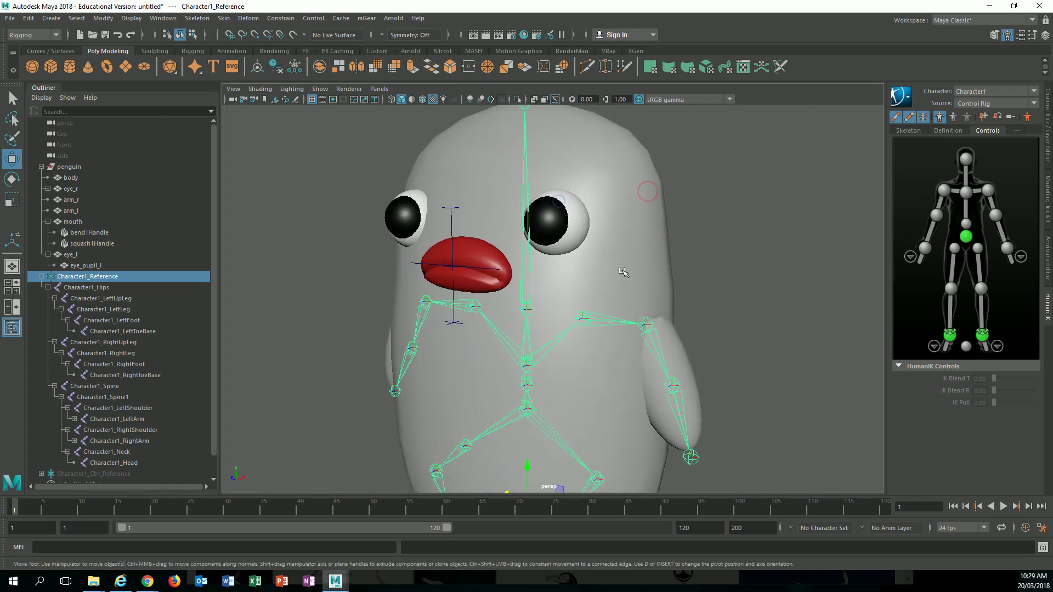
Parent the eye_r and eye_l meshes to the Character1_Neck joint
{"action": "left_click_drag", "start_coordinate": [613, 267], "coordinate": [555, 197], "text": "alt"}
{"action": "left_click", "coordinate": [519, 185]}
{"action": "left_click_drag", "start_coordinate": [446, 206], "coordinate": [464, 213], "text": "alt"}
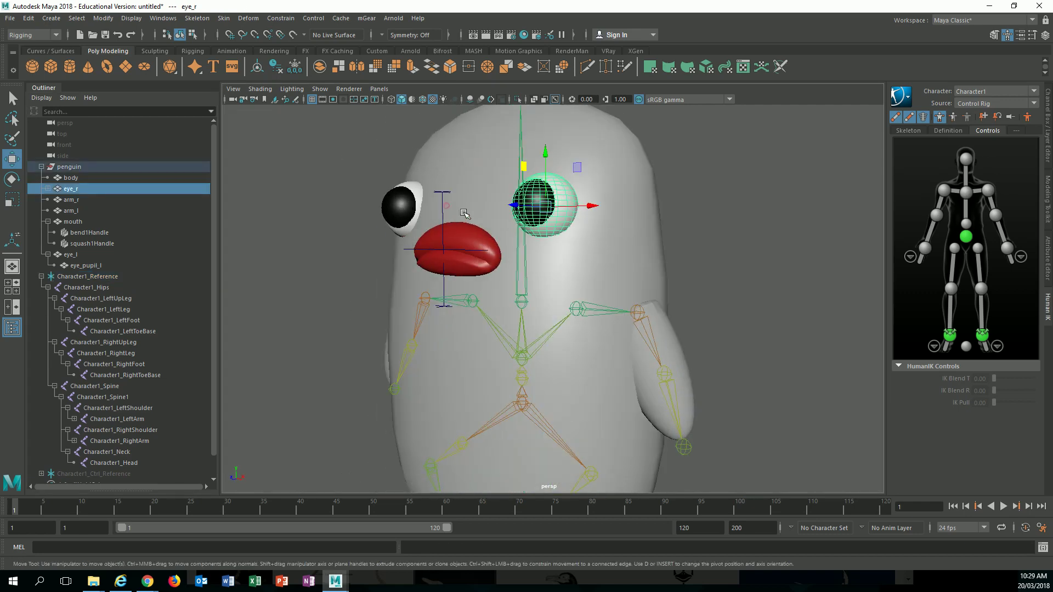
{"action": "left_click", "coordinate": [411, 213], "text": "shift"}
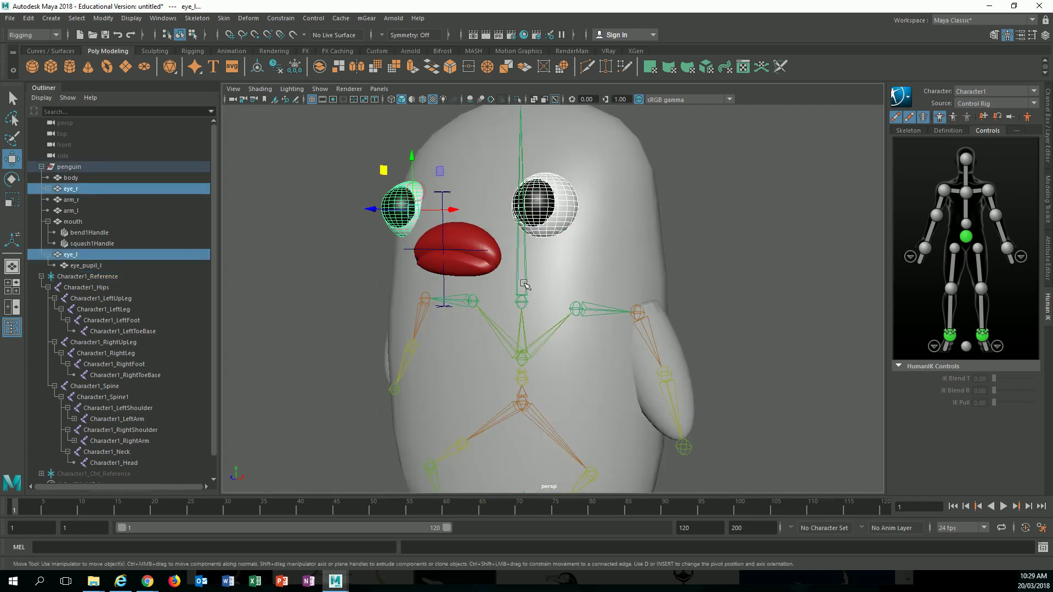
{"action": "left_click", "coordinate": [524, 284], "text": "shift"}
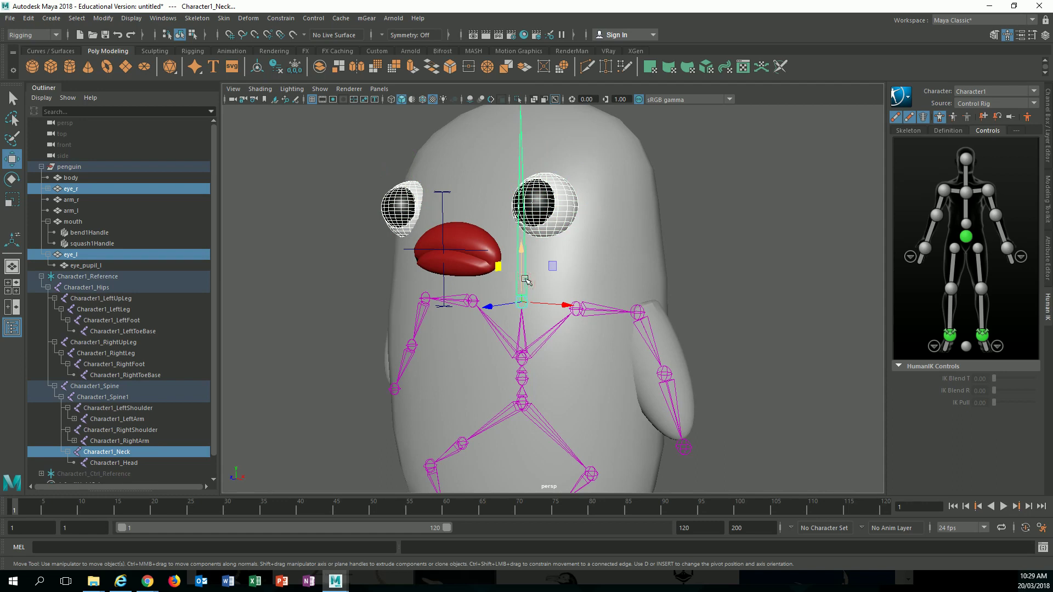
{"action": "left_click", "coordinate": [519, 207]}
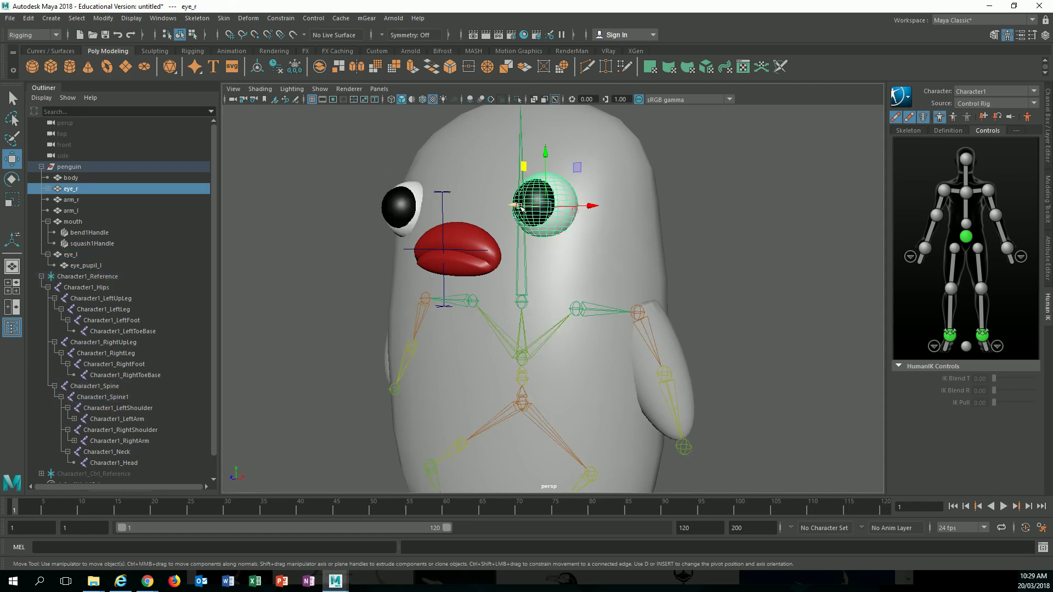
{"action": "left_click", "coordinate": [409, 181], "text": "shift"}
{"action": "left_click", "coordinate": [523, 269], "text": "shift"}
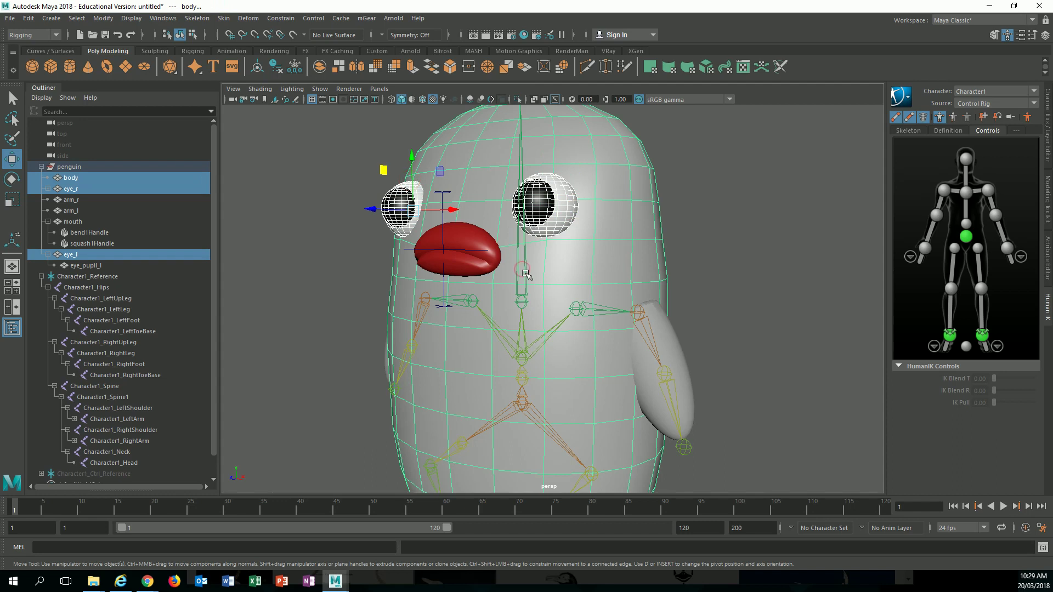
{"action": "key", "text": "ctrl+z"}
{"action": "left_click", "coordinate": [526, 275], "text": "shift"}
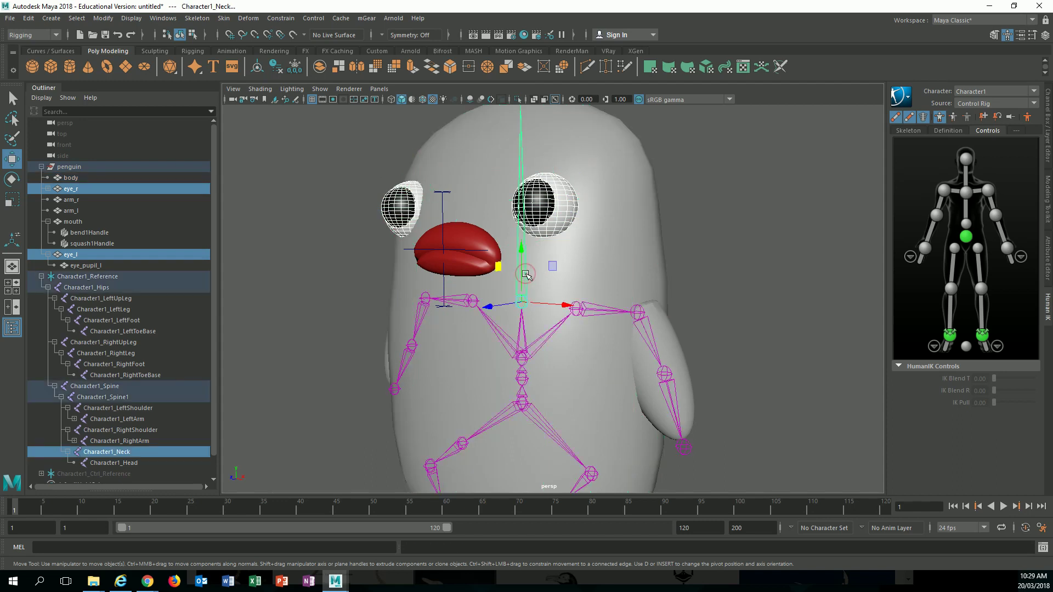
{"action": "key", "text": "p"}
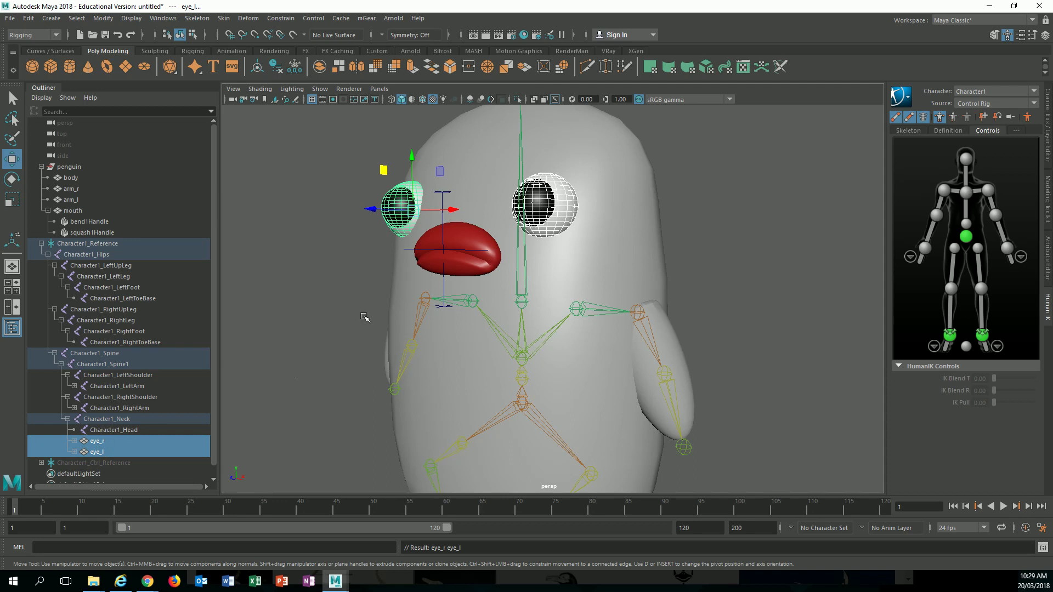
Unhide the Character1_Ctrl_Reference control rig
{"action": "scroll", "coordinate": [357, 305], "scroll_direction": "down", "scroll_amount": 4}
{"action": "middle_click_drag", "start_coordinate": [357, 304], "coordinate": [339, 275], "text": "alt"}
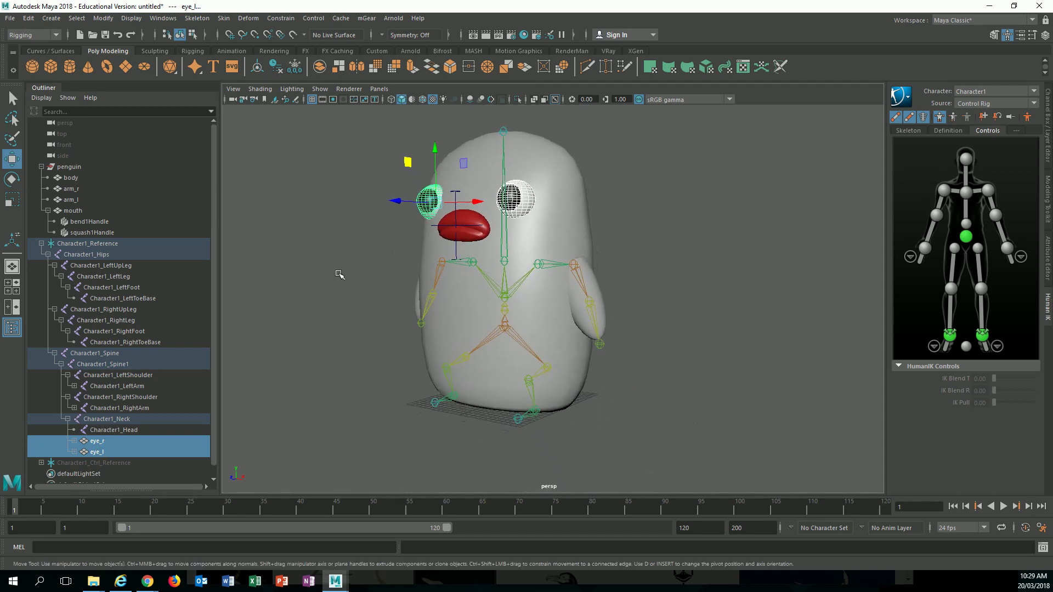
{"action": "scroll", "coordinate": [356, 280], "scroll_direction": "up", "scroll_amount": 2}
{"action": "scroll", "coordinate": [115, 343], "scroll_direction": "down", "scroll_amount": 1}
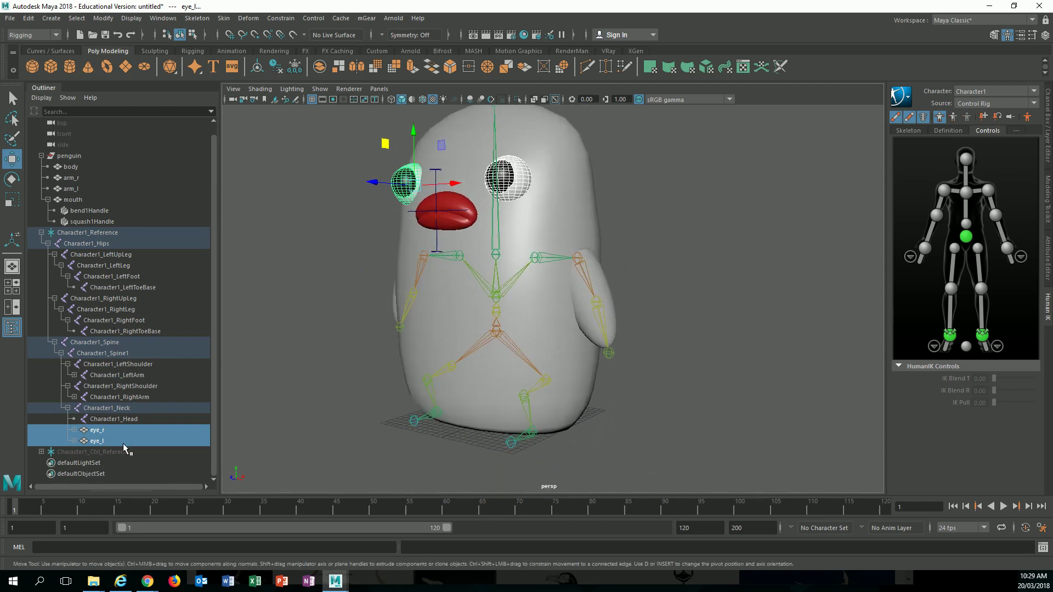
{"action": "left_click", "coordinate": [94, 452]}
{"action": "key", "text": "shift+h"}
Try moving the hips control to test that the eyes follow the body, and undo the movement
{"action": "left_click_drag", "start_coordinate": [527, 336], "coordinate": [476, 367], "text": "alt"}
{"action": "left_click", "coordinate": [530, 396]}
{"action": "key", "text": "ctrl+z"}
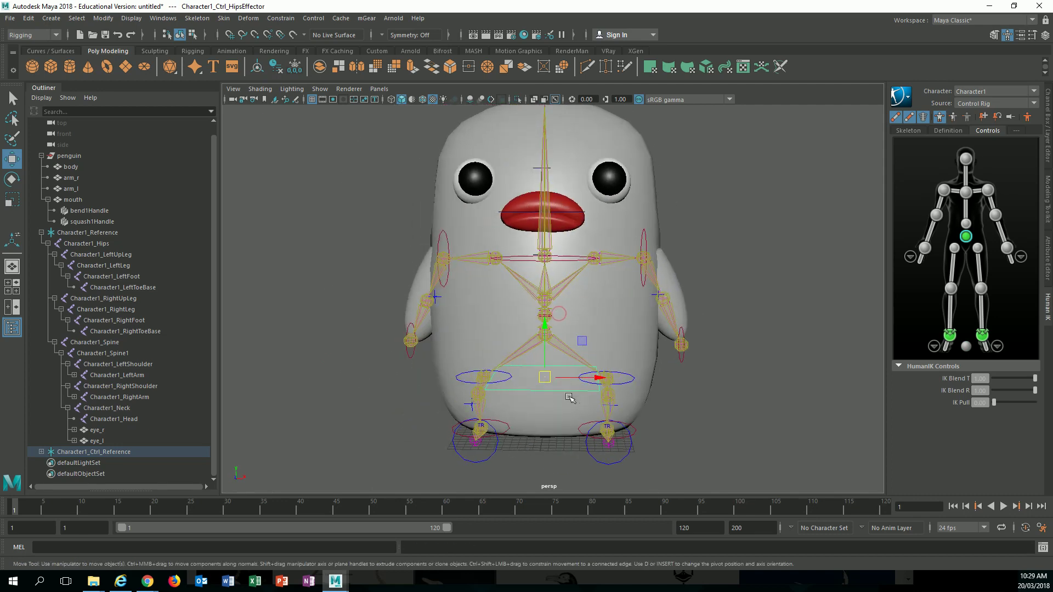
Try moving the hips control together with both ankle controls, and undo the movement
{"action": "left_click_drag", "start_coordinate": [581, 312], "coordinate": [465, 409], "text": "alt"}
{"action": "left_click", "coordinate": [474, 413]}
{"action": "left_click", "coordinate": [447, 401], "text": "shift"}
{"action": "key", "text": "ctrl+z"}
{"action": "left_click", "coordinate": [458, 411]}
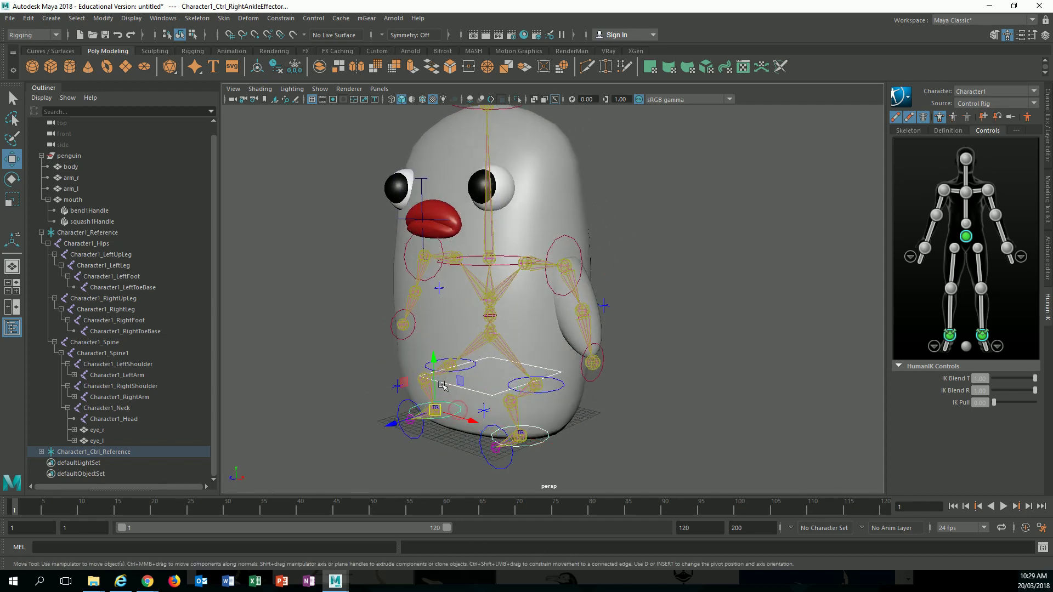
{"action": "left_click_drag", "start_coordinate": [461, 382], "coordinate": [617, 436]}
{"action": "key", "text": "ctrl+z"}
Try rotating the hips control to test how the body and eyes turn, and undo the rotation
{"action": "left_click_drag", "start_coordinate": [531, 388], "coordinate": [644, 399], "text": "alt"}
{"action": "left_click", "coordinate": [520, 398]}
{"action": "key", "text": "e"}
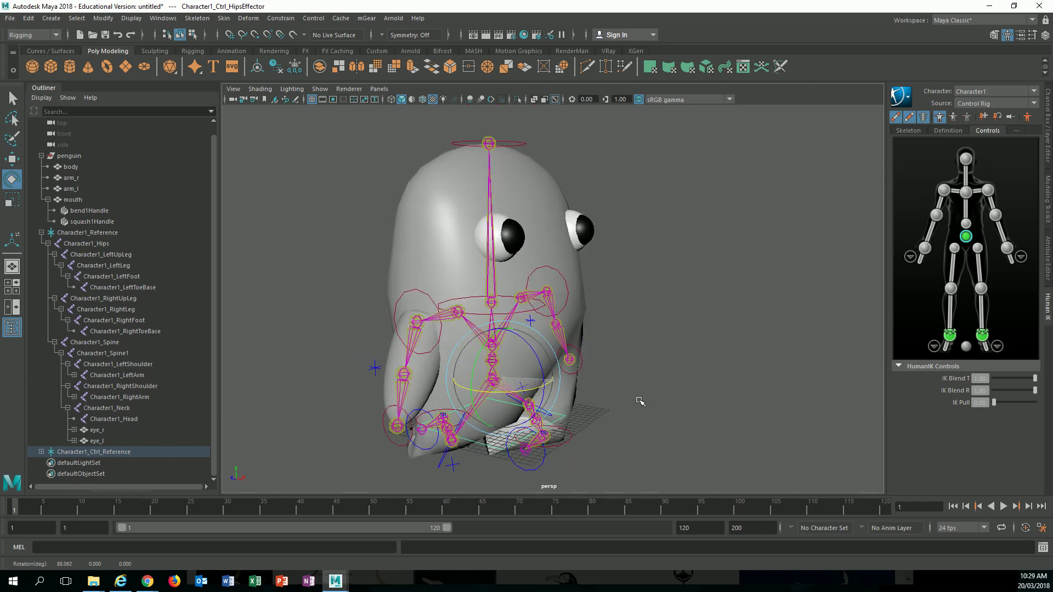
{"action": "key", "text": "ctrl+z"}
Hide the Character1_Ctrl_Reference control rig again so the neck joint can be picked
{"action": "left_click_drag", "start_coordinate": [586, 317], "coordinate": [610, 313], "text": "alt"}
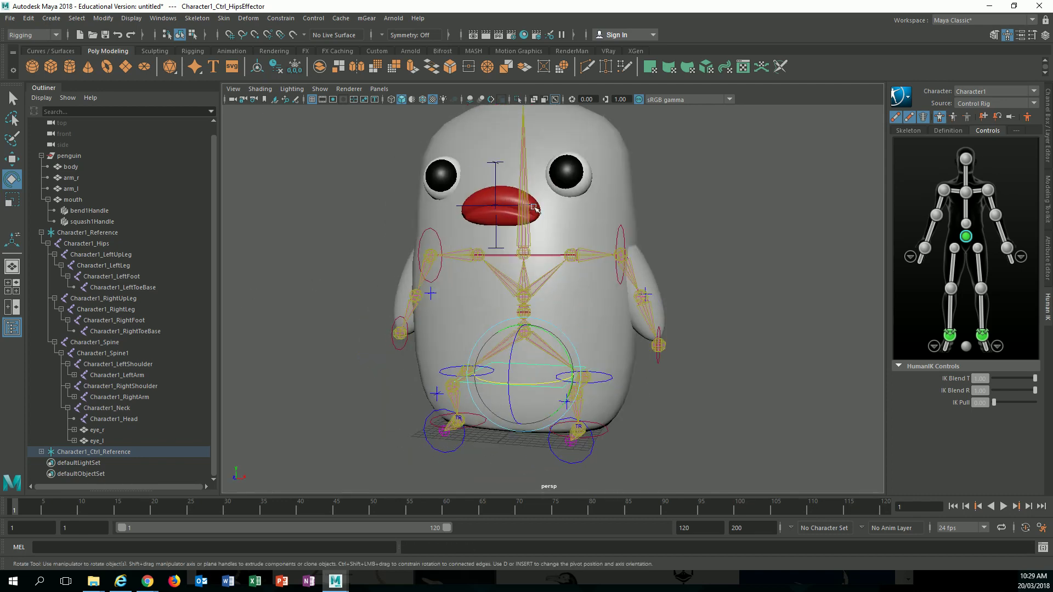
{"action": "left_click_drag", "start_coordinate": [537, 224], "coordinate": [450, 239], "text": "alt"}
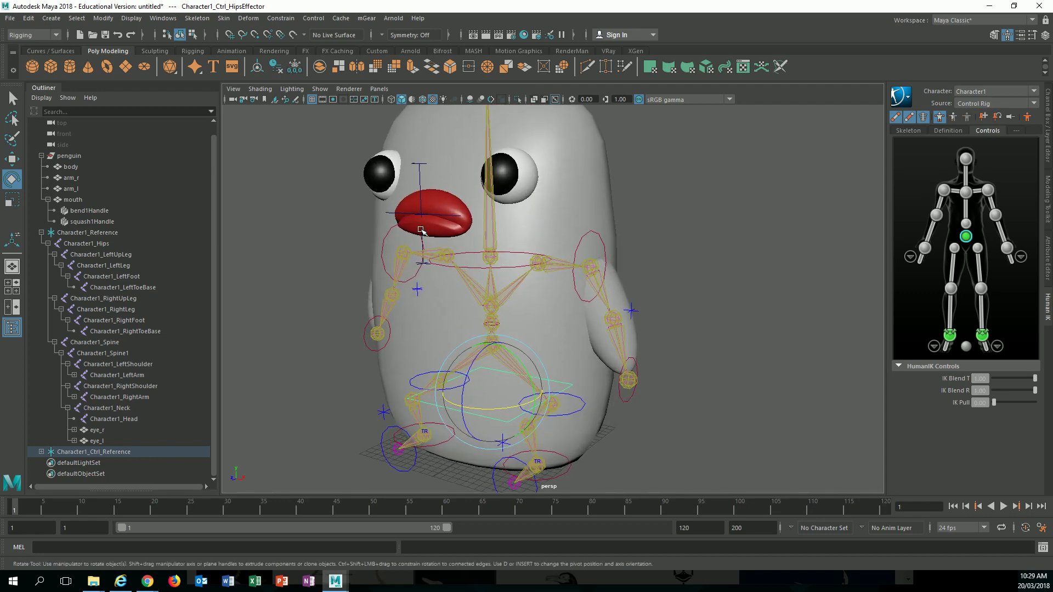
{"action": "left_click", "coordinate": [455, 204]}
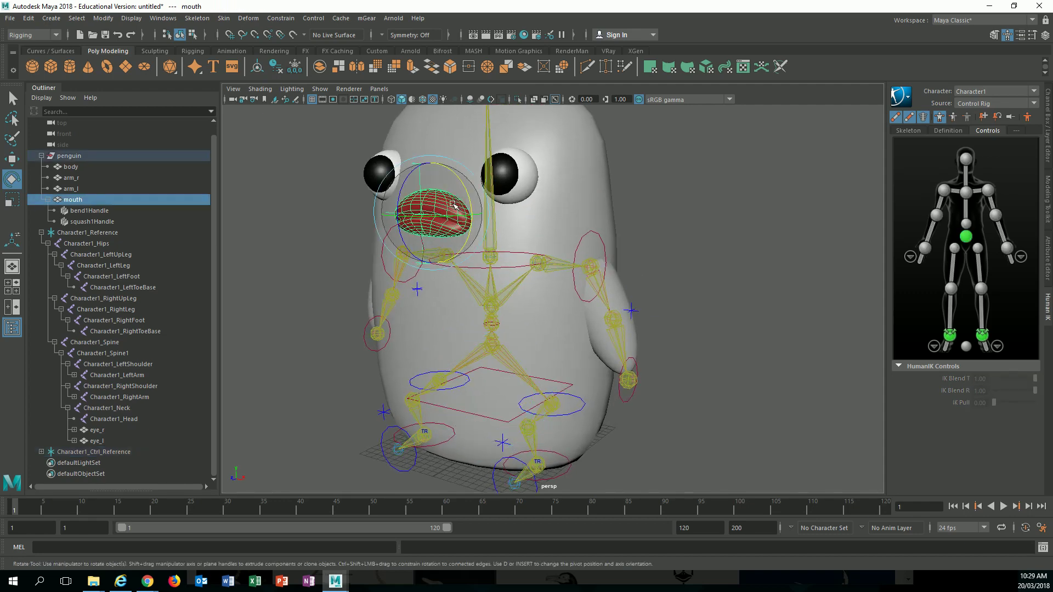
{"action": "key", "text": "q"}
{"action": "left_click_drag", "start_coordinate": [511, 247], "coordinate": [504, 245], "text": "alt"}
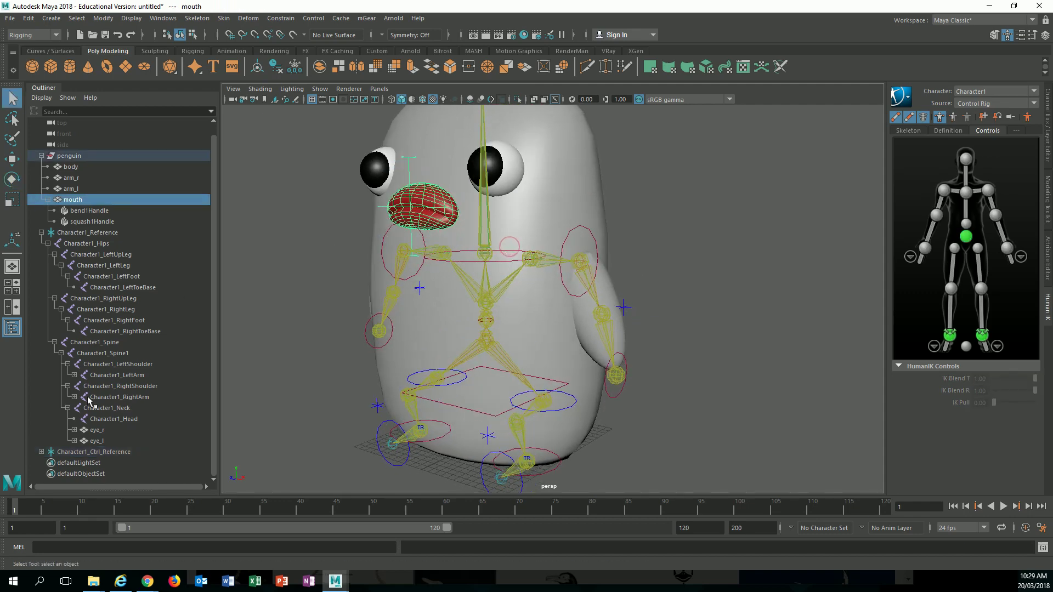
{"action": "left_click", "coordinate": [90, 451]}
{"action": "key", "text": "ctrl+h"}
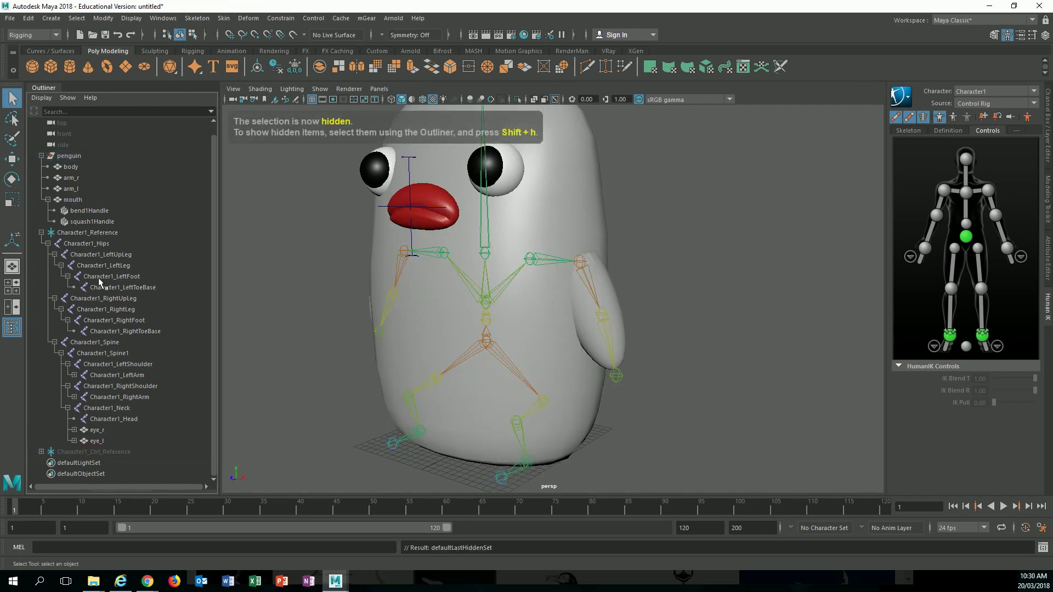
Parent the mouth mesh to the Character1_Neck joint
{"action": "left_click", "coordinate": [450, 220]}
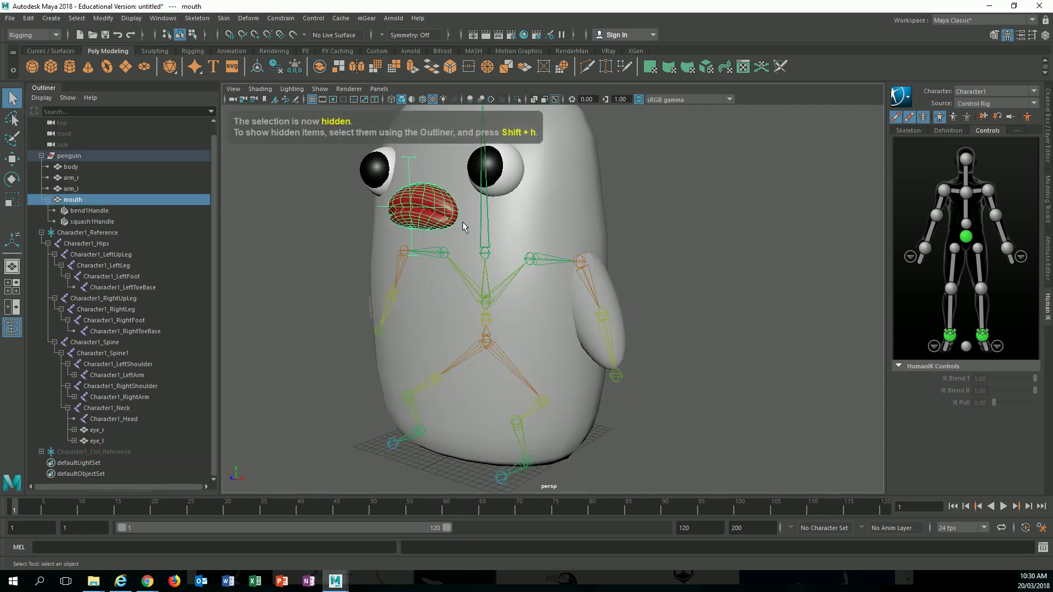
{"action": "left_click", "coordinate": [489, 240], "text": "shift"}
{"action": "key", "text": "p"}
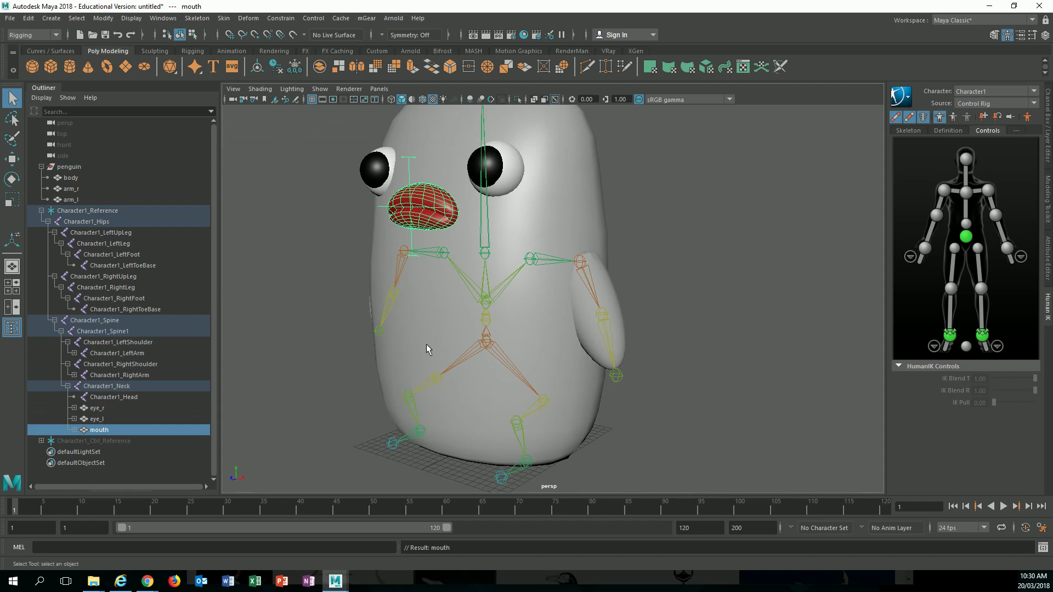
Hide the Character1_Reference joint hierarchy and unhide the Character1_Ctrl_Reference control rig
{"action": "left_click", "coordinate": [117, 442]}
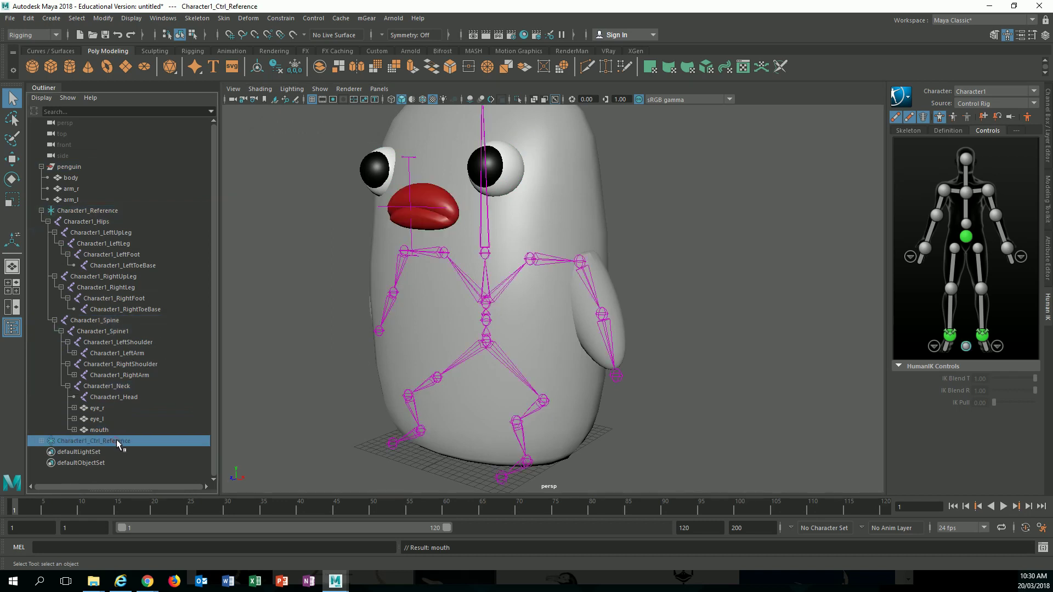
{"action": "left_click", "coordinate": [106, 211]}
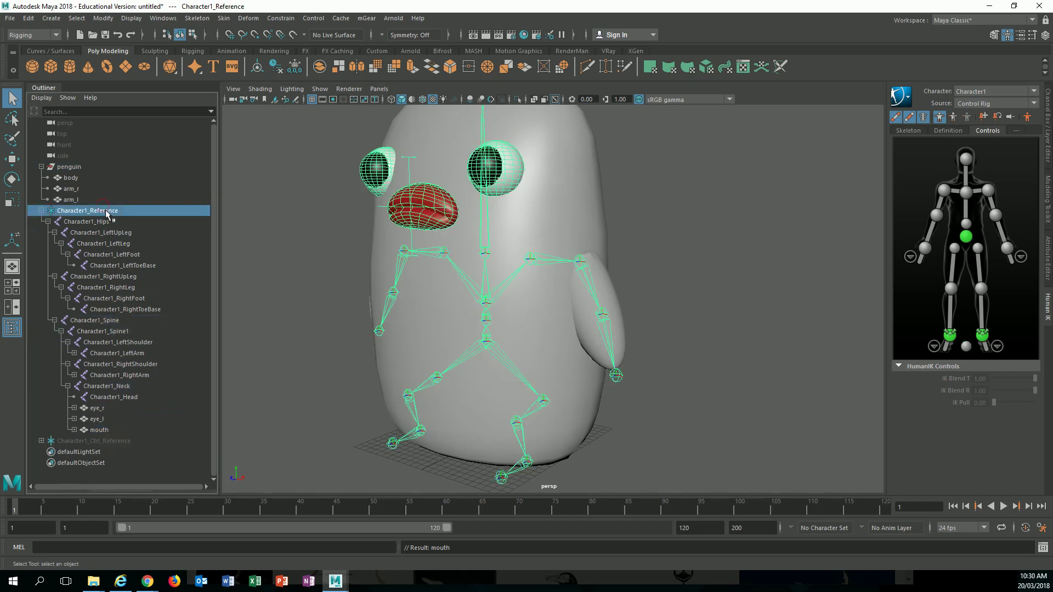
{"action": "key", "text": "ctrl+h"}
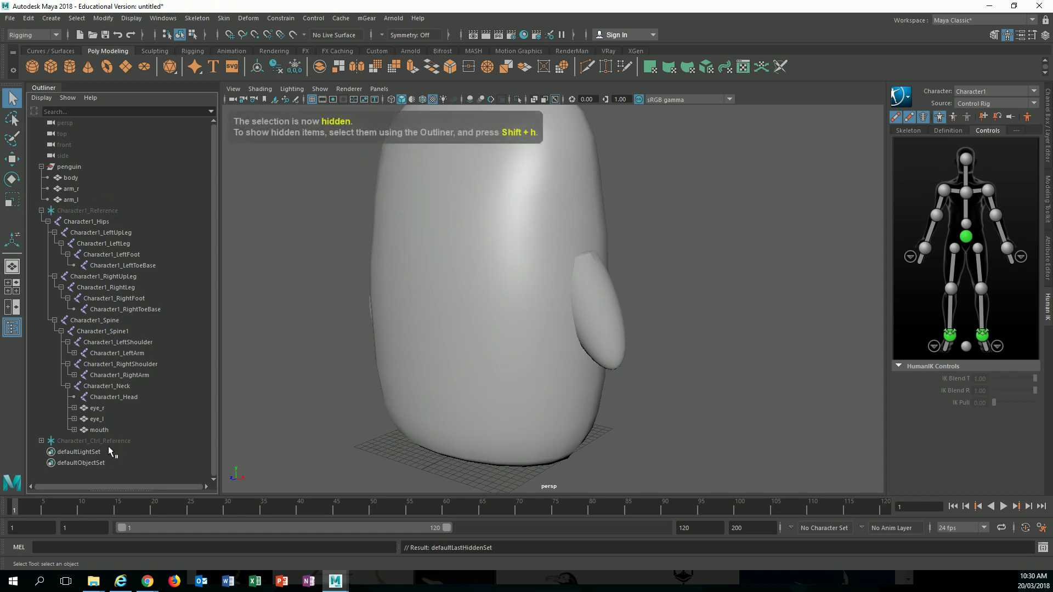
{"action": "left_click", "coordinate": [117, 441]}
{"action": "key", "text": "shift+h"}
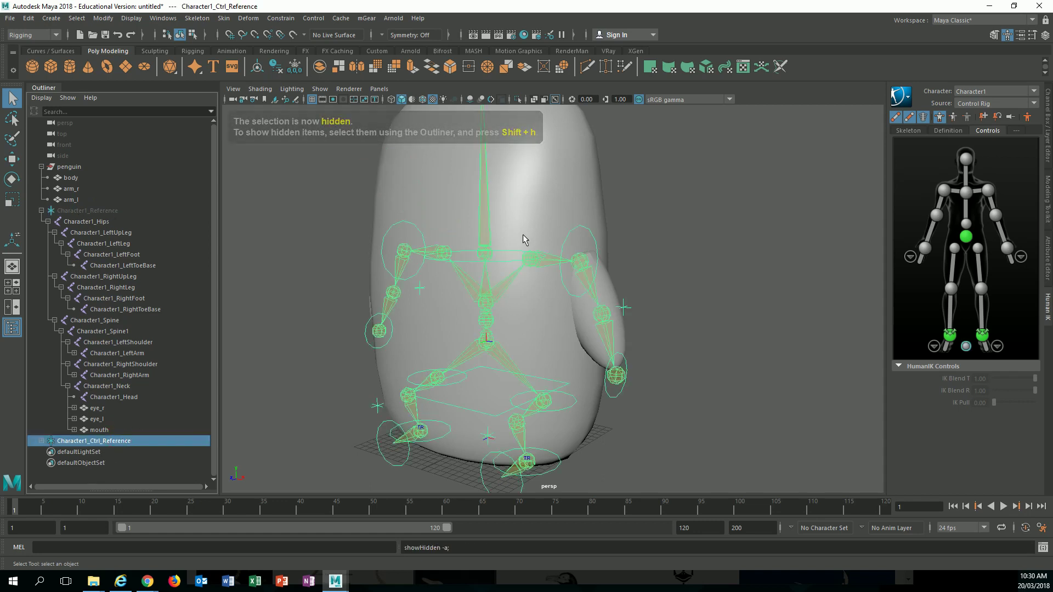
Unhide Character1_Reference to bring back the joints, eyes and mouth, and clear the selection
{"action": "left_click", "coordinate": [78, 215]}
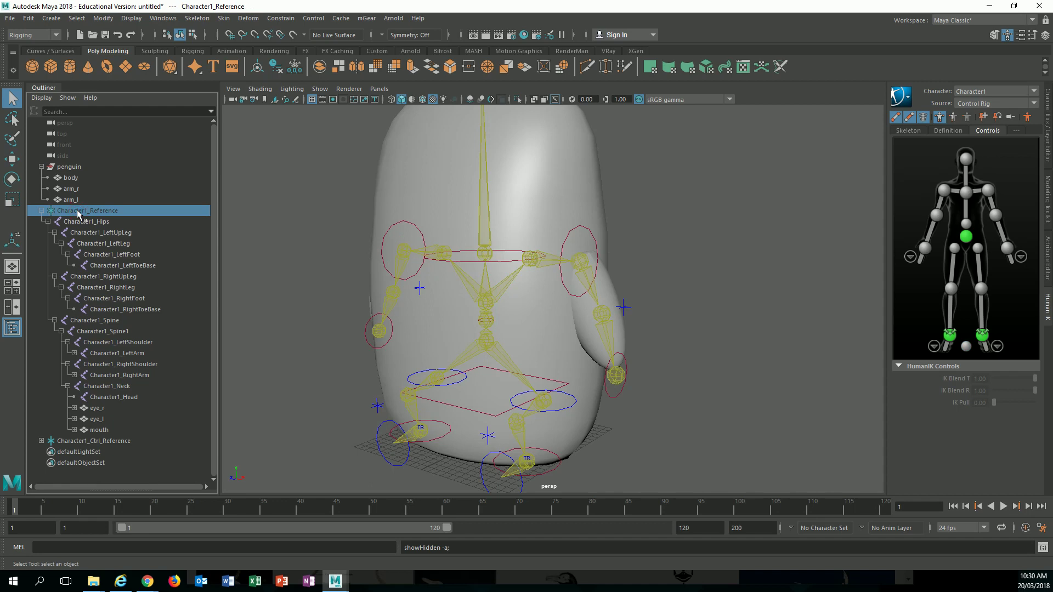
{"action": "key", "text": "shift+h"}
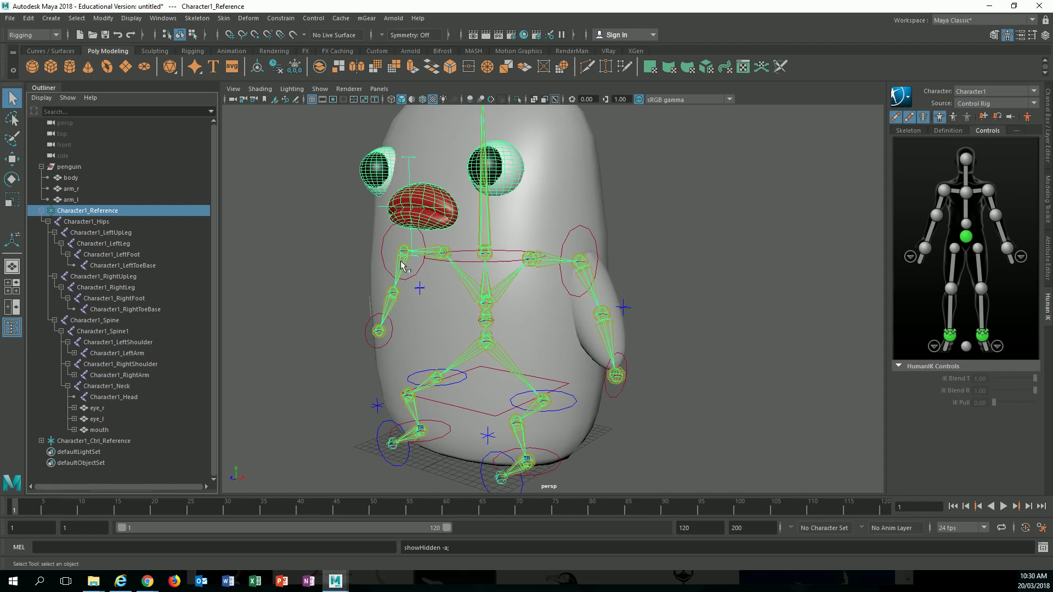
{"action": "left_click", "coordinate": [666, 242]}
{"action": "left_click_drag", "start_coordinate": [536, 290], "coordinate": [570, 290], "text": "alt"}
{"action": "right_click_drag", "start_coordinate": [570, 290], "coordinate": [540, 310], "text": "alt"}
{"action": "left_click_drag", "start_coordinate": [539, 309], "coordinate": [536, 301], "text": "alt"}
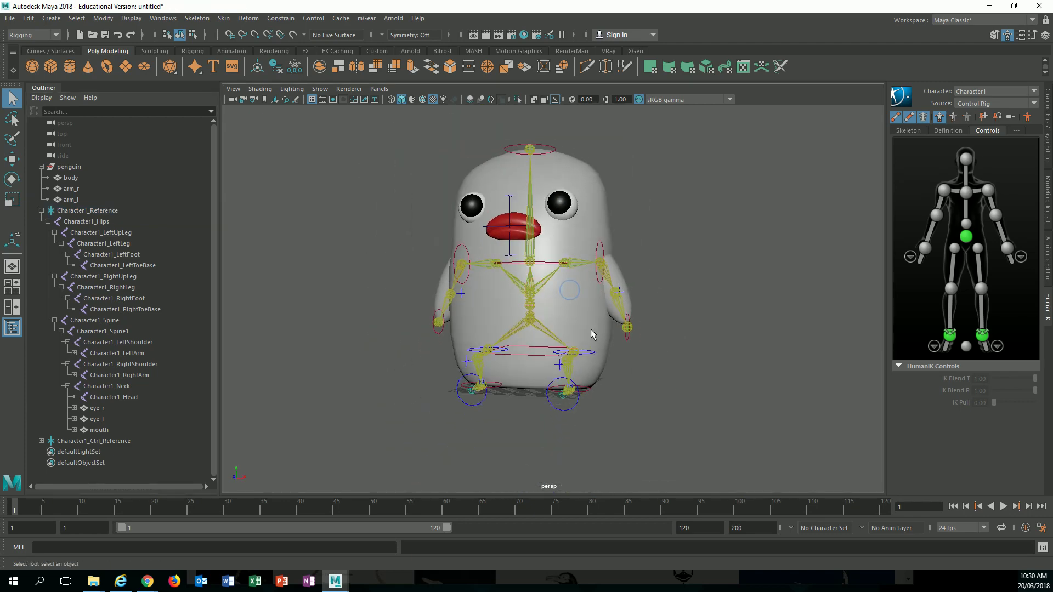
{"action": "right_click_drag", "start_coordinate": [590, 332], "coordinate": [591, 368], "text": "alt"}
{"action": "mouse_move", "coordinate": [586, 367]}
{"action": "left_mouse_down", "text": "alt"}
{"action": "mouse_move", "coordinate": [574, 376]}
{"action": "mouse_move", "coordinate": [582, 387]}
{"action": "left_mouse_up", "text": "alt"}
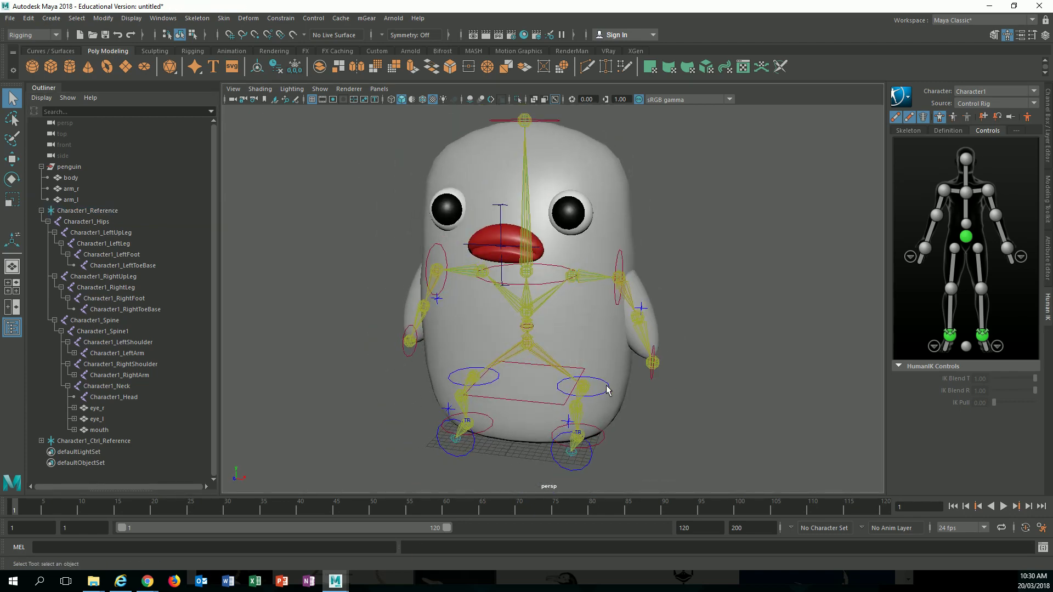
Try moving the chest control to test the attached eyes and mouth, and undo the movement
{"action": "left_click", "coordinate": [606, 388]}
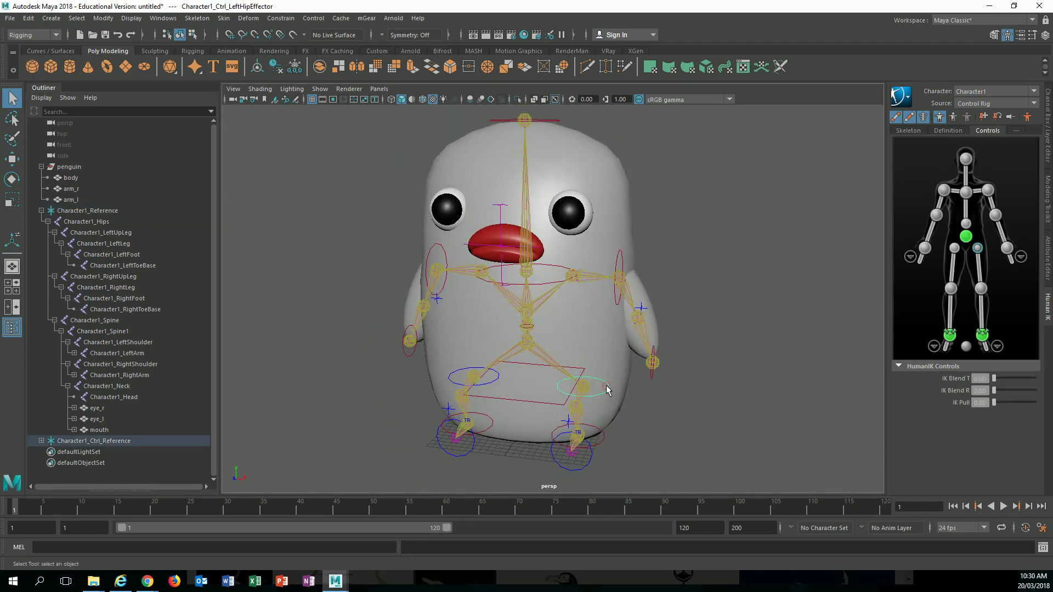
{"action": "left_click", "coordinate": [618, 289]}
{"action": "left_click", "coordinate": [546, 283]}
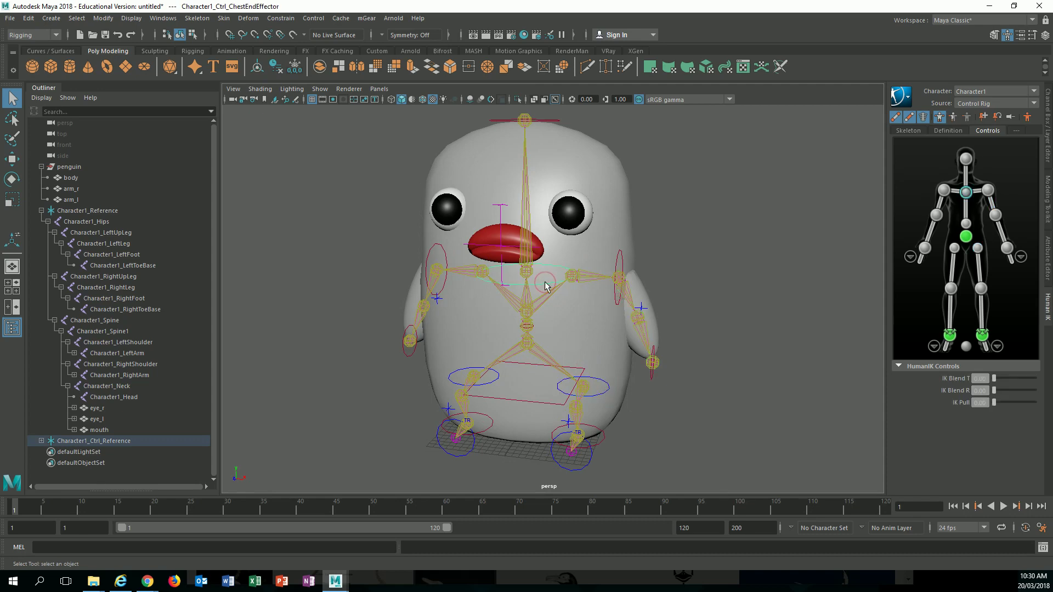
{"action": "key", "text": "w"}
{"action": "left_click_drag", "start_coordinate": [509, 279], "coordinate": [490, 298], "text": "alt"}
{"action": "key", "text": "ctrl+z"}
Try rotating the chest control to test how the head, eyes and mouth follow, and undo the rotations
{"action": "key", "text": "e"}
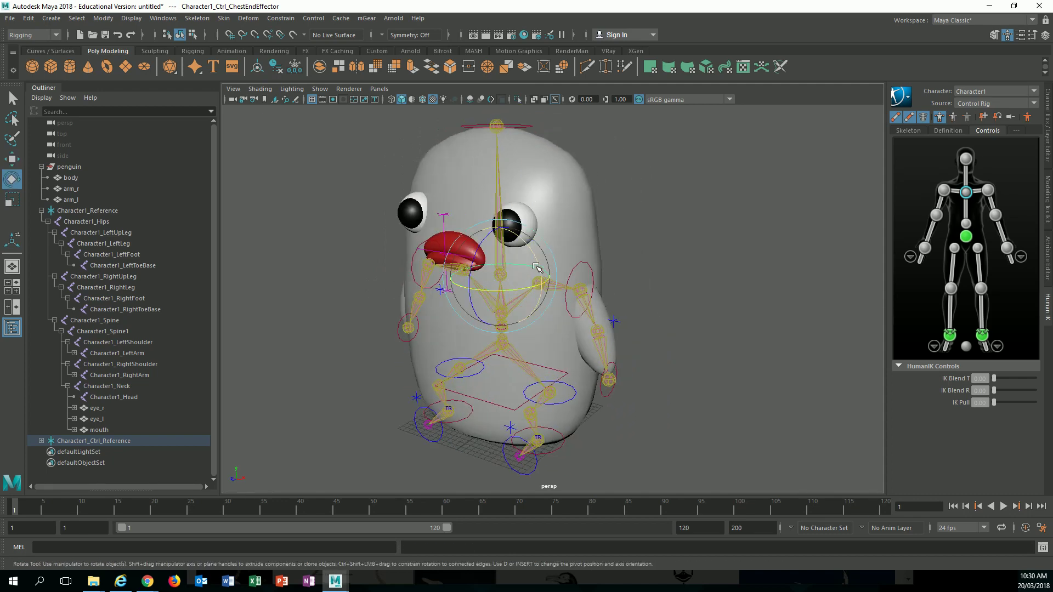
{"action": "mouse_move", "coordinate": [536, 268]}
{"action": "left_mouse_down", "text": "alt"}
{"action": "mouse_move", "coordinate": [564, 264]}
{"action": "mouse_move", "coordinate": [541, 234]}
{"action": "mouse_move", "coordinate": [567, 284]}
{"action": "mouse_move", "coordinate": [541, 233]}
{"action": "mouse_move", "coordinate": [536, 264]}
{"action": "left_mouse_up", "text": "alt"}
{"action": "key", "text": "ctrl+z"}
{"action": "left_click_drag", "start_coordinate": [535, 263], "coordinate": [496, 228]}
{"action": "key", "text": "ctrl+z"}
Try adjusting the mouth's bend with the bend1Handle deformer manipulator, and undo the change
{"action": "scroll", "coordinate": [516, 234], "scroll_direction": "up", "scroll_amount": 4}
{"action": "middle_click_drag", "start_coordinate": [513, 187], "coordinate": [518, 239], "text": "alt"}
{"action": "left_click", "coordinate": [497, 230]}
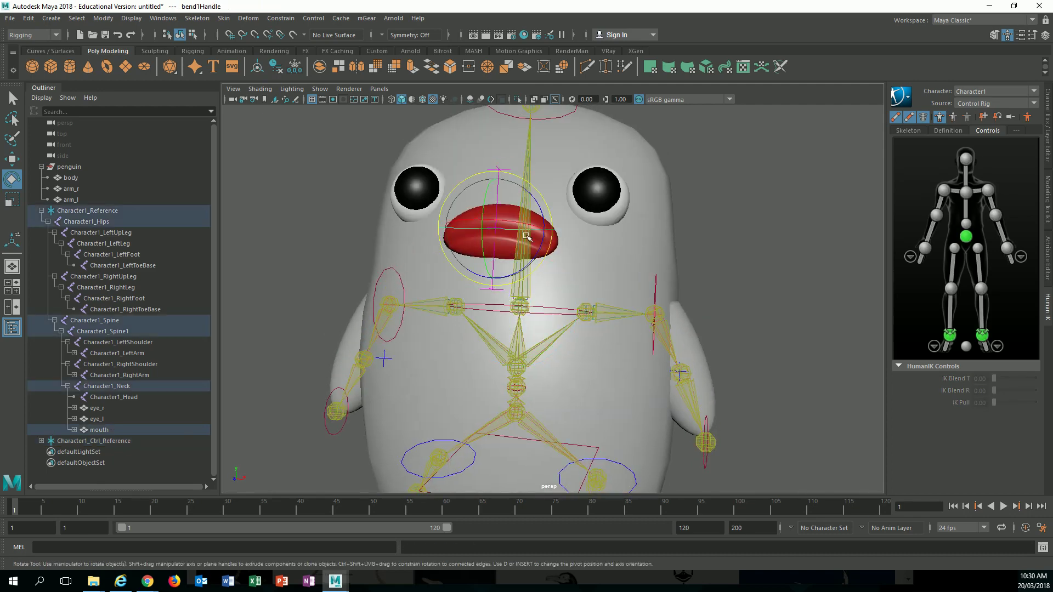
{"action": "key", "text": "t"}
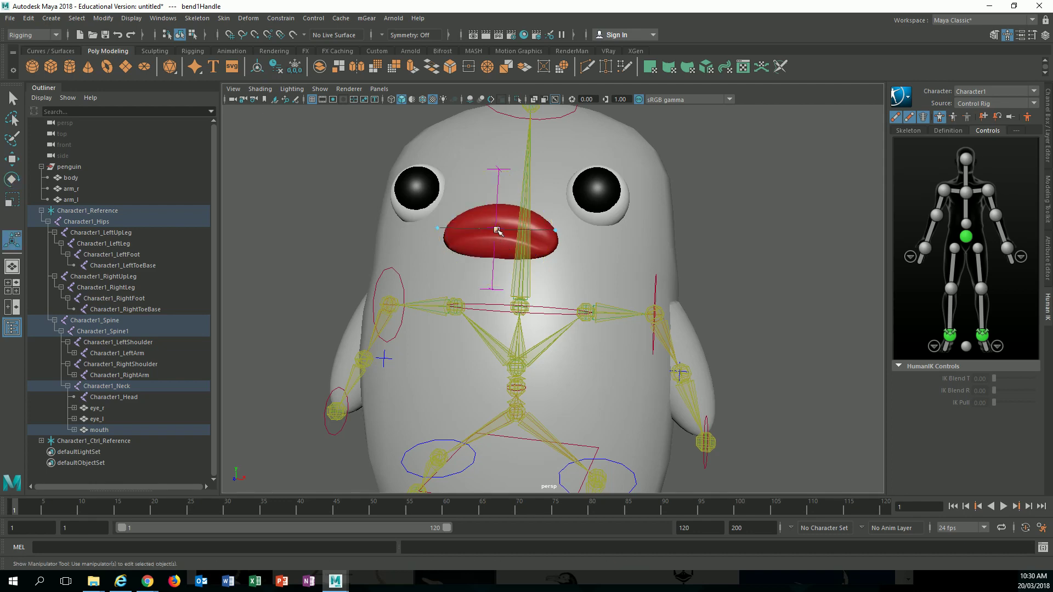
{"action": "mouse_move", "coordinate": [498, 231]}
{"action": "left_mouse_down"}
{"action": "mouse_move", "coordinate": [497, 216]}
{"action": "mouse_move", "coordinate": [486, 243]}
{"action": "left_mouse_up"}
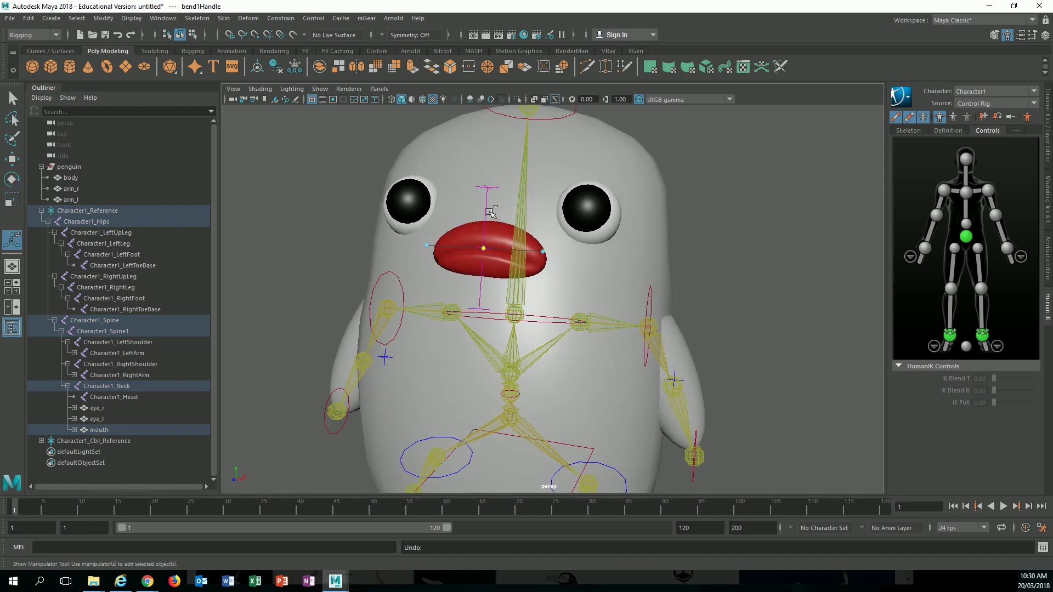
{"action": "key", "text": "ctrl+z"}
Collapse the Character1_Reference and penguin hierarchies in the Outliner with the whole penguin in view
{"action": "left_click_drag", "start_coordinate": [505, 196], "coordinate": [493, 212], "text": "alt"}
{"action": "scroll", "coordinate": [493, 213], "scroll_direction": "down", "scroll_amount": 6}
{"action": "left_click_drag", "start_coordinate": [599, 269], "coordinate": [606, 249], "text": "alt"}
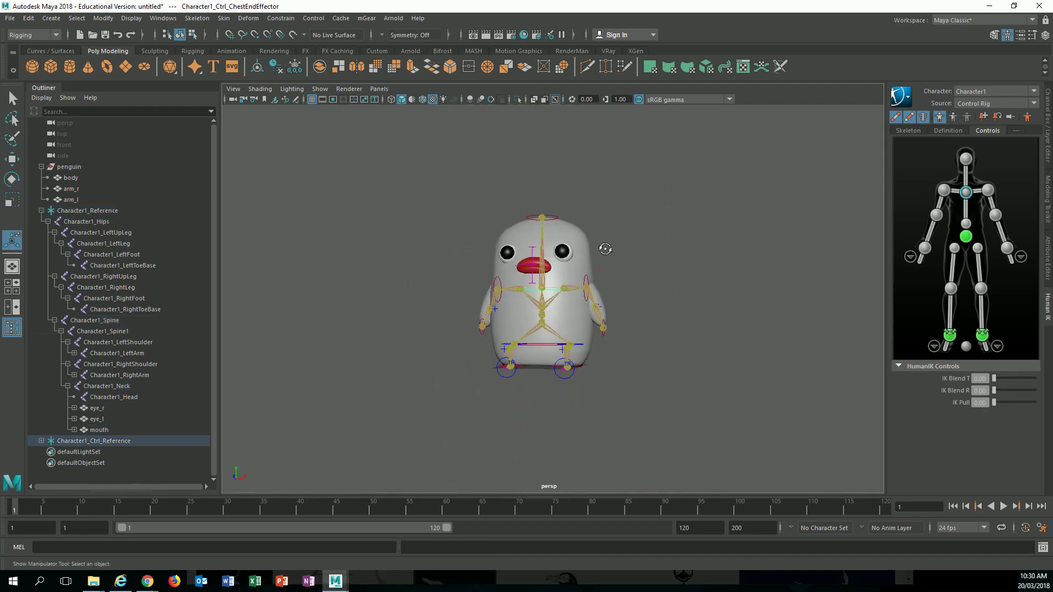
{"action": "left_click", "coordinate": [42, 210]}
{"action": "left_click", "coordinate": [41, 167]}
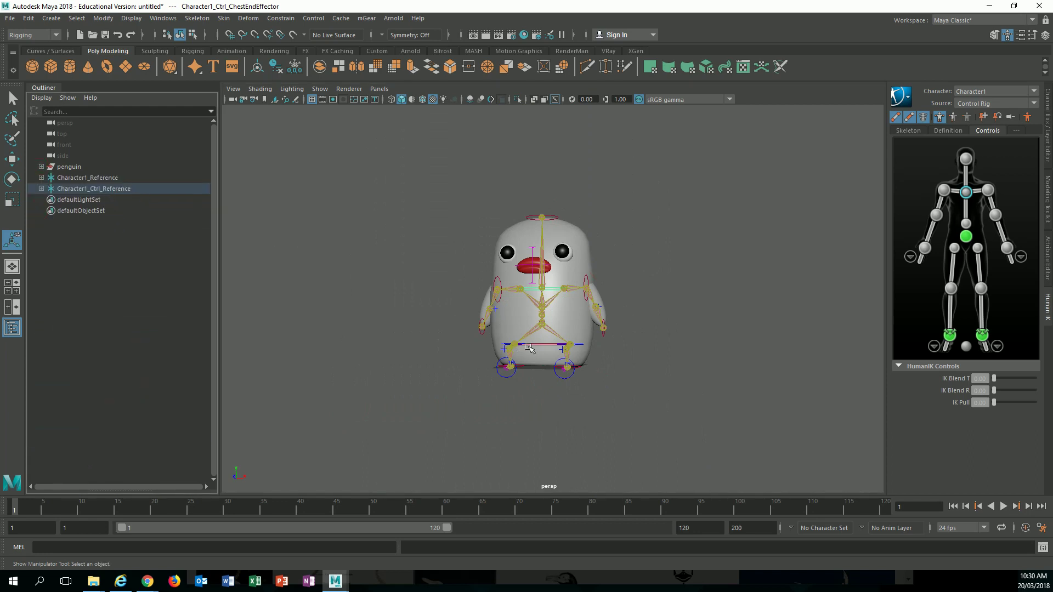
Select the penguin's body mesh and examine the centre of its underside
{"action": "left_click_drag", "start_coordinate": [630, 340], "coordinate": [623, 360], "text": "alt"}
{"action": "scroll", "coordinate": [609, 406], "scroll_direction": "up", "scroll_amount": 5}
{"action": "left_click", "coordinate": [596, 417]}
{"action": "left_click_drag", "start_coordinate": [597, 418], "coordinate": [507, 380], "text": "alt"}
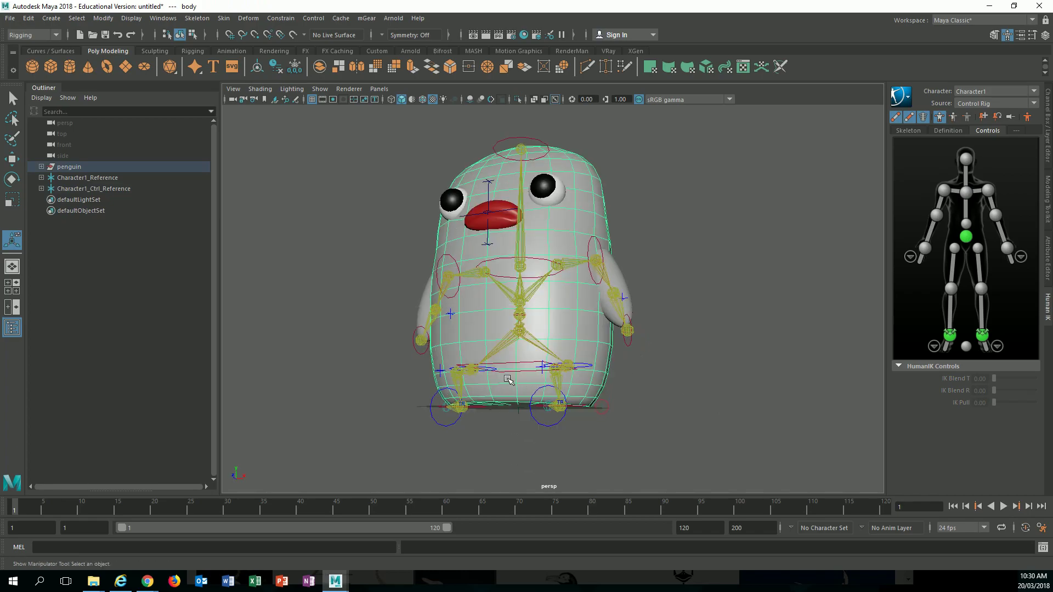
{"action": "scroll", "coordinate": [508, 380], "scroll_direction": "up", "scroll_amount": 4}
{"action": "left_click_drag", "start_coordinate": [493, 444], "coordinate": [484, 385], "text": "alt"}
{"action": "scroll", "coordinate": [486, 385], "scroll_direction": "up", "scroll_amount": 5}
{"action": "middle_click_drag", "start_coordinate": [576, 409], "coordinate": [601, 349], "text": "alt"}
{"action": "scroll", "coordinate": [600, 349], "scroll_direction": "down", "scroll_amount": 2}
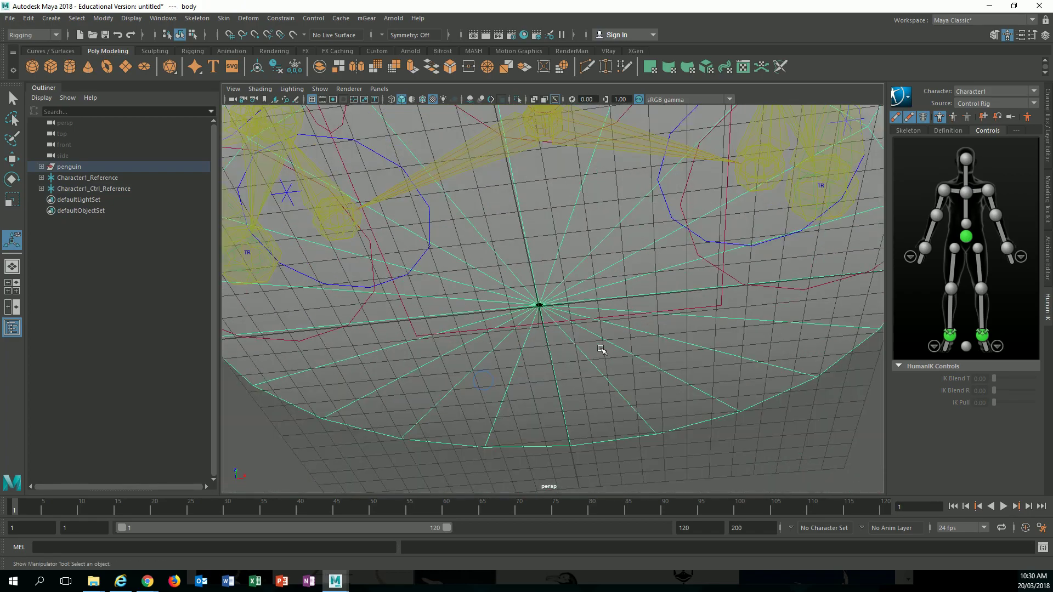
{"action": "scroll", "coordinate": [623, 331], "scroll_direction": "down", "scroll_amount": 6}
{"action": "left_click_drag", "start_coordinate": [586, 313], "coordinate": [577, 334], "text": "alt"}
{"action": "scroll", "coordinate": [497, 221], "scroll_direction": "down", "scroll_amount": 4}
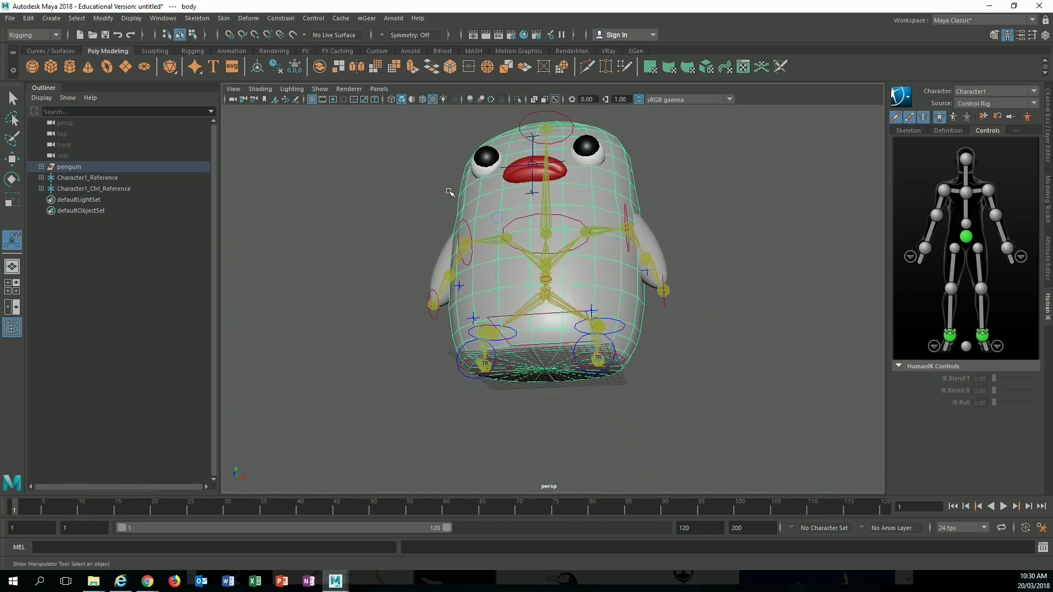
Unbind the skin from the penguin's body mesh
{"action": "left_click_drag", "start_coordinate": [472, 185], "coordinate": [455, 212], "text": "alt"}
{"action": "scroll", "coordinate": [522, 245], "scroll_direction": "up", "scroll_amount": 4}
{"action": "mouse_move", "coordinate": [522, 244]}
{"action": "left_mouse_down", "text": "alt"}
{"action": "mouse_move", "coordinate": [514, 253]}
{"action": "mouse_move", "coordinate": [636, 237]}
{"action": "mouse_move", "coordinate": [529, 214]}
{"action": "mouse_move", "coordinate": [525, 171]}
{"action": "mouse_move", "coordinate": [522, 231]}
{"action": "left_mouse_up", "text": "alt"}
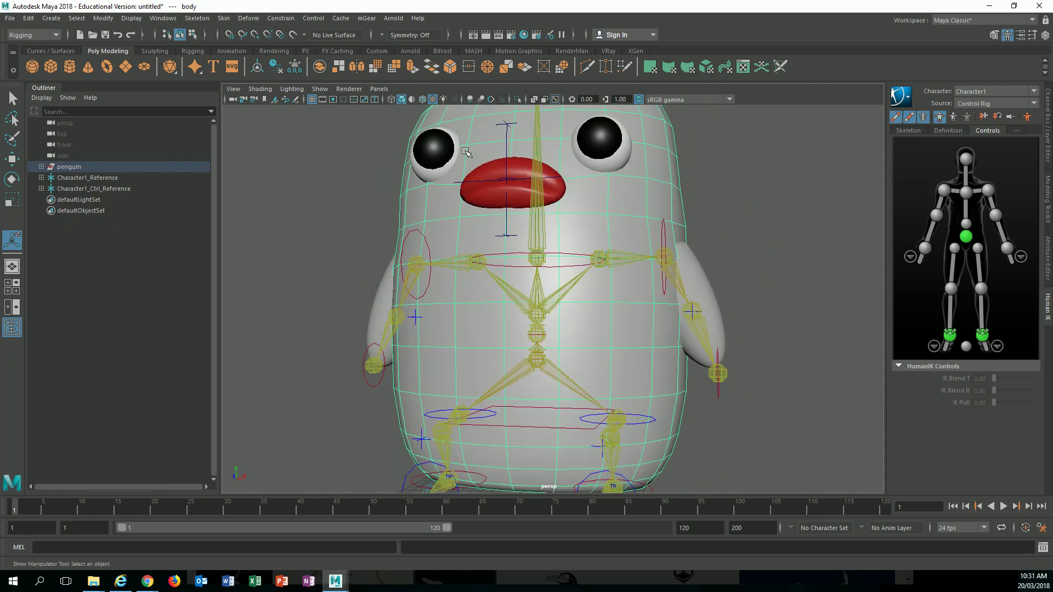
{"action": "left_click", "coordinate": [248, 18]}
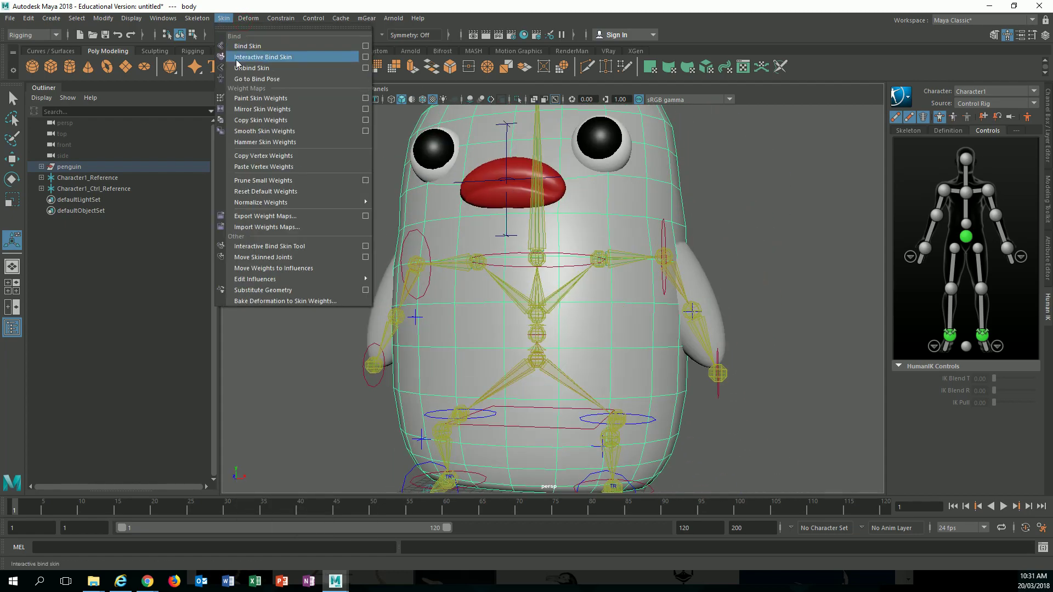
{"action": "left_click", "coordinate": [240, 73]}
Try moving the hips control to test whether the unbound body still follows the skeleton
{"action": "left_click_drag", "start_coordinate": [462, 247], "coordinate": [453, 266], "text": "alt"}
{"action": "right_click_drag", "start_coordinate": [491, 287], "coordinate": [426, 245], "text": "alt"}
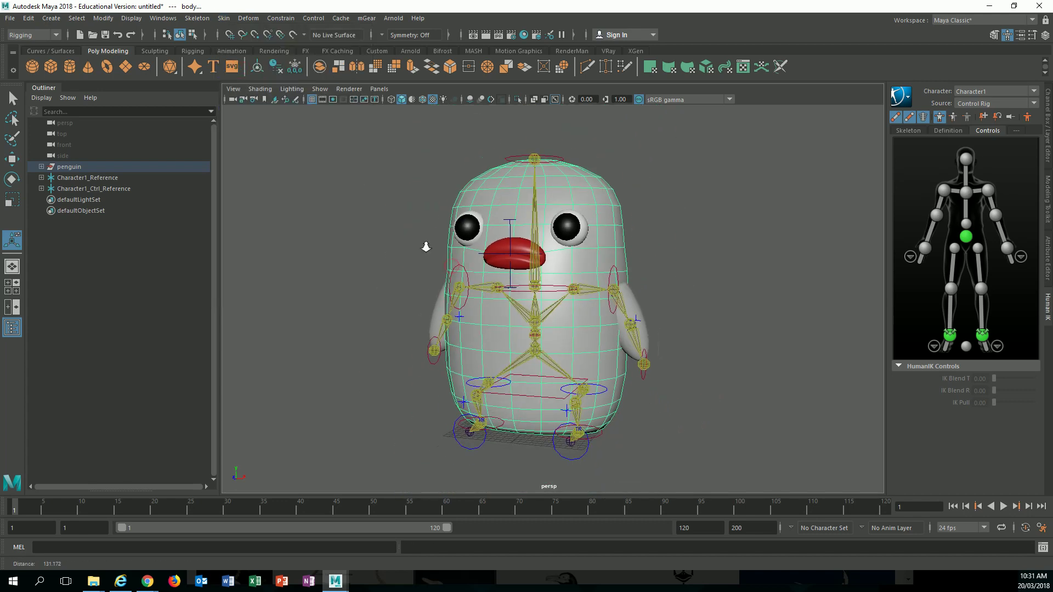
{"action": "right_click_drag", "start_coordinate": [607, 301], "coordinate": [600, 305], "text": "alt"}
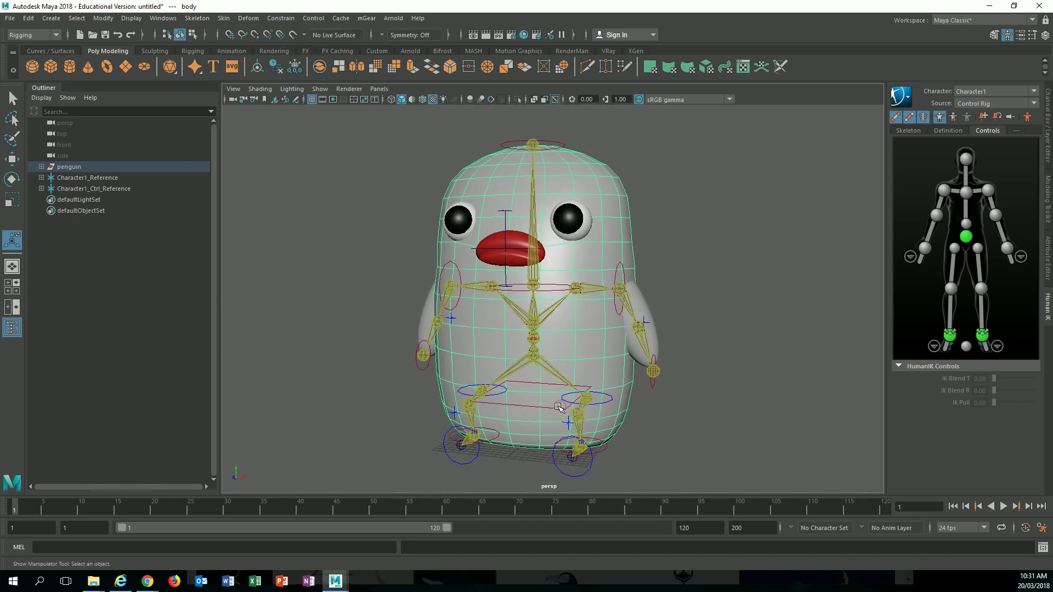
{"action": "left_click", "coordinate": [559, 407]}
{"action": "key", "text": "w"}
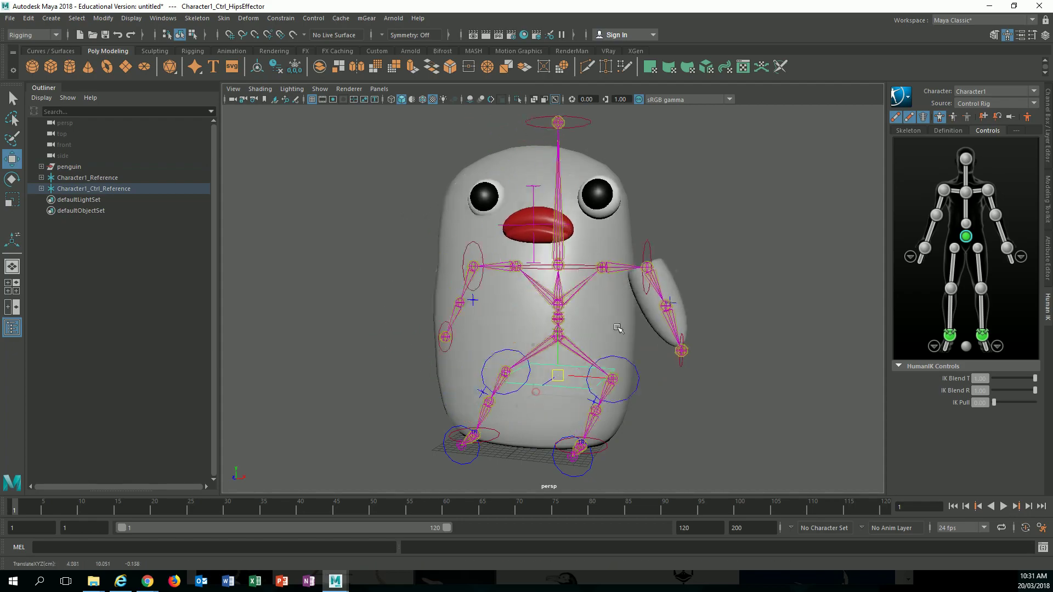
Select the penguin's body mesh and isolate it in the perspective view
{"action": "left_click", "coordinate": [582, 348]}
{"action": "left_click_drag", "start_coordinate": [583, 378], "coordinate": [571, 324], "text": "alt"}
{"action": "right_click_drag", "start_coordinate": [571, 324], "coordinate": [616, 362], "text": "alt"}
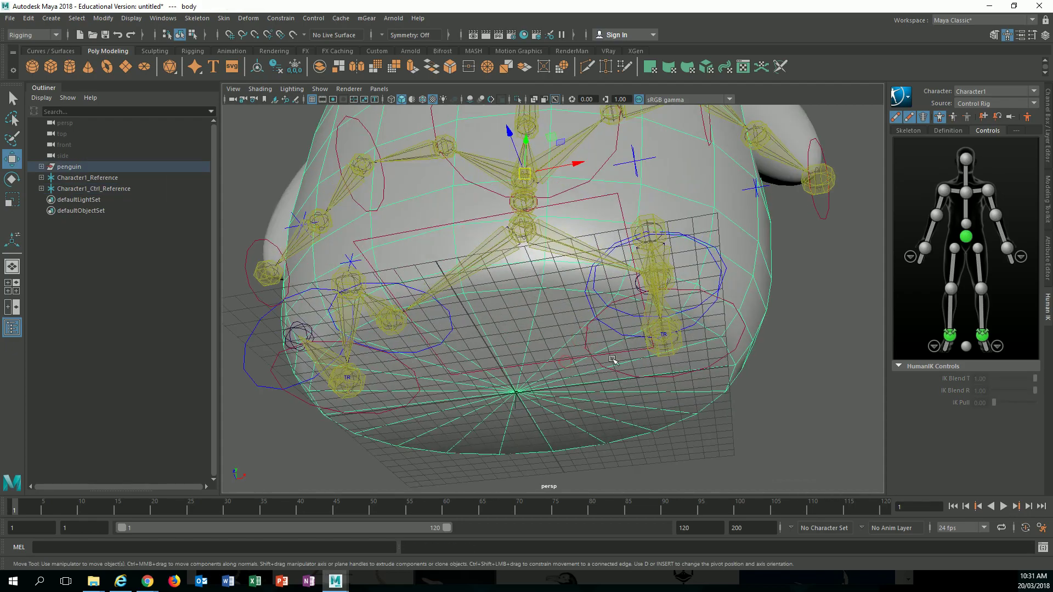
{"action": "left_click_drag", "start_coordinate": [617, 362], "coordinate": [569, 328], "text": "alt"}
{"action": "right_click_drag", "start_coordinate": [568, 327], "coordinate": [601, 347], "text": "alt"}
{"action": "left_click_drag", "start_coordinate": [600, 347], "coordinate": [551, 378], "text": "alt"}
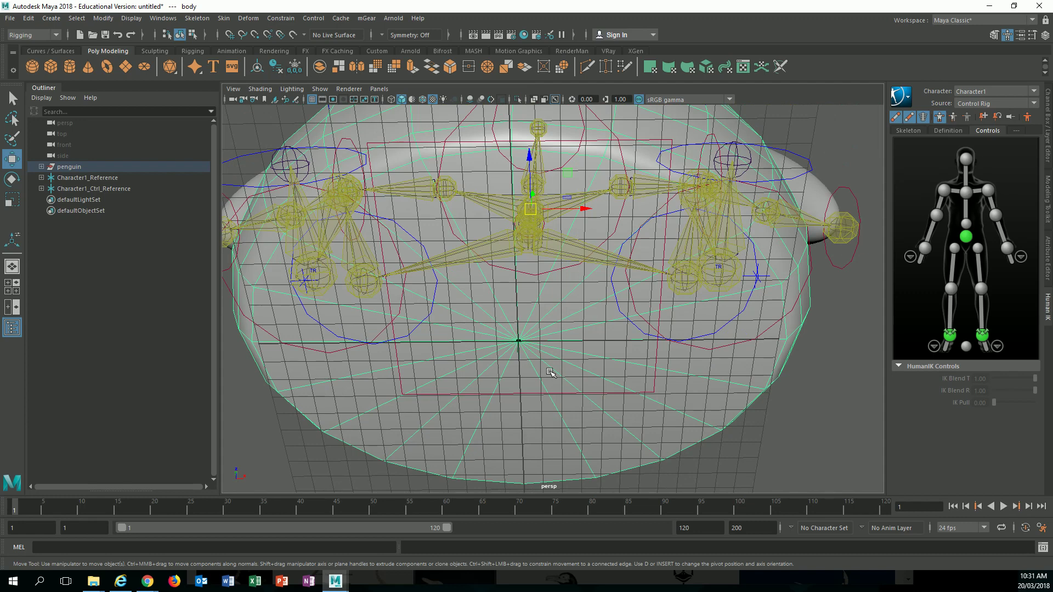
{"action": "key", "text": "ctrl+1"}
{"action": "scroll", "coordinate": [552, 370], "scroll_direction": "down", "scroll_amount": 5}
{"action": "left_click", "coordinate": [692, 228]}
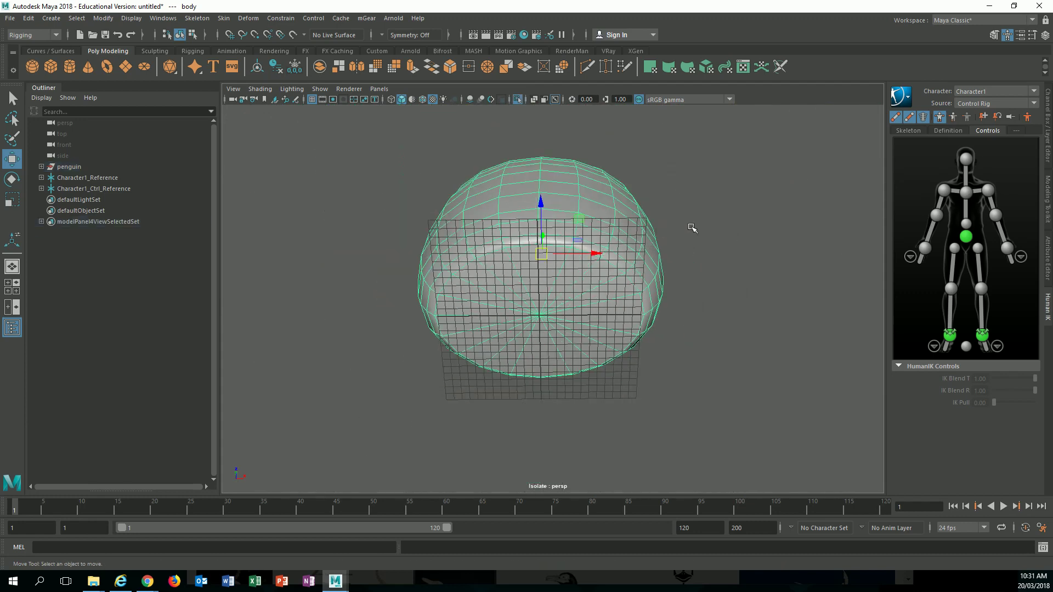
{"action": "left_click_drag", "start_coordinate": [665, 252], "coordinate": [649, 296], "text": "alt"}
{"action": "left_click", "coordinate": [608, 270]}
{"action": "left_click_drag", "start_coordinate": [411, 140], "coordinate": [411, 156], "text": "alt"}
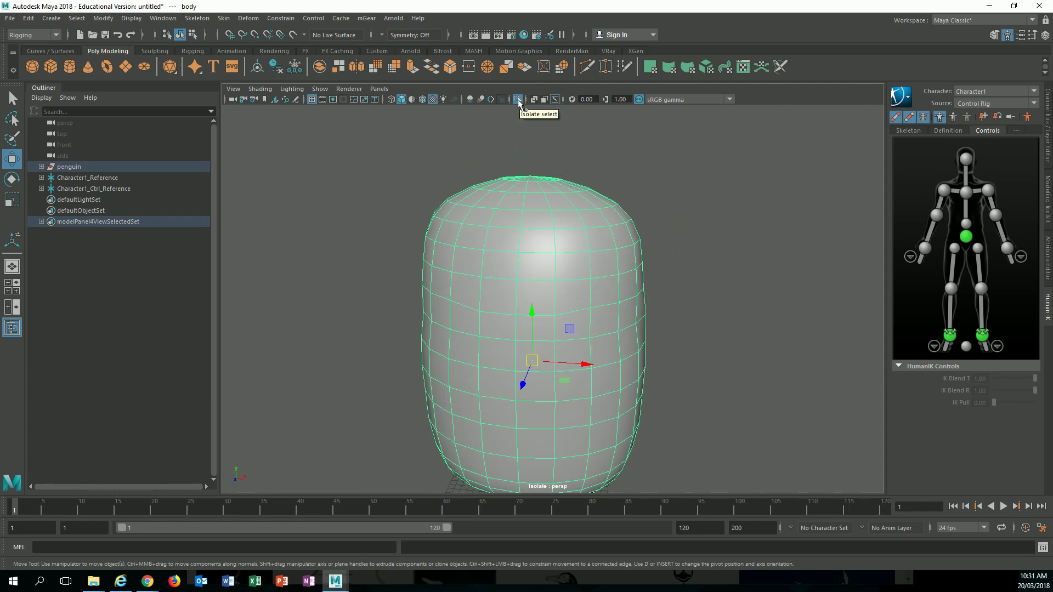
Switch the body's isolation off and back on, and hide the viewport grid
{"action": "left_click", "coordinate": [518, 101]}
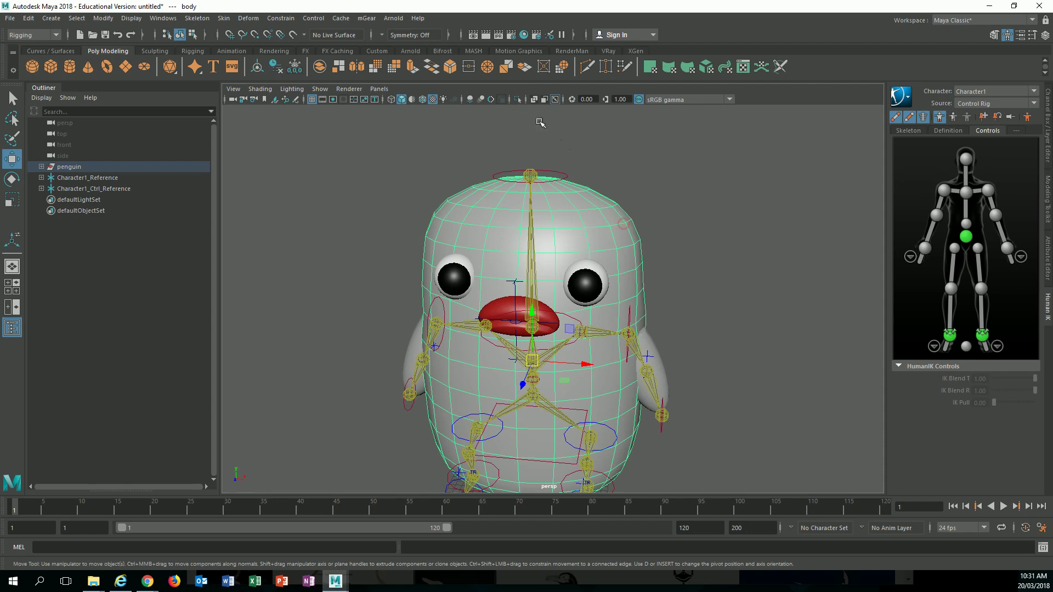
{"action": "left_click", "coordinate": [518, 100]}
{"action": "mouse_move", "coordinate": [531, 244]}
{"action": "left_mouse_down", "text": "alt"}
{"action": "mouse_move", "coordinate": [545, 211]}
{"action": "mouse_move", "coordinate": [535, 252]}
{"action": "left_mouse_up", "text": "alt"}
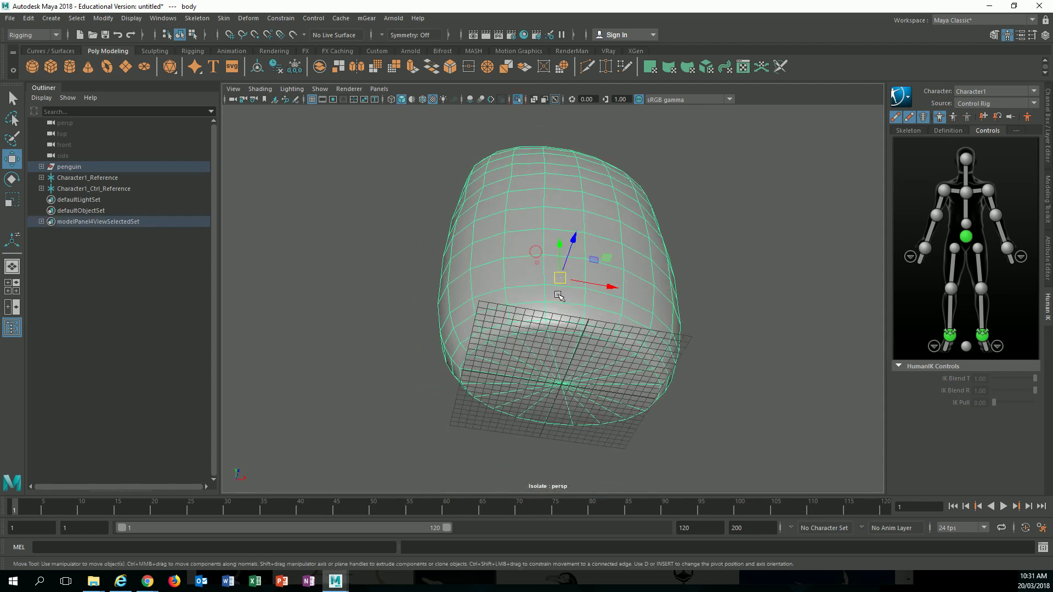
{"action": "left_click_drag", "start_coordinate": [559, 296], "coordinate": [530, 287], "text": "alt"}
{"action": "left_click", "coordinate": [320, 89]}
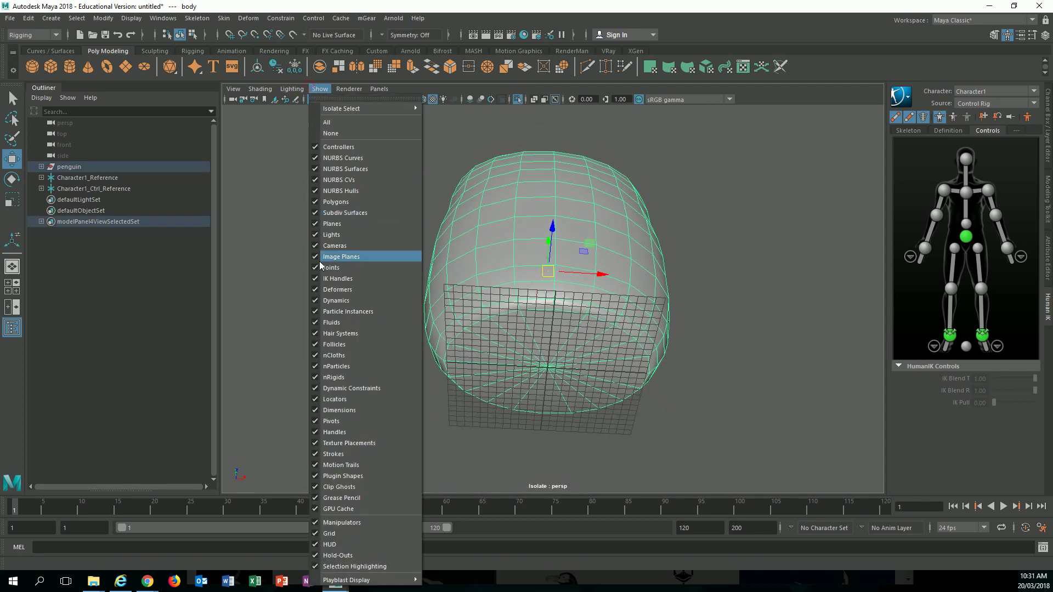
{"action": "left_click", "coordinate": [329, 533]}
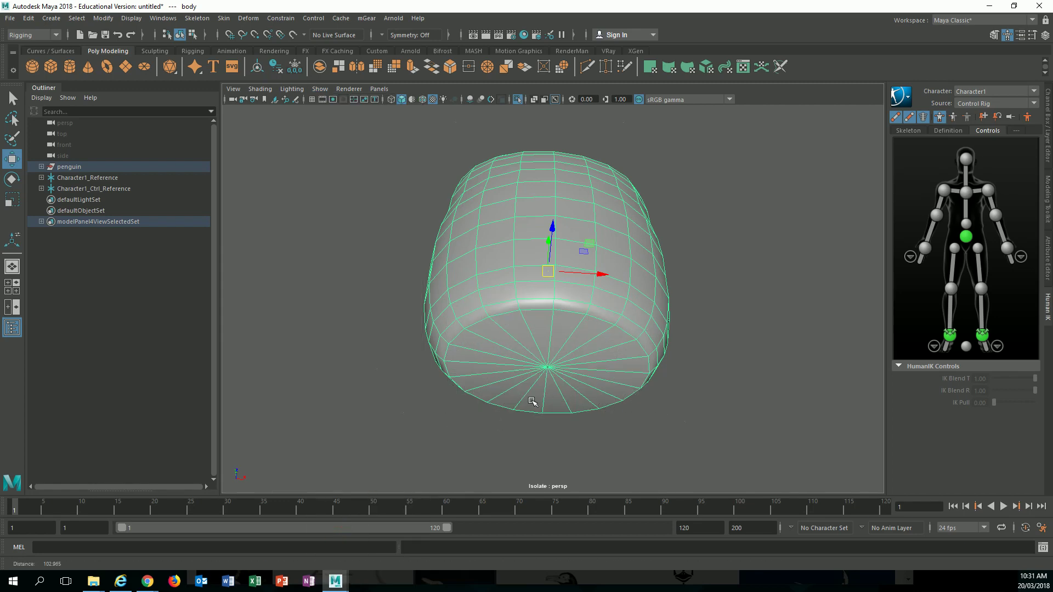
Examine the isolated body's base up close around the point where the radial edges meet
{"action": "scroll", "coordinate": [532, 402], "scroll_direction": "up", "scroll_amount": 5}
{"action": "middle_click_drag", "start_coordinate": [558, 400], "coordinate": [501, 317], "text": "alt"}
{"action": "left_click_drag", "start_coordinate": [543, 334], "coordinate": [529, 291], "text": "alt"}
{"action": "scroll", "coordinate": [528, 290], "scroll_direction": "up", "scroll_amount": 2}
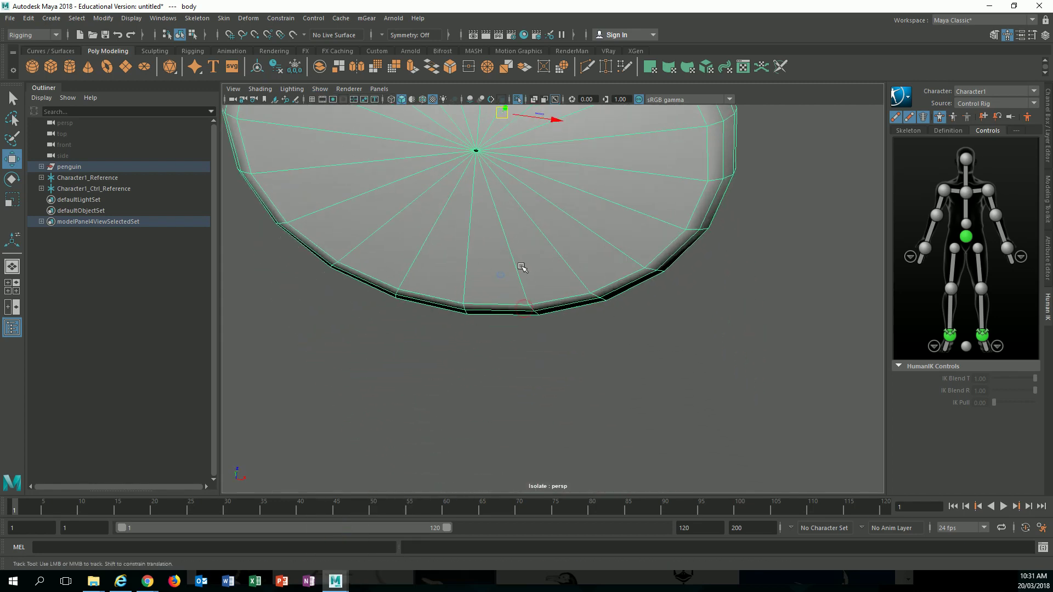
{"action": "middle_click_drag", "start_coordinate": [522, 267], "coordinate": [557, 367], "text": "alt"}
{"action": "scroll", "coordinate": [557, 367], "scroll_direction": "up", "scroll_amount": 2}
{"action": "left_click_drag", "start_coordinate": [557, 367], "coordinate": [538, 316], "text": "alt"}
{"action": "scroll", "coordinate": [538, 313], "scroll_direction": "up", "scroll_amount": 3}
{"action": "middle_click_drag", "start_coordinate": [537, 297], "coordinate": [556, 344], "text": "alt"}
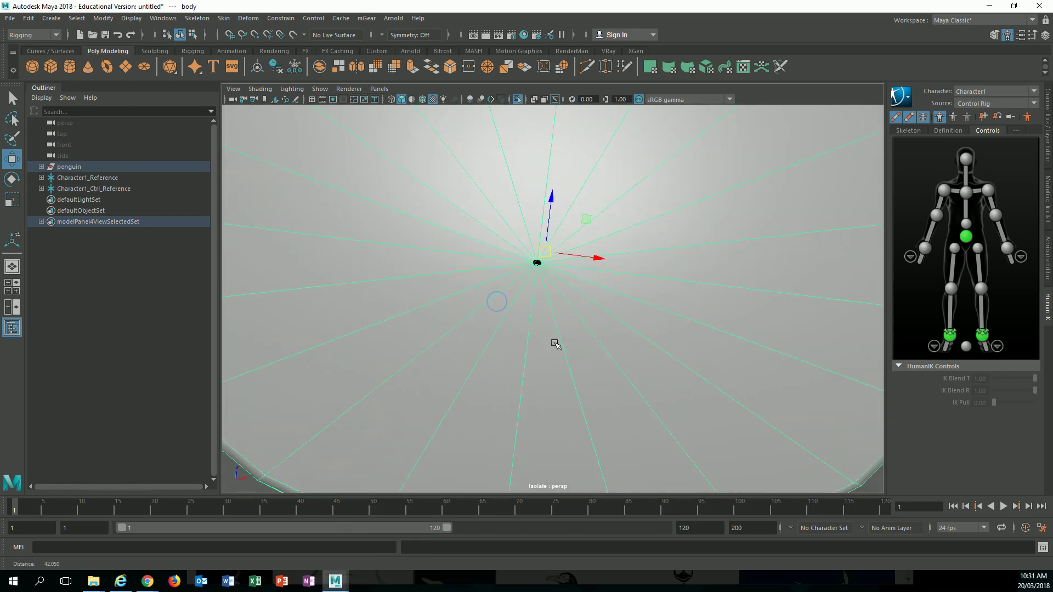
{"action": "scroll", "coordinate": [517, 317], "scroll_direction": "down", "scroll_amount": 3}
{"action": "left_click_drag", "start_coordinate": [527, 315], "coordinate": [523, 342], "text": "alt"}
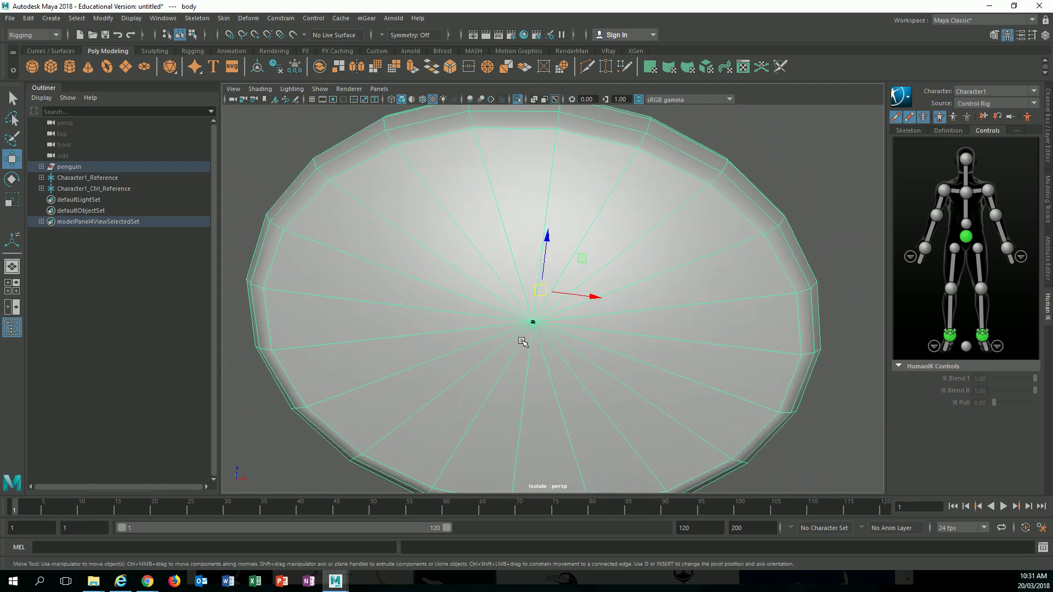
Insert three concentric edge loops across the body's base with the Insert Edge Loop Tool, the smallest close to the centre
{"action": "right_click", "coordinate": [586, 344]}
{"action": "right_click_drag", "start_coordinate": [588, 269], "coordinate": [519, 285], "text": "shift"}
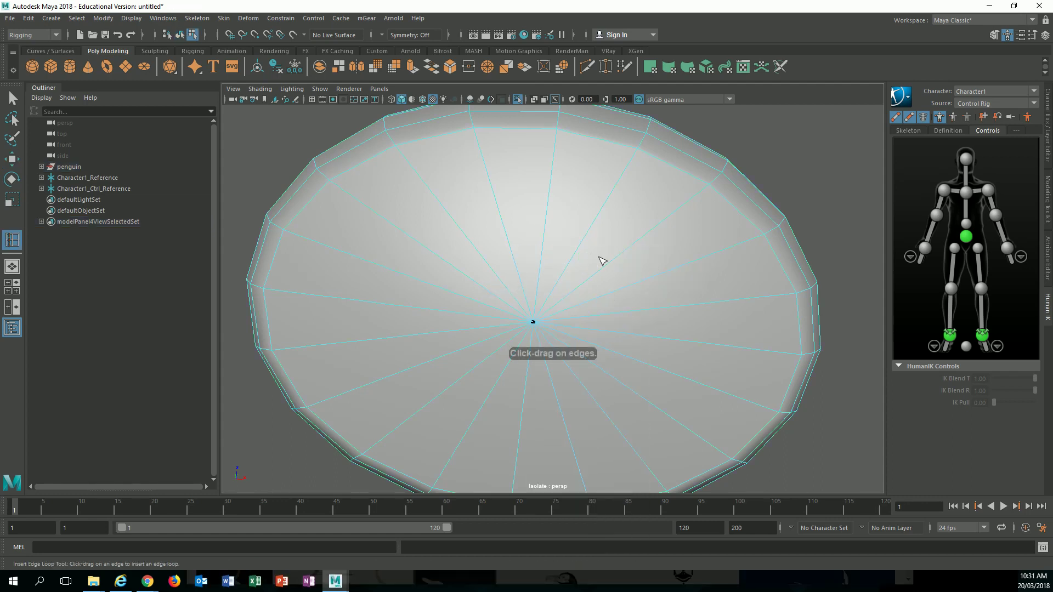
{"action": "left_click", "coordinate": [663, 205]}
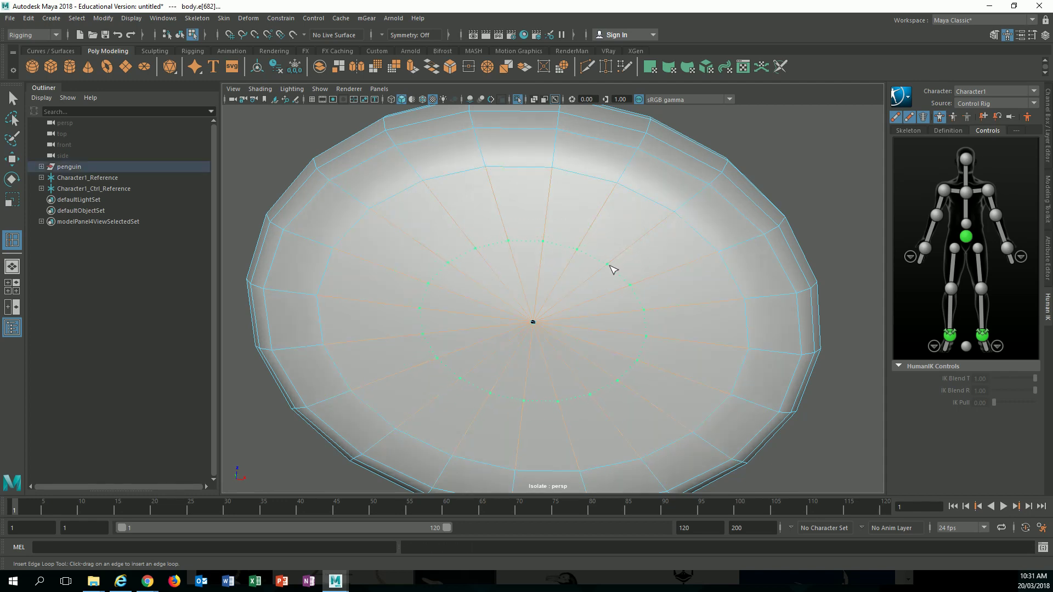
{"action": "left_click", "coordinate": [611, 266]}
{"action": "left_click", "coordinate": [557, 304]}
{"action": "left_click_drag", "start_coordinate": [569, 297], "coordinate": [569, 297]}
{"action": "right_click_drag", "start_coordinate": [550, 325], "coordinate": [579, 329], "text": "alt"}
{"action": "middle_click_drag", "start_coordinate": [549, 331], "coordinate": [549, 344], "text": "alt"}
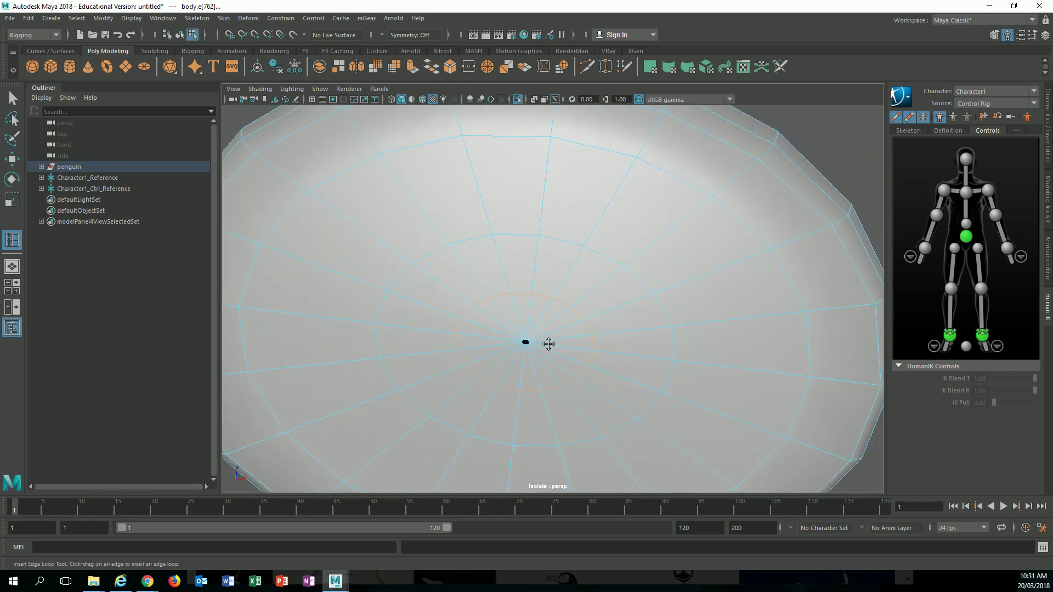
{"action": "key", "text": "q"}
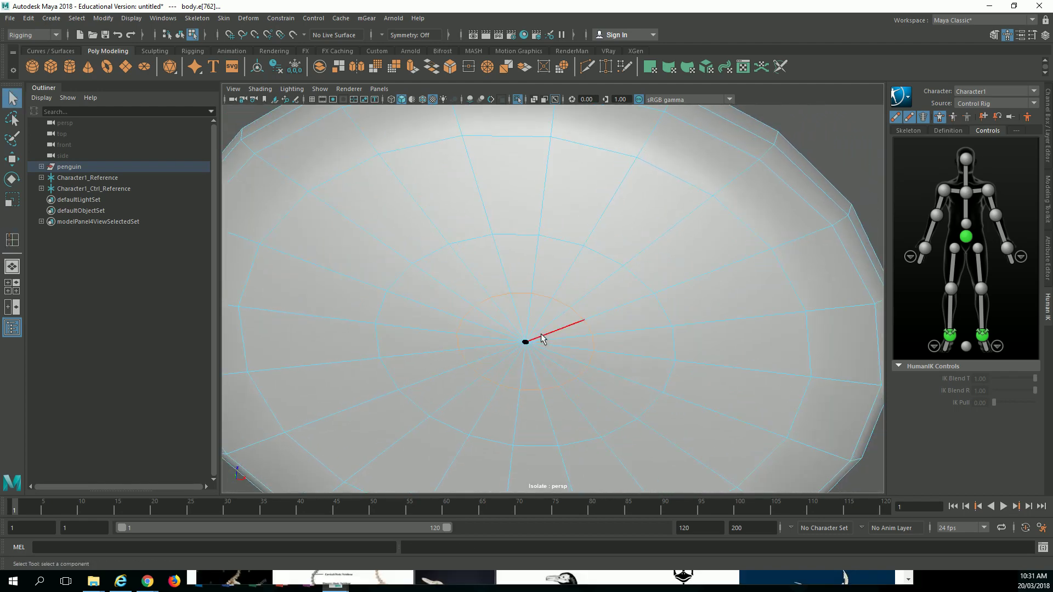
Select only the vertices at the centre of the body's base, convert the selection to faces and delete those faces
{"action": "right_click", "coordinate": [541, 266]}
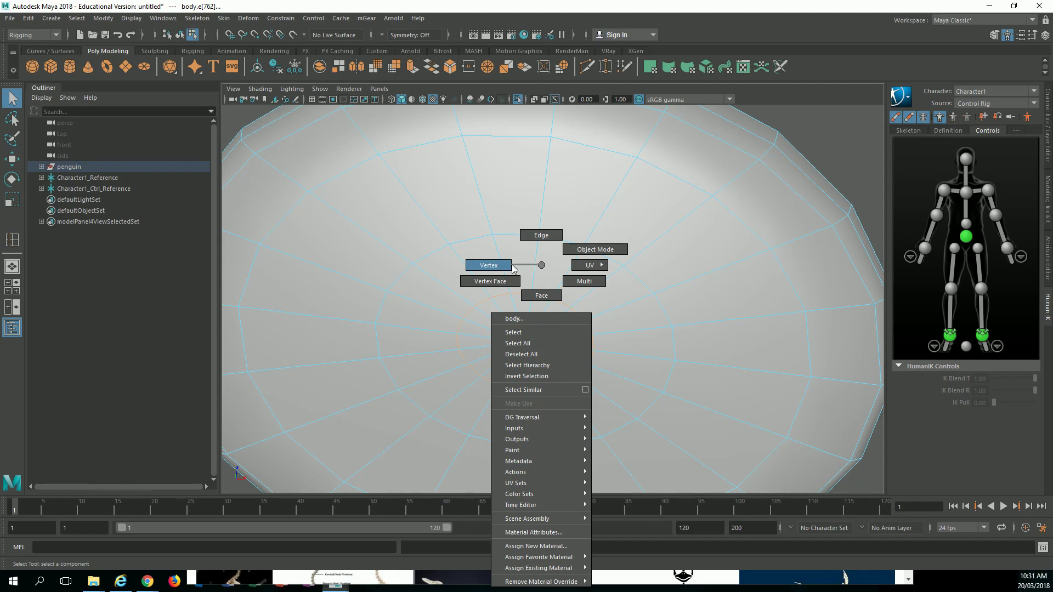
{"action": "right_click_drag", "start_coordinate": [513, 266], "coordinate": [508, 266]}
{"action": "left_click", "coordinate": [537, 359]}
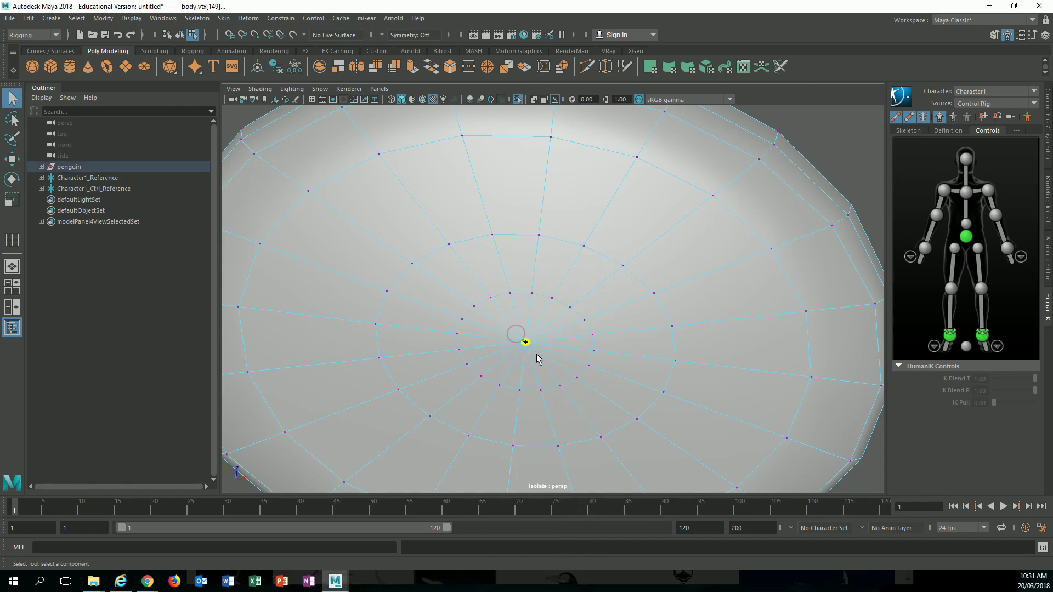
{"action": "key", "text": "4"}
{"action": "left_click_drag", "start_coordinate": [535, 355], "coordinate": [532, 360], "text": "alt"}
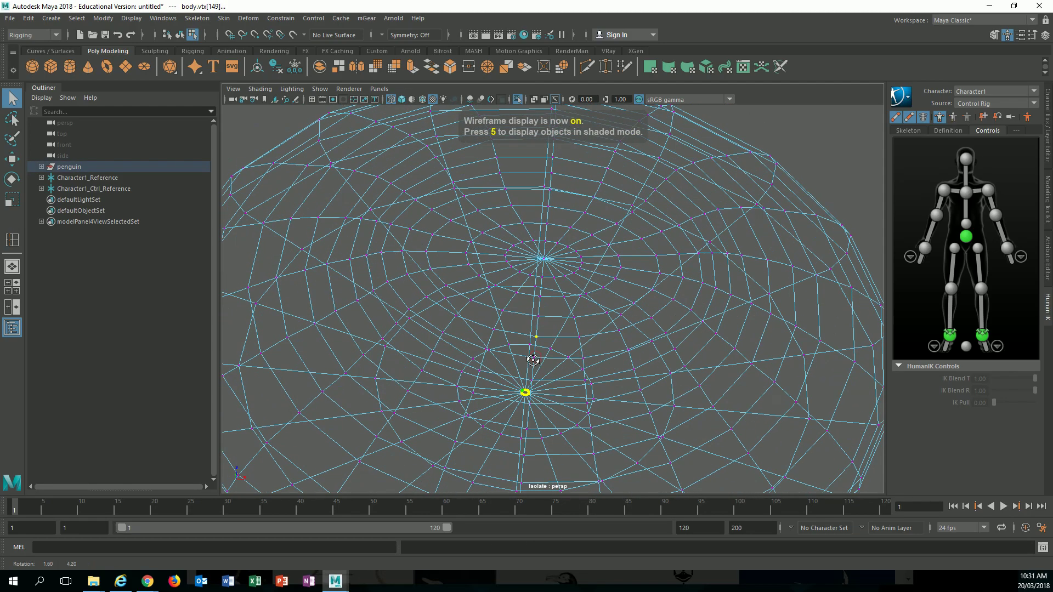
{"action": "left_click", "coordinate": [532, 323], "text": "ctrl"}
{"action": "scroll", "coordinate": [550, 349], "scroll_direction": "down", "scroll_amount": 3}
{"action": "scroll", "coordinate": [544, 349], "scroll_direction": "up", "scroll_amount": 5}
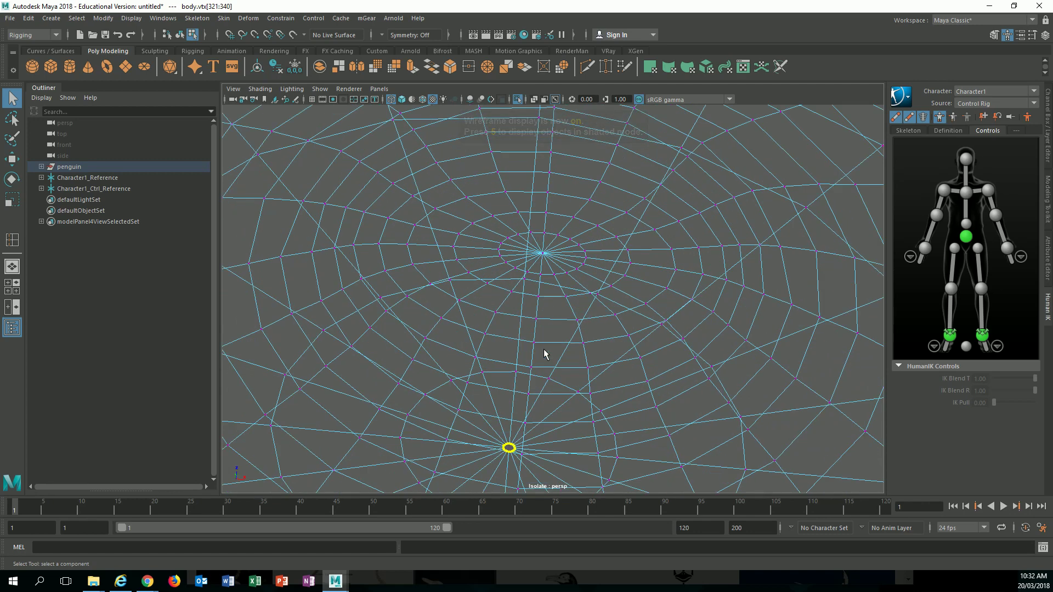
{"action": "key", "text": "5"}
{"action": "middle_click_drag", "start_coordinate": [544, 349], "coordinate": [579, 268], "text": "alt"}
{"action": "right_click", "coordinate": [596, 251], "text": "ctrl"}
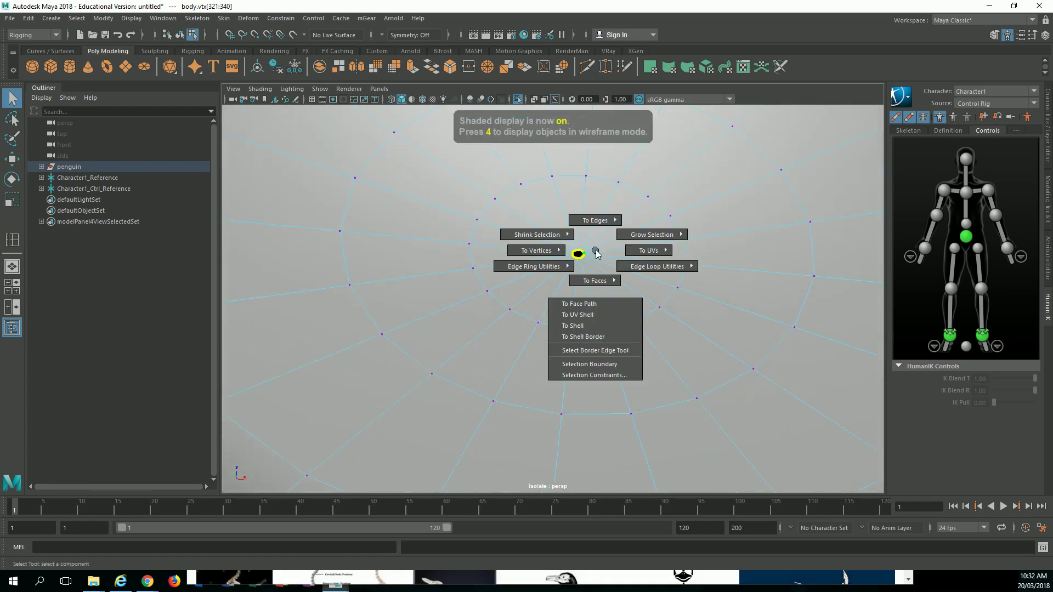
{"action": "right_click_drag", "start_coordinate": [596, 251], "coordinate": [593, 319], "text": "ctrl"}
{"action": "left_click_drag", "start_coordinate": [590, 316], "coordinate": [586, 317], "text": "alt"}
{"action": "key", "text": "Delete"}
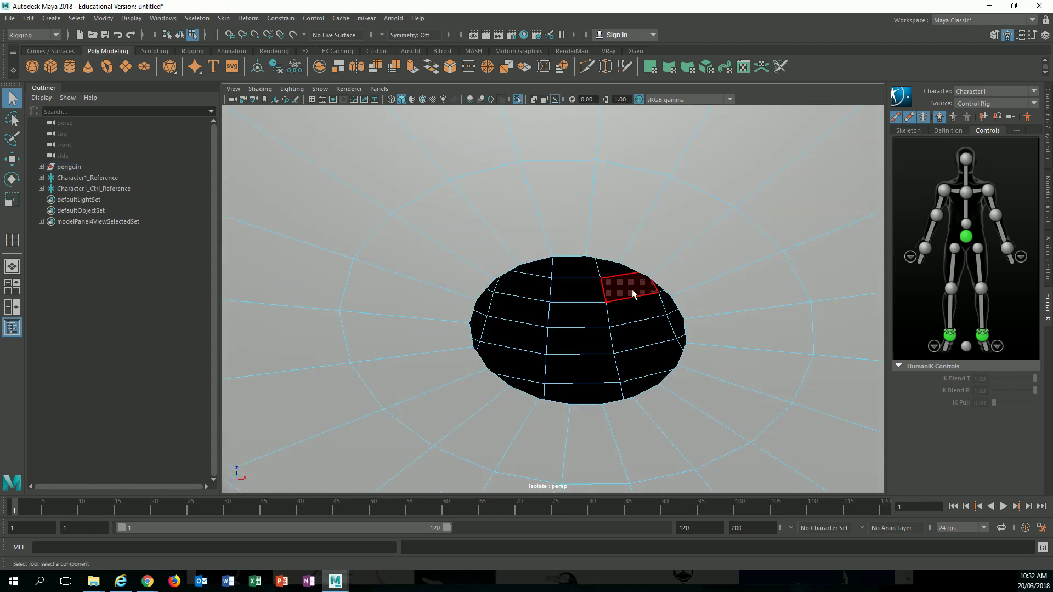
Select the border edges of the hole in the body's base and fill the hole
{"action": "left_click", "coordinate": [635, 269]}
{"action": "left_click_drag", "start_coordinate": [636, 273], "coordinate": [599, 252], "text": "alt"}
{"action": "right_click_drag", "start_coordinate": [583, 248], "coordinate": [568, 391], "text": "shift"}
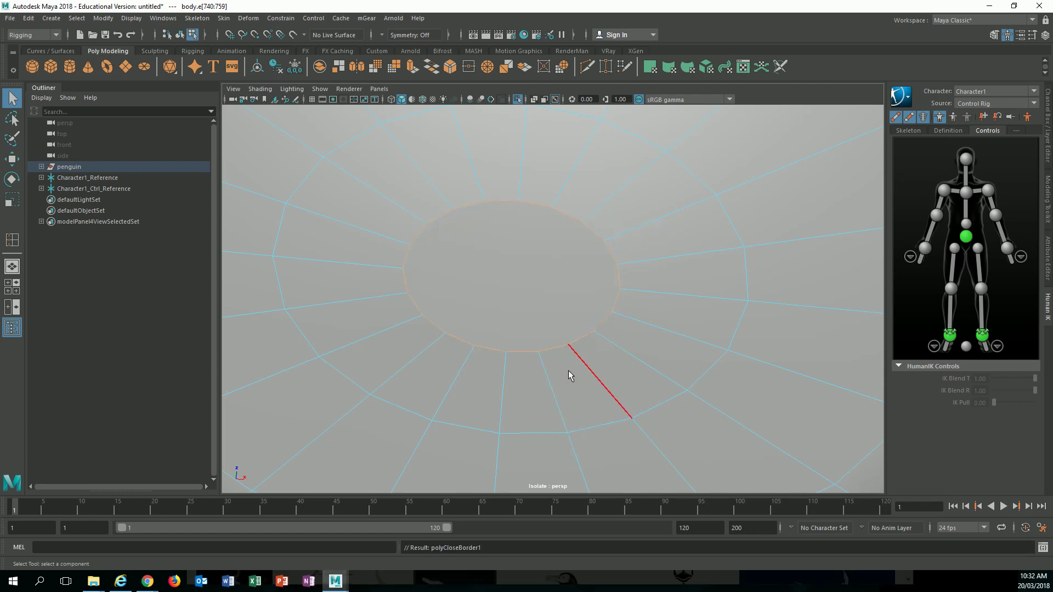
Select the single face that fills the hole at the centre of the body's base
{"action": "right_click_drag", "start_coordinate": [513, 259], "coordinate": [515, 279]}
{"action": "left_click", "coordinate": [518, 268]}
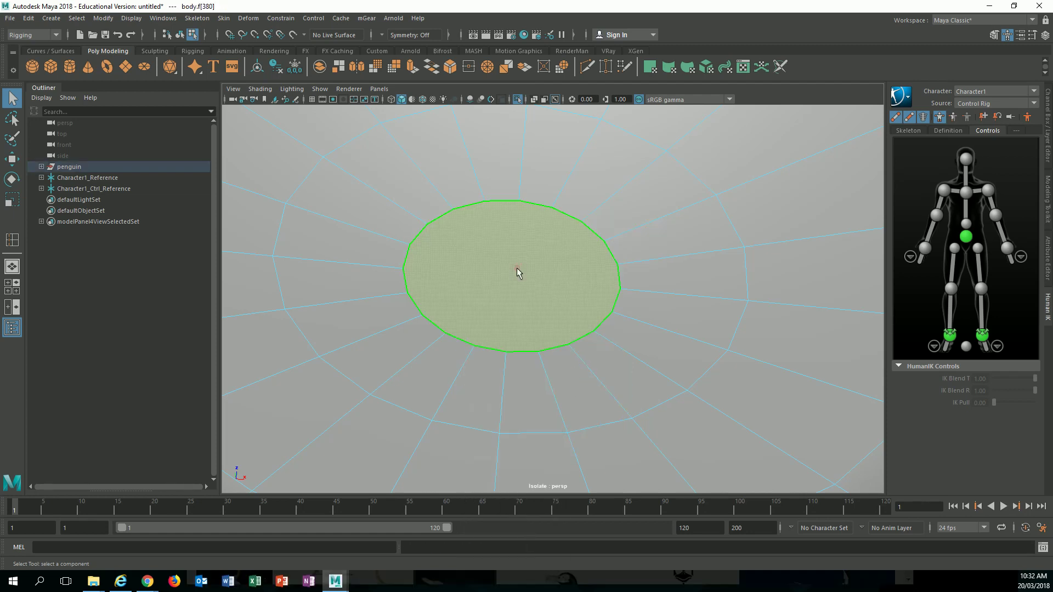
{"action": "scroll", "coordinate": [496, 252], "scroll_direction": "up", "scroll_amount": 1}
{"action": "middle_click_drag", "start_coordinate": [491, 252], "coordinate": [498, 274], "text": "alt"}
Try cutting the filled face between opposite border vertices with the Multi-Cut tool, and undo the cuts
{"action": "right_click_drag", "start_coordinate": [505, 283], "coordinate": [467, 282], "text": "shift"}
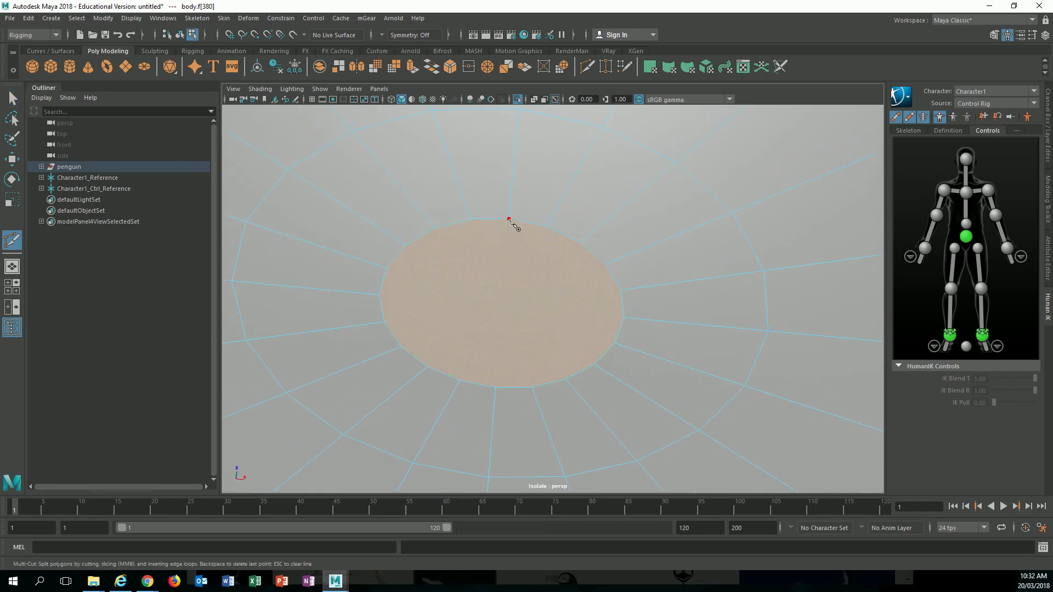
{"action": "left_click", "coordinate": [496, 387]}
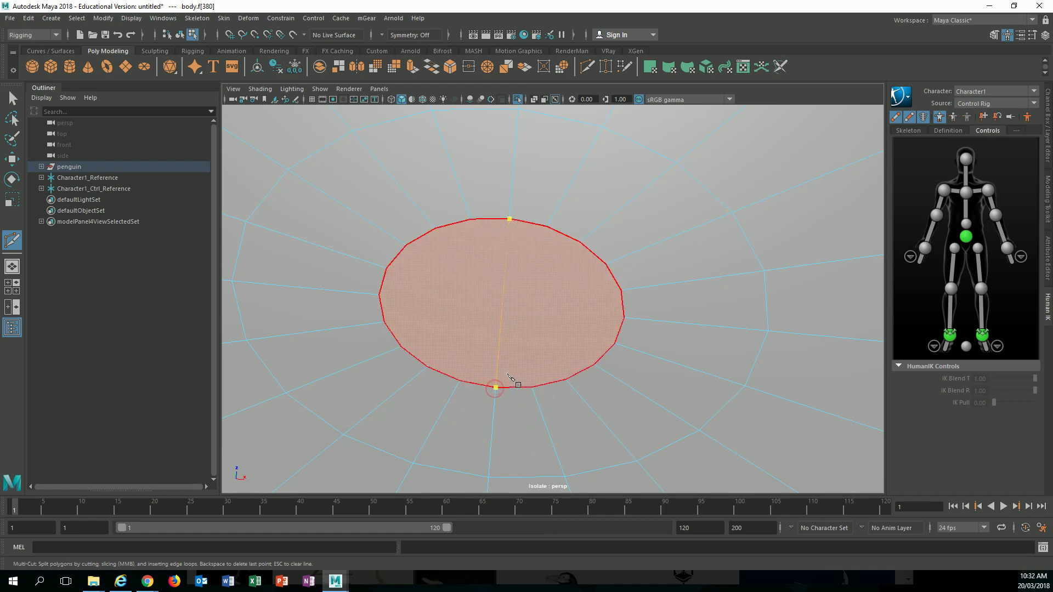
{"action": "right_click", "coordinate": [500, 373]}
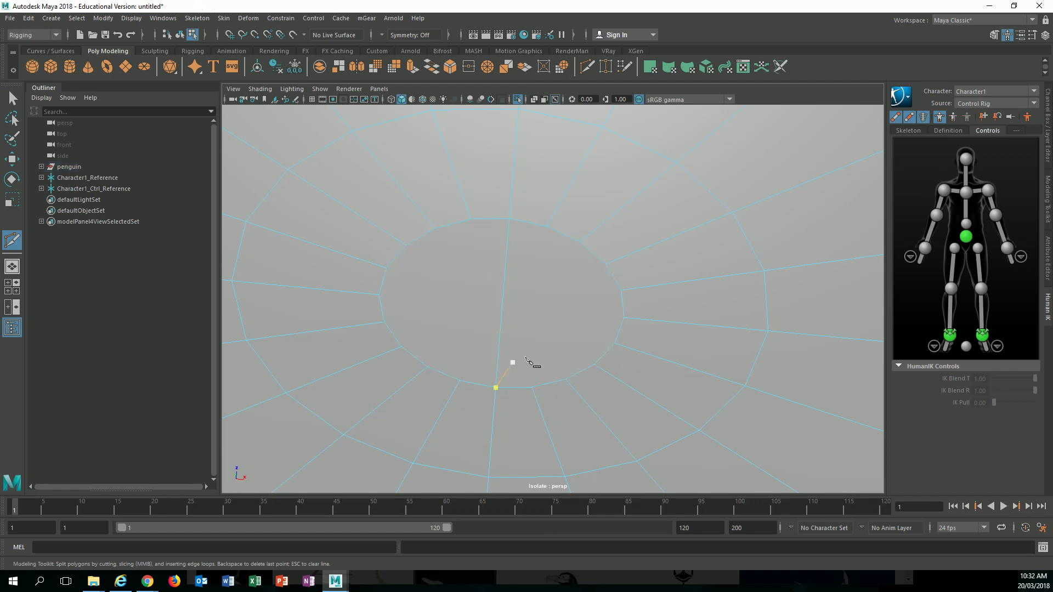
{"action": "left_click", "coordinate": [625, 318]}
{"action": "right_click", "coordinate": [379, 296]}
{"action": "left_click", "coordinate": [387, 267]}
{"action": "right_click", "coordinate": [615, 344]}
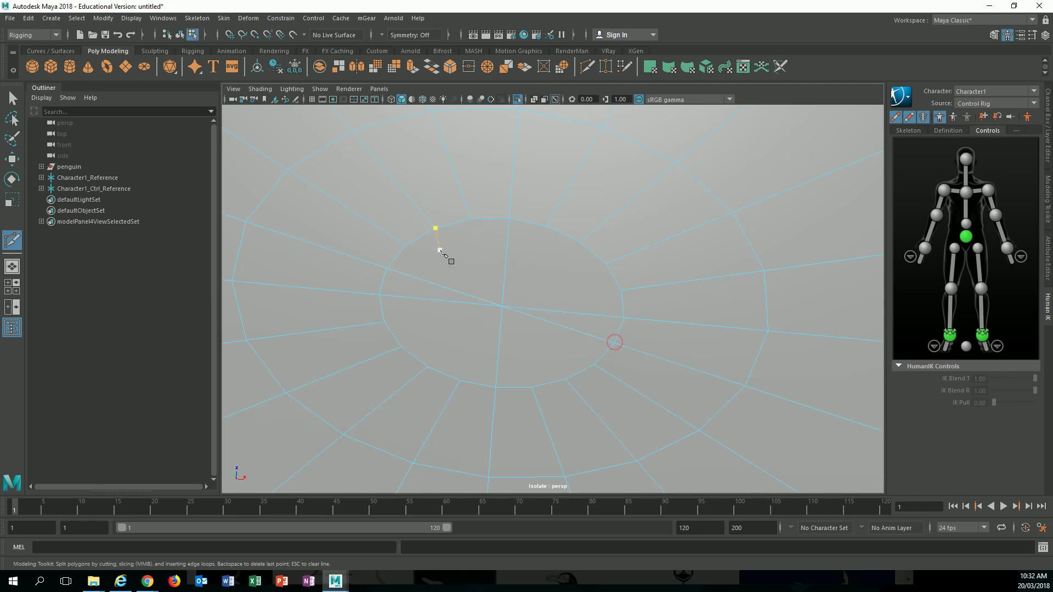
{"action": "left_click", "coordinate": [407, 245]}
{"action": "key", "text": "ctrl+z"}
{"action": "key", "text": "ctrl+z"}
{"action": "key", "text": "ctrl+z"}
{"action": "key", "text": "q"}
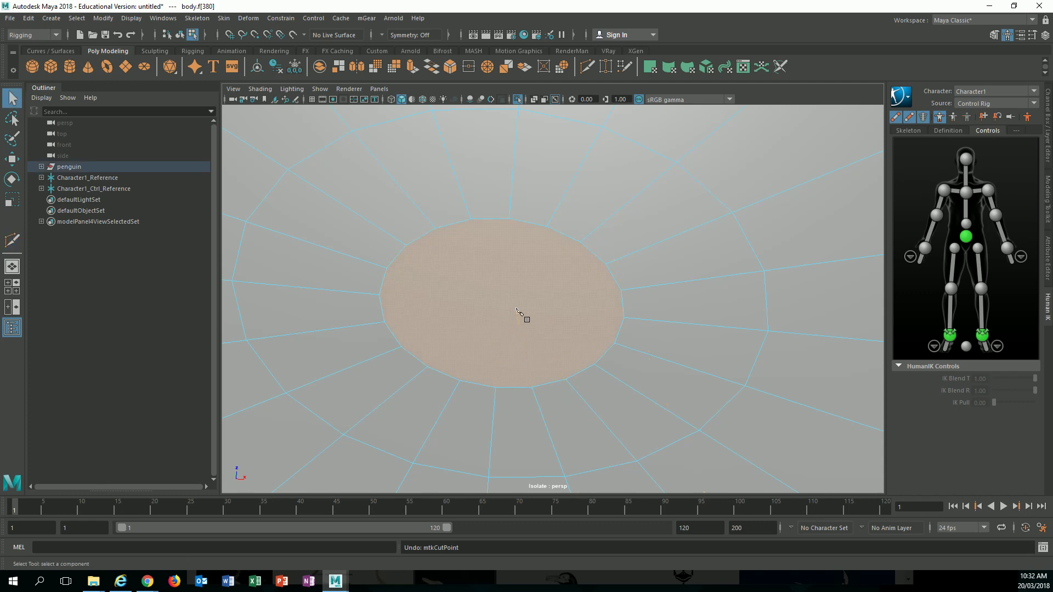
Poke the selected face at the centre of the base to split it into triangles meeting at one central vertex
{"action": "right_click", "coordinate": [516, 296], "text": "shift"}
{"action": "right_click_drag", "start_coordinate": [514, 296], "coordinate": [534, 287], "text": "shift"}
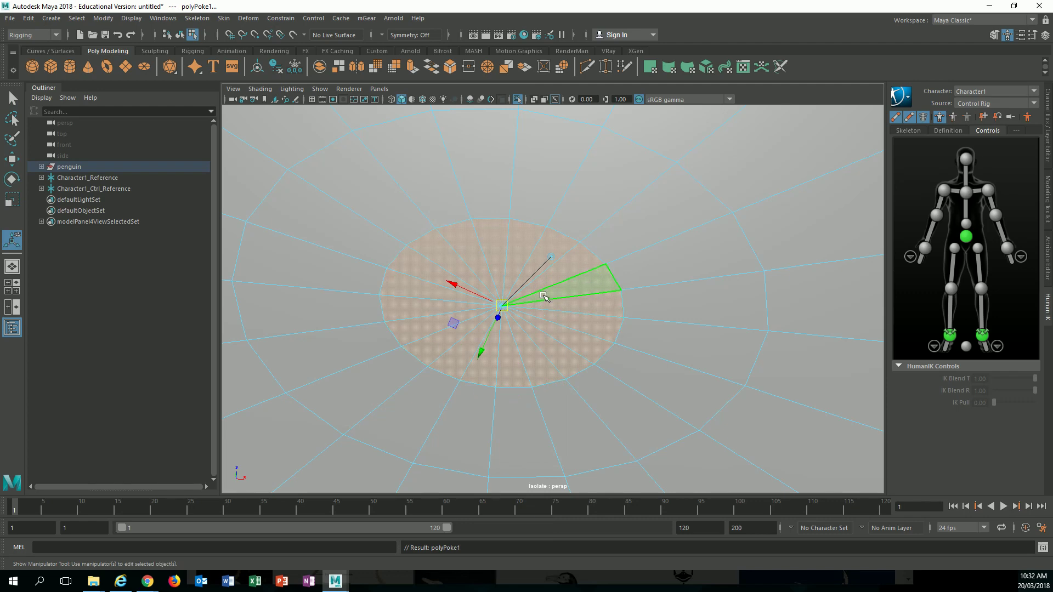
{"action": "left_click_drag", "start_coordinate": [560, 295], "coordinate": [554, 306], "text": "alt"}
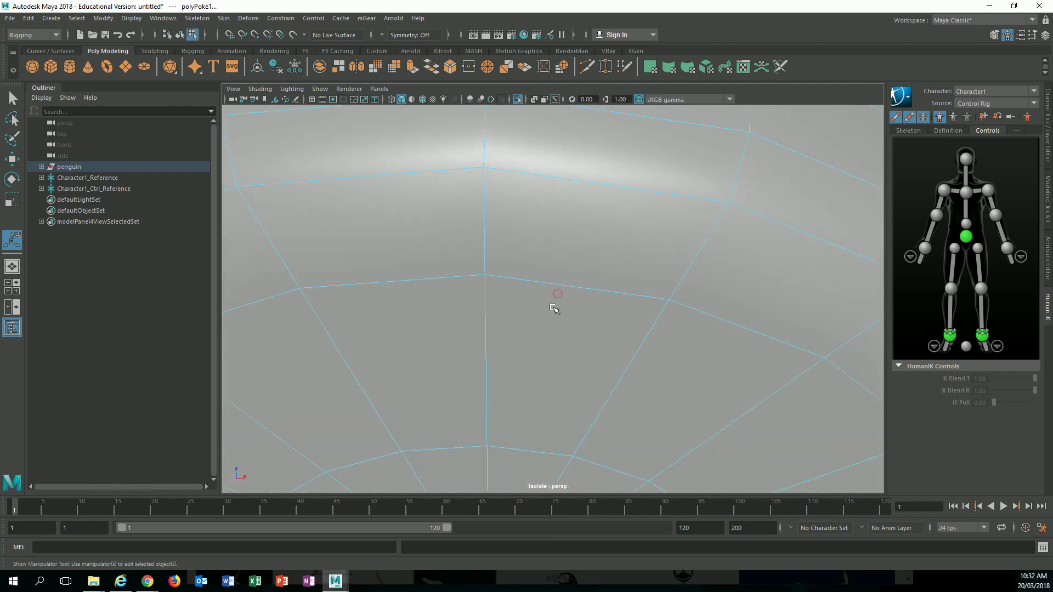
{"action": "right_click_drag", "start_coordinate": [554, 307], "coordinate": [496, 305], "text": "alt"}
{"action": "left_click_drag", "start_coordinate": [496, 305], "coordinate": [503, 347], "text": "alt"}
Return the body to object mode and delete its construction history
{"action": "right_click_drag", "start_coordinate": [529, 339], "coordinate": [561, 286]}
{"action": "left_click_drag", "start_coordinate": [563, 332], "coordinate": [559, 356], "text": "alt"}
{"action": "scroll", "coordinate": [554, 357], "scroll_direction": "up", "scroll_amount": 7}
{"action": "middle_click_drag", "start_coordinate": [554, 355], "coordinate": [584, 202], "text": "alt"}
{"action": "scroll", "coordinate": [583, 200], "scroll_direction": "down", "scroll_amount": 7}
{"action": "left_click_drag", "start_coordinate": [550, 317], "coordinate": [549, 297], "text": "alt"}
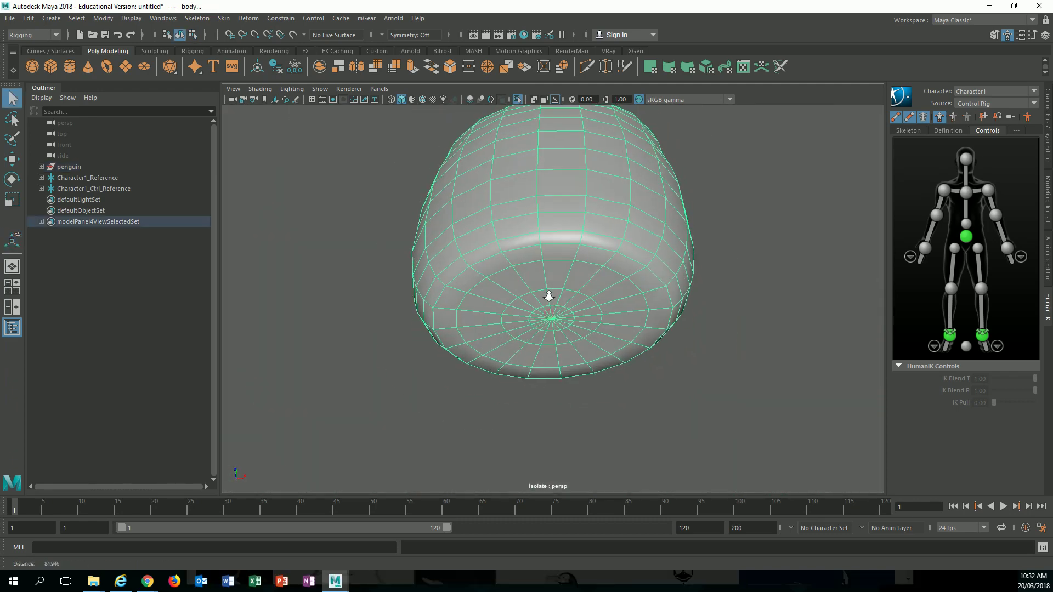
{"action": "right_click_drag", "start_coordinate": [550, 300], "coordinate": [594, 308], "text": "alt"}
{"action": "left_click_drag", "start_coordinate": [548, 156], "coordinate": [545, 337], "text": "alt"}
{"action": "right_click_drag", "start_coordinate": [558, 299], "coordinate": [496, 283], "text": "alt"}
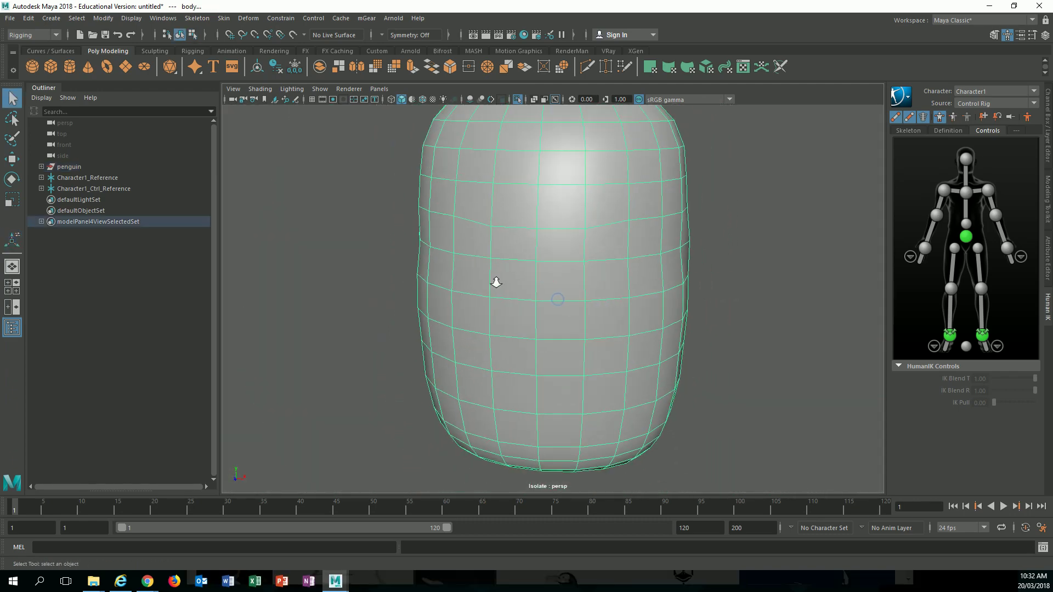
{"action": "left_click", "coordinate": [29, 19]}
{"action": "mouse_move", "coordinate": [82, 147]}
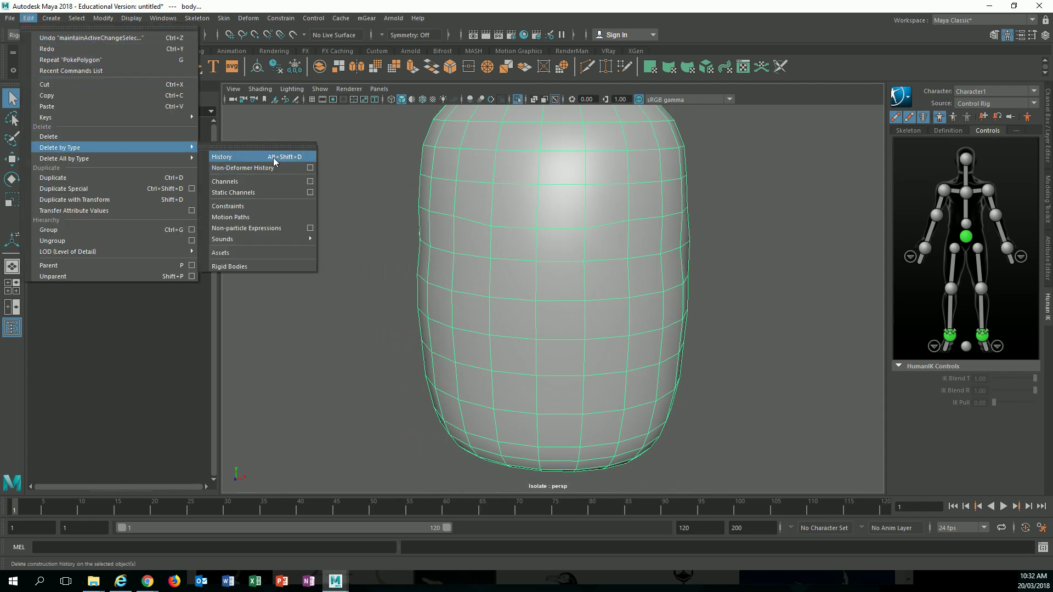
{"action": "left_click", "coordinate": [305, 158]}
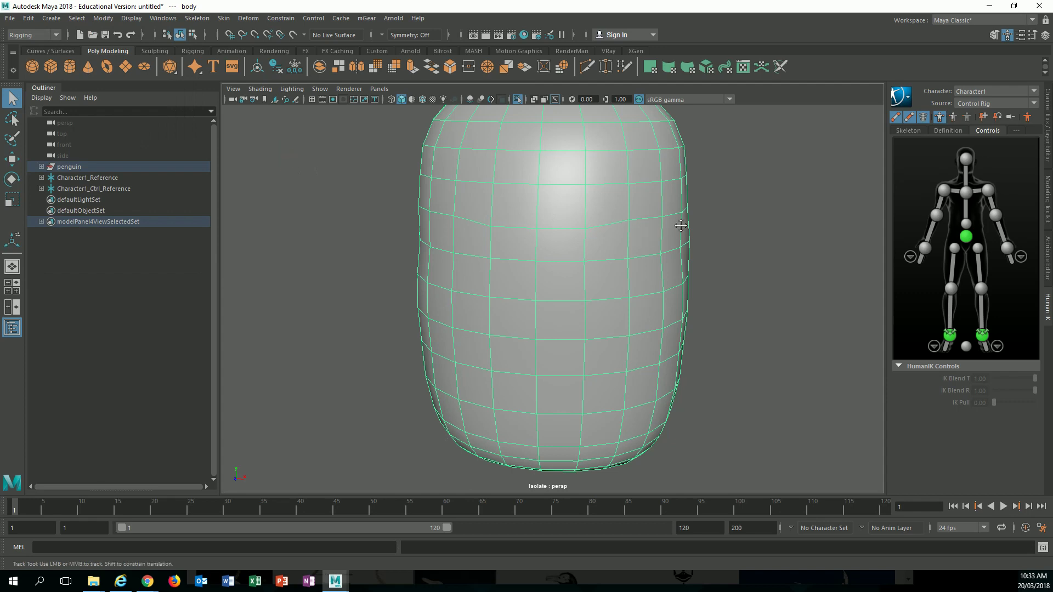
Show the body's channel values, expand the penguin group and freeze the body's transformations
{"action": "left_click", "coordinate": [1047, 157]}
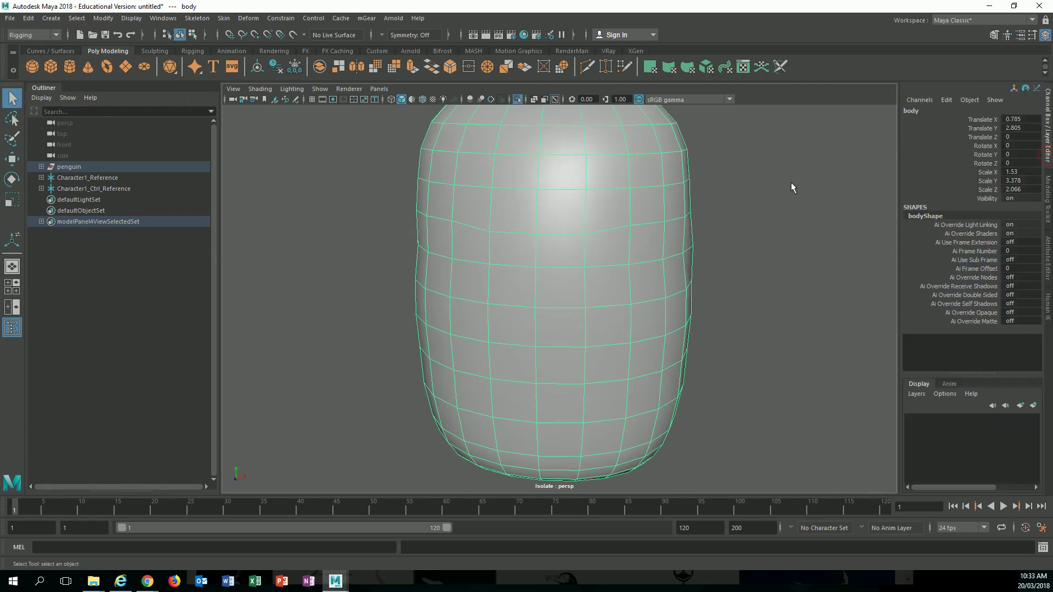
{"action": "key", "text": "f"}
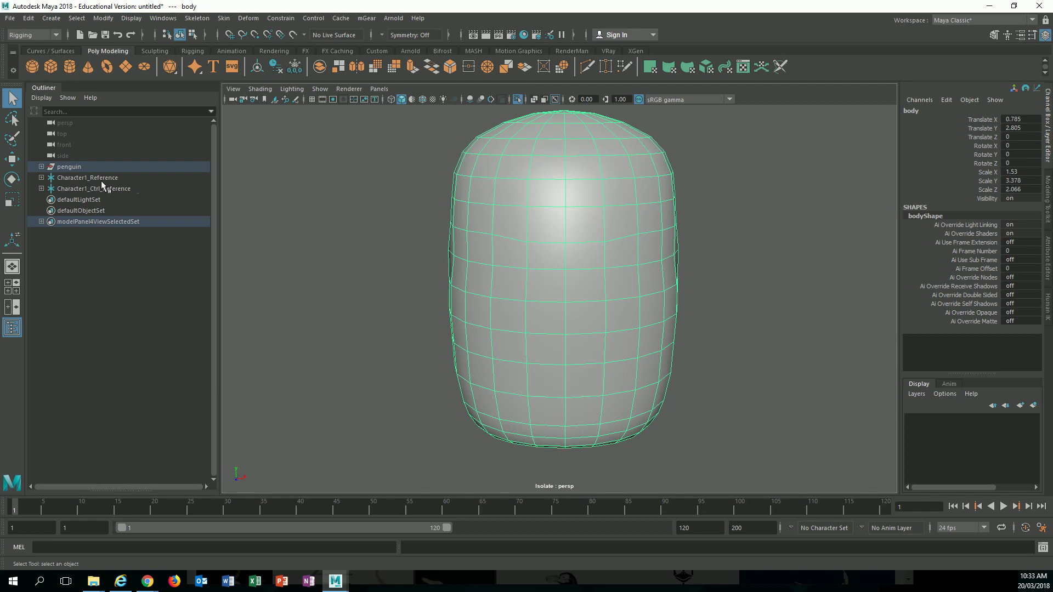
{"action": "left_click", "coordinate": [41, 166]}
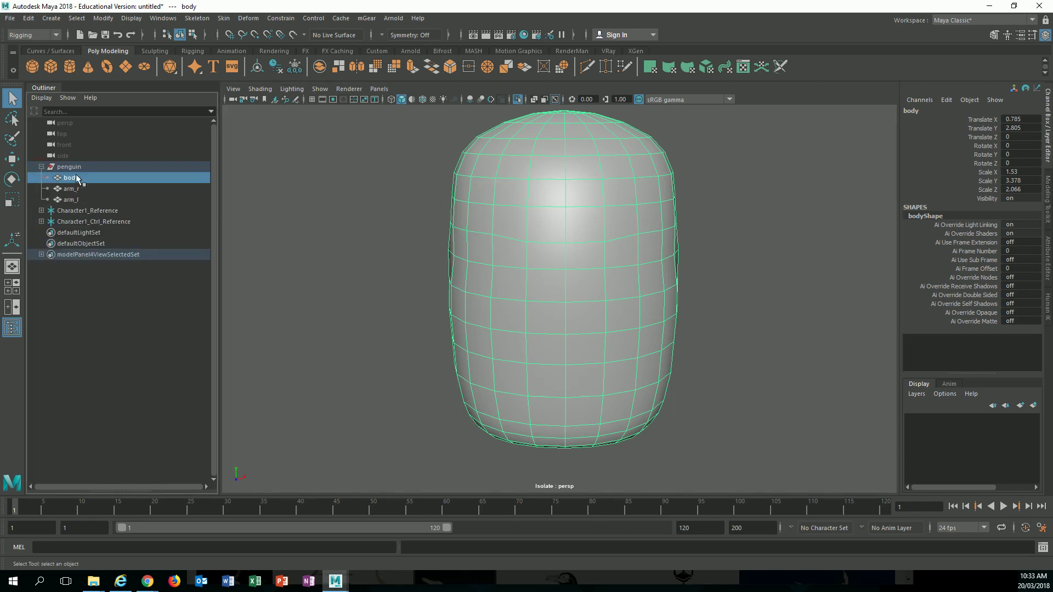
{"action": "left_click", "coordinate": [111, 21]}
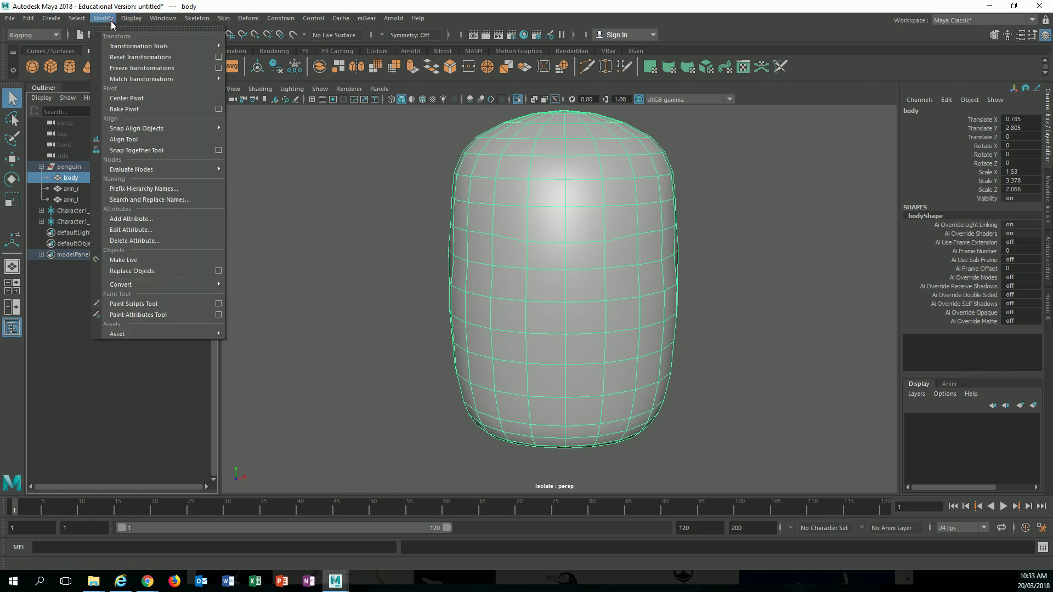
{"action": "left_click", "coordinate": [128, 68]}
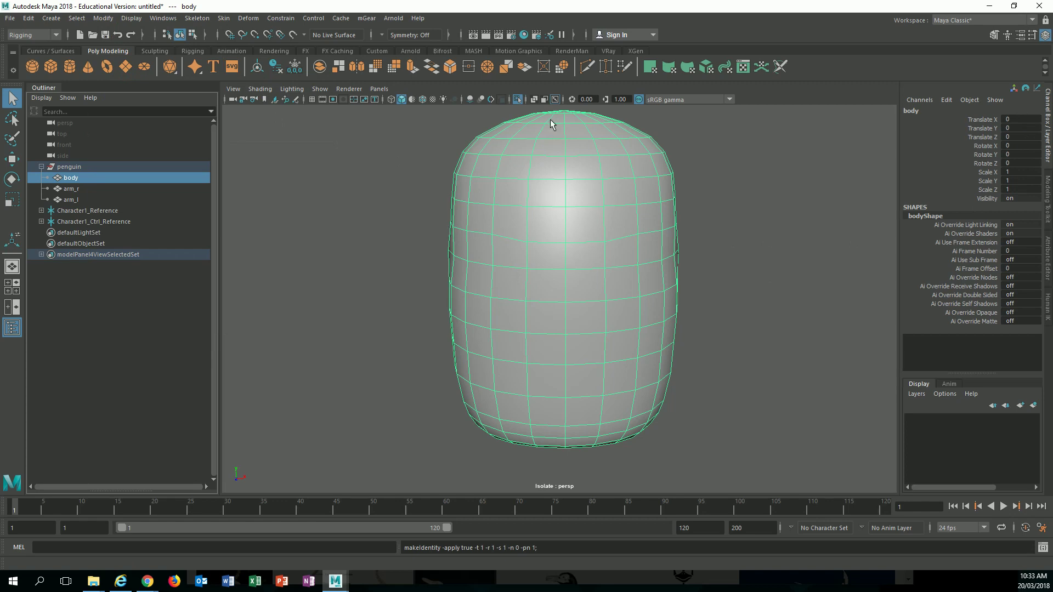
Add shortcuts for Freeze Transformations and Delete by Type History to the Custom shelf
{"action": "left_click", "coordinate": [378, 51]}
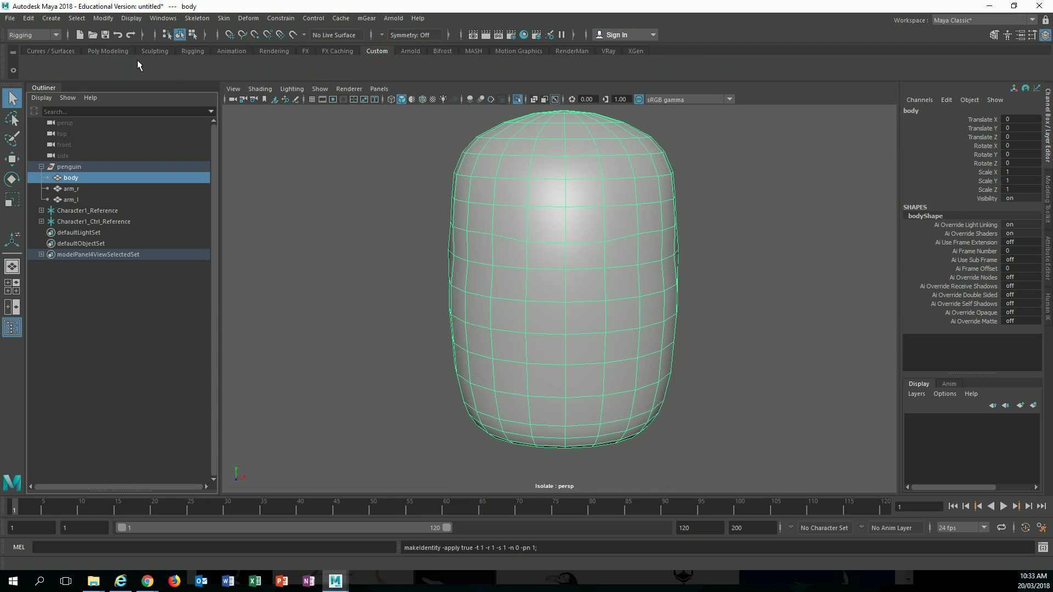
{"action": "left_click", "coordinate": [103, 18]}
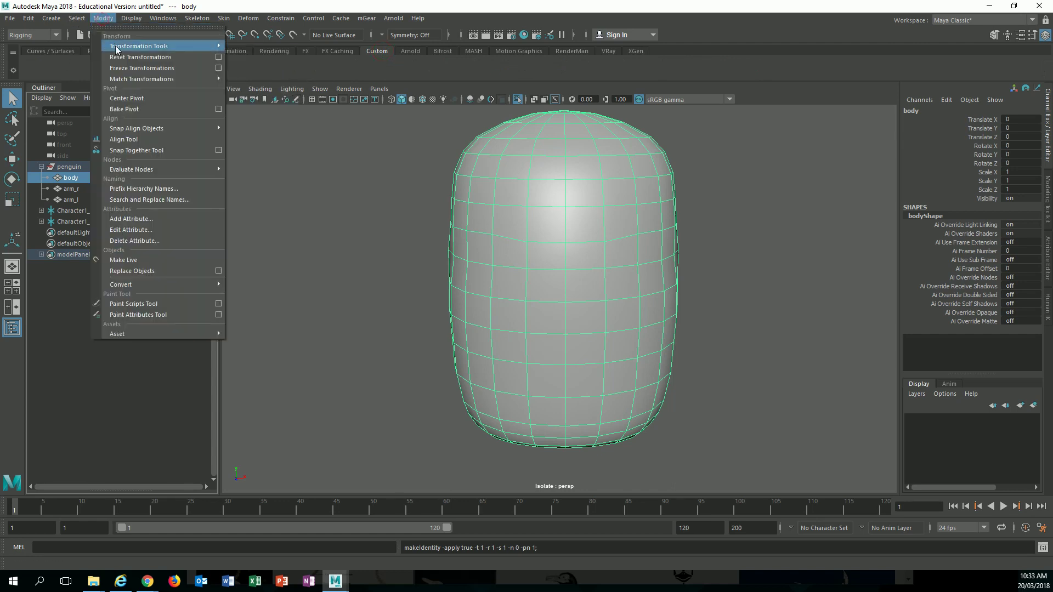
{"action": "left_click", "coordinate": [144, 68], "text": "ctrl+shift"}
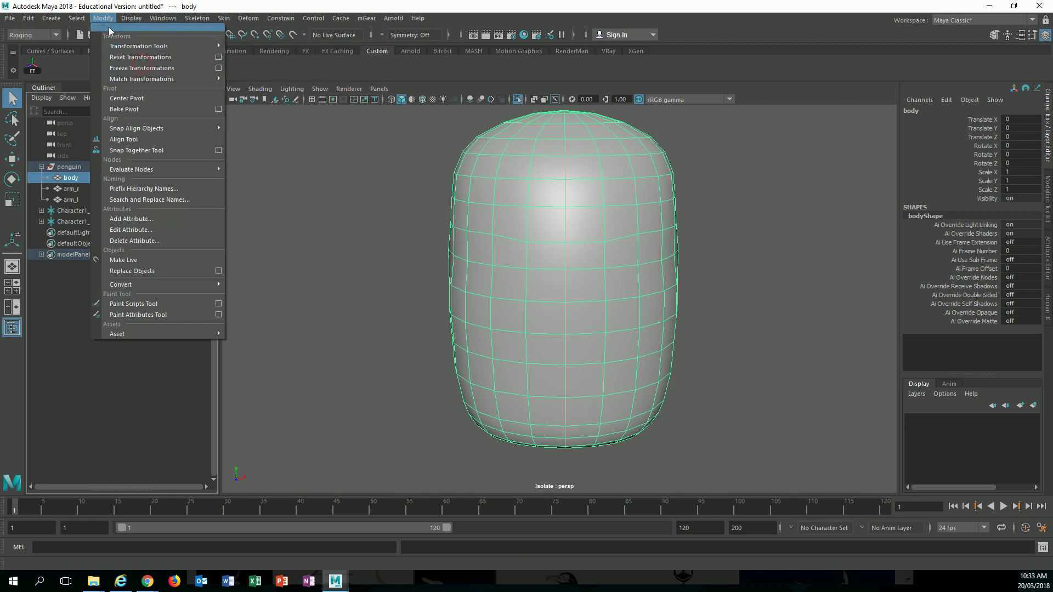
{"action": "mouse_move", "coordinate": [28, 20]}
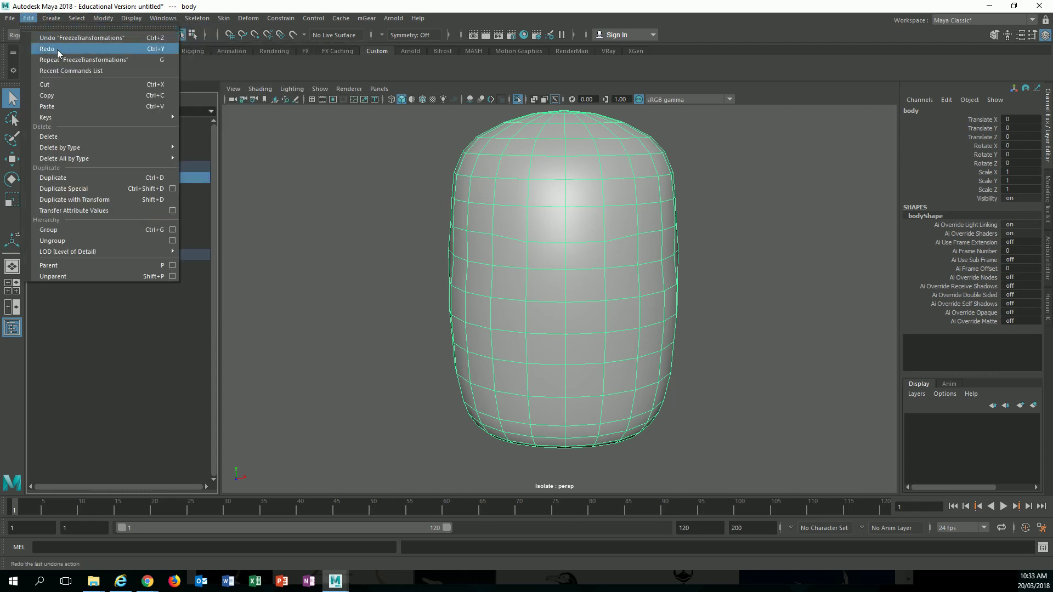
{"action": "mouse_move", "coordinate": [80, 147]}
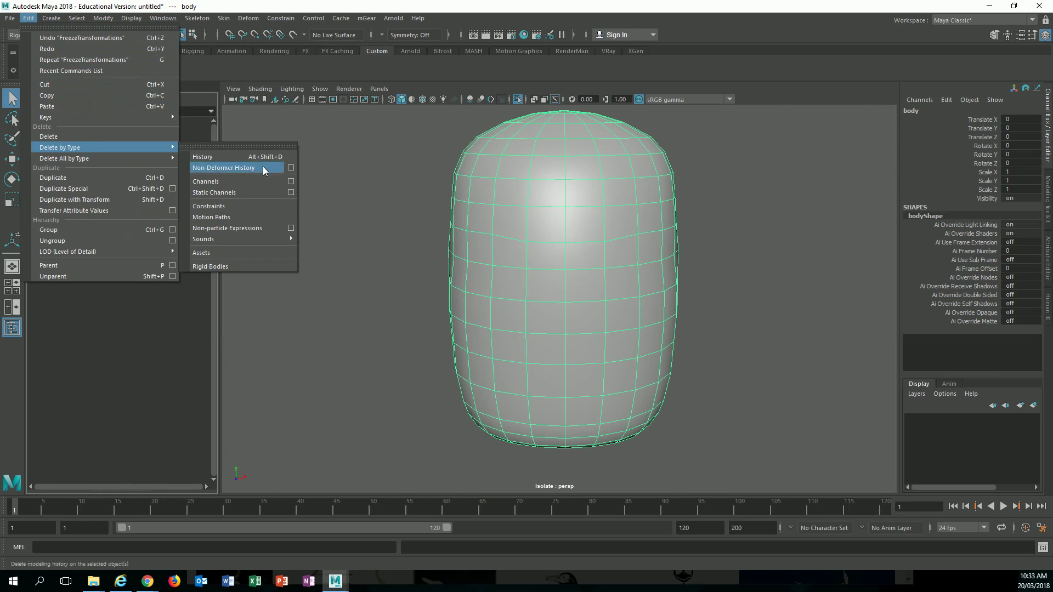
{"action": "left_click", "coordinate": [367, 149]}
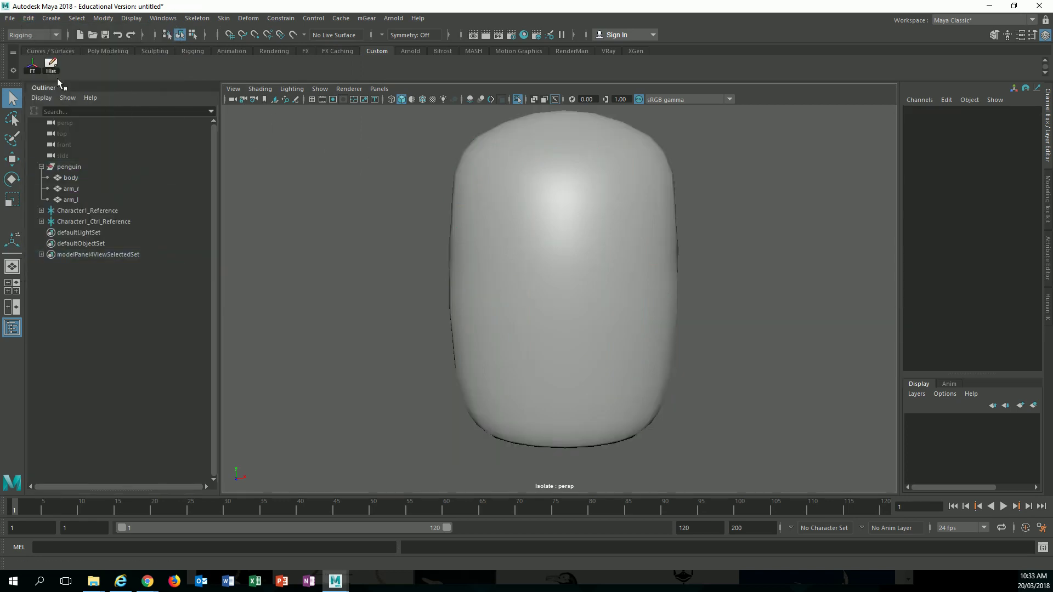
Apply the new FT and Hist shortcuts to the body, leaving the body selected
{"action": "left_click", "coordinate": [515, 251]}
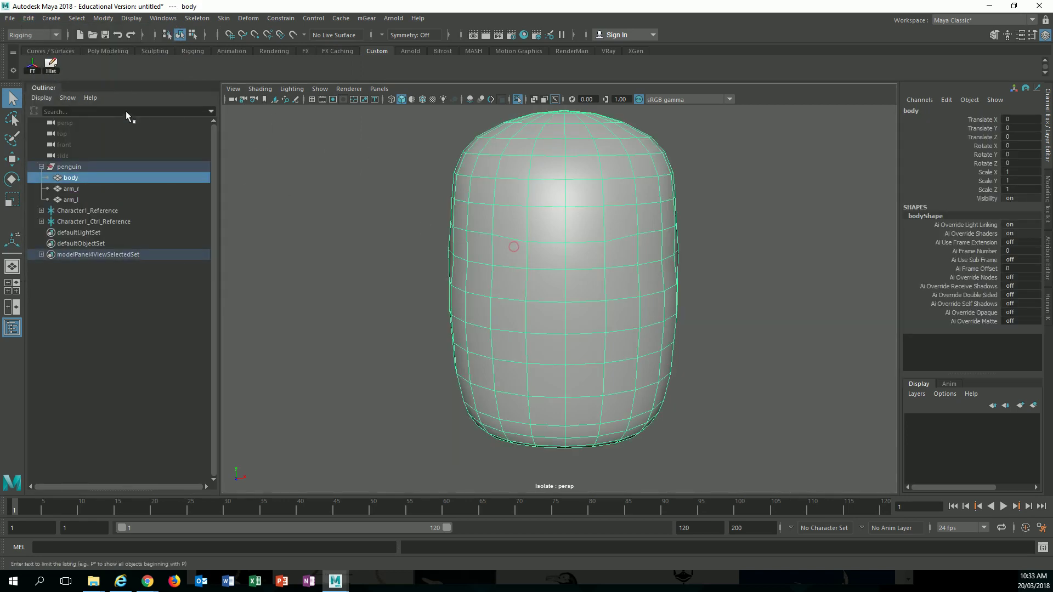
{"action": "left_click", "coordinate": [32, 67]}
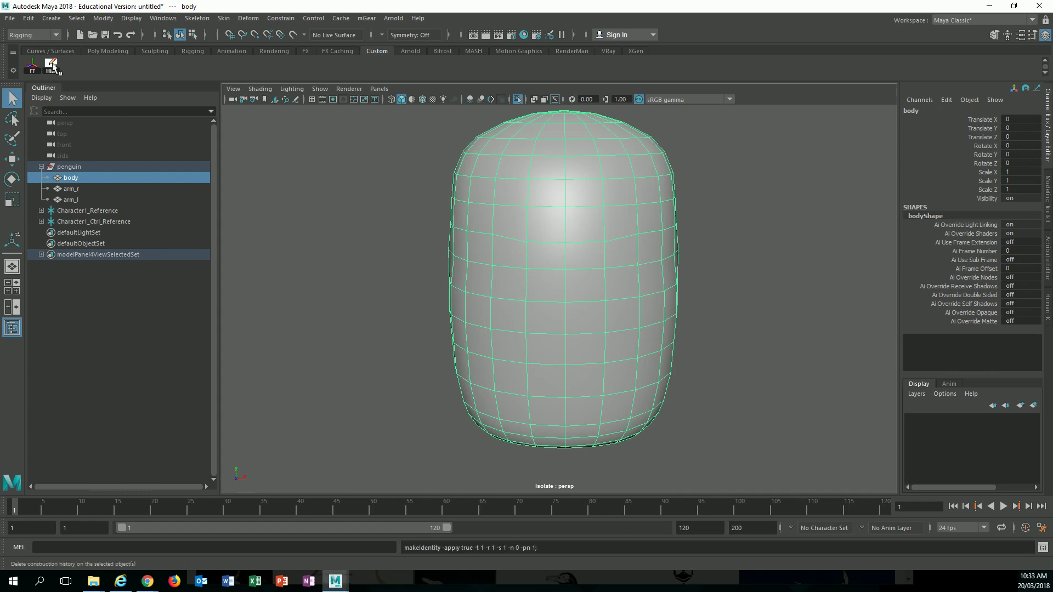
{"action": "left_click", "coordinate": [51, 66]}
{"action": "left_click", "coordinate": [380, 207]}
{"action": "left_click", "coordinate": [493, 234]}
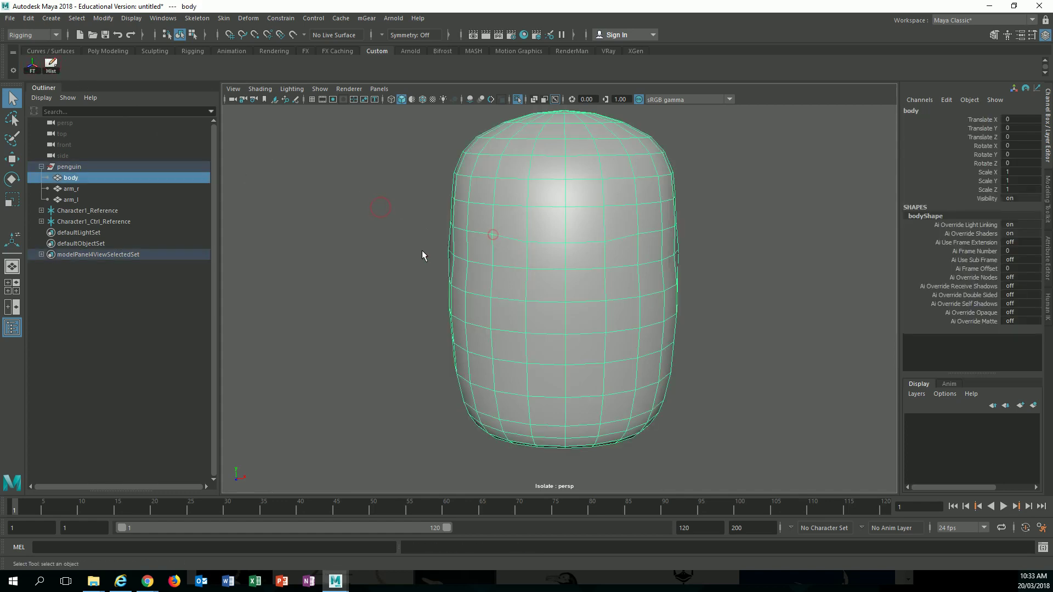
End the body's isolation to show the whole rigged penguin, and expand the Character1_Ctrl_Reference hierarchy
{"action": "key", "text": "ctrl+1"}
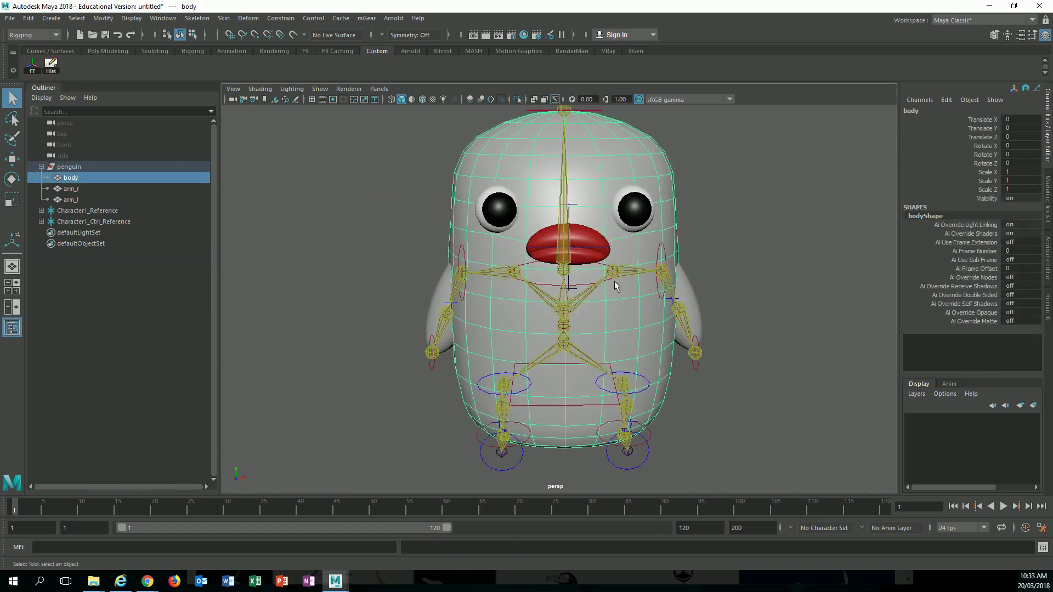
{"action": "left_click_drag", "start_coordinate": [615, 286], "coordinate": [598, 281], "text": "alt"}
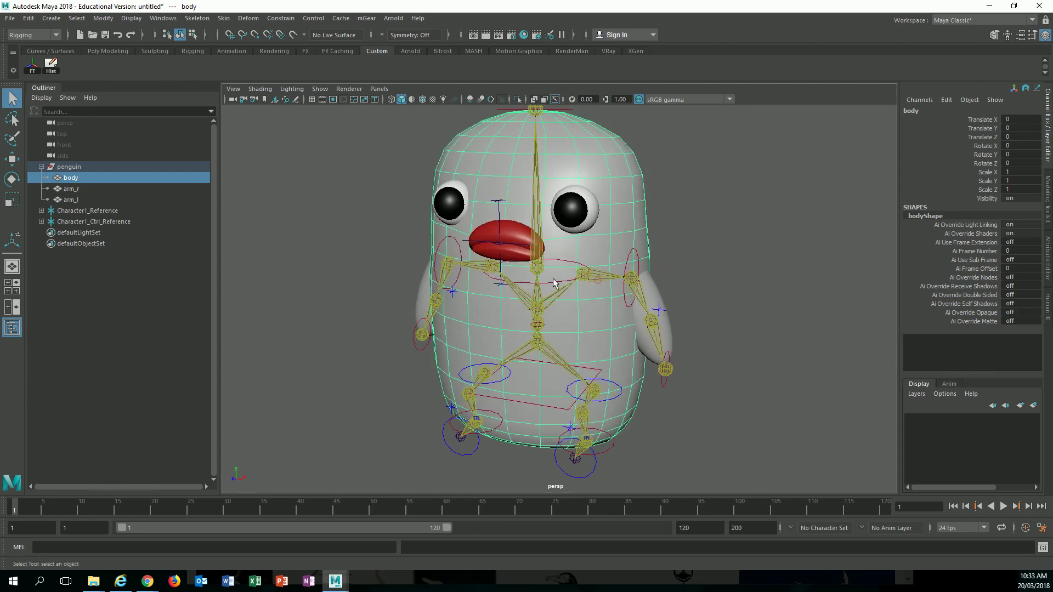
{"action": "left_click", "coordinate": [42, 222]}
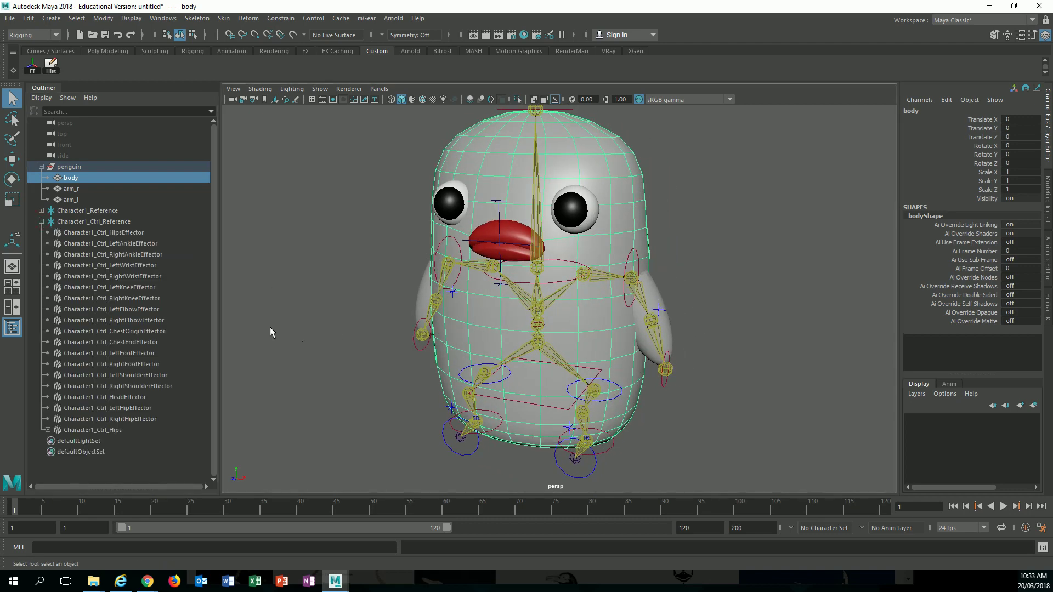
{"action": "left_click_drag", "start_coordinate": [270, 327], "coordinate": [252, 309], "text": "alt"}
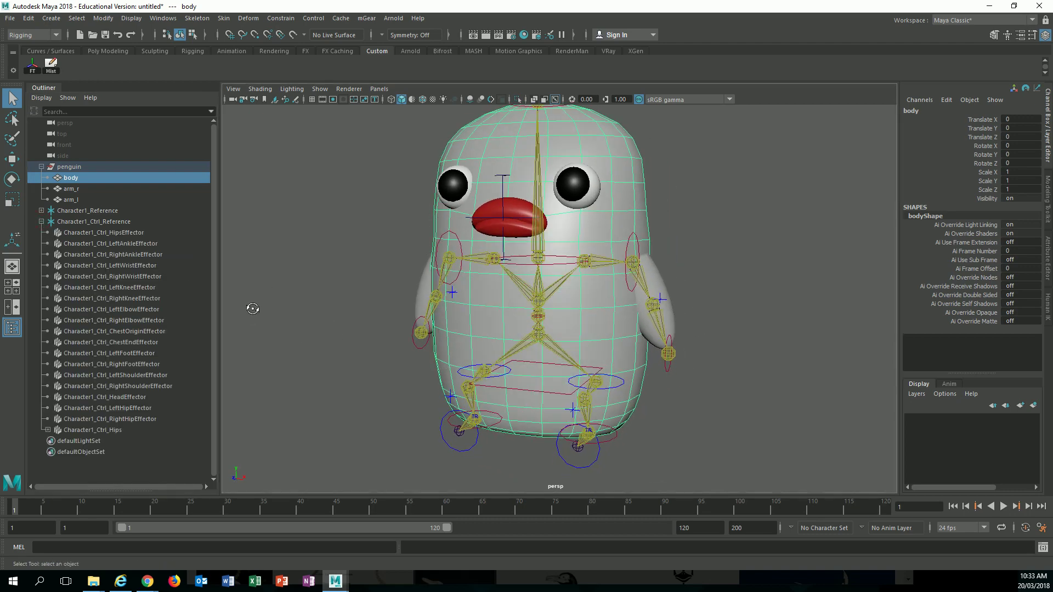
Try to bind the body to the skeleton with Bind Skin, using Character1_Reference and the body as the selection
{"action": "left_click", "coordinate": [95, 215]}
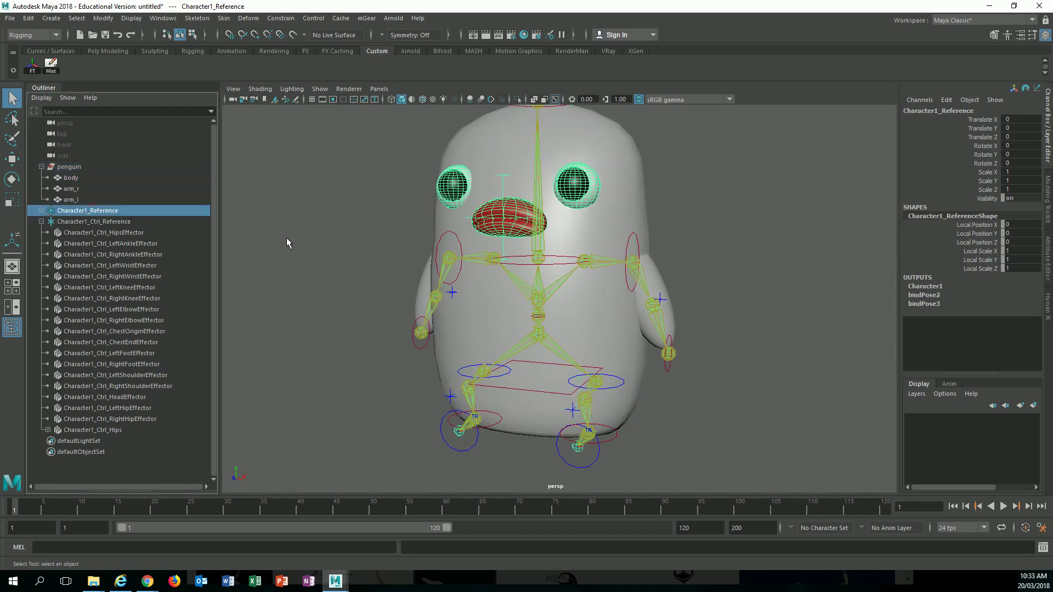
{"action": "left_click", "coordinate": [42, 211]}
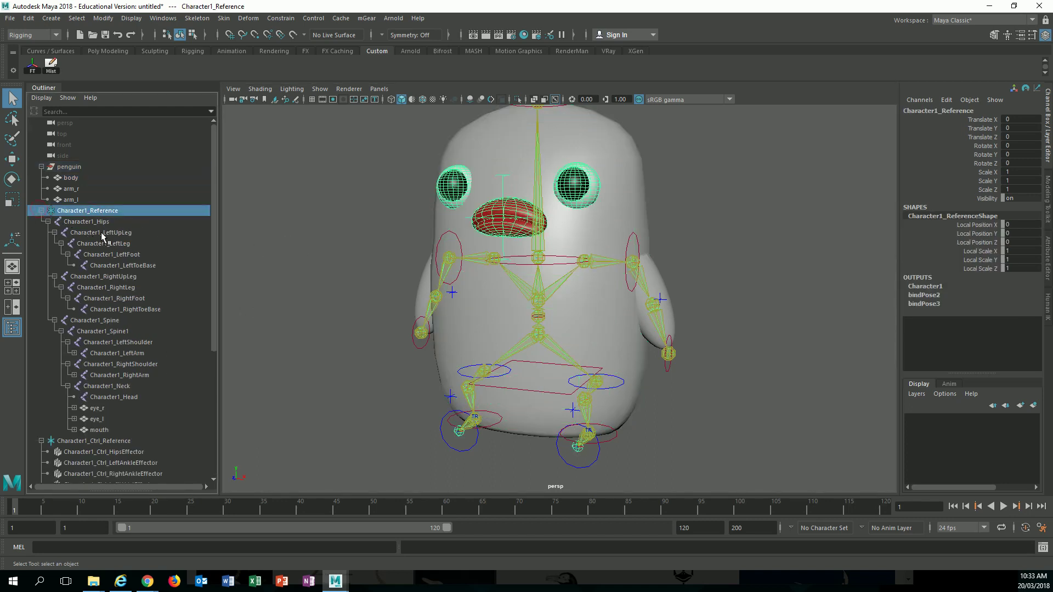
{"action": "left_click", "coordinate": [641, 374], "text": "shift"}
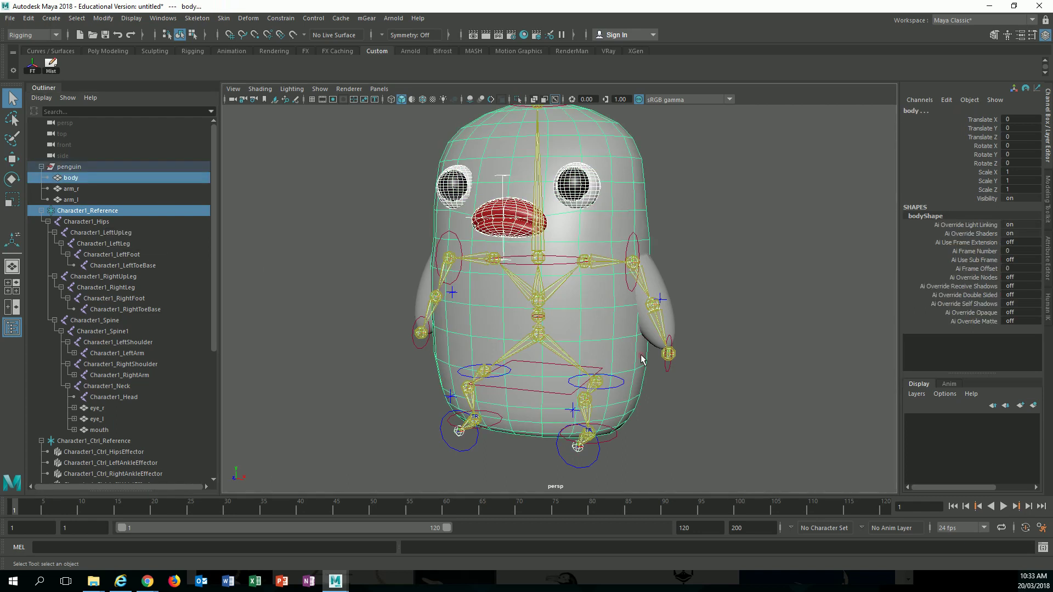
{"action": "left_click", "coordinate": [223, 18]}
{"action": "left_click", "coordinate": [247, 47]}
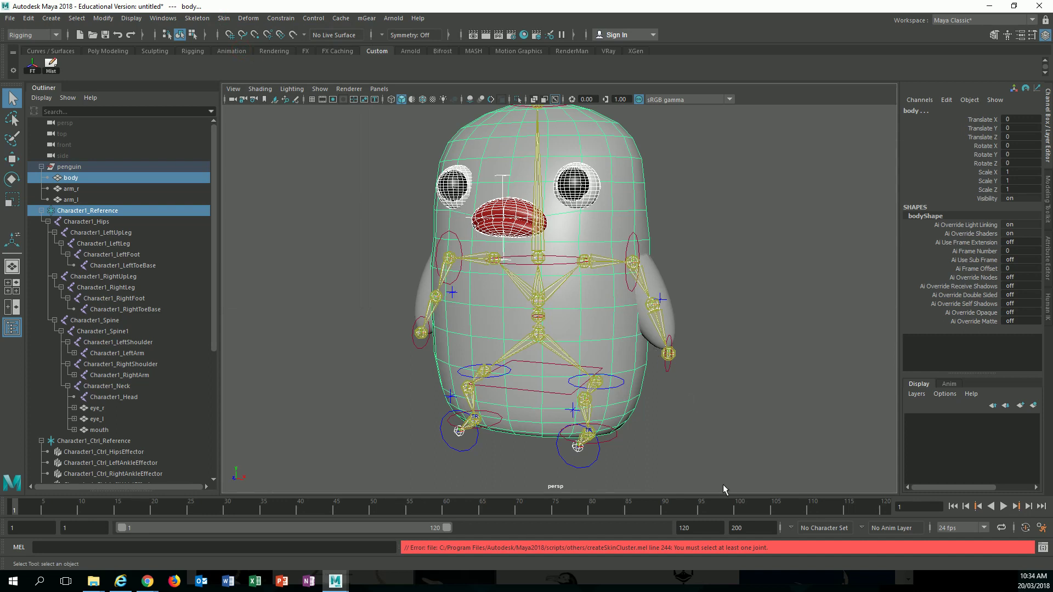
Bind the body to Character1_Hips with Bind Skin set to Joint hierarchy and the Geodesic Voxel method
{"action": "left_click", "coordinate": [623, 359]}
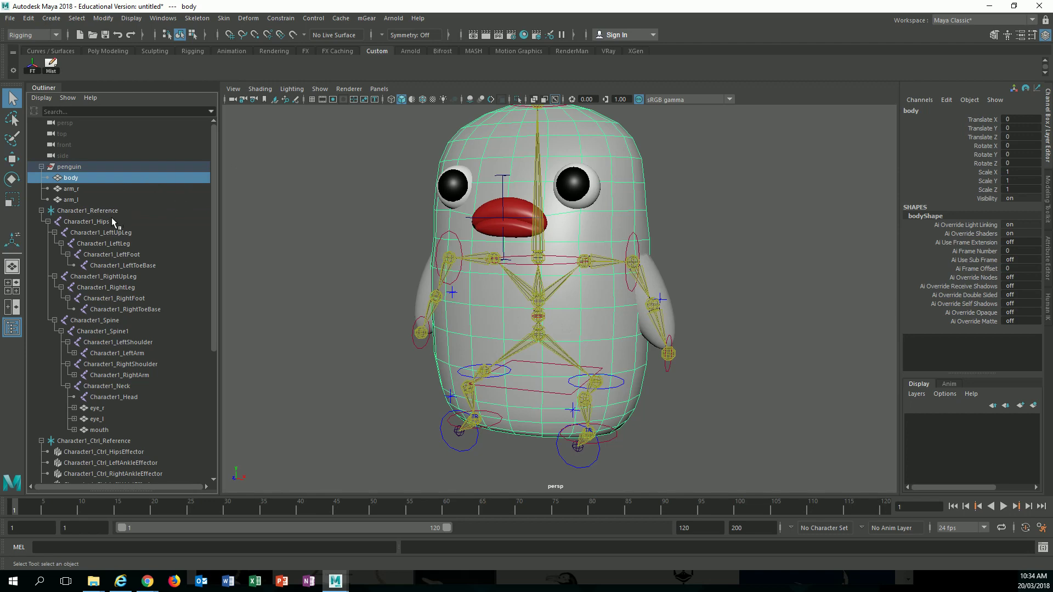
{"action": "left_click", "coordinate": [86, 222], "text": "ctrl"}
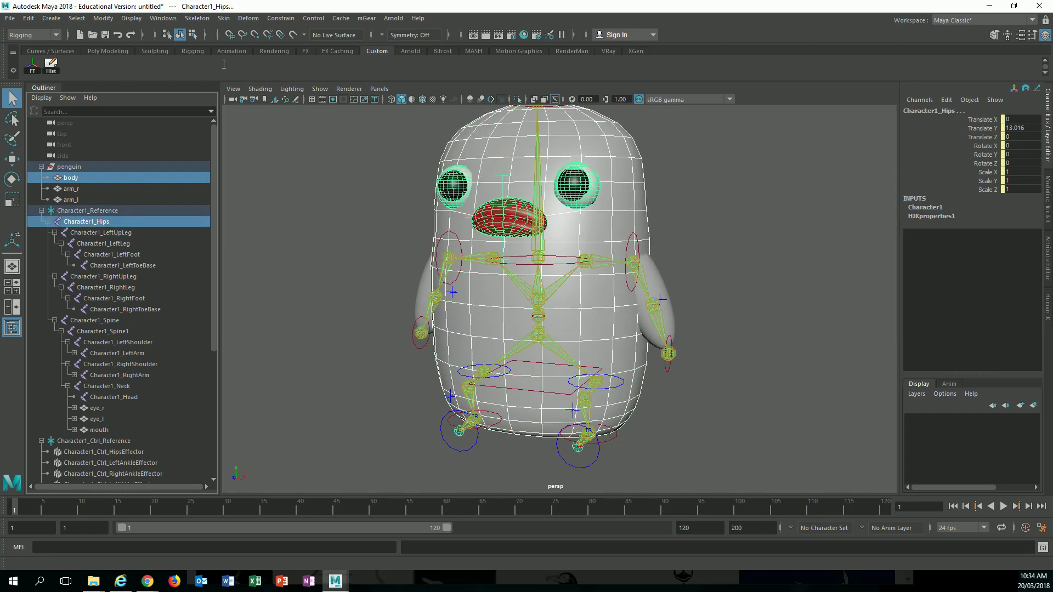
{"action": "left_click", "coordinate": [224, 19]}
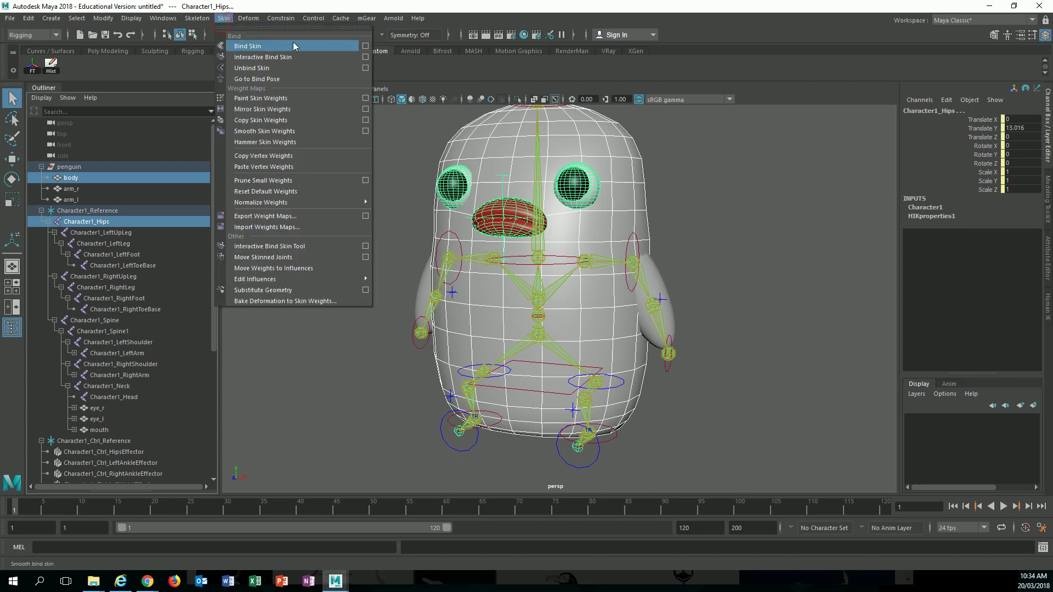
{"action": "left_click", "coordinate": [364, 48]}
{"action": "left_click", "coordinate": [835, 174]}
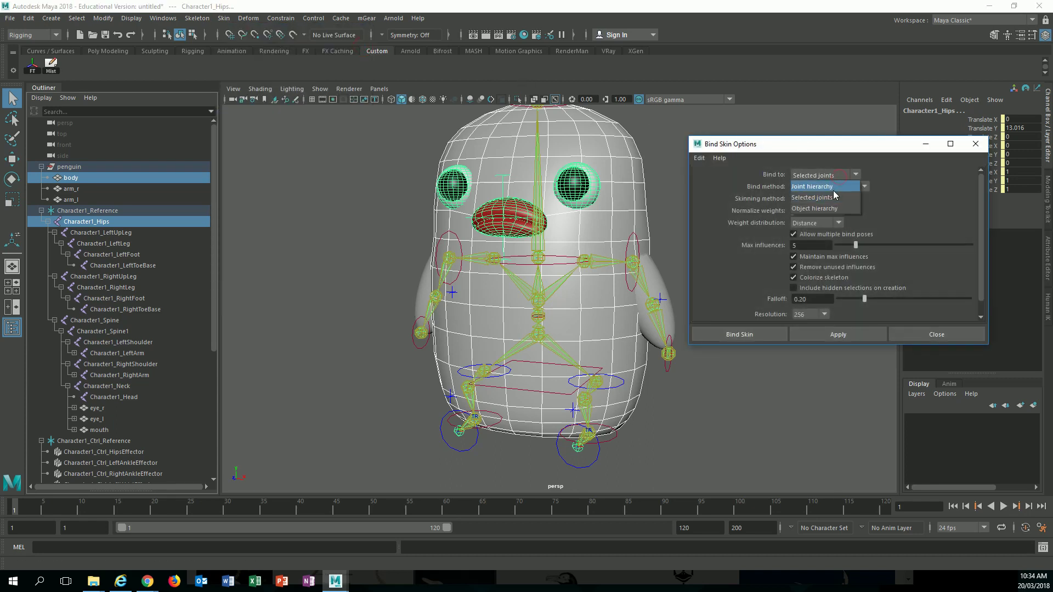
{"action": "left_click", "coordinate": [834, 189]}
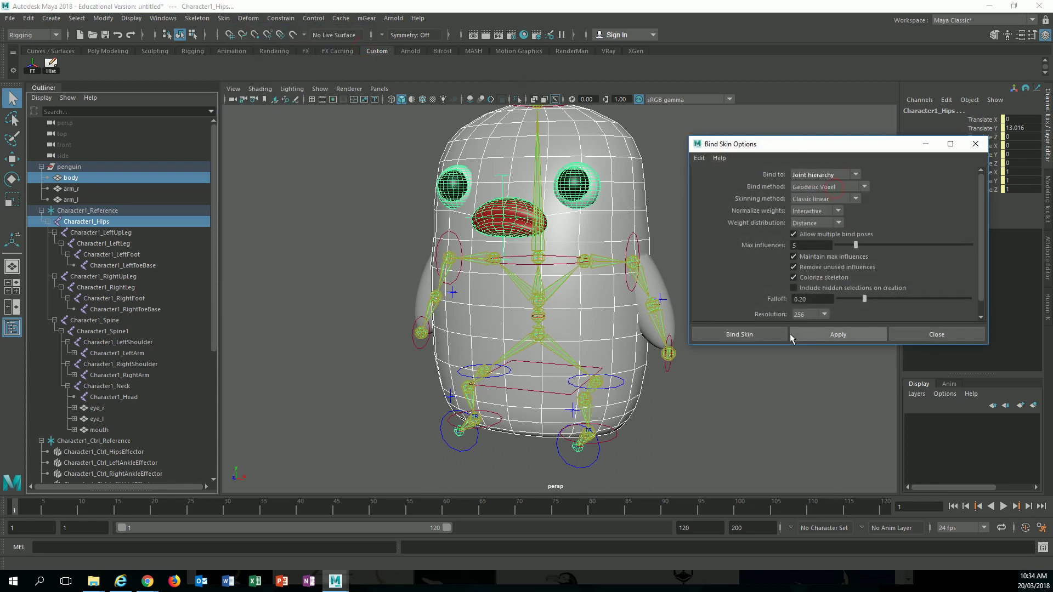
{"action": "left_click", "coordinate": [790, 333]}
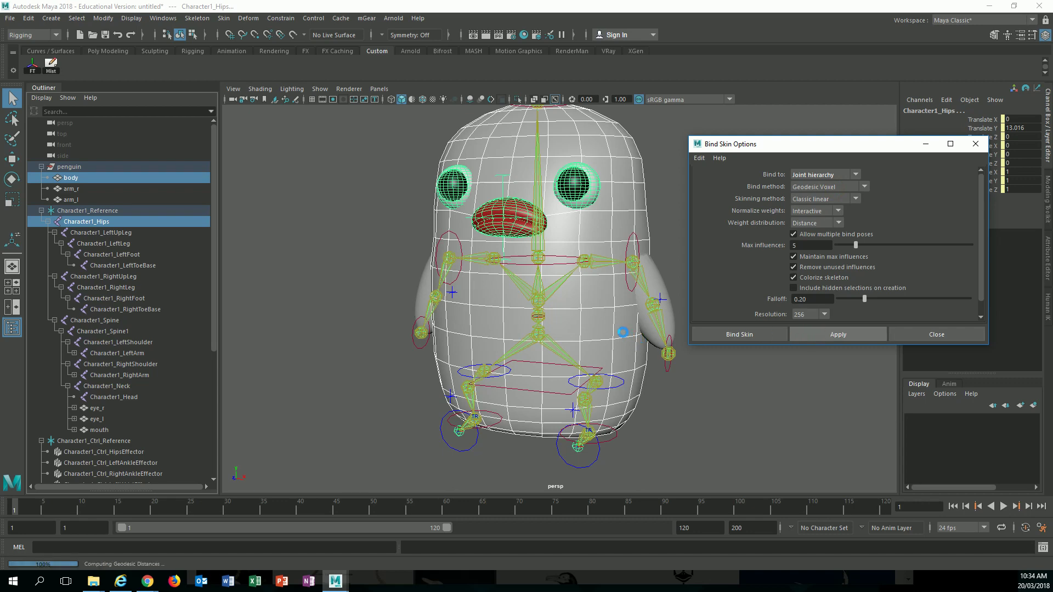
Test the bind by rotating the hips effector about -35 degrees in Y and examining the deformation on the body's underside
{"action": "middle_click_drag", "start_coordinate": [624, 331], "coordinate": [612, 338], "text": "alt"}
{"action": "mouse_move", "coordinate": [555, 363]}
{"action": "left_mouse_down", "text": "alt"}
{"action": "mouse_move", "coordinate": [578, 344]}
{"action": "mouse_move", "coordinate": [560, 341]}
{"action": "mouse_move", "coordinate": [565, 324]}
{"action": "mouse_move", "coordinate": [542, 408]}
{"action": "mouse_move", "coordinate": [546, 348]}
{"action": "left_mouse_up", "text": "alt"}
{"action": "left_click", "coordinate": [553, 356]}
{"action": "key", "text": "e"}
{"action": "right_click_drag", "start_coordinate": [546, 349], "coordinate": [587, 357], "text": "alt"}
{"action": "right_click_drag", "start_coordinate": [498, 344], "coordinate": [626, 403], "text": "alt"}
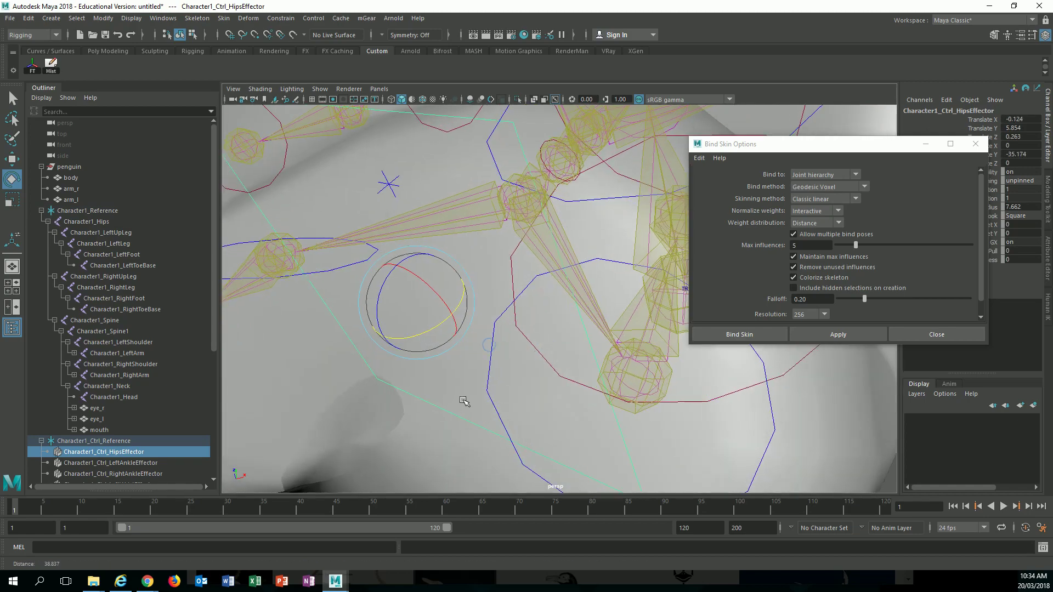
{"action": "right_click_drag", "start_coordinate": [463, 400], "coordinate": [494, 403], "text": "alt"}
{"action": "middle_click_drag", "start_coordinate": [463, 400], "coordinate": [513, 372], "text": "alt"}
{"action": "left_click", "coordinate": [446, 353]}
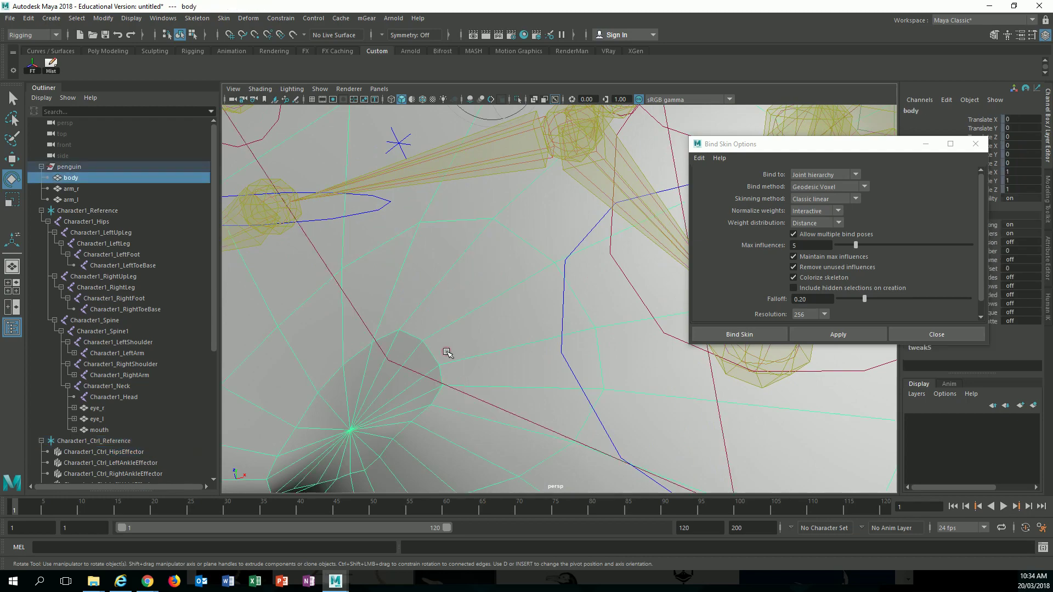
{"action": "right_click_drag", "start_coordinate": [481, 362], "coordinate": [409, 376], "text": "alt"}
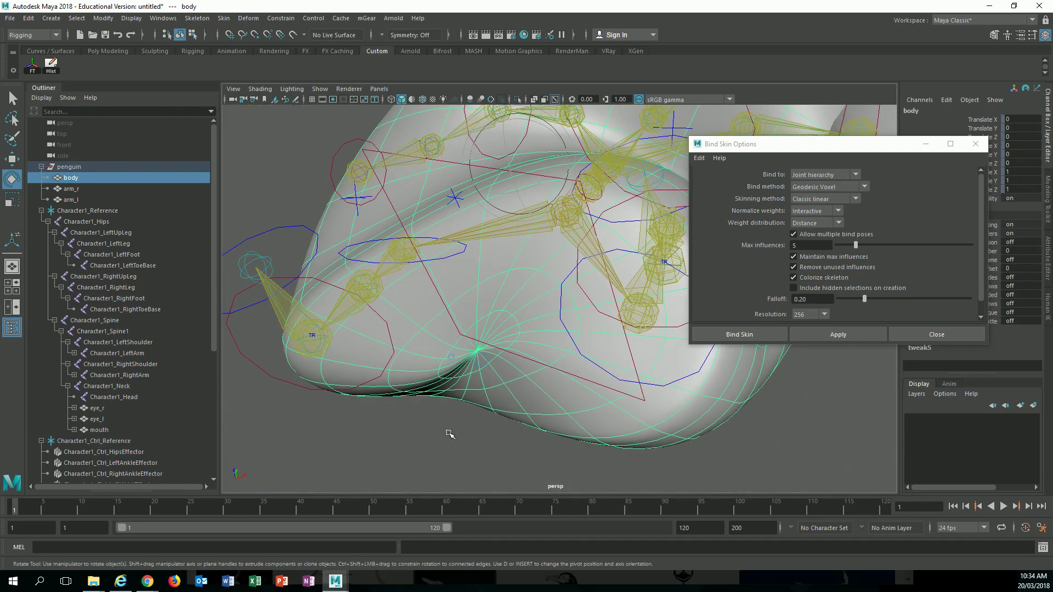
{"action": "left_click", "coordinate": [454, 436]}
{"action": "left_click_drag", "start_coordinate": [421, 426], "coordinate": [435, 460], "text": "alt"}
{"action": "right_click_drag", "start_coordinate": [472, 422], "coordinate": [425, 403], "text": "alt"}
Undo the hips effector test pose and the joint-hierarchy bind of the body
{"action": "key", "text": "ctrl+z"}
{"action": "left_click_drag", "start_coordinate": [465, 383], "coordinate": [465, 336], "text": "alt"}
{"action": "key", "text": "ctrl+z"}
{"action": "key", "text": "ctrl+z"}
{"action": "key", "text": "ctrl+z"}
{"action": "right_click_drag", "start_coordinate": [465, 336], "coordinate": [519, 351], "text": "alt"}
{"action": "left_click_drag", "start_coordinate": [518, 351], "coordinate": [530, 370], "text": "alt"}
{"action": "middle_click_drag", "start_coordinate": [589, 322], "coordinate": [573, 282], "text": "alt"}
{"action": "left_click_drag", "start_coordinate": [573, 282], "coordinate": [571, 316], "text": "alt"}
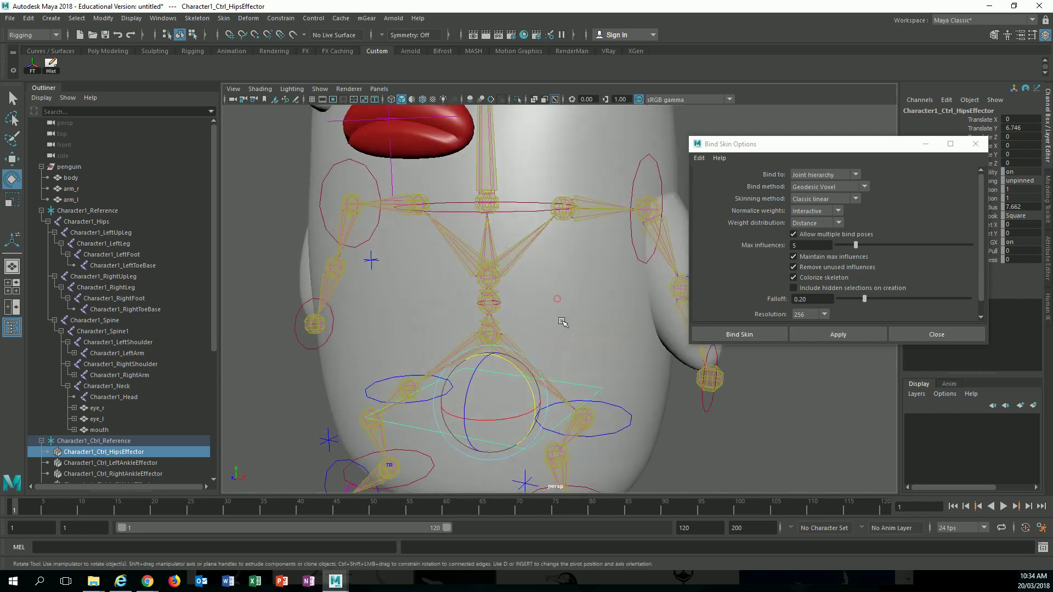
{"action": "key", "text": "ctrl+z"}
{"action": "key", "text": "ctrl+z"}
{"action": "key", "text": "ctrl+z"}
{"action": "key", "text": "ctrl+z"}
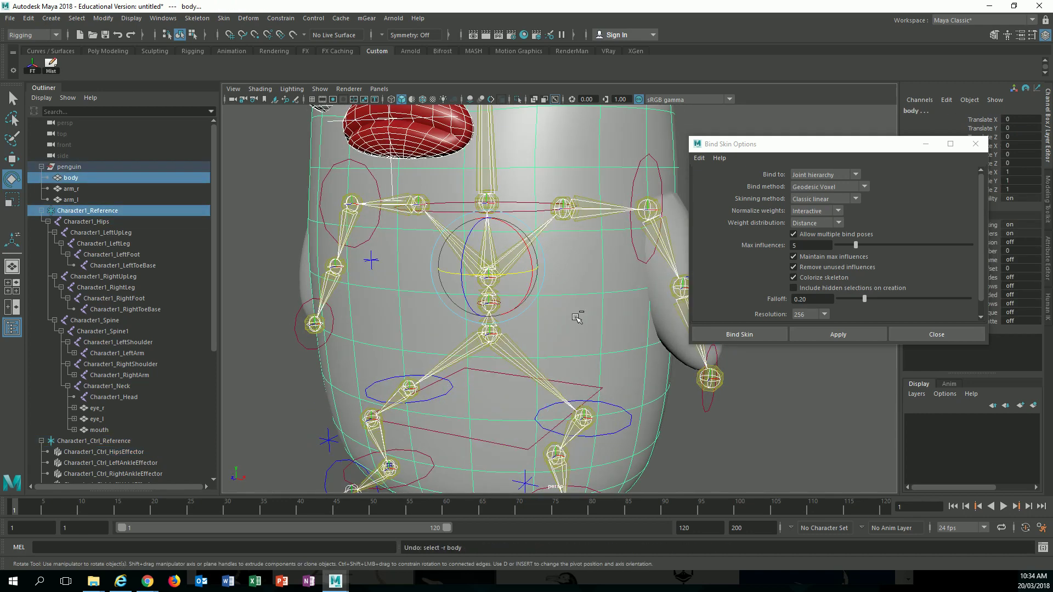
{"action": "key", "text": "ctrl+z"}
{"action": "key", "text": "ctrl+z"}
{"action": "key", "text": "ctrl+z"}
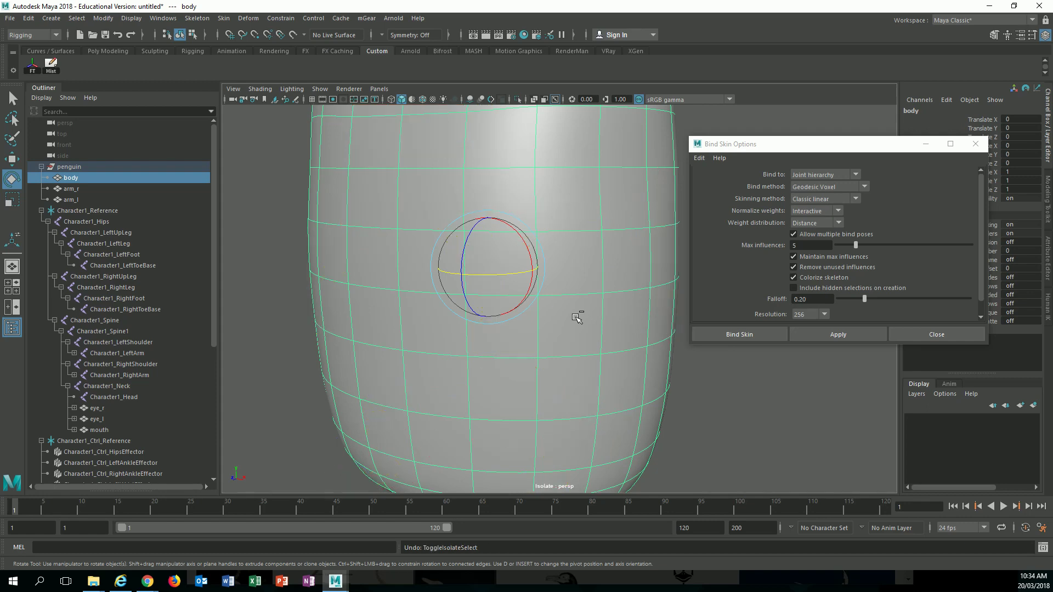
{"action": "key", "text": "ctrl+z"}
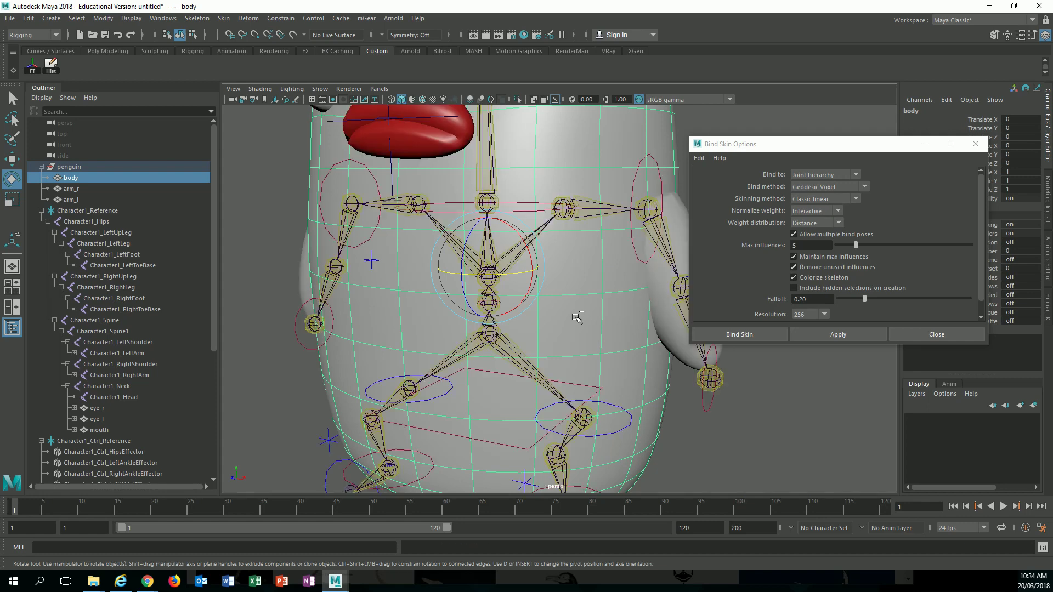
Set the Bind Skin target to Selected joints and hide the Character1_Ctrl_Reference control rig
{"action": "scroll", "coordinate": [603, 330], "scroll_direction": "down", "scroll_amount": 3}
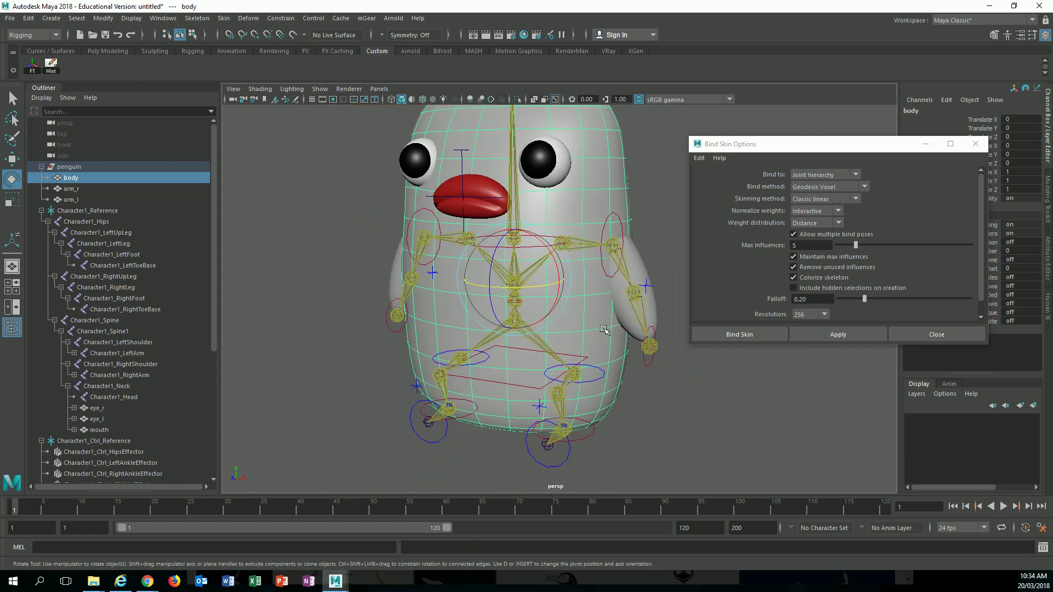
{"action": "left_click", "coordinate": [822, 174]}
{"action": "left_click", "coordinate": [823, 191]}
{"action": "left_click_drag", "start_coordinate": [338, 296], "coordinate": [352, 294], "text": "alt"}
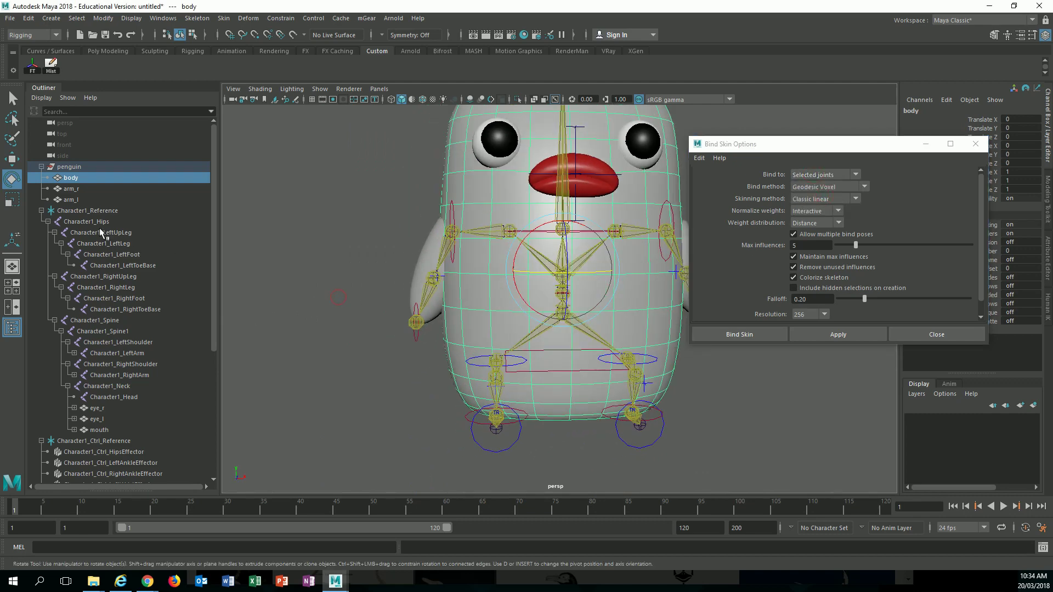
{"action": "middle_click_drag", "start_coordinate": [419, 309], "coordinate": [299, 305], "text": "alt"}
{"action": "scroll", "coordinate": [299, 305], "scroll_direction": "up", "scroll_amount": 1}
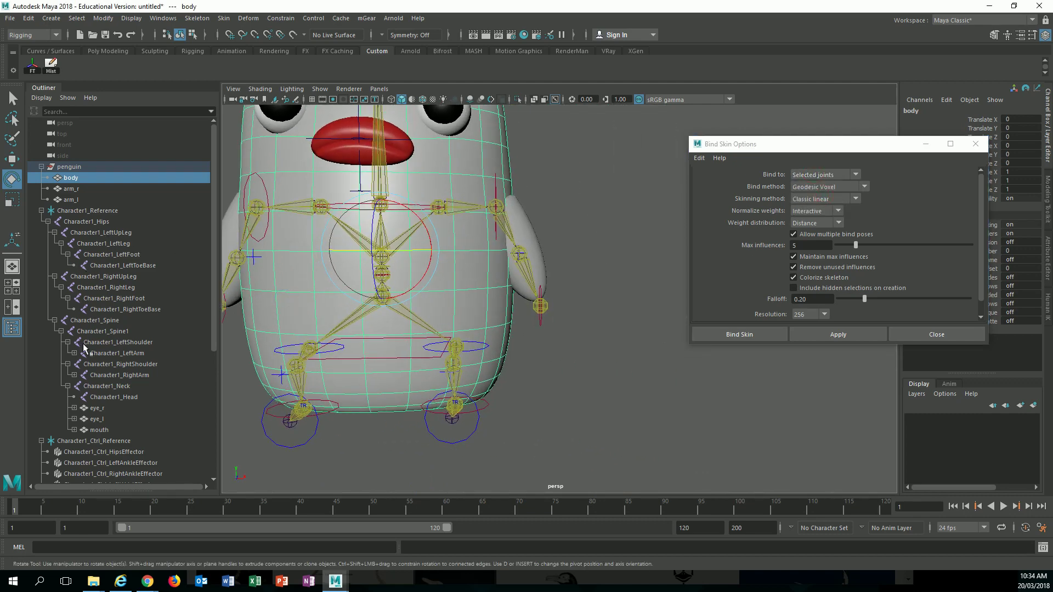
{"action": "left_click", "coordinate": [99, 441]}
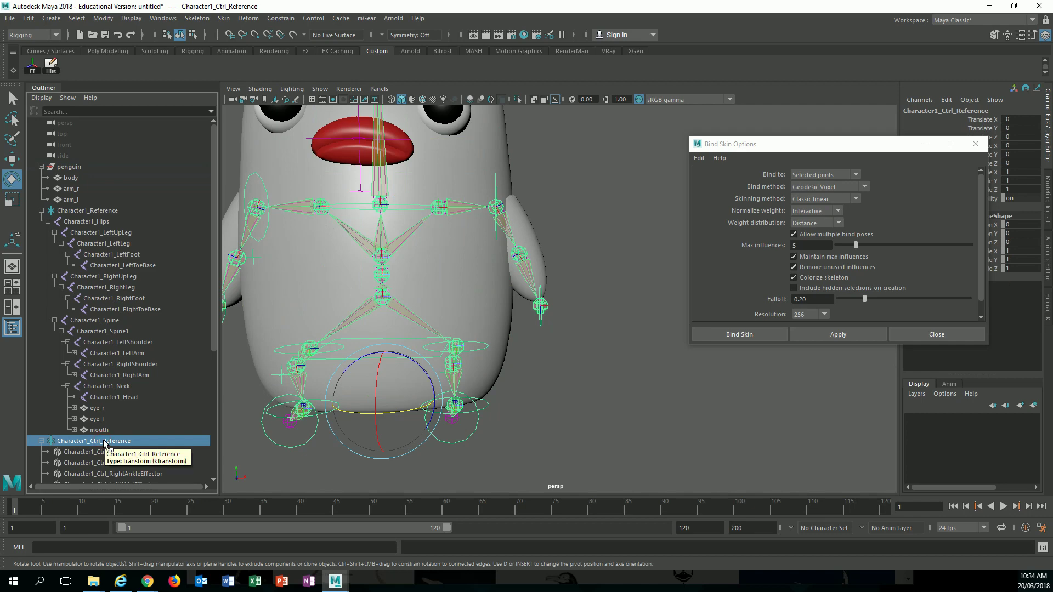
{"action": "key", "text": "ctrl+h"}
Select the hips, both spine joints, left and right shoulders, neck and head joints of the skeleton together
{"action": "left_click", "coordinate": [383, 299]}
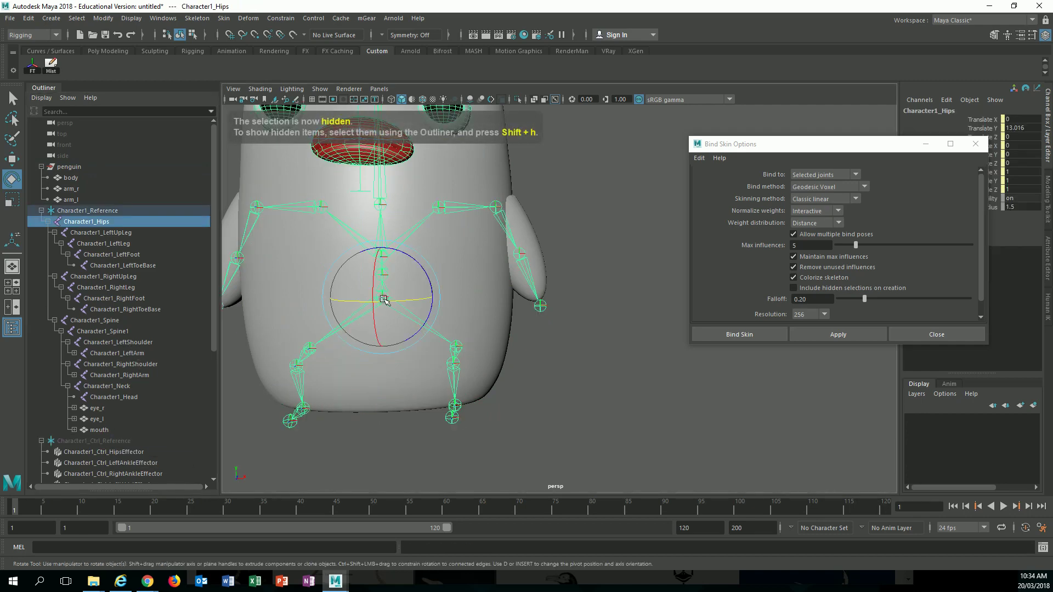
{"action": "key", "text": "q"}
{"action": "left_click", "coordinate": [385, 277], "text": "shift"}
{"action": "left_click", "coordinate": [384, 258], "text": "shift"}
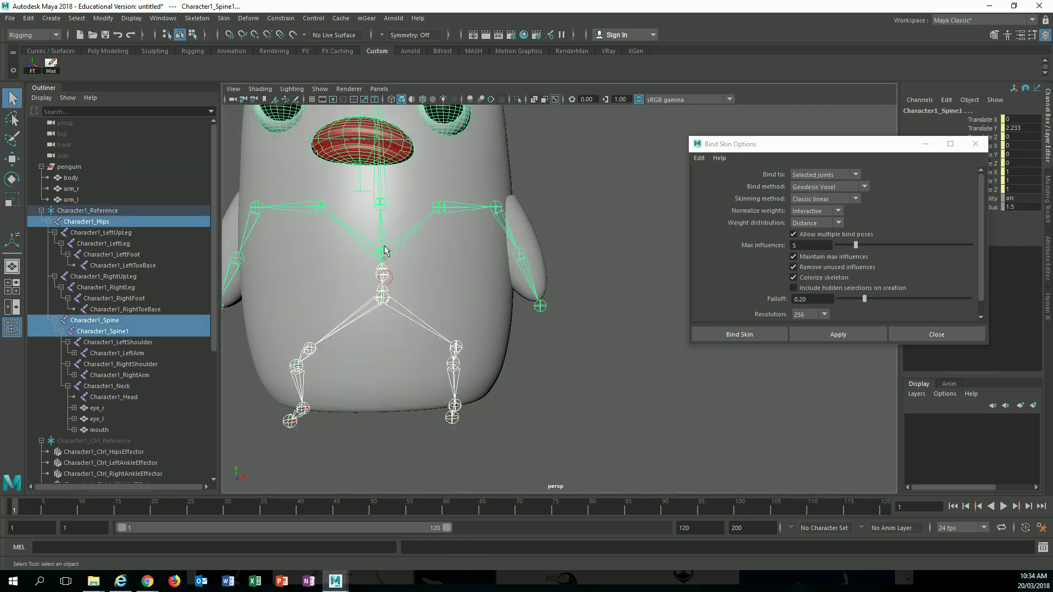
{"action": "left_click", "coordinate": [439, 207], "text": "shift"}
{"action": "left_click", "coordinate": [319, 208], "text": "shift"}
{"action": "left_click", "coordinate": [379, 202], "text": "shift"}
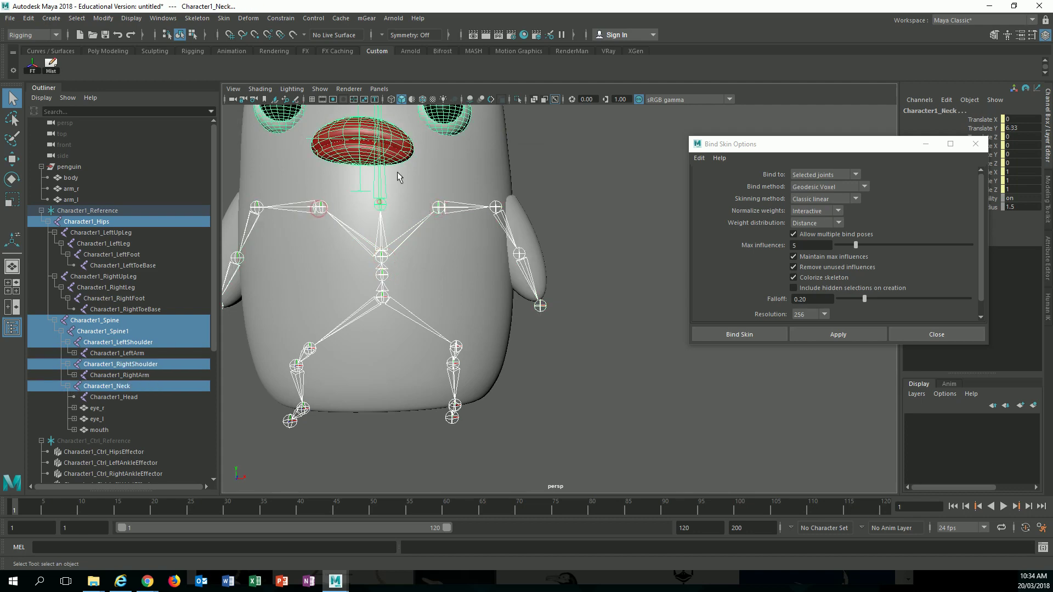
{"action": "middle_click_drag", "start_coordinate": [396, 173], "coordinate": [405, 262], "text": "alt"}
{"action": "left_click", "coordinate": [386, 110], "text": "shift"}
{"action": "middle_click_drag", "start_coordinate": [411, 161], "coordinate": [430, 104], "text": "alt"}
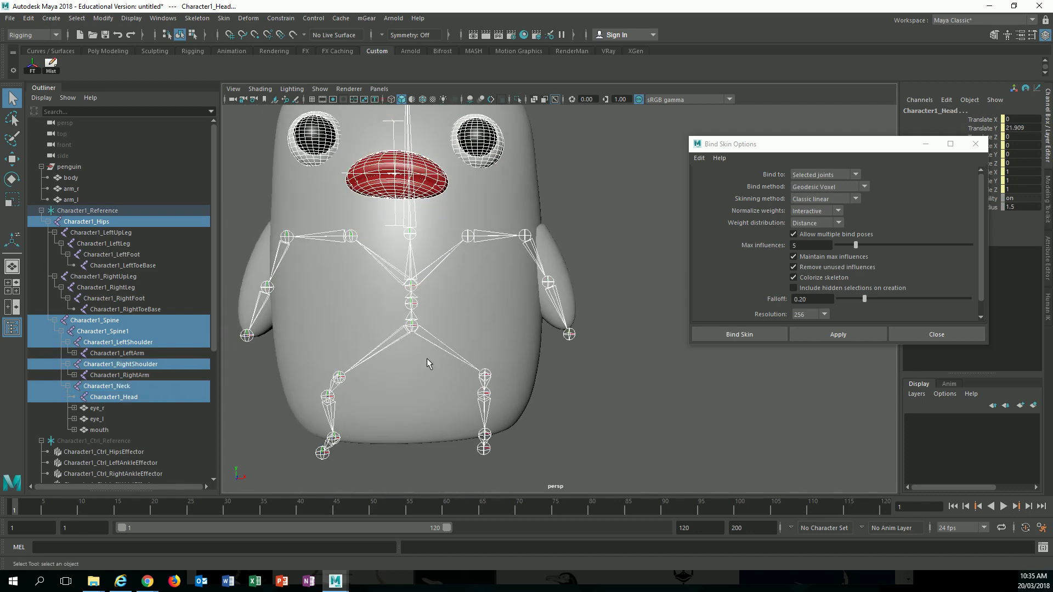
Add the upper leg, leg, foot and toe joints of both legs to the joint selection
{"action": "left_click", "coordinate": [486, 377], "text": "shift"}
{"action": "left_click", "coordinate": [484, 394], "text": "shift"}
{"action": "left_click", "coordinate": [484, 435], "text": "shift"}
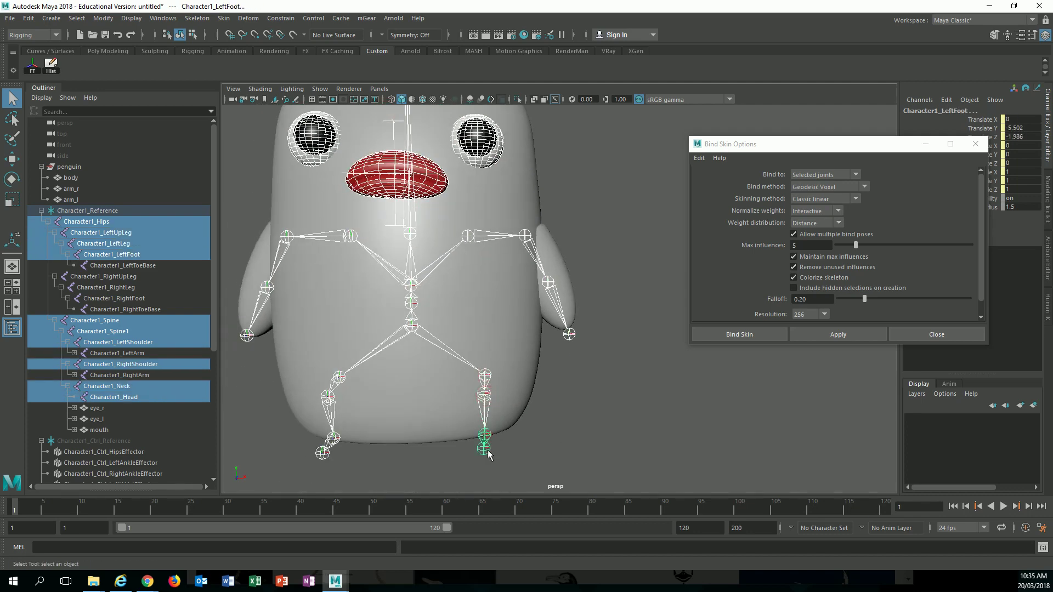
{"action": "left_click", "coordinate": [484, 449], "text": "shift"}
{"action": "left_click", "coordinate": [323, 453], "text": "shift"}
{"action": "left_click", "coordinate": [333, 438], "text": "shift"}
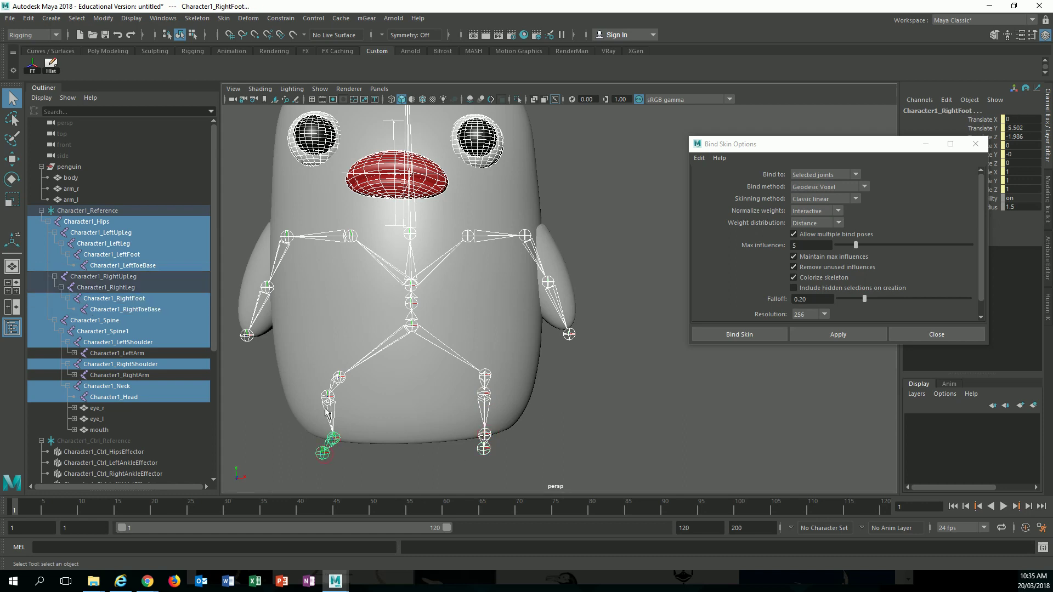
{"action": "left_click", "coordinate": [328, 396], "text": "shift"}
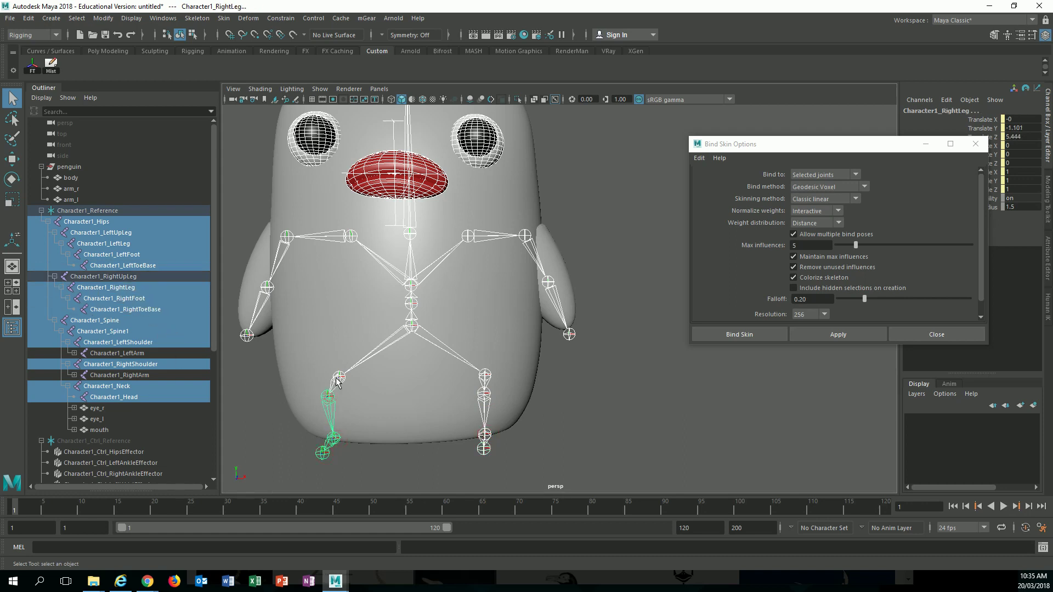
{"action": "left_click", "coordinate": [339, 378], "text": "shift"}
Add the body to the selection, bind it to the selected joints with Geodesic Voxel, and clear the selection
{"action": "left_click", "coordinate": [462, 307], "text": "shift"}
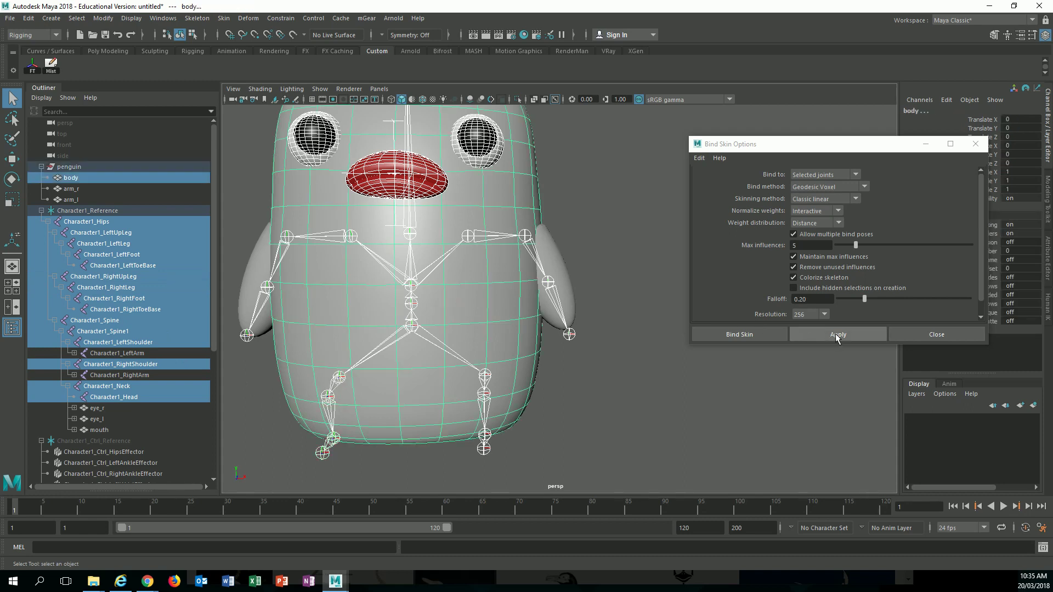
{"action": "left_click", "coordinate": [765, 336]}
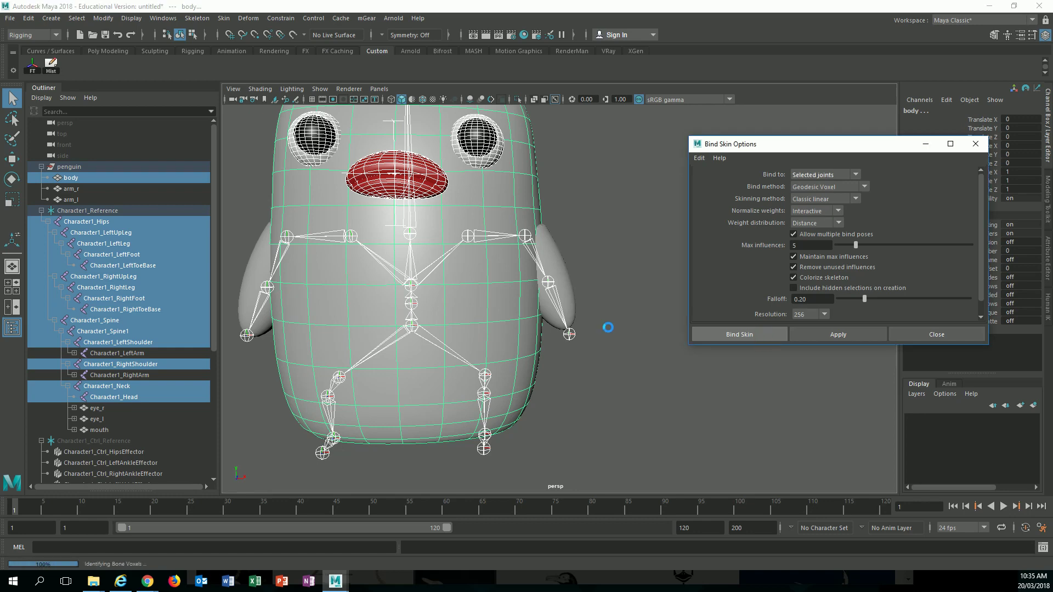
{"action": "mouse_move", "coordinate": [673, 307]}
{"action": "left_mouse_down", "text": "alt"}
{"action": "mouse_move", "coordinate": [640, 311]}
{"action": "mouse_move", "coordinate": [653, 304]}
{"action": "left_mouse_up", "text": "alt"}
{"action": "left_click", "coordinate": [633, 314]}
Collapse the Character1_Reference and Character1_Ctrl_Reference hierarchies and unhide the control rig
{"action": "left_click", "coordinate": [41, 210]}
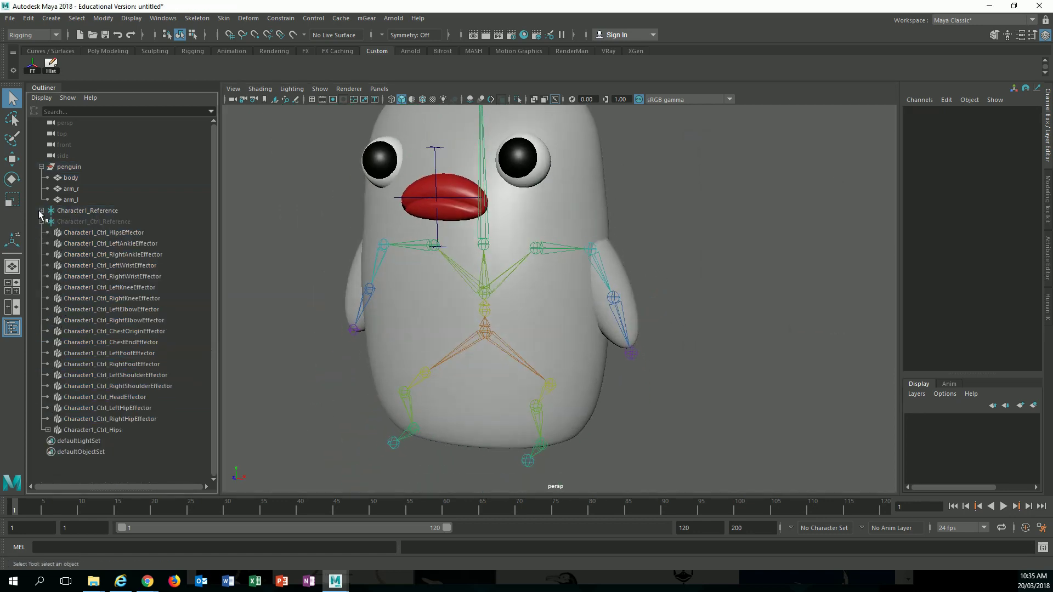
{"action": "left_click", "coordinate": [42, 222]}
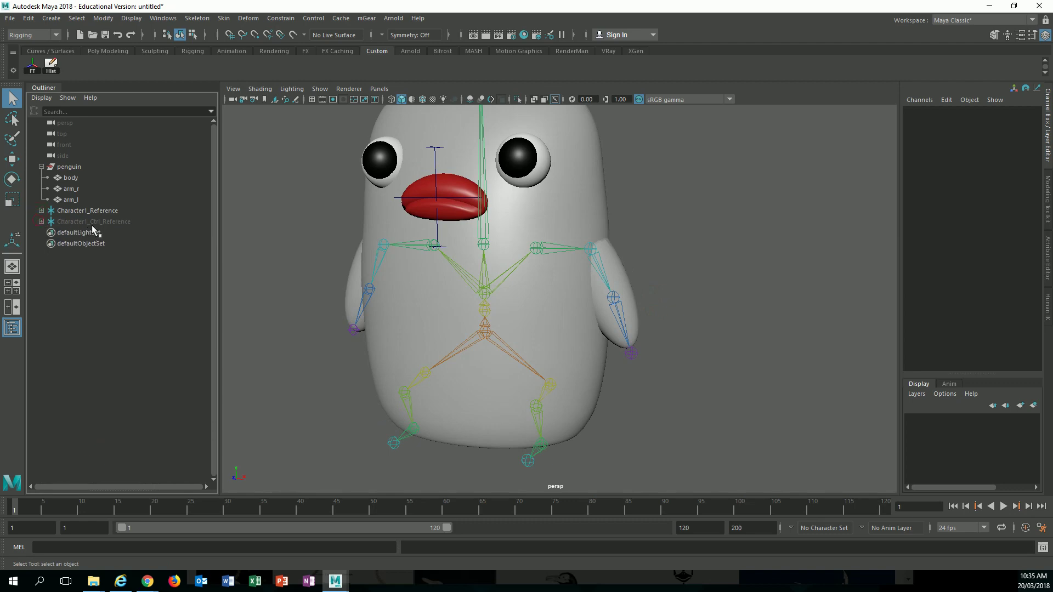
{"action": "left_click", "coordinate": [96, 222]}
{"action": "key", "text": "shift+h"}
Hide the Character1_Reference skeleton, show it again, and clear the selection
{"action": "left_click", "coordinate": [102, 213]}
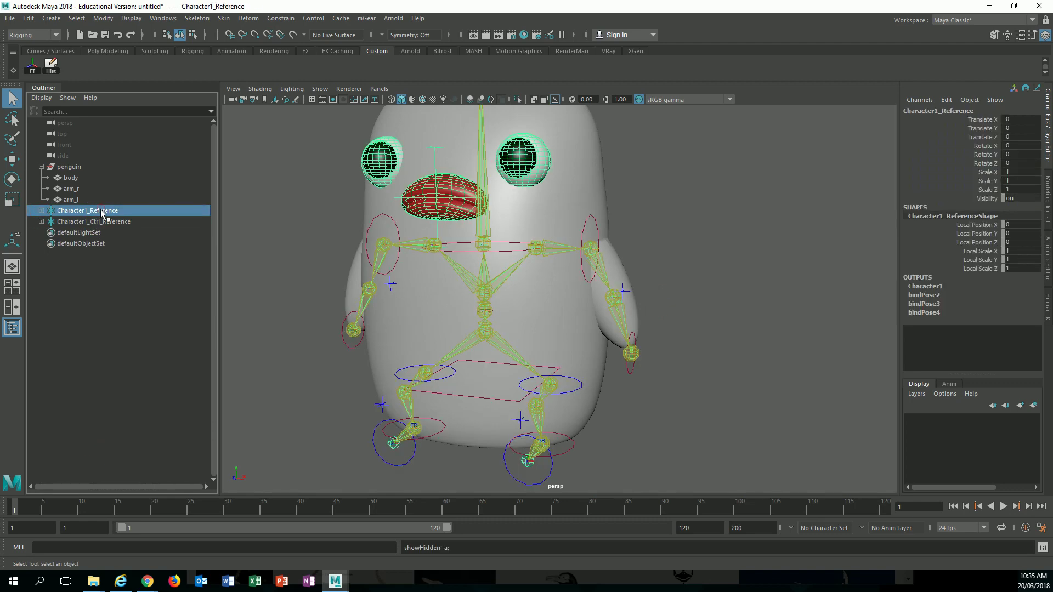
{"action": "key", "text": "ctrl+h"}
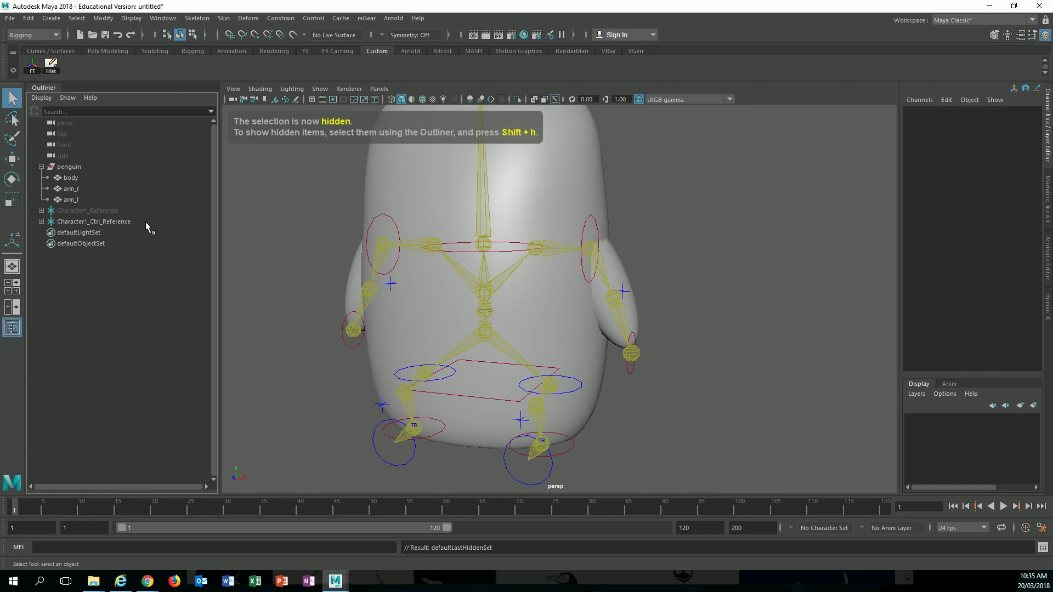
{"action": "left_click", "coordinate": [94, 210]}
{"action": "key", "text": "shift+h"}
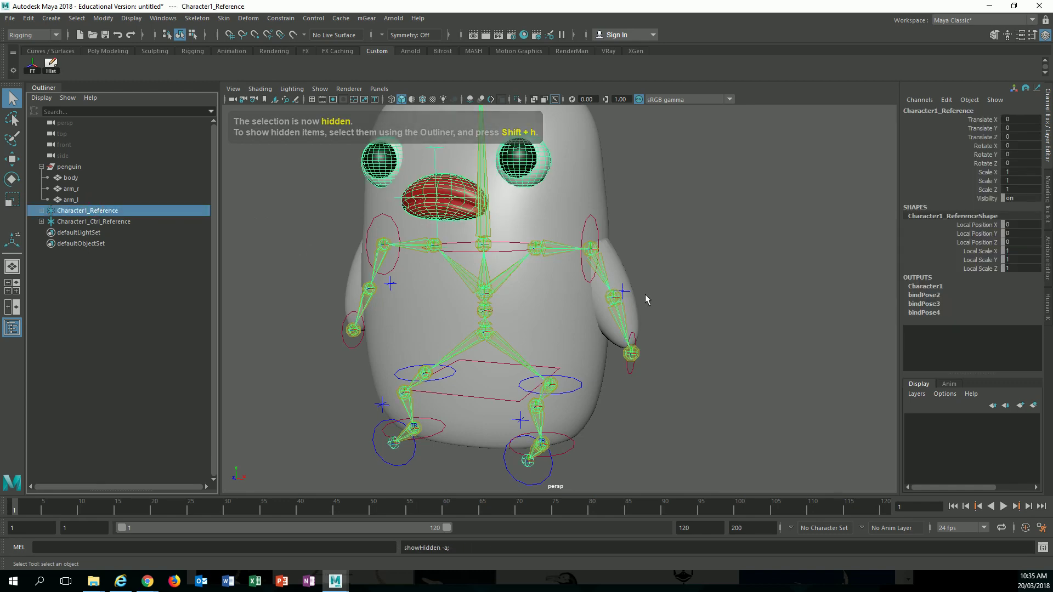
{"action": "left_click", "coordinate": [664, 292]}
Test the new bind by rotating the hips effector, and undo the rotation
{"action": "scroll", "coordinate": [680, 308], "scroll_direction": "down", "scroll_amount": 5}
{"action": "scroll", "coordinate": [659, 329], "scroll_direction": "up", "scroll_amount": 4}
{"action": "left_click", "coordinate": [556, 371]}
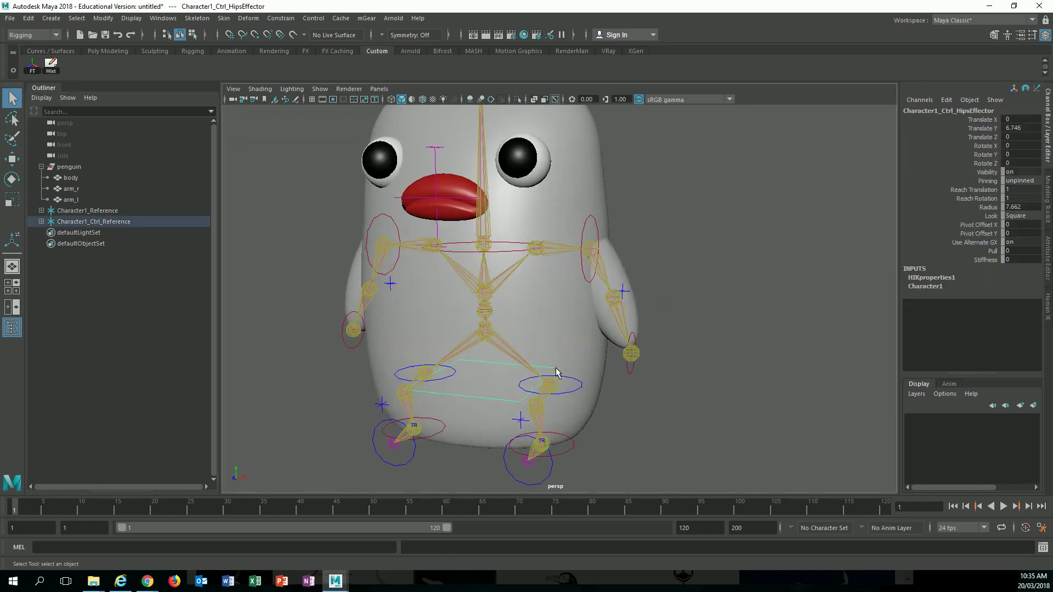
{"action": "key", "text": "e"}
{"action": "left_click_drag", "start_coordinate": [515, 379], "coordinate": [511, 379]}
{"action": "key", "text": "ctrl+z"}
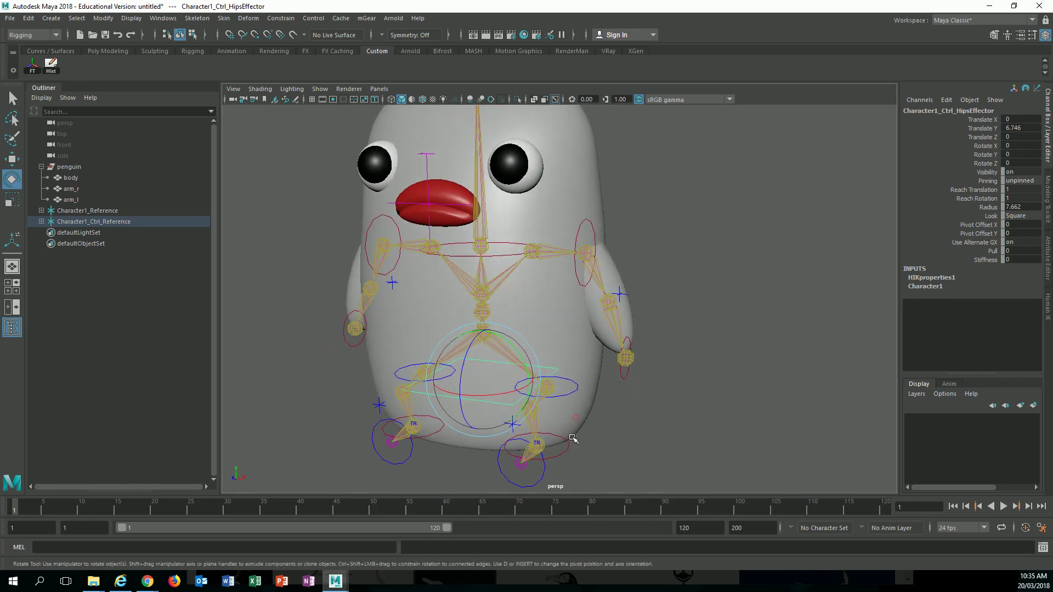
Turn on wireframe-on-shaded display to show the penguin's mesh edges in the viewport
{"action": "left_click", "coordinate": [569, 446]}
{"action": "left_click", "coordinate": [569, 448]}
{"action": "mouse_move", "coordinate": [570, 449]}
{"action": "left_mouse_down", "text": "alt"}
{"action": "mouse_move", "coordinate": [521, 456]}
{"action": "mouse_move", "coordinate": [485, 437]}
{"action": "mouse_move", "coordinate": [495, 410]}
{"action": "mouse_move", "coordinate": [441, 392]}
{"action": "mouse_move", "coordinate": [467, 381]}
{"action": "mouse_move", "coordinate": [455, 395]}
{"action": "mouse_move", "coordinate": [477, 416]}
{"action": "mouse_move", "coordinate": [443, 370]}
{"action": "mouse_move", "coordinate": [603, 296]}
{"action": "mouse_move", "coordinate": [605, 263]}
{"action": "left_mouse_up", "text": "alt"}
{"action": "key", "text": "w"}
{"action": "left_click", "coordinate": [423, 100]}
{"action": "key", "text": "ctrl+z"}
{"action": "key", "text": "ctrl+z"}
Test-rotate the left shoulder effector about -53 degrees in Y, undo the rotation, and clear the selection
{"action": "left_click", "coordinate": [615, 221]}
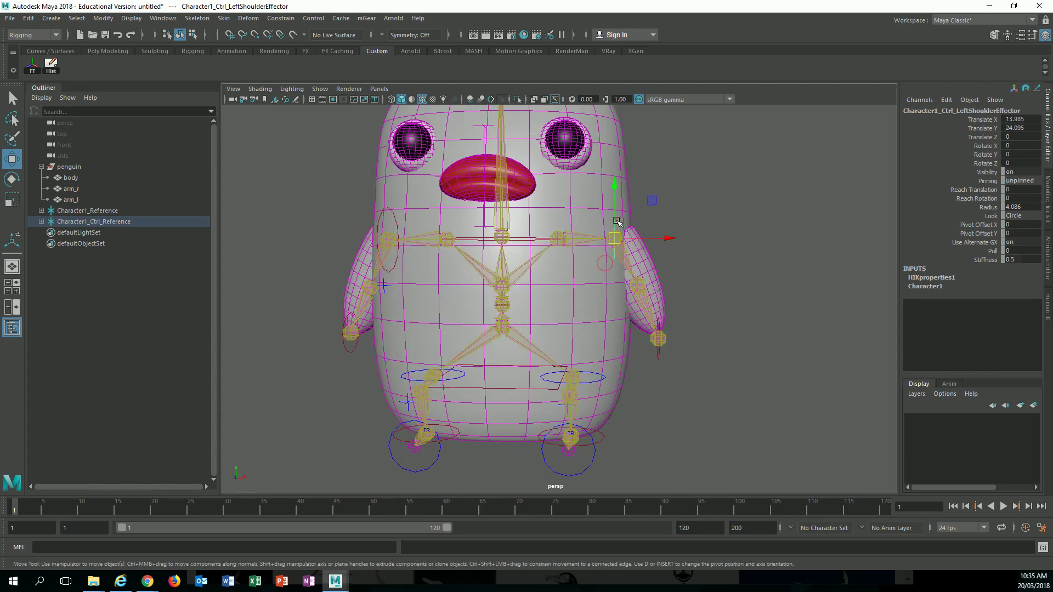
{"action": "key", "text": "e"}
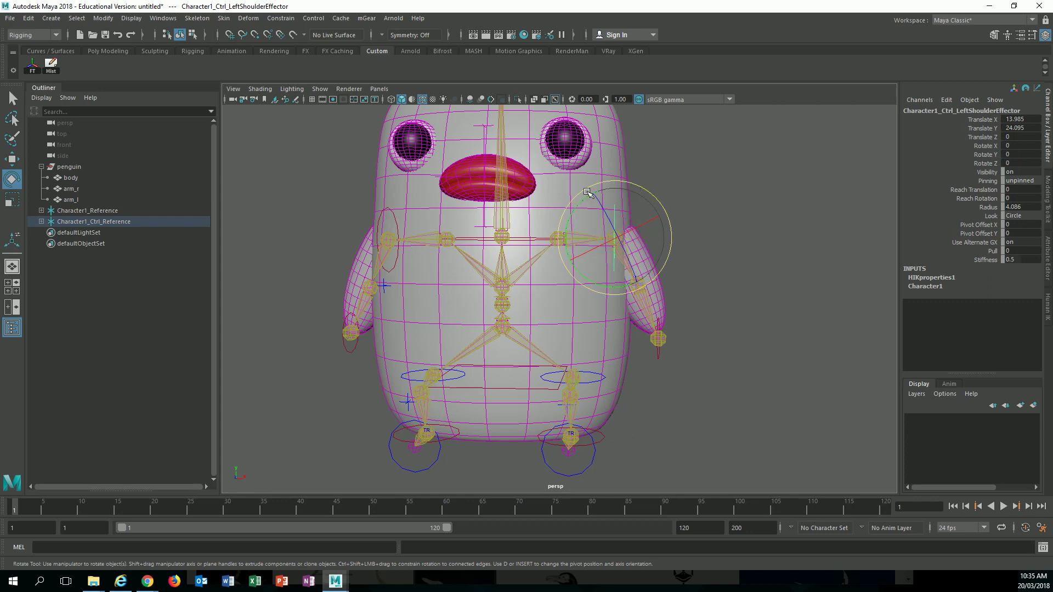
{"action": "left_click_drag", "start_coordinate": [580, 202], "coordinate": [564, 236]}
{"action": "key", "text": "ctrl+z"}
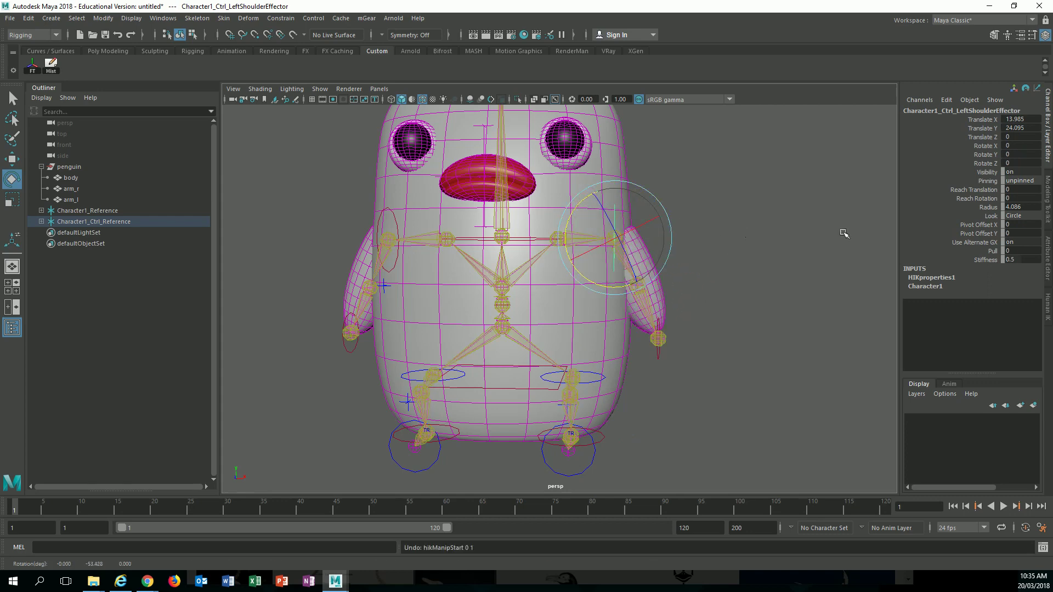
{"action": "left_click_drag", "start_coordinate": [838, 274], "coordinate": [814, 313], "text": "alt"}
{"action": "left_click", "coordinate": [718, 312]}
{"action": "left_click_drag", "start_coordinate": [718, 311], "coordinate": [658, 298], "text": "alt"}
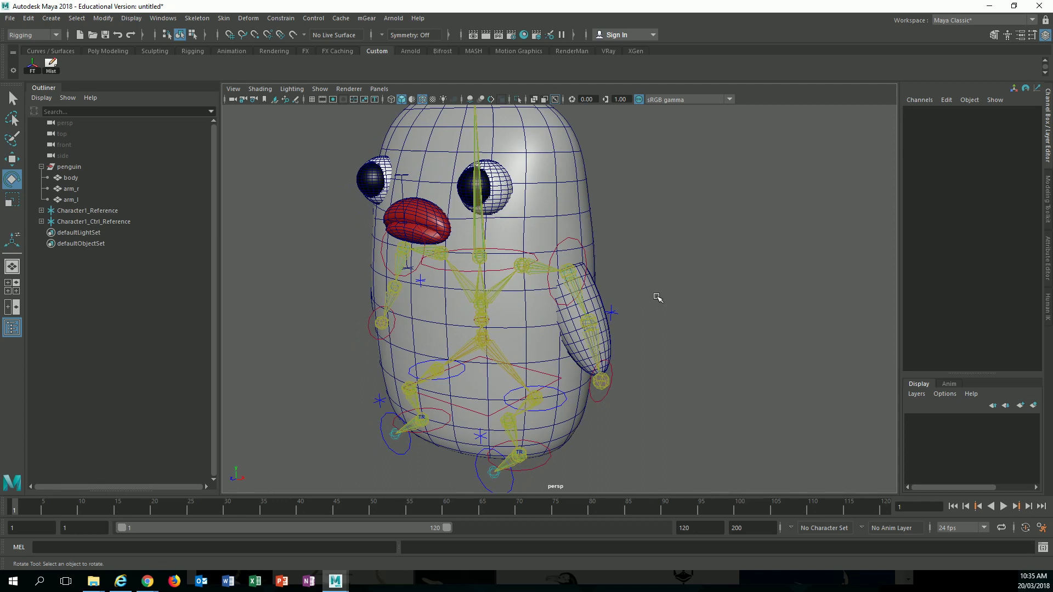